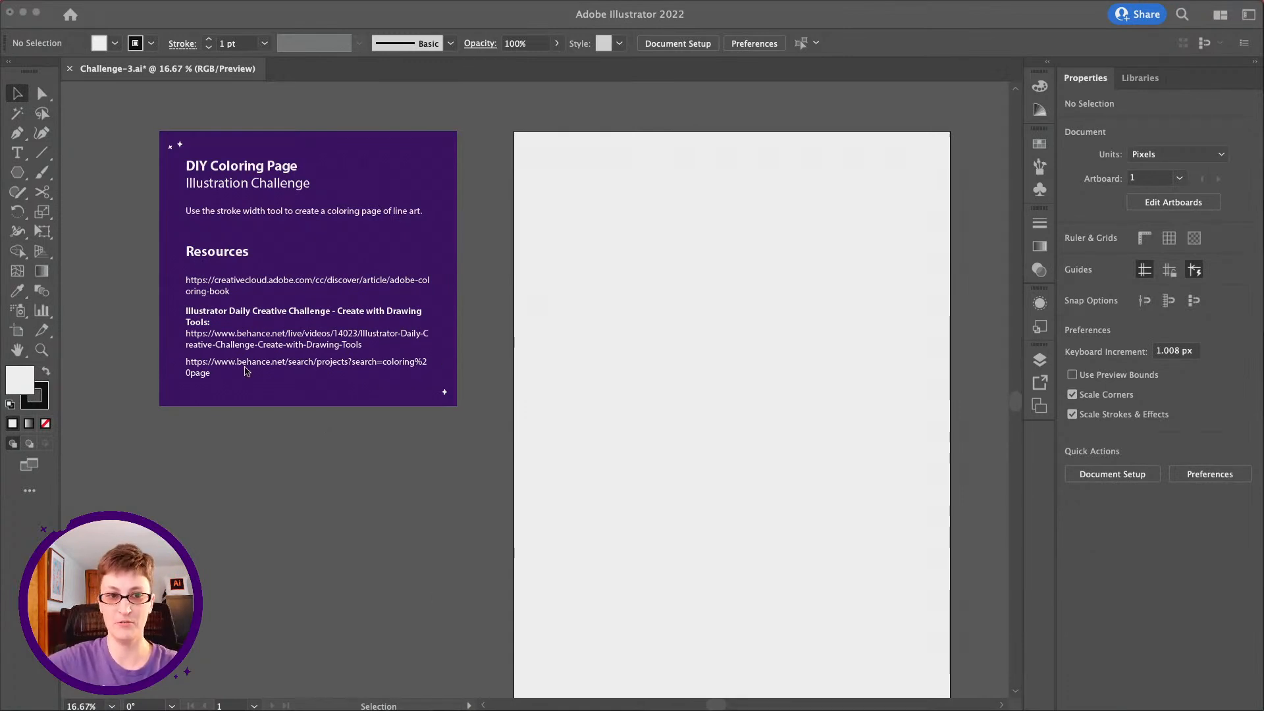
Switch to Chrome to view the Behance page on creating with drawing tools, and return to Illustrator
mouse_move(436, 708)
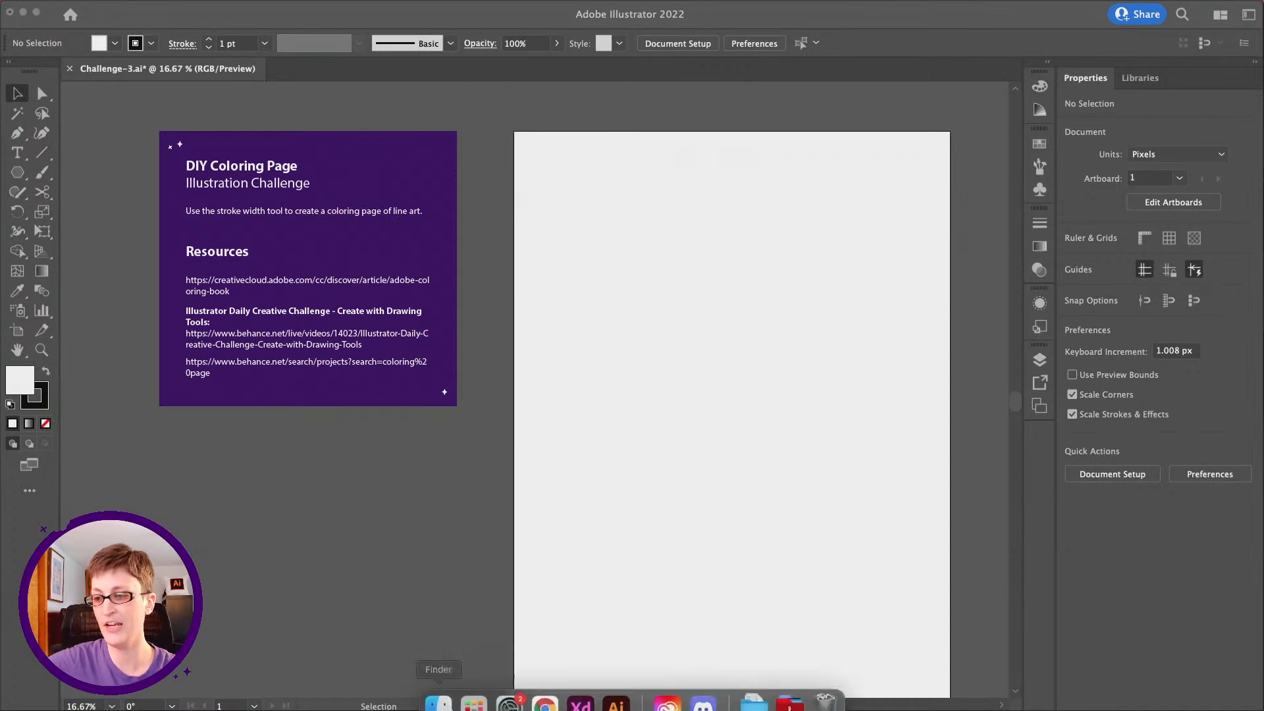
left_click(537, 691)
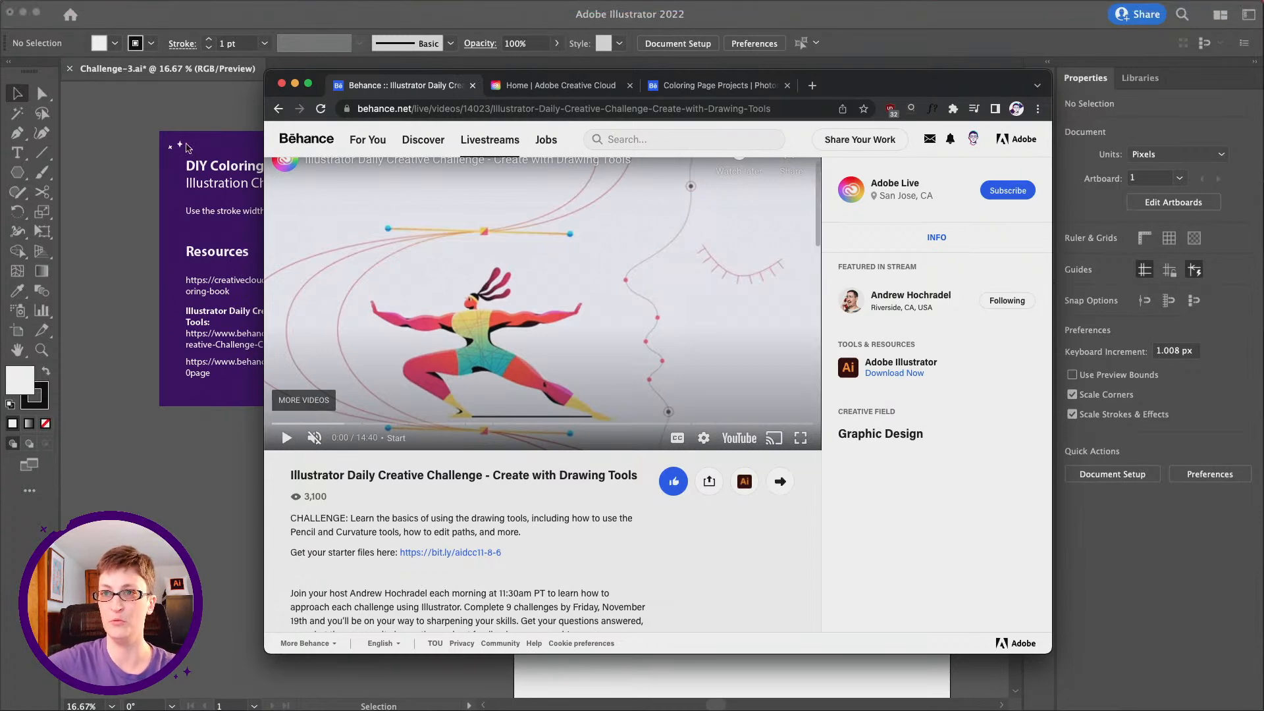
left_click(183, 19)
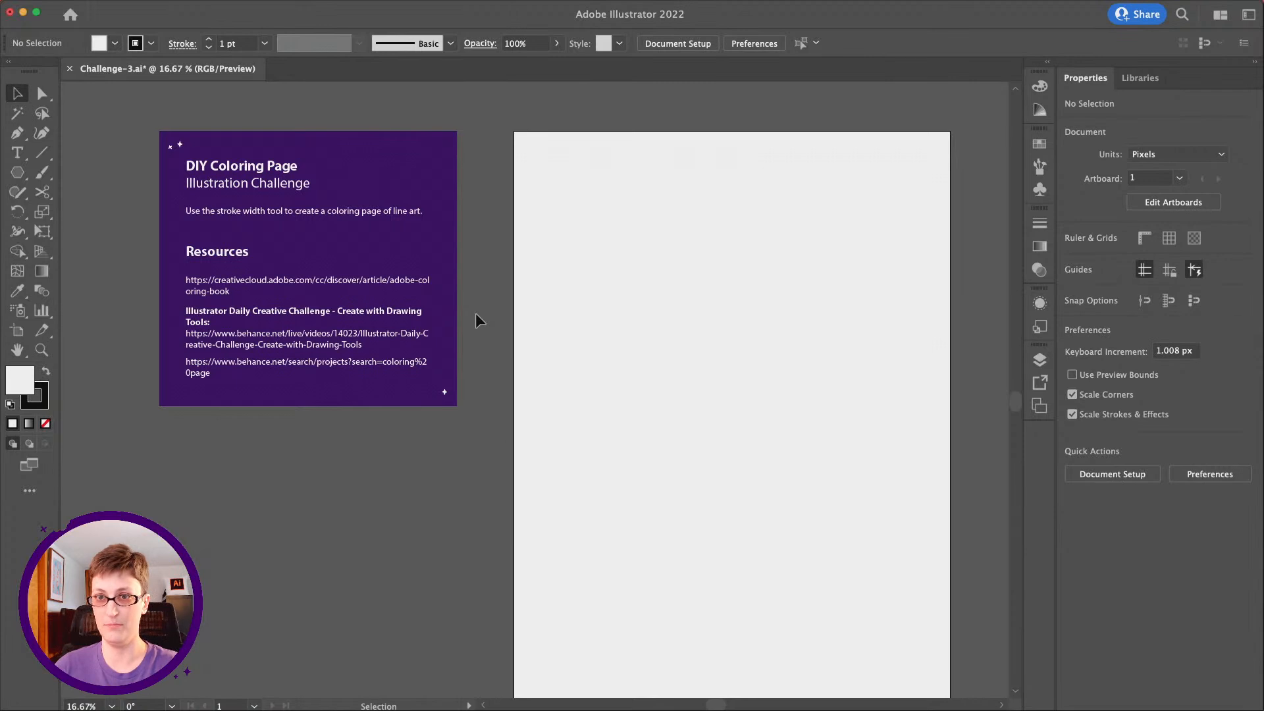
Expand the collapsed panel dock to show Color, Swatches, Transparency, Appearance and Layers
scroll(476, 313, "right", 3)
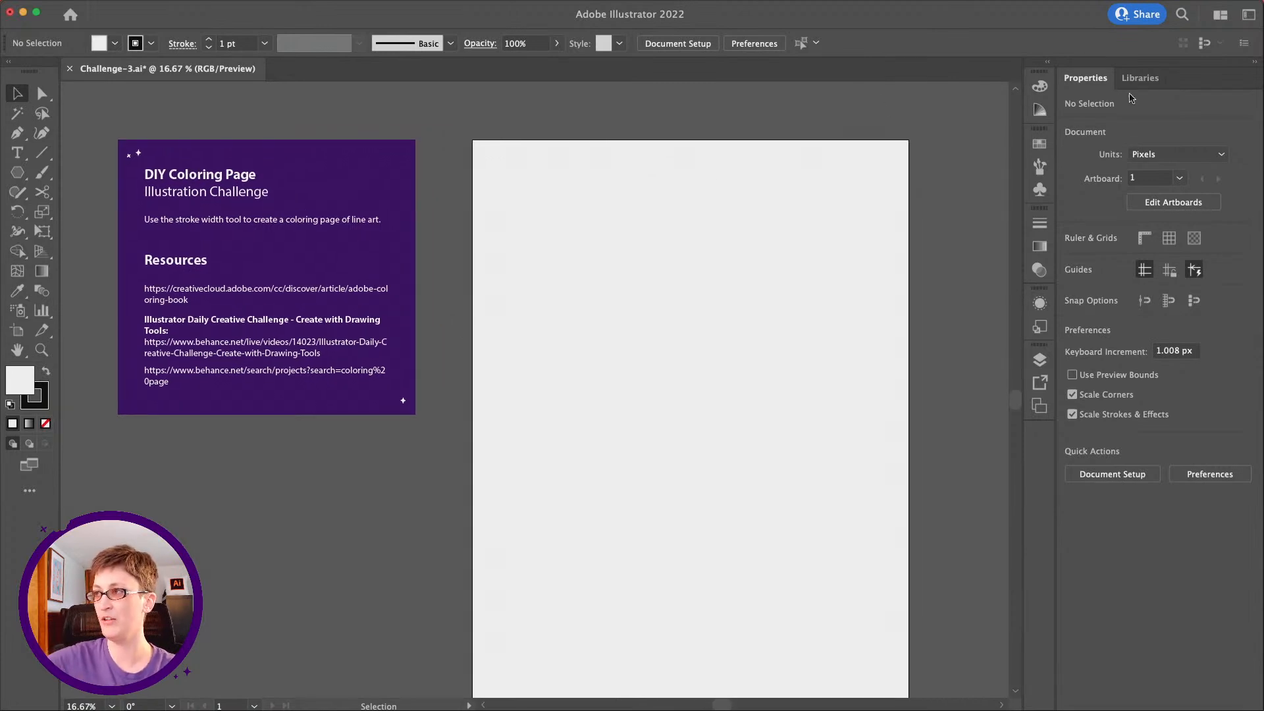
left_click(1048, 64)
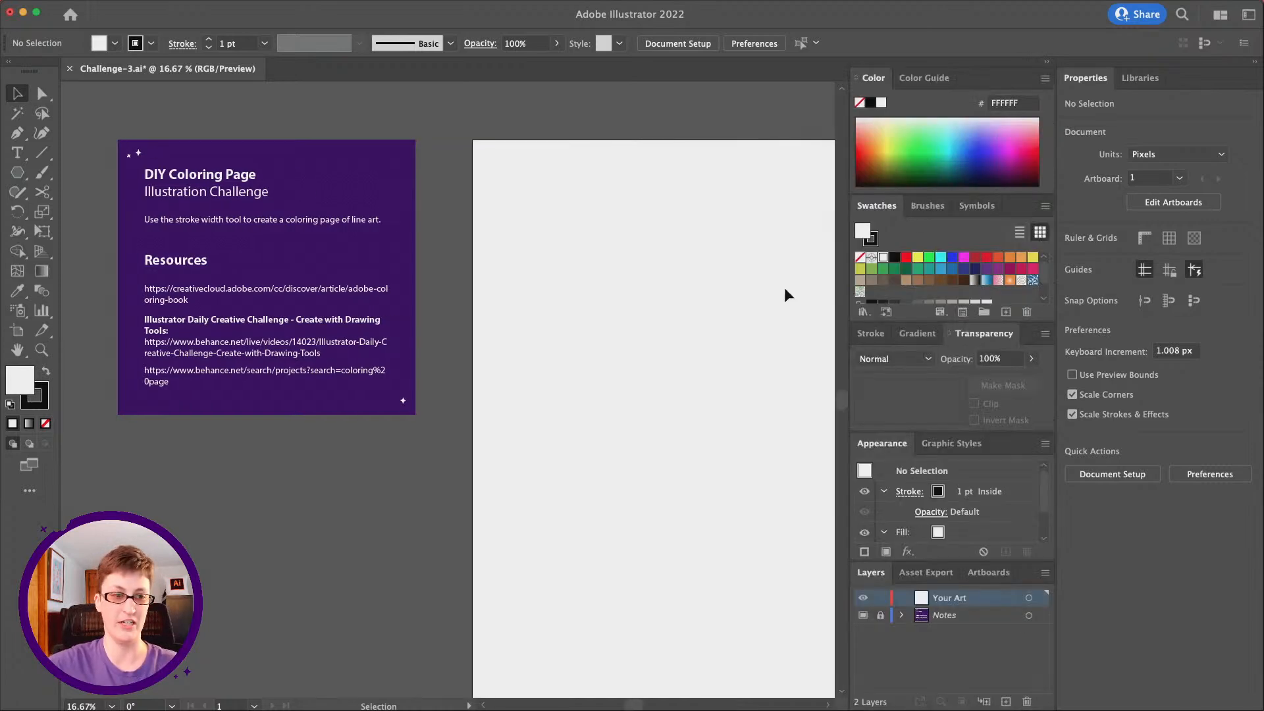
scroll(784, 293, "right", 4)
scroll(784, 294, "up", 2)
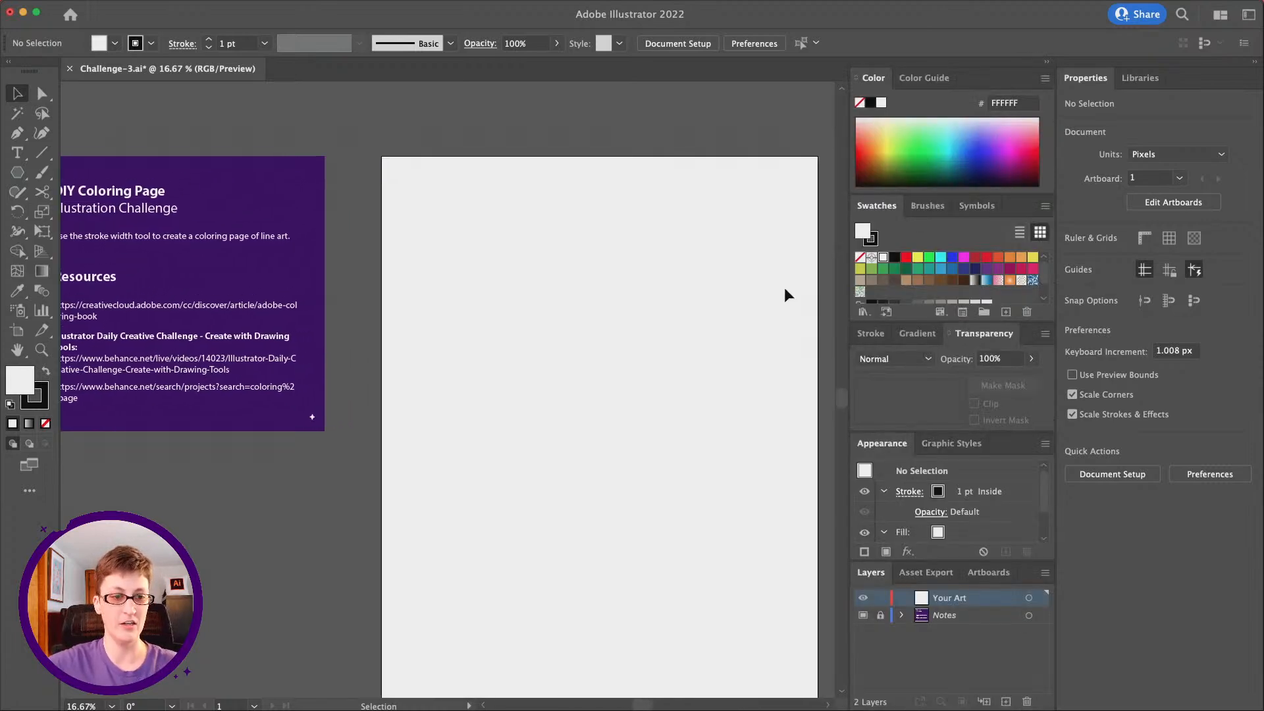
Draw a circle about 342 px in diameter with the Ellipse tool, outside the artboard above its upper-left corner, and deselect it
left_click(17, 174)
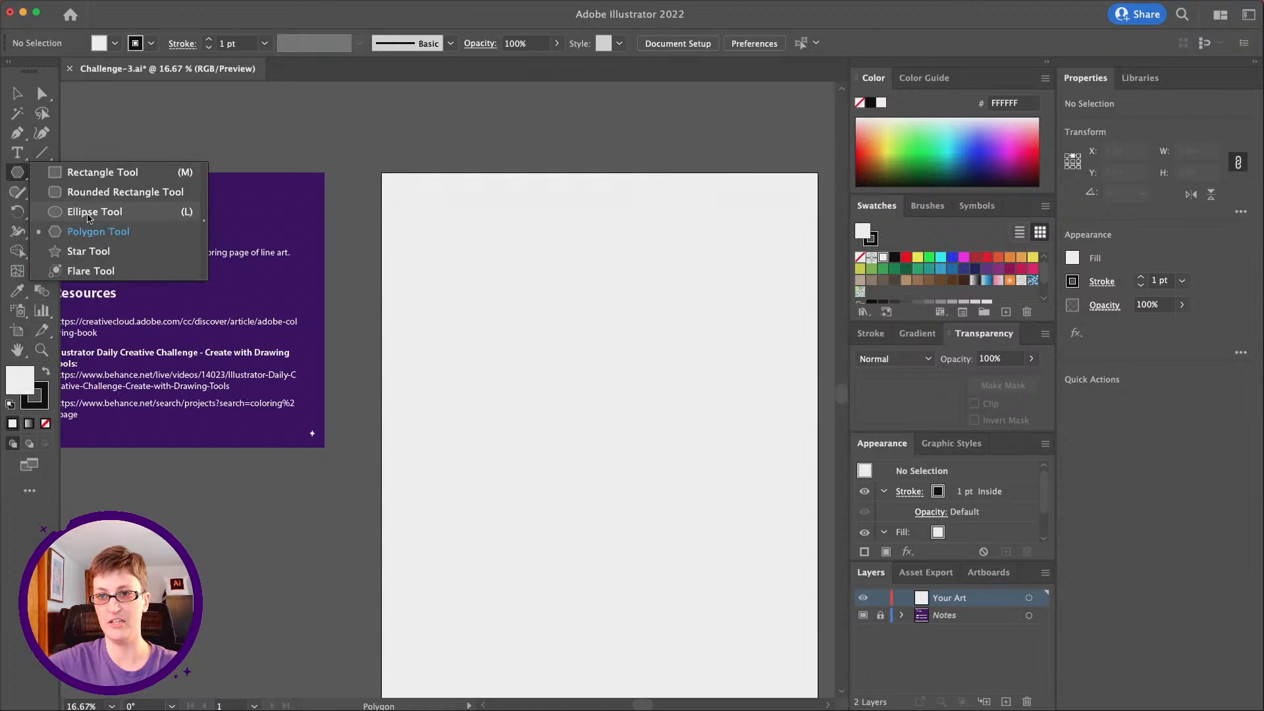
left_click(91, 212)
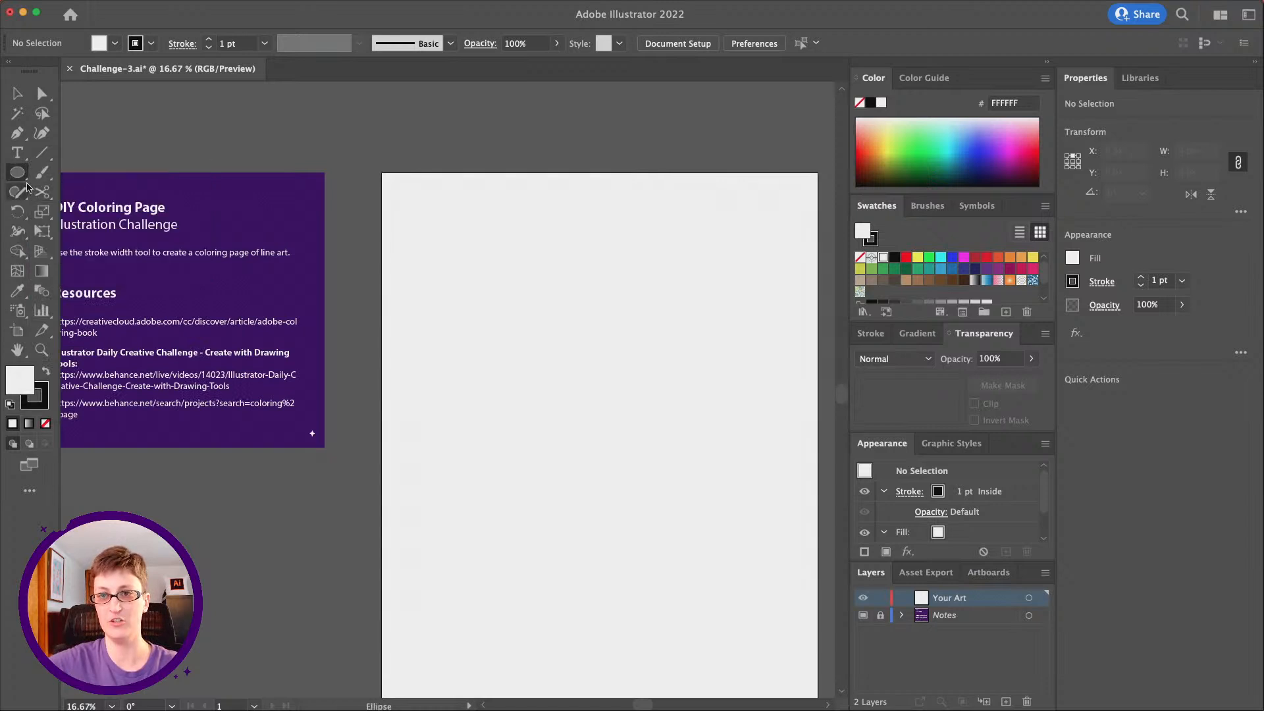
scroll(296, 197, "up", 3)
scroll(296, 198, "right", 2)
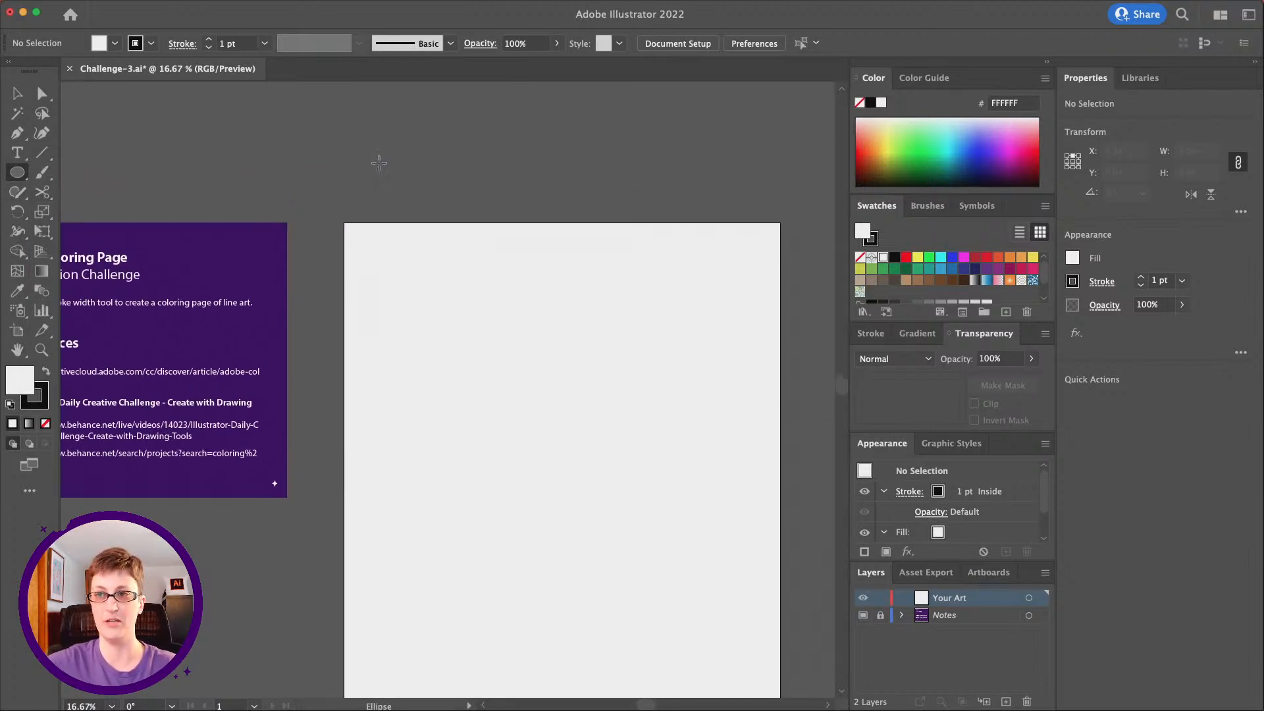
left_click_drag(283, 119, 348, 185)
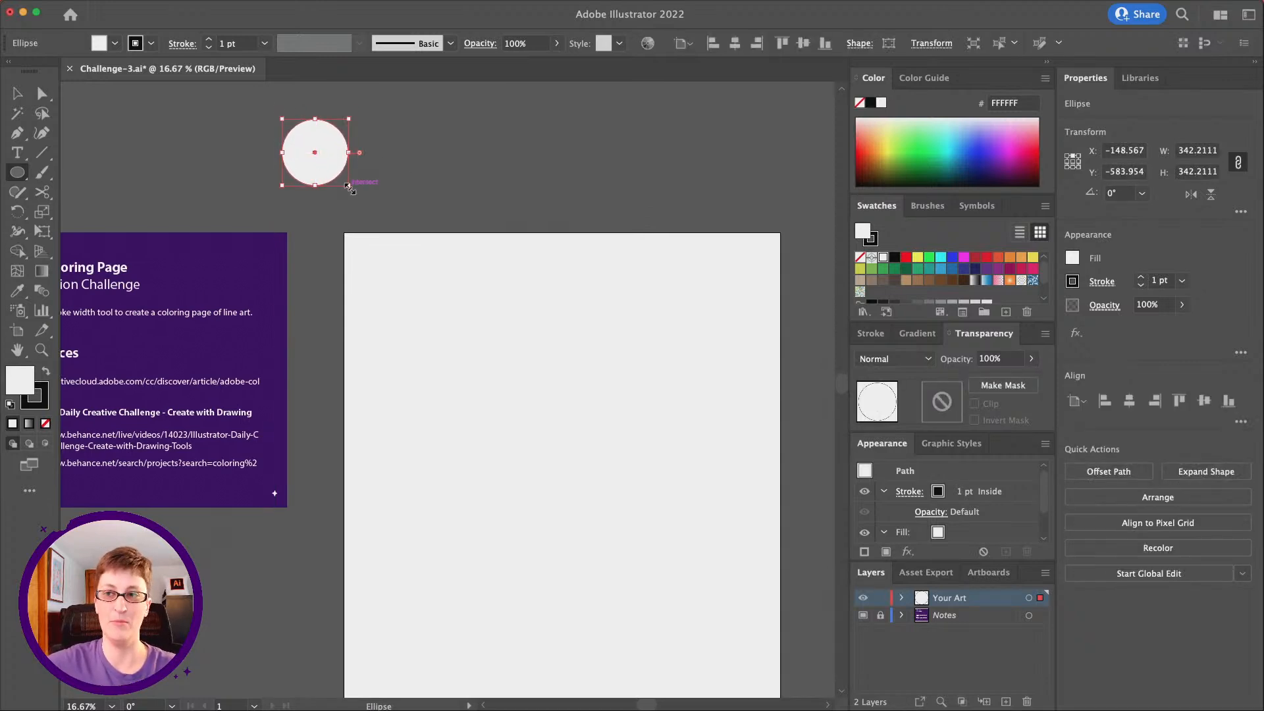
scroll(349, 189, "down", 1)
scroll(349, 189, "right", 1)
key("v")
left_click(539, 185)
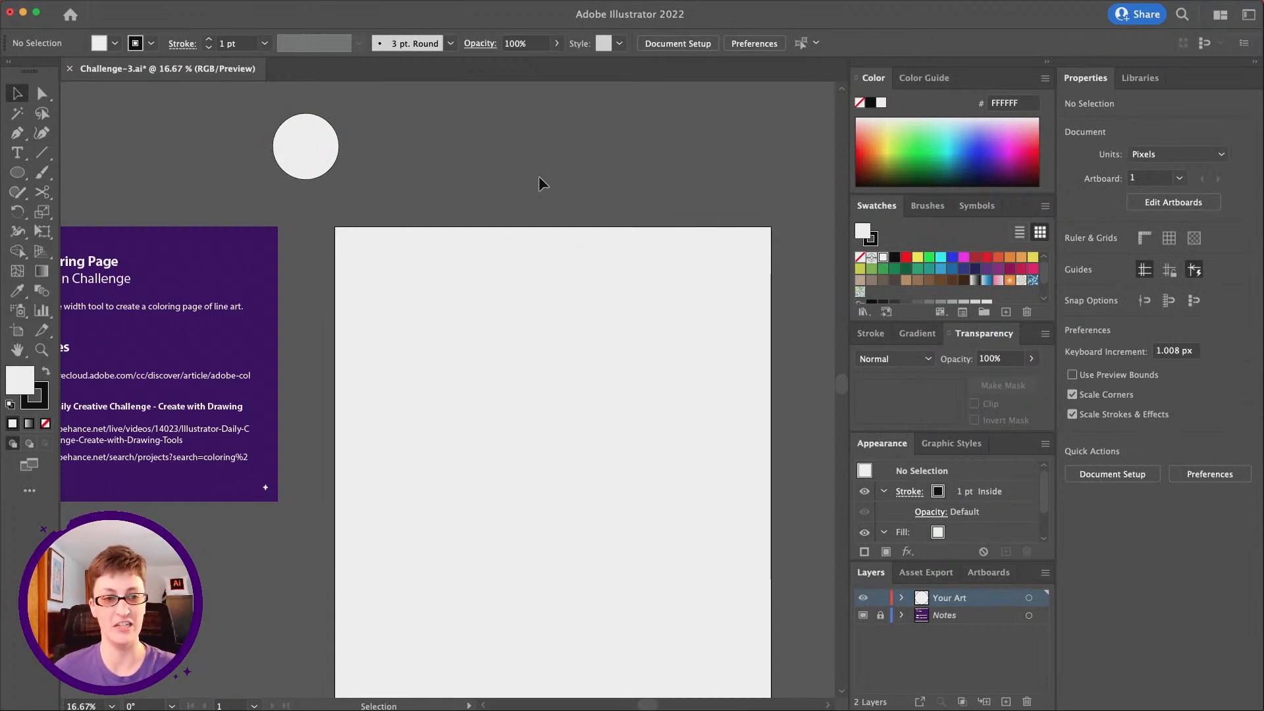
scroll(539, 178, "down", 2)
scroll(539, 178, "right", 3)
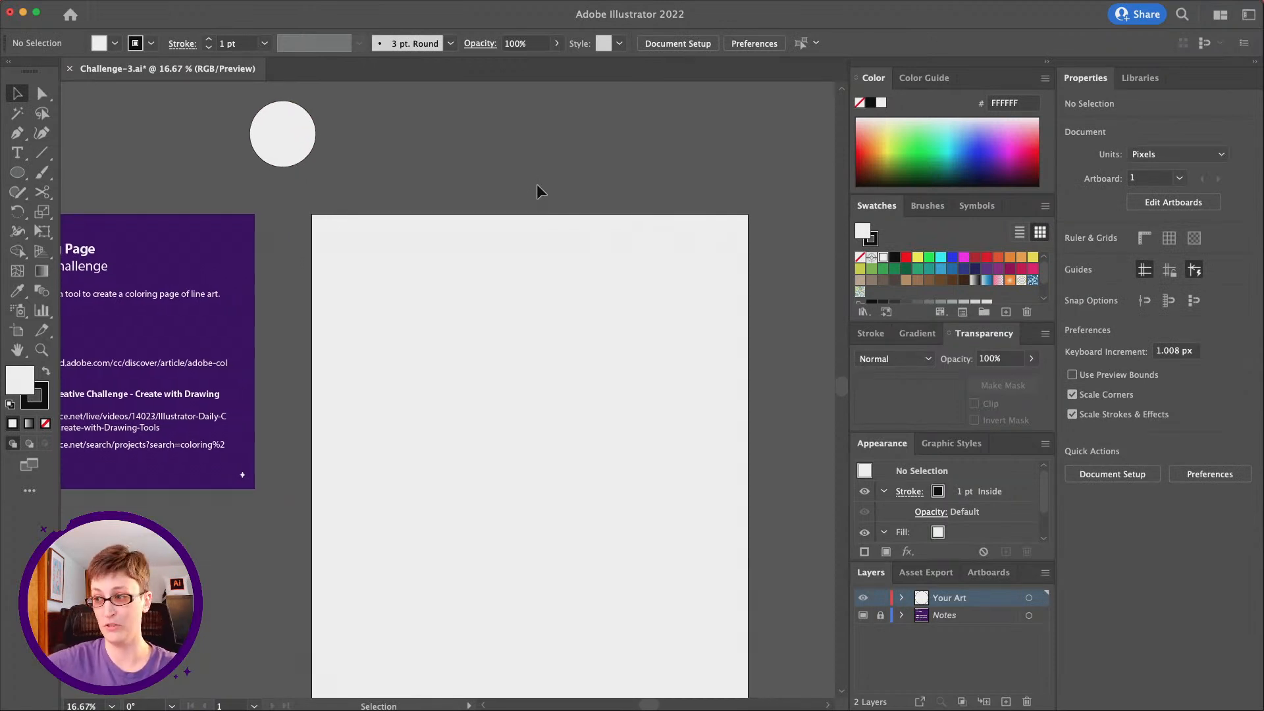
scroll(537, 185, "left", 3)
scroll(537, 185, "down", 2)
scroll(537, 185, "up", 3)
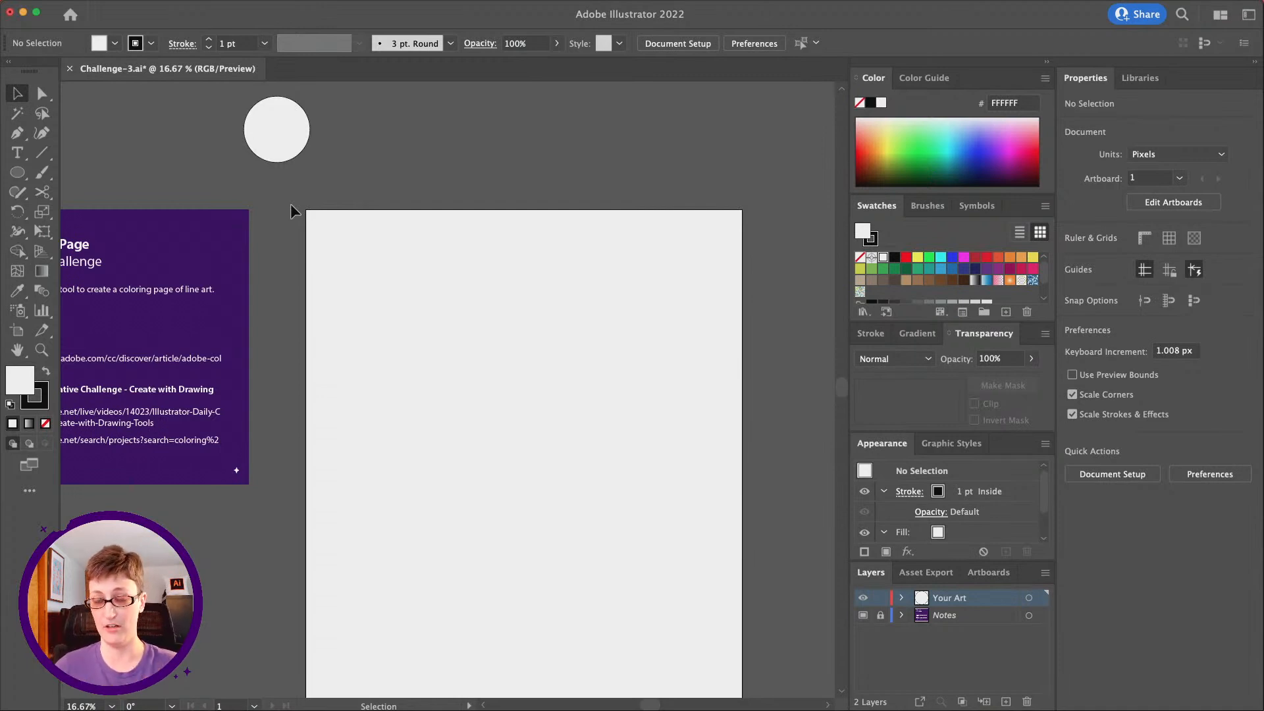
Activate the Pen tool and check the Smart Guides setting among the view options
left_click(18, 133)
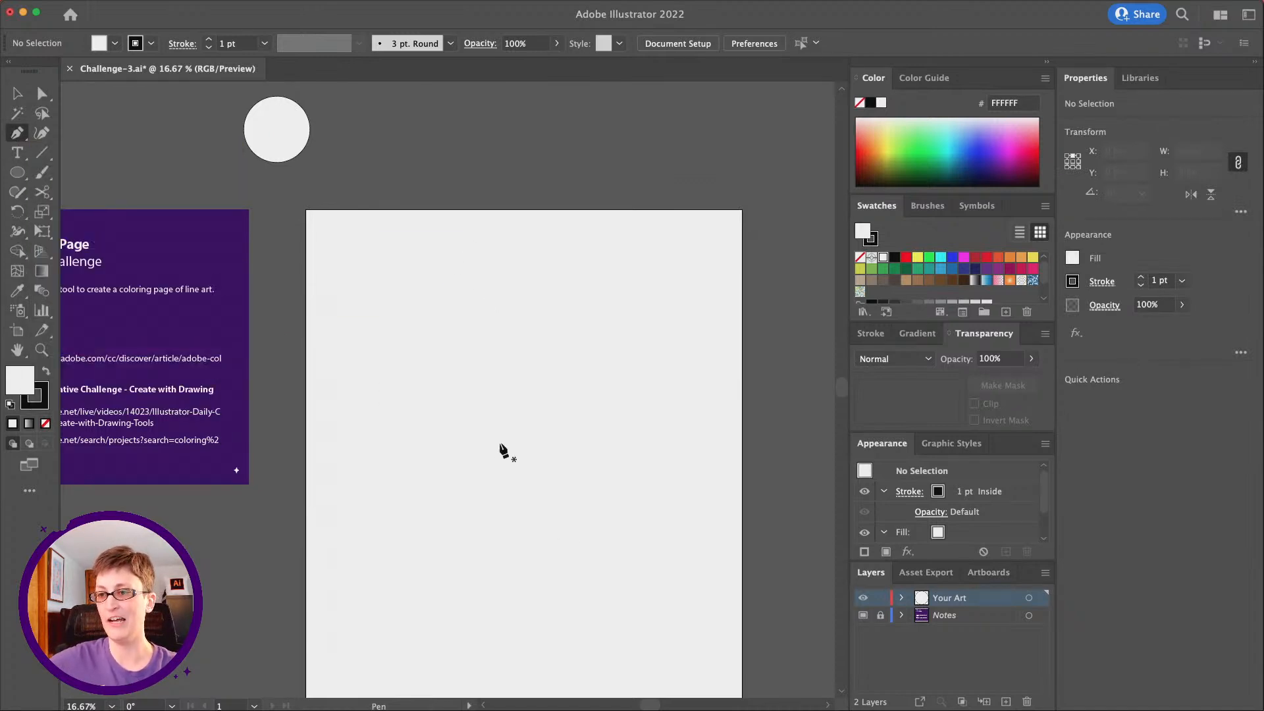
scroll(500, 443, "down", 1)
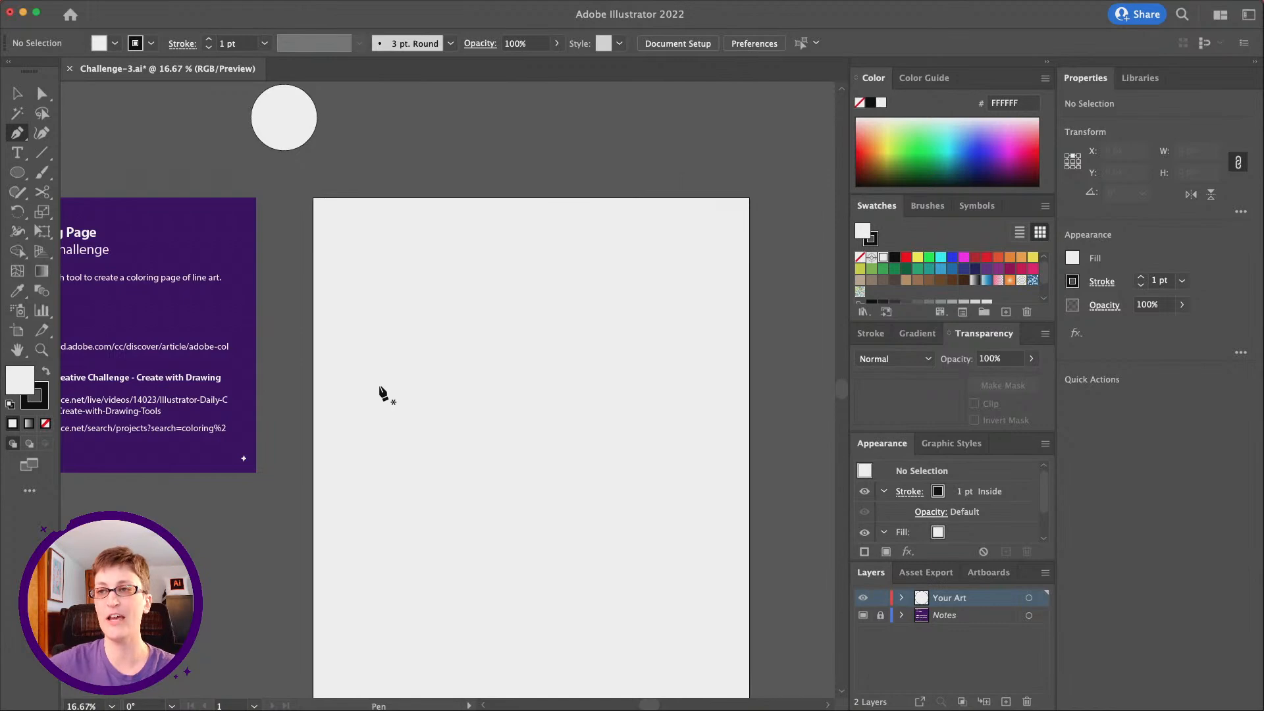
left_click(305, 7)
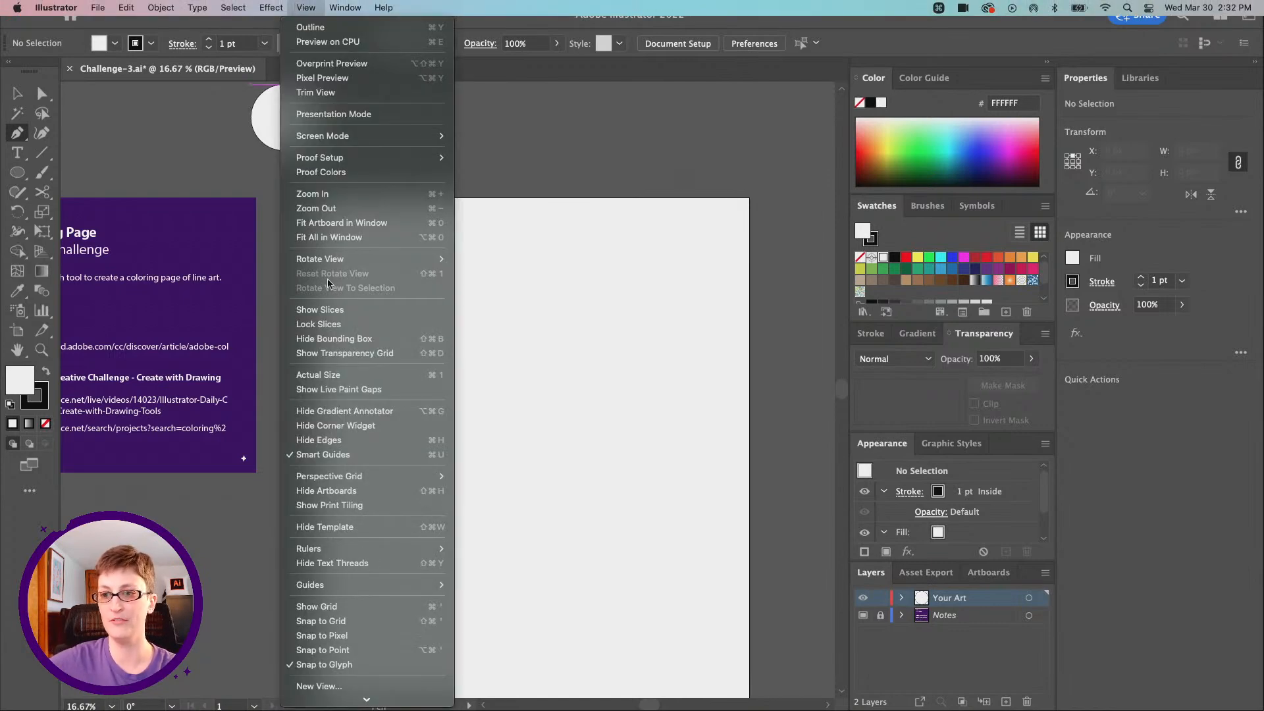
left_click(319, 6)
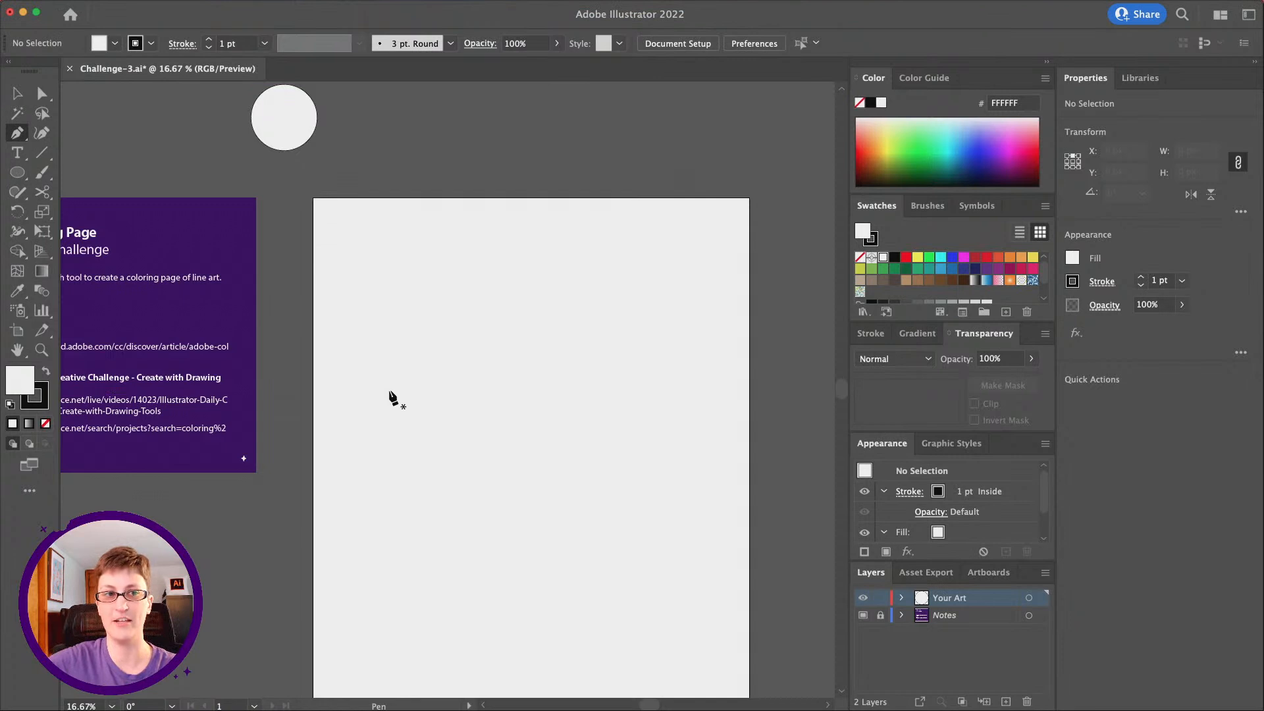
Draw a closed, straight-sided 13-point cloud outline, about 2114 px wide and 1288 px high, across the upper artboard with the Pen tool
left_click(389, 390)
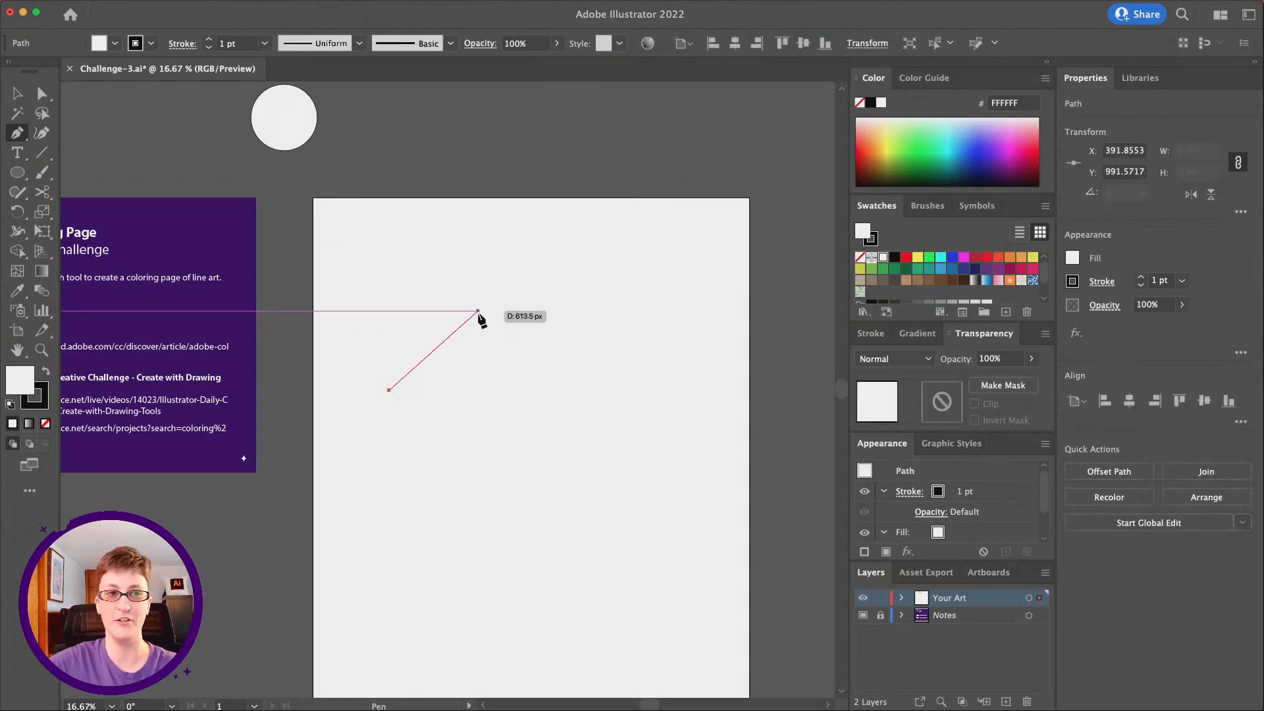
left_click(478, 310)
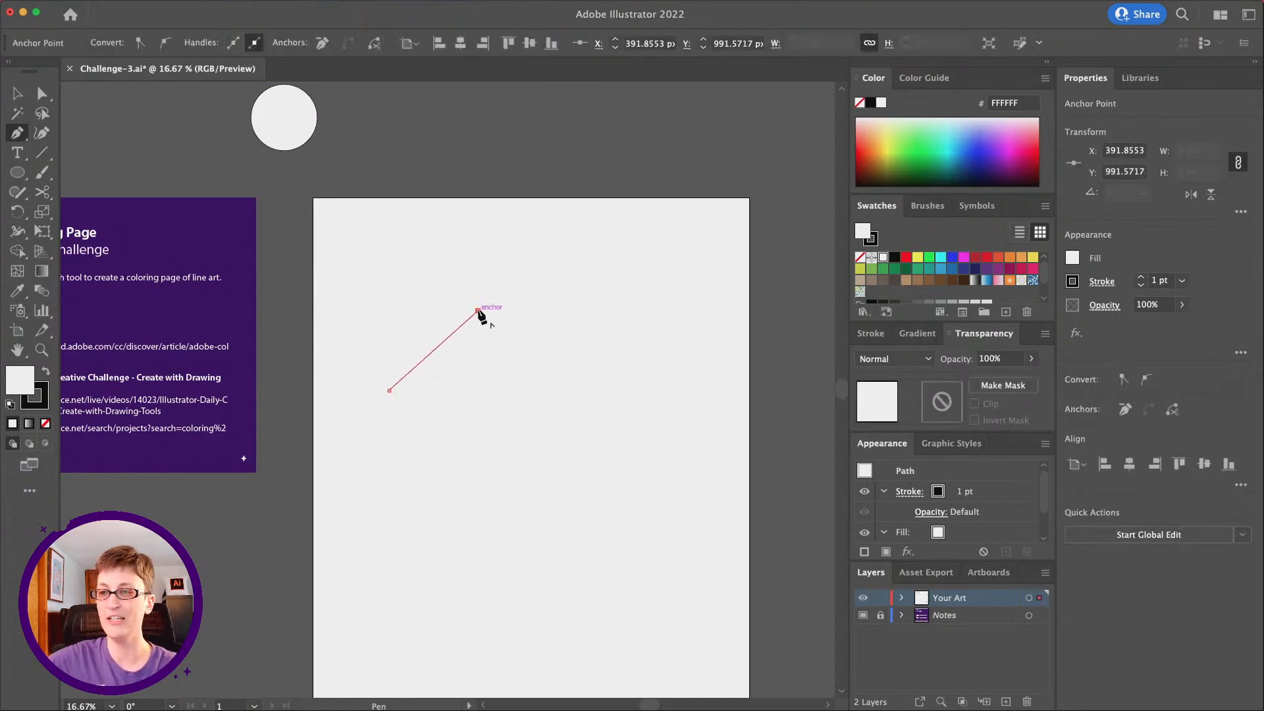
left_click(503, 269)
left_click(580, 265)
left_click(614, 242)
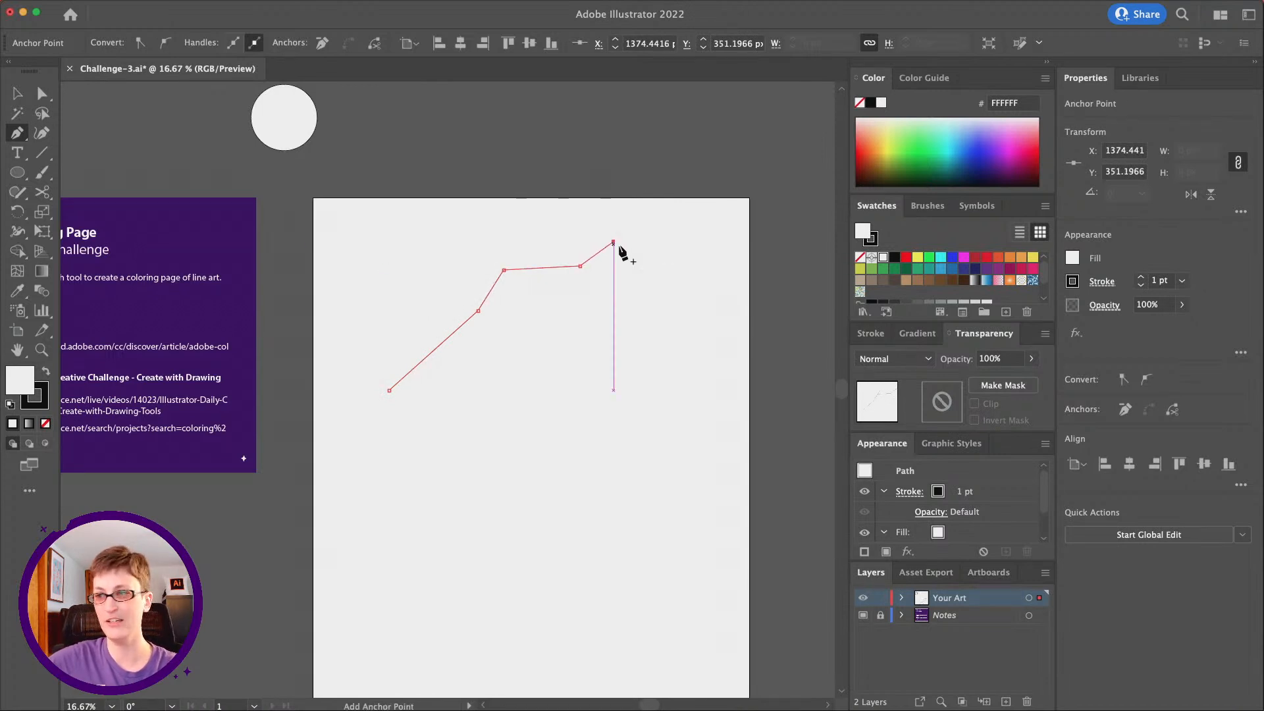
scroll(670, 274, "right", 1)
scroll(671, 279, "right", 3)
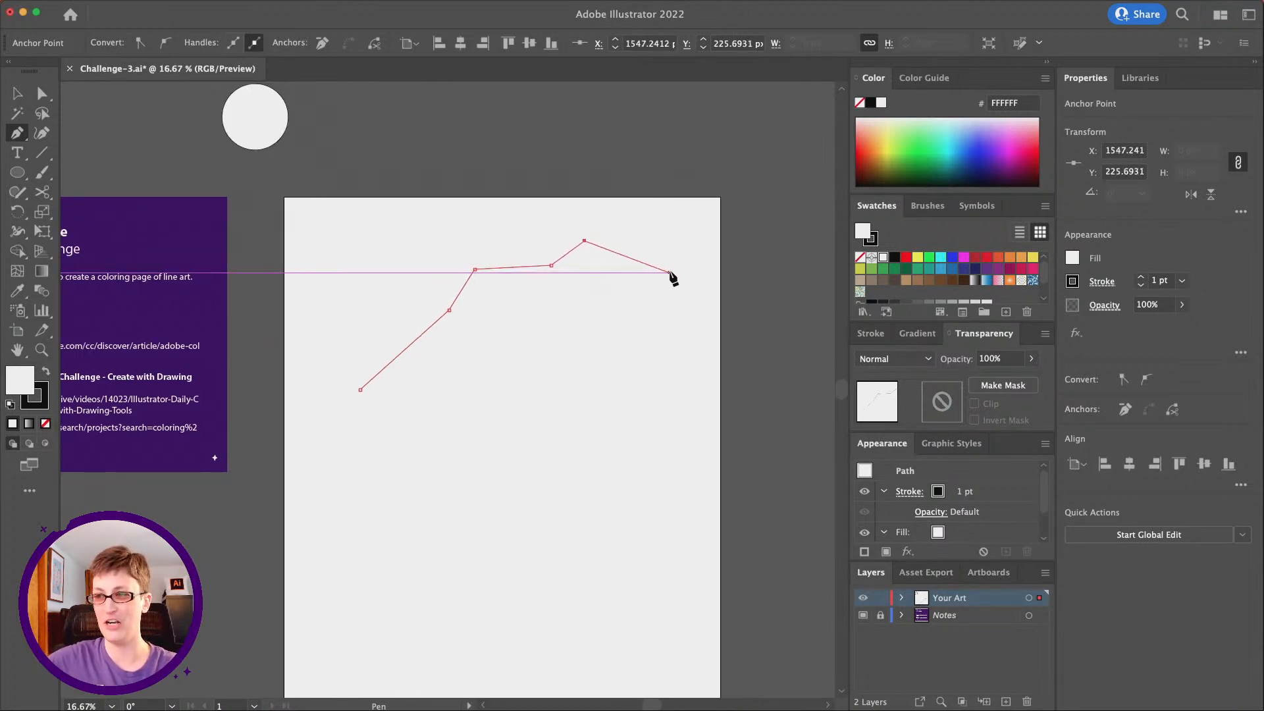
left_click(650, 283)
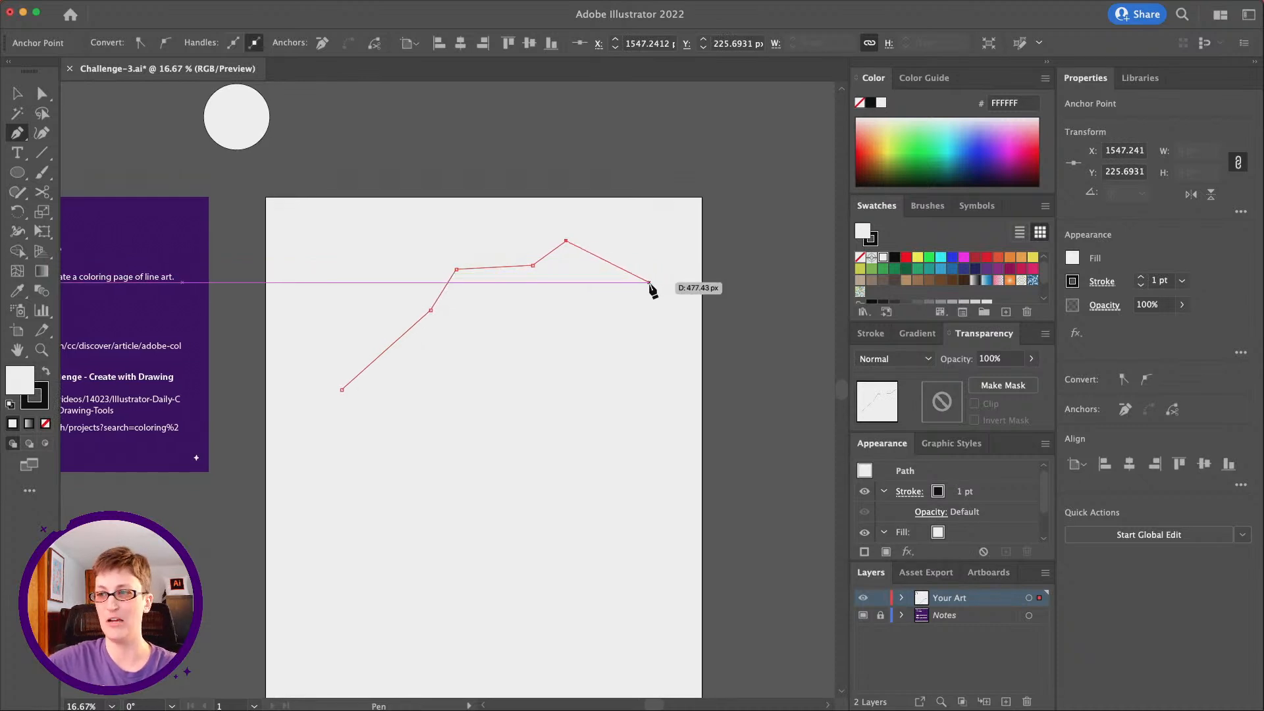
scroll(652, 285, "right", 3)
scroll(652, 285, "down", 1)
left_click(606, 312)
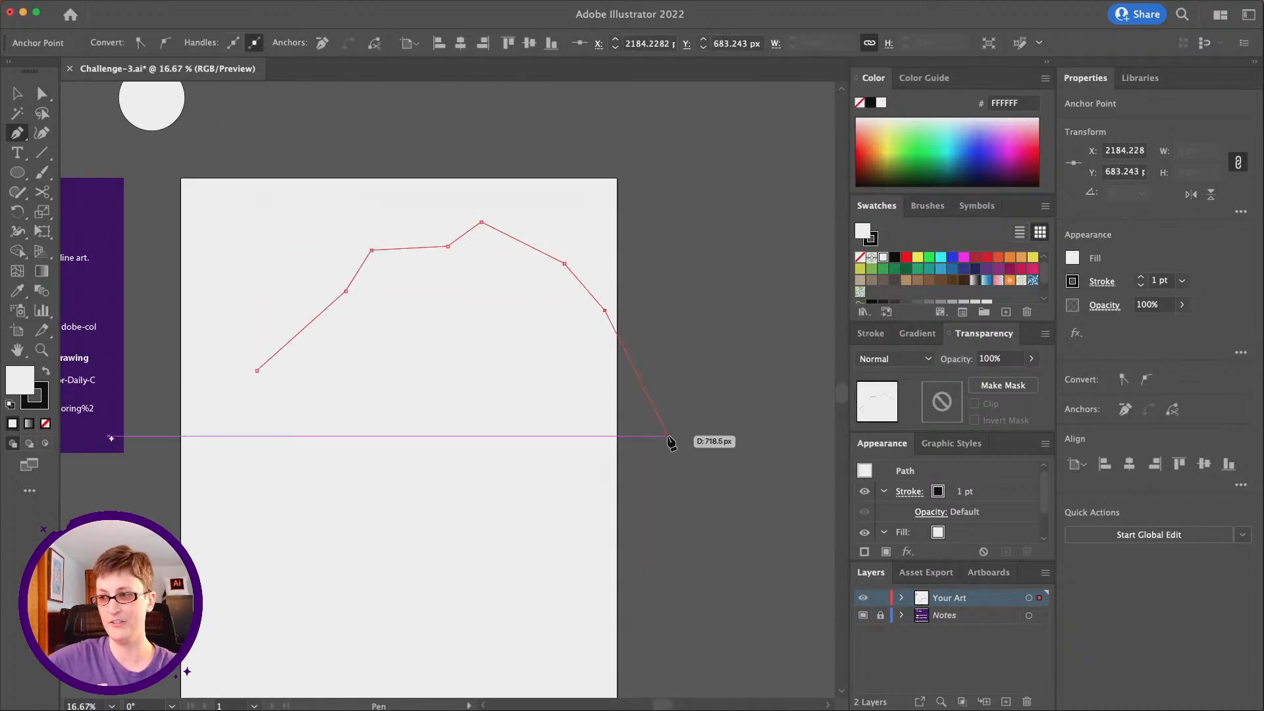
left_click(667, 420)
left_click(555, 455)
left_click(471, 472)
left_click(420, 437)
left_click(366, 453)
left_click(275, 437)
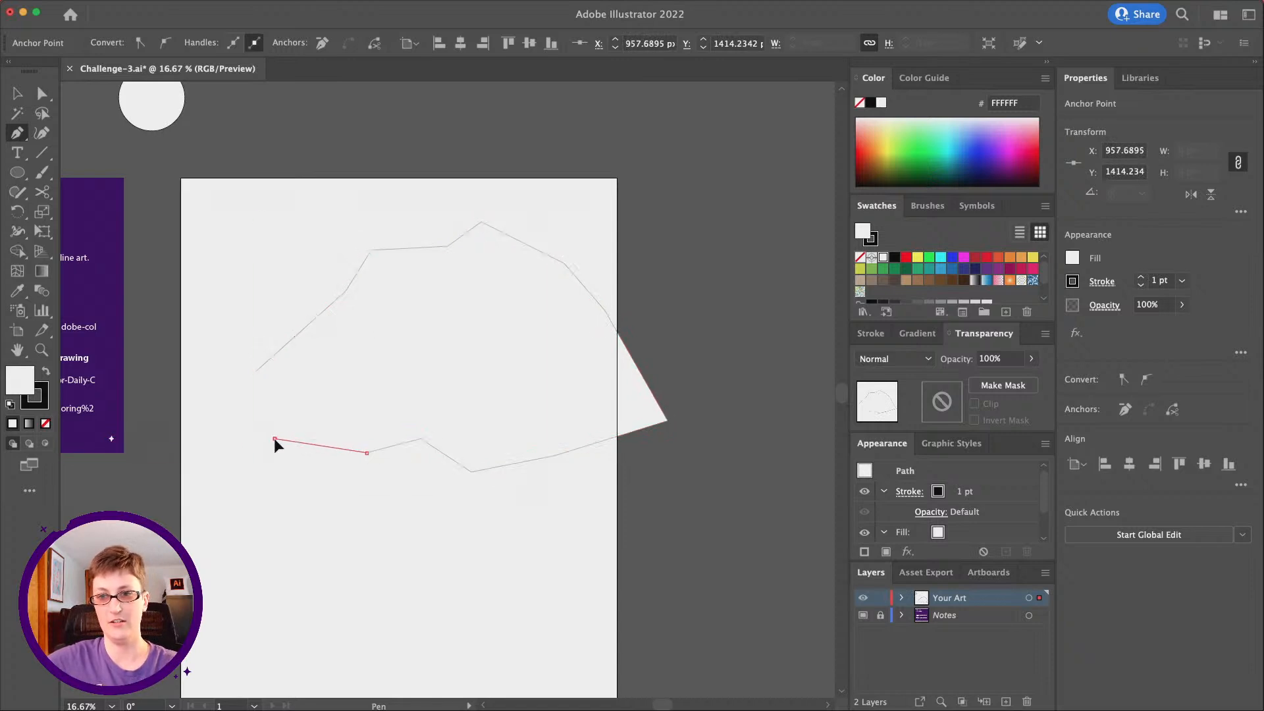
left_click(257, 371)
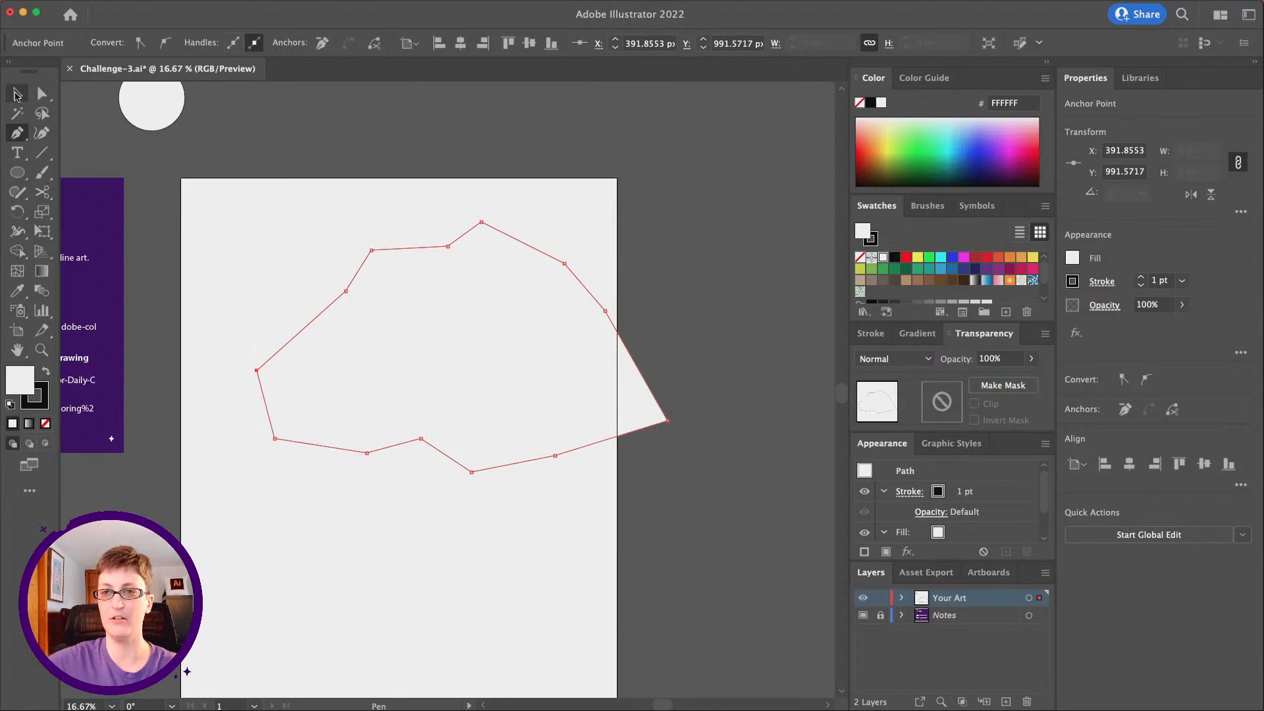
Move the cloud outline inside the artboard and scale it down to about 1927 by 1174 px, centered near the top
left_click(17, 95)
scroll(299, 274, "left", 3)
left_click_drag(459, 342, 397, 327)
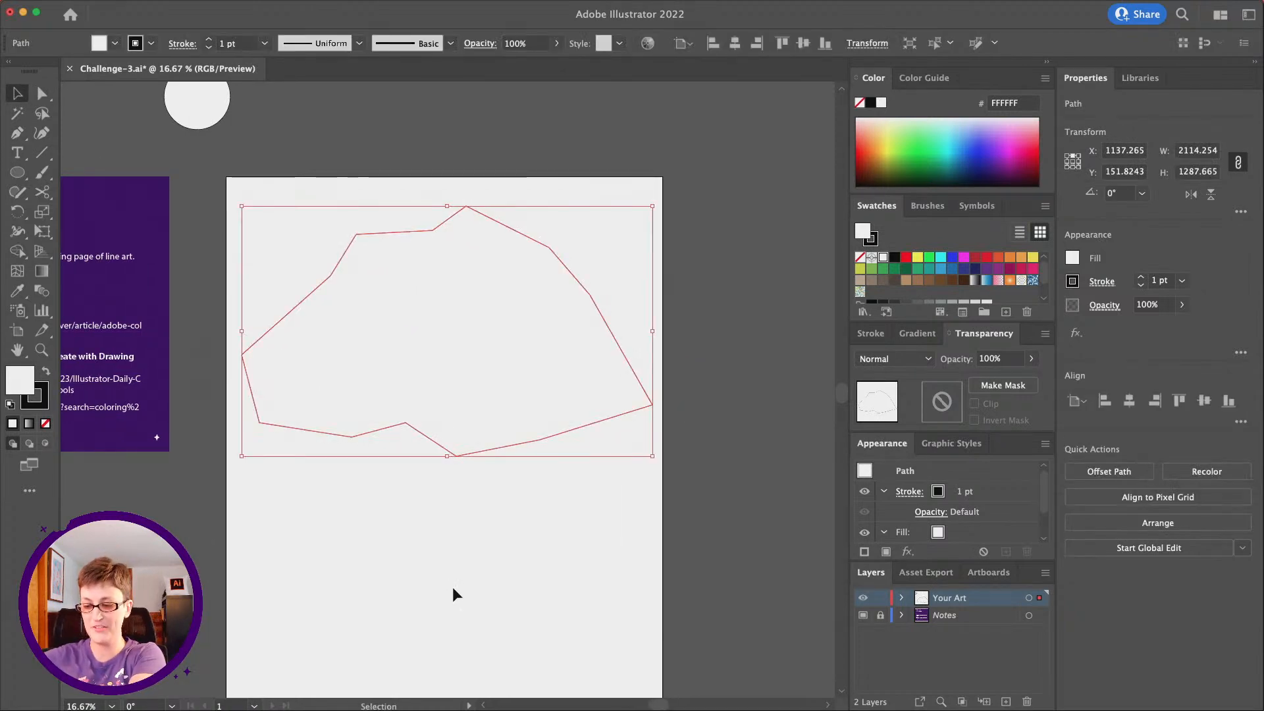
left_click_drag(652, 457, 617, 434)
left_click_drag(528, 390, 548, 412)
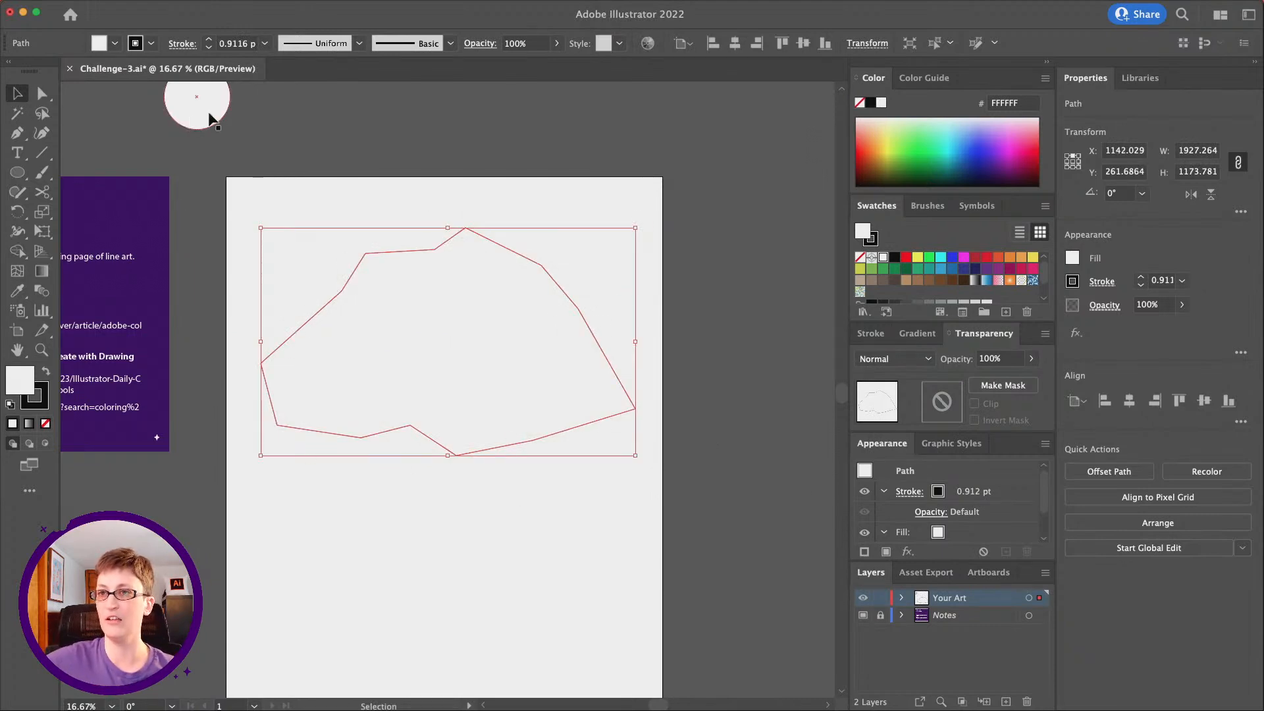
Set the cloud outline's stroke weight to 10 pt and its fill to none
left_click(264, 44)
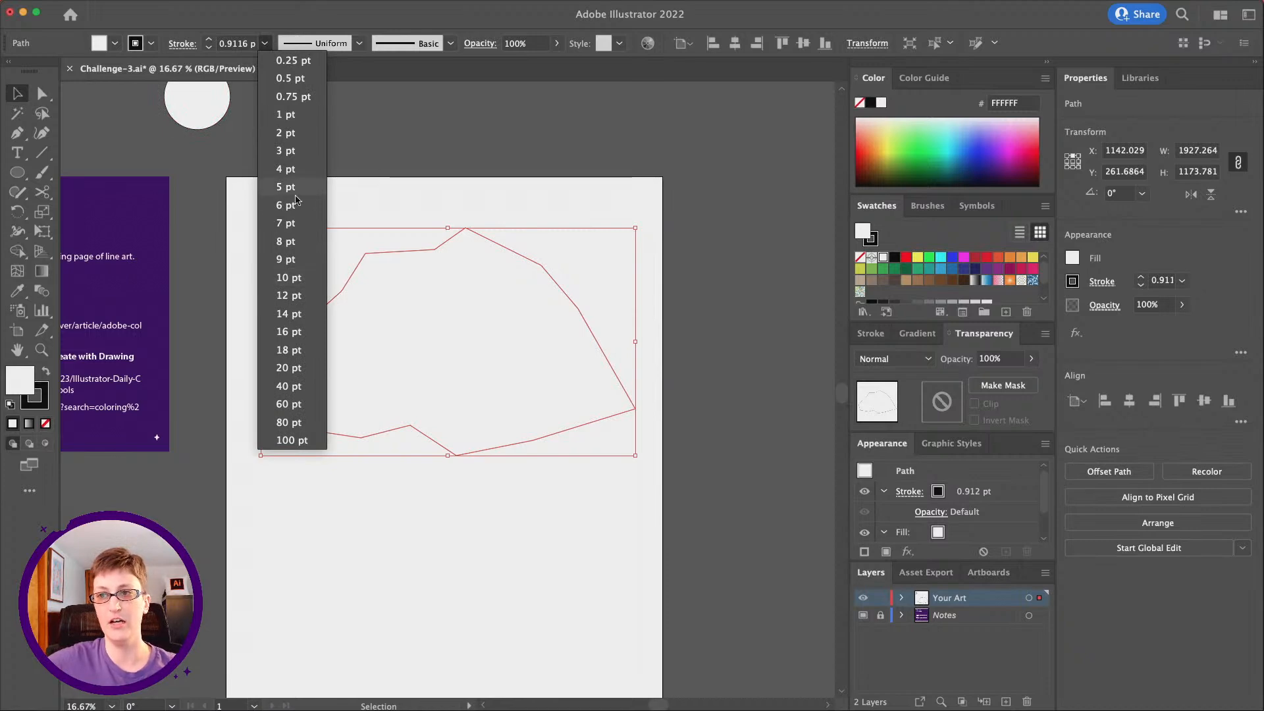
left_click(310, 277)
left_click(259, 268)
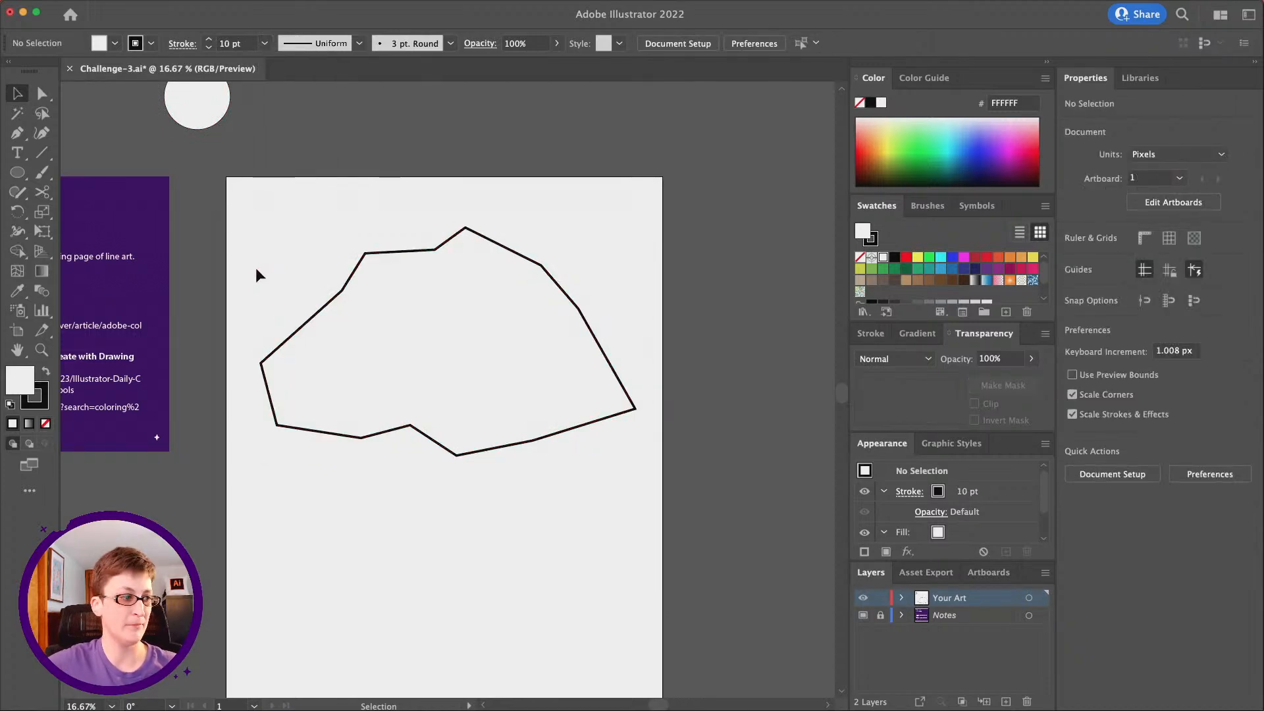
left_click(419, 329)
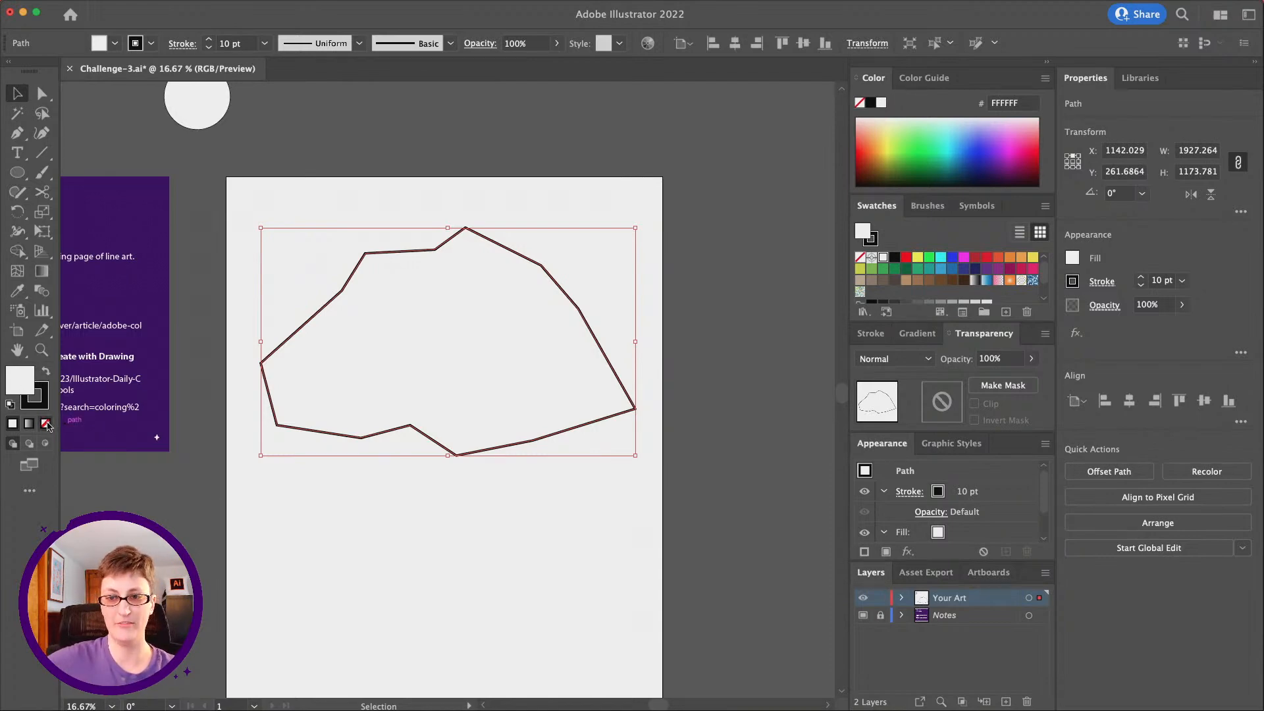
left_click(46, 424)
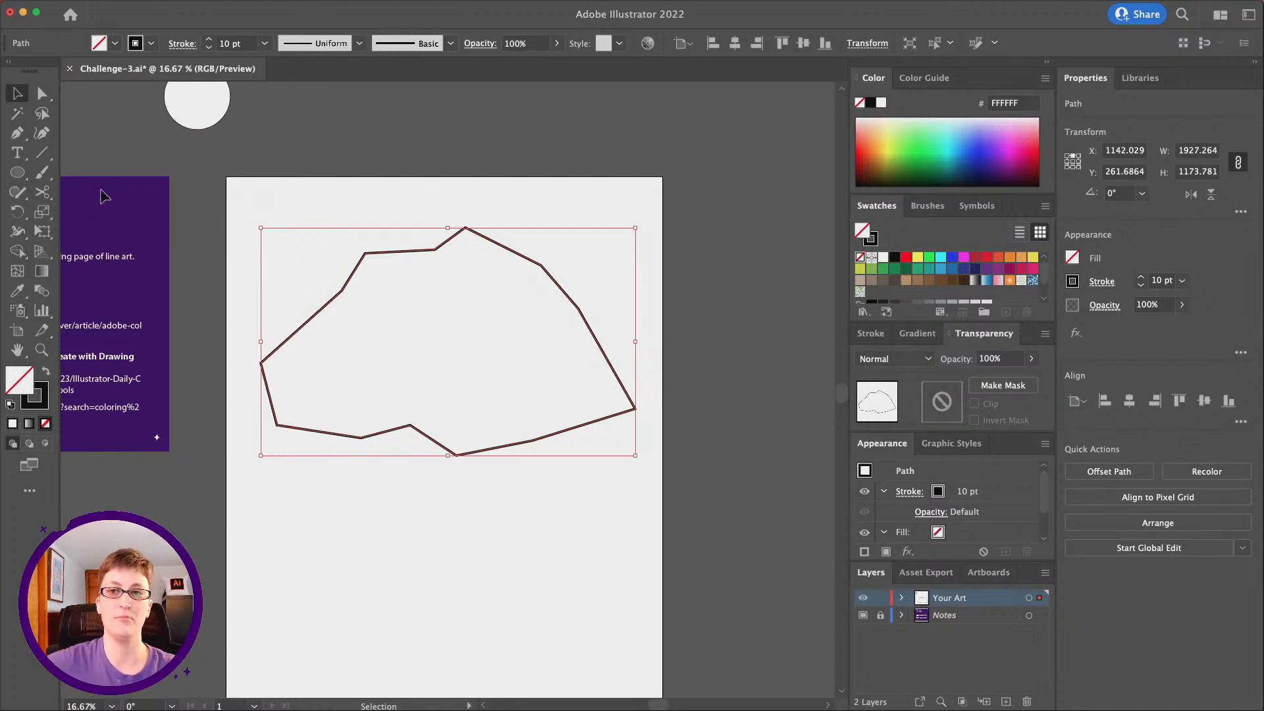
Bend the straight segments along the cloud's upper-left, top and right sides into rounded bumps with the Curvature tool
left_click(42, 135)
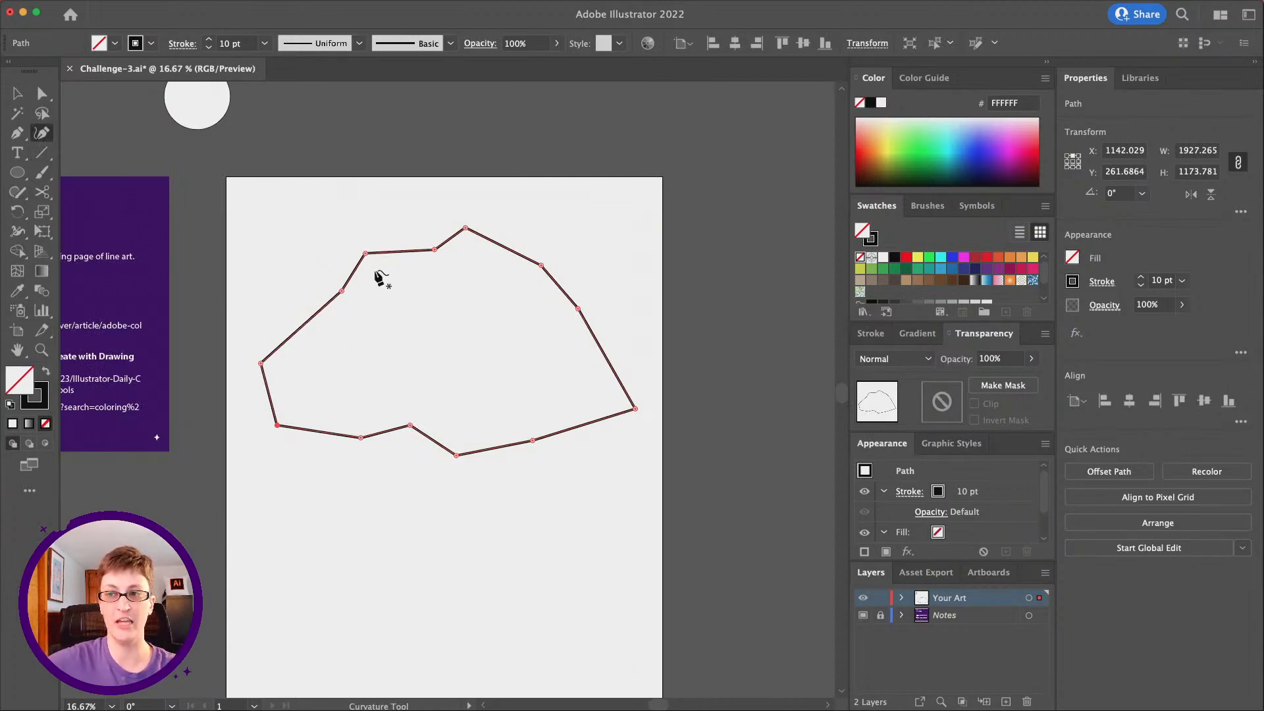
left_click_drag(305, 324, 288, 302)
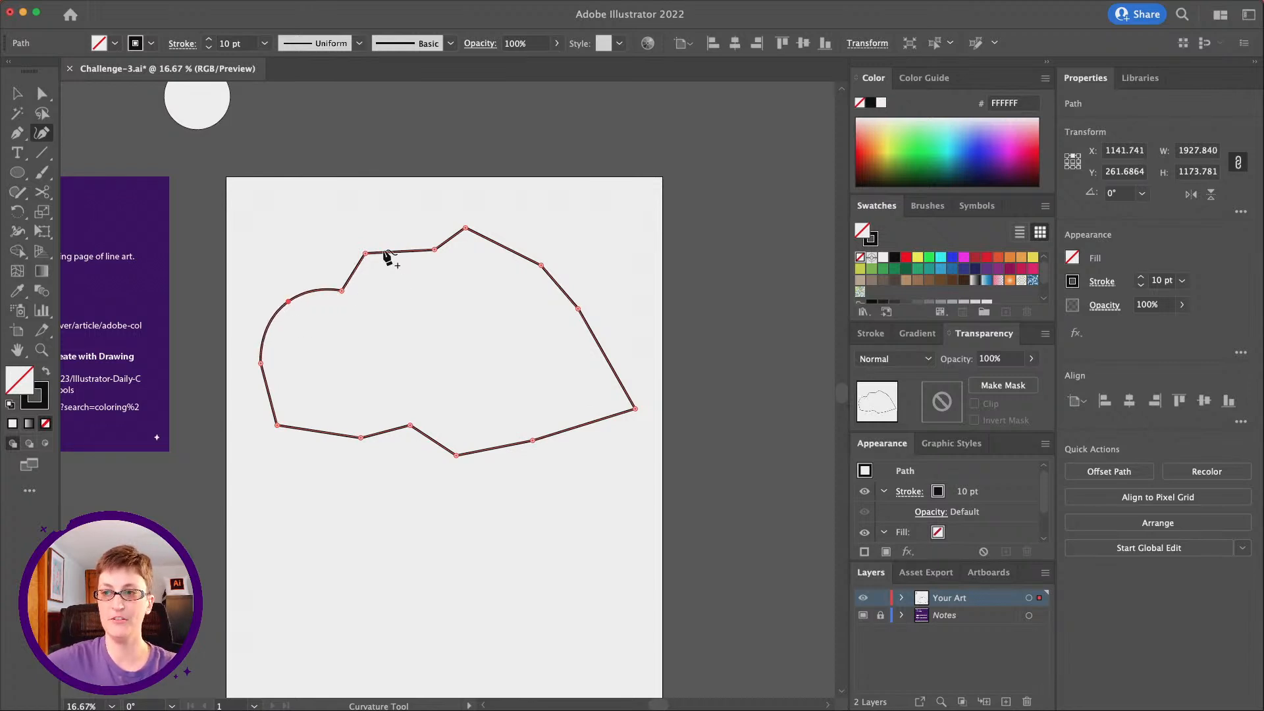
left_click_drag(355, 271, 460, 250)
left_click(450, 238)
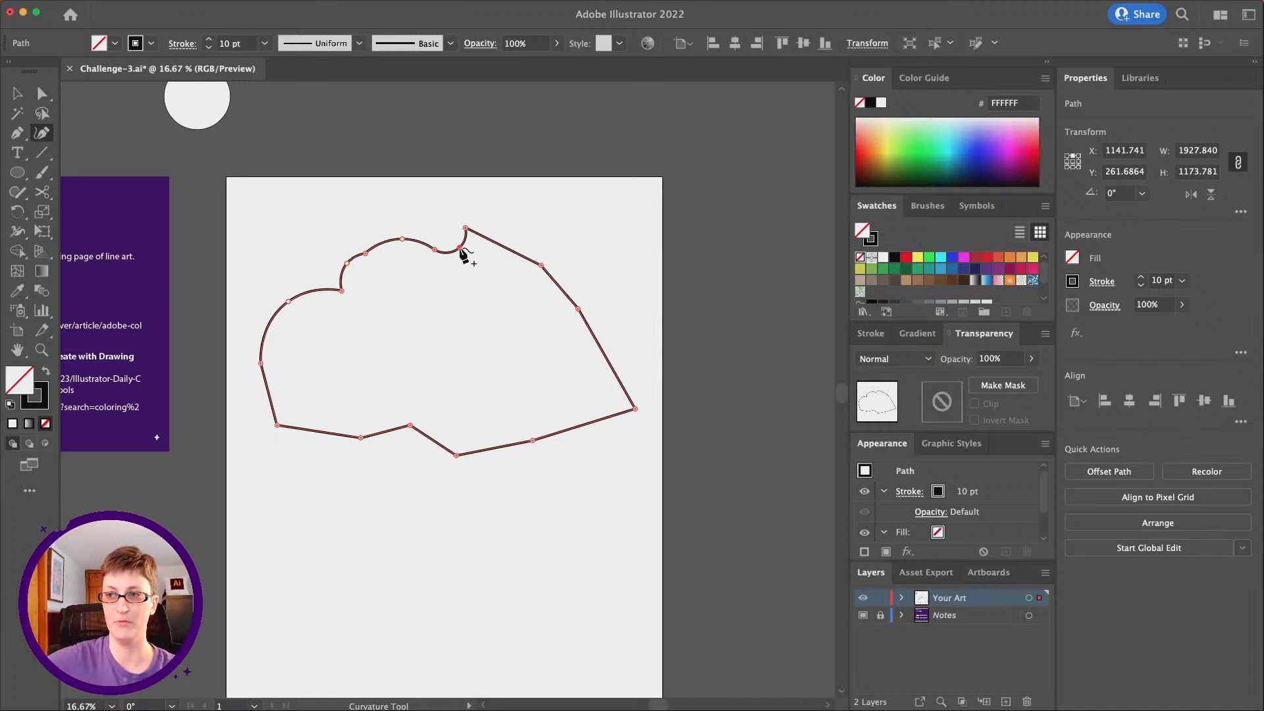
left_click(507, 243)
left_click_drag(508, 244, 517, 231)
left_click(570, 281)
left_click_drag(572, 282, 575, 278)
left_click(623, 347)
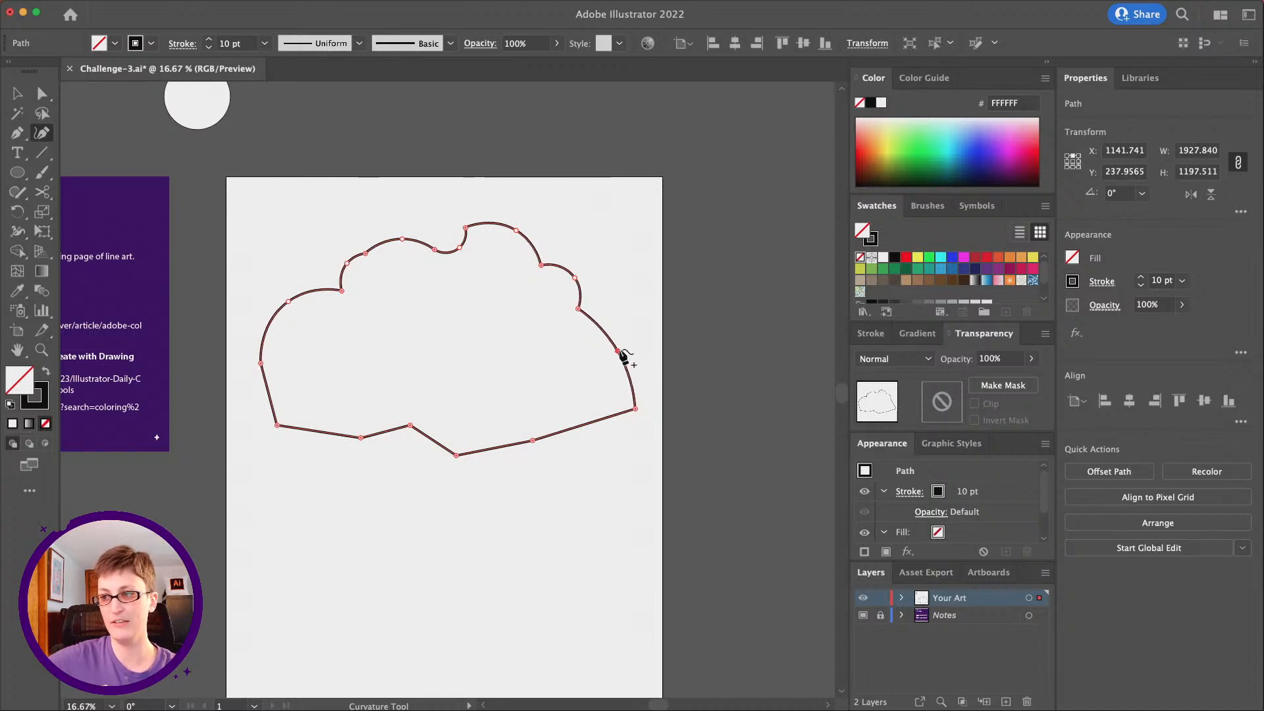
Curve the cloud's bottom segments into shallow outward bumps, and remove the point added to the lower-left segment
left_click(601, 433)
left_click_drag(601, 435, 596, 441)
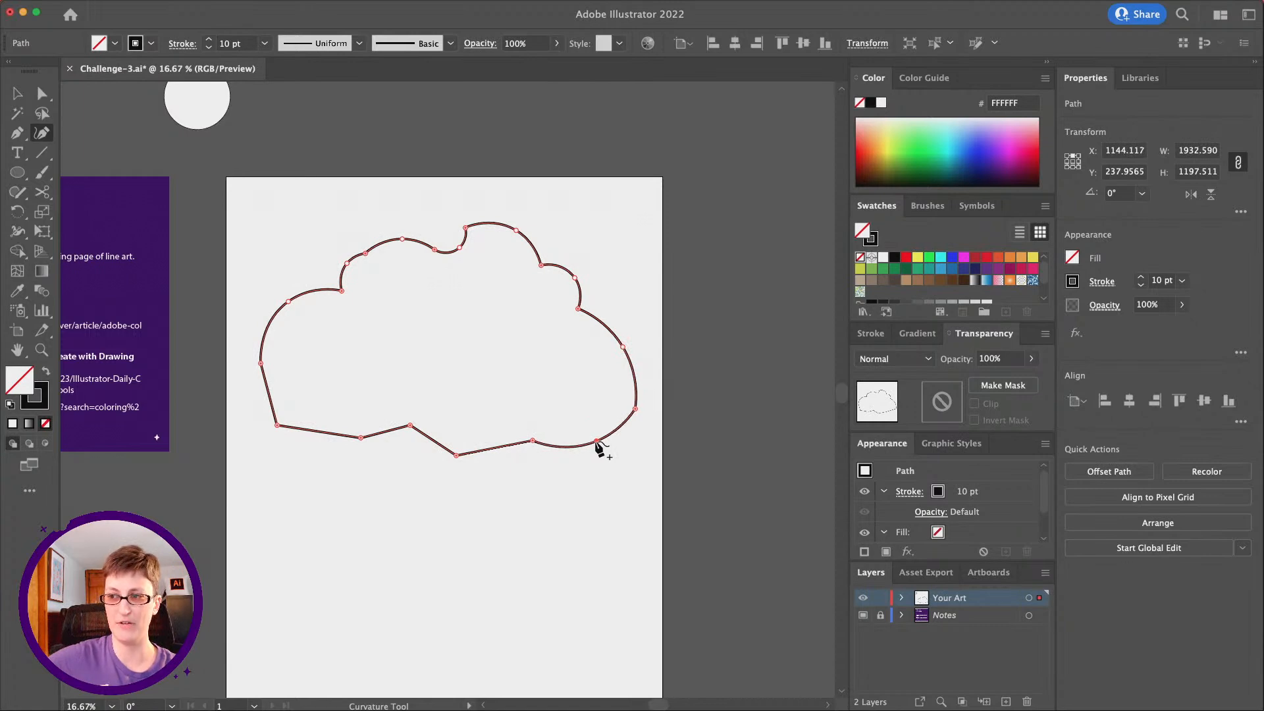
left_click_drag(497, 453, 498, 459)
left_click(422, 450)
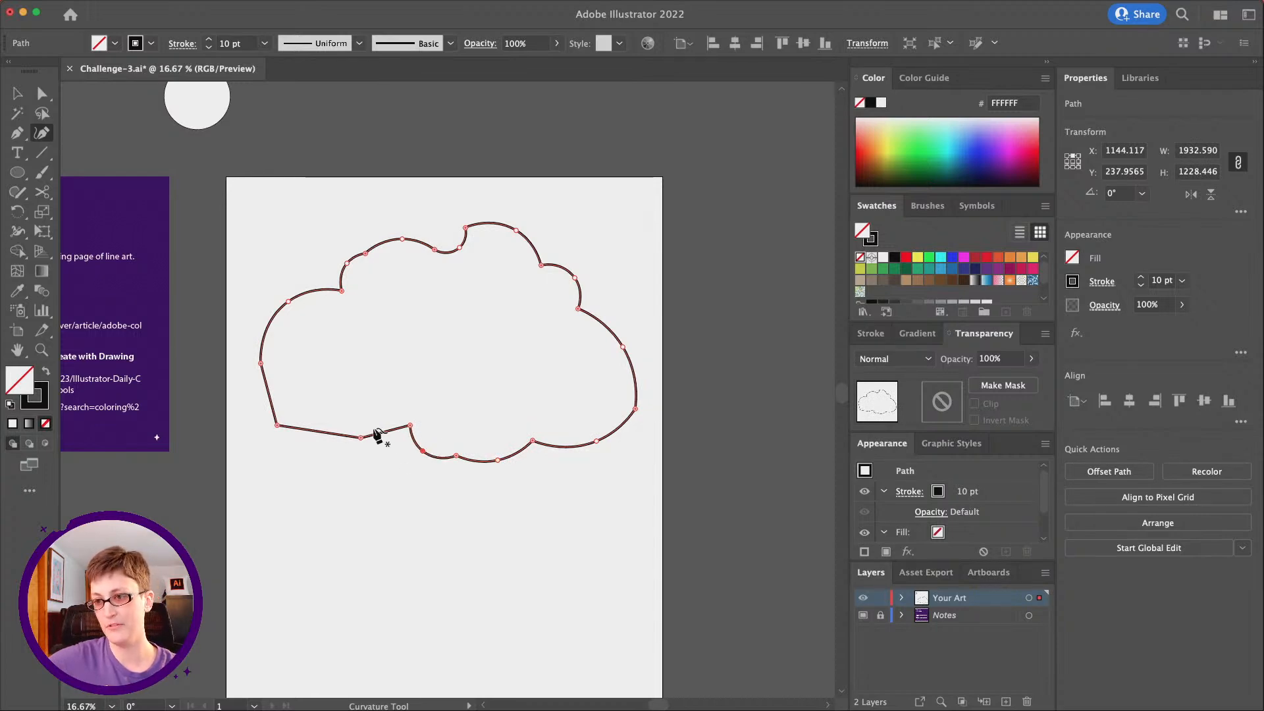
left_click_drag(383, 432, 391, 443)
left_click_drag(313, 431, 308, 443)
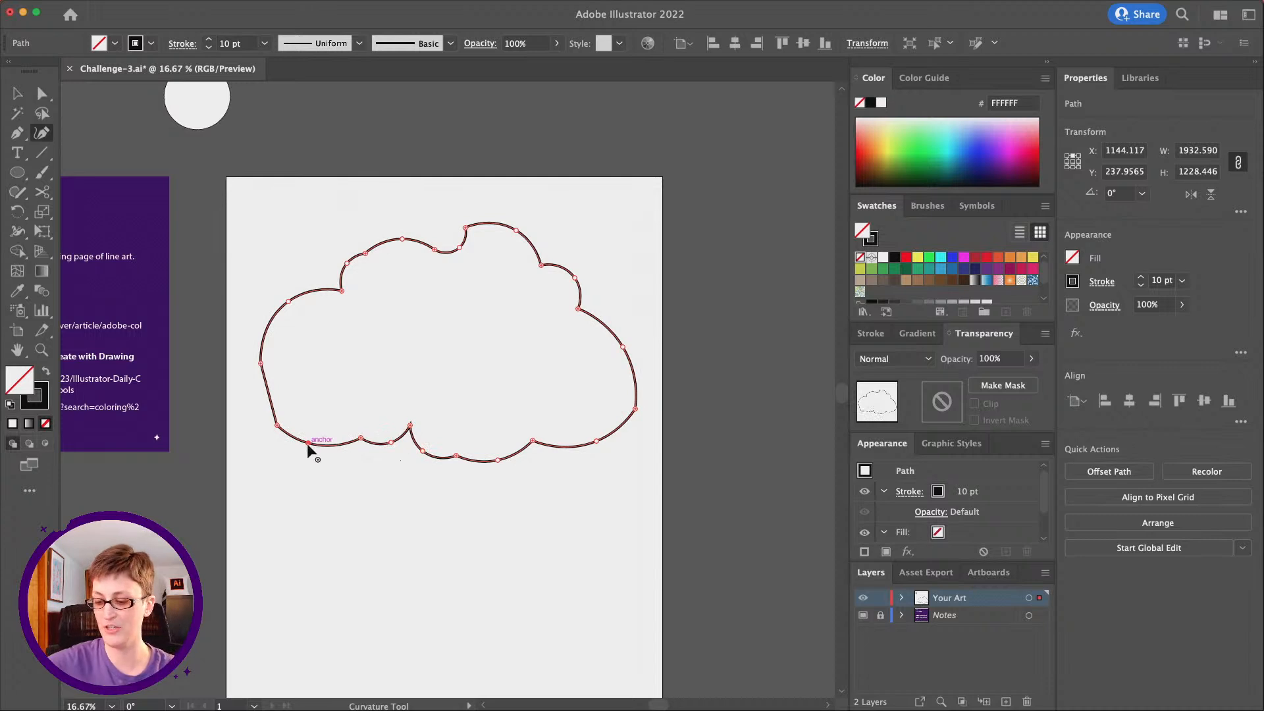
key("BackSpace")
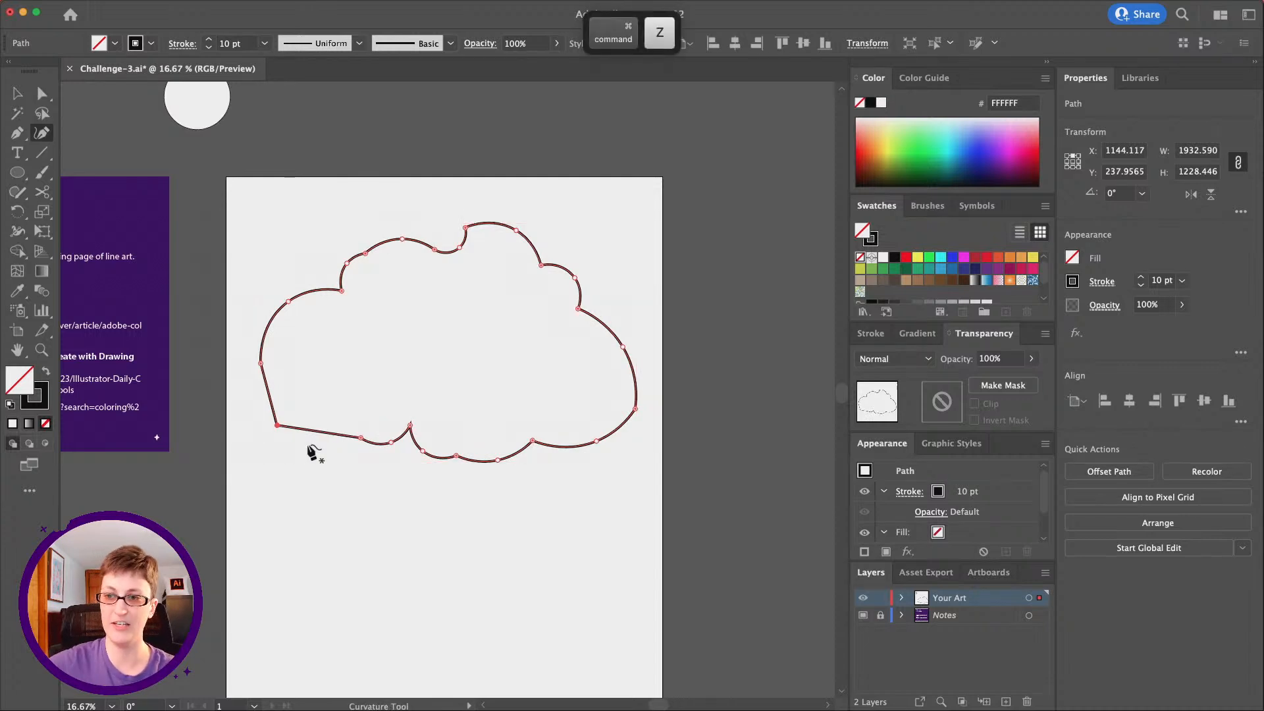
Round the cloud's lower-left corner and its far-right corner, giving the right one a radius of about 314 px
left_click(42, 94)
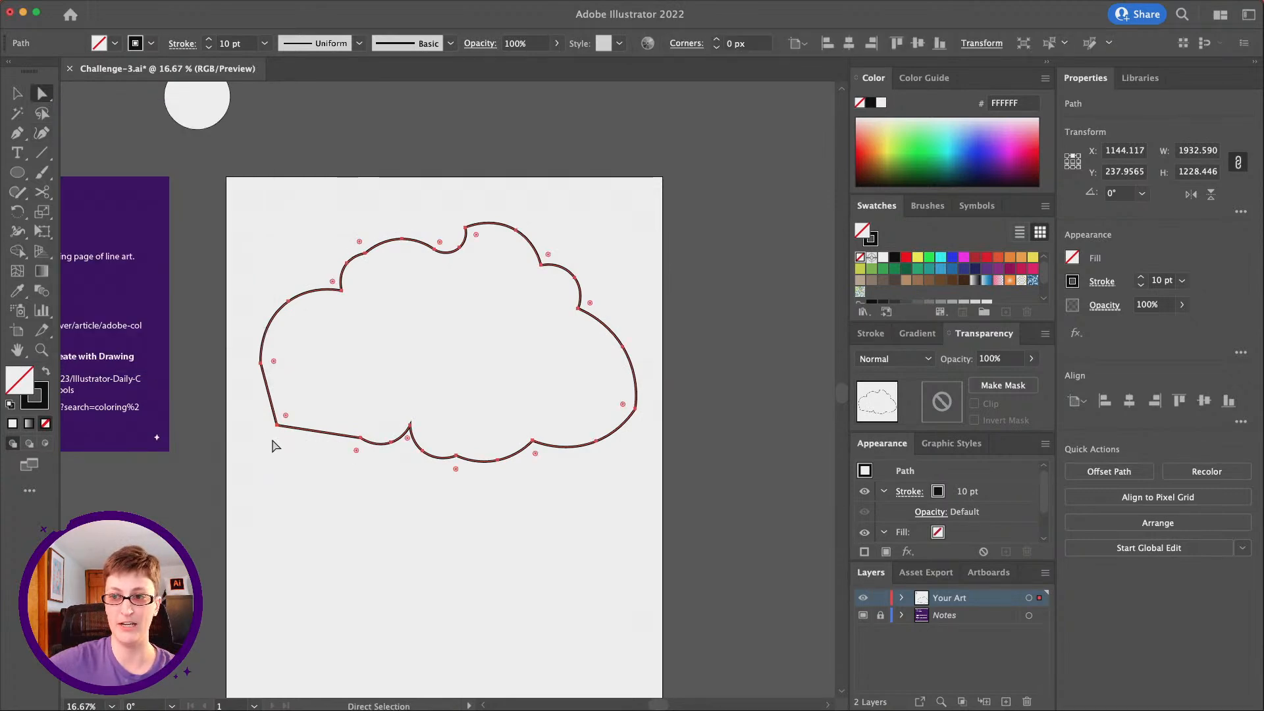
left_click(275, 439)
left_click(277, 425)
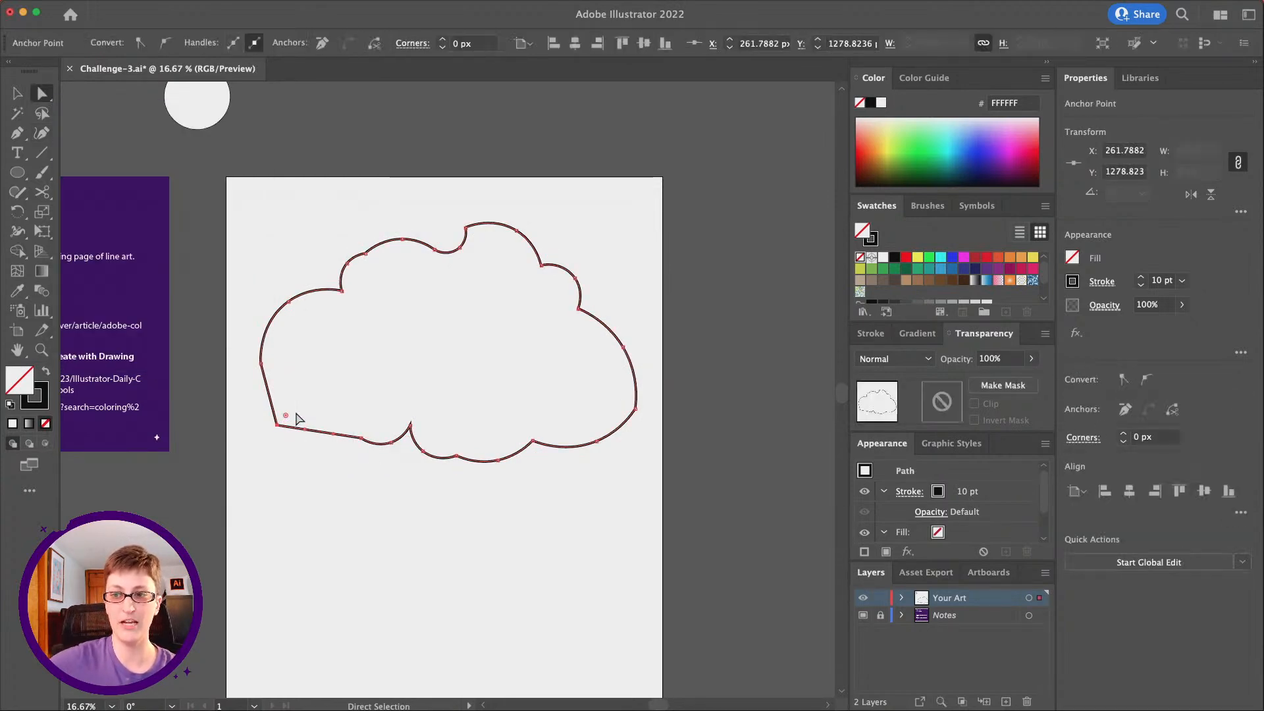
left_click_drag(286, 418, 343, 362)
left_click(635, 411)
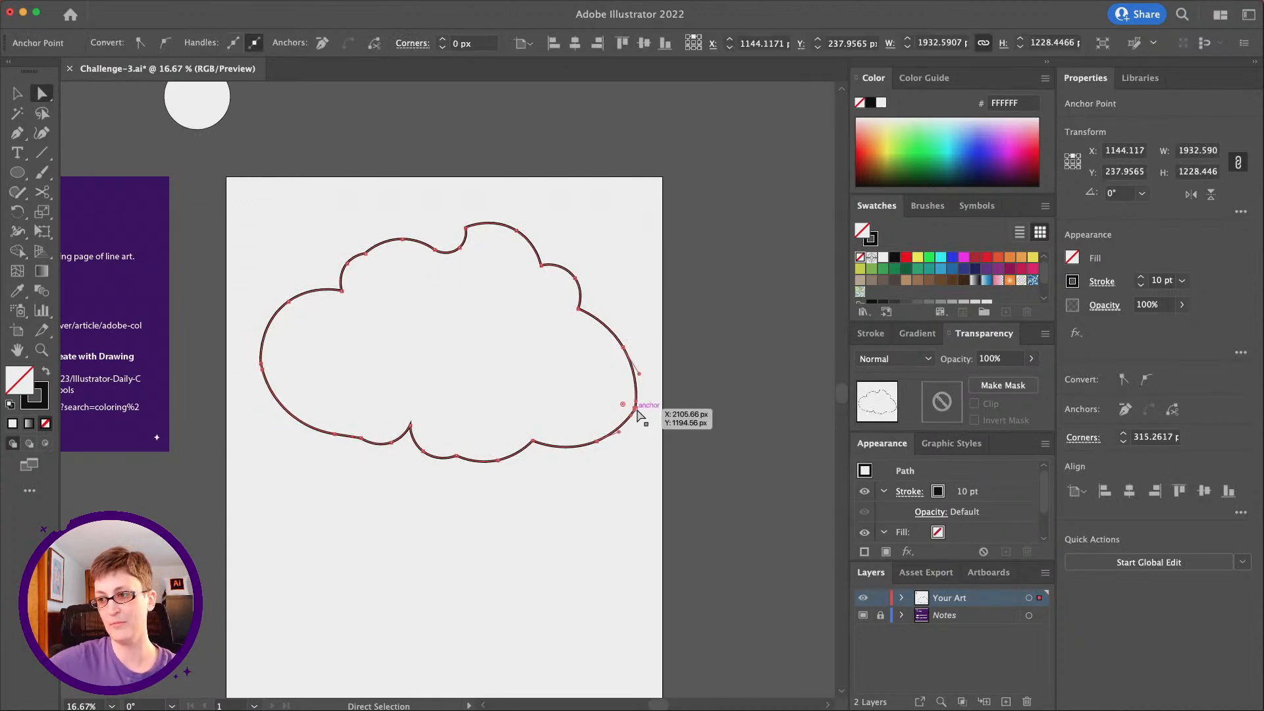
left_click_drag(626, 412, 572, 390)
Round the sharp corner at the cloud's top notch to about 115 px, and soften the sharp notch along its bottom edge
left_click(465, 228)
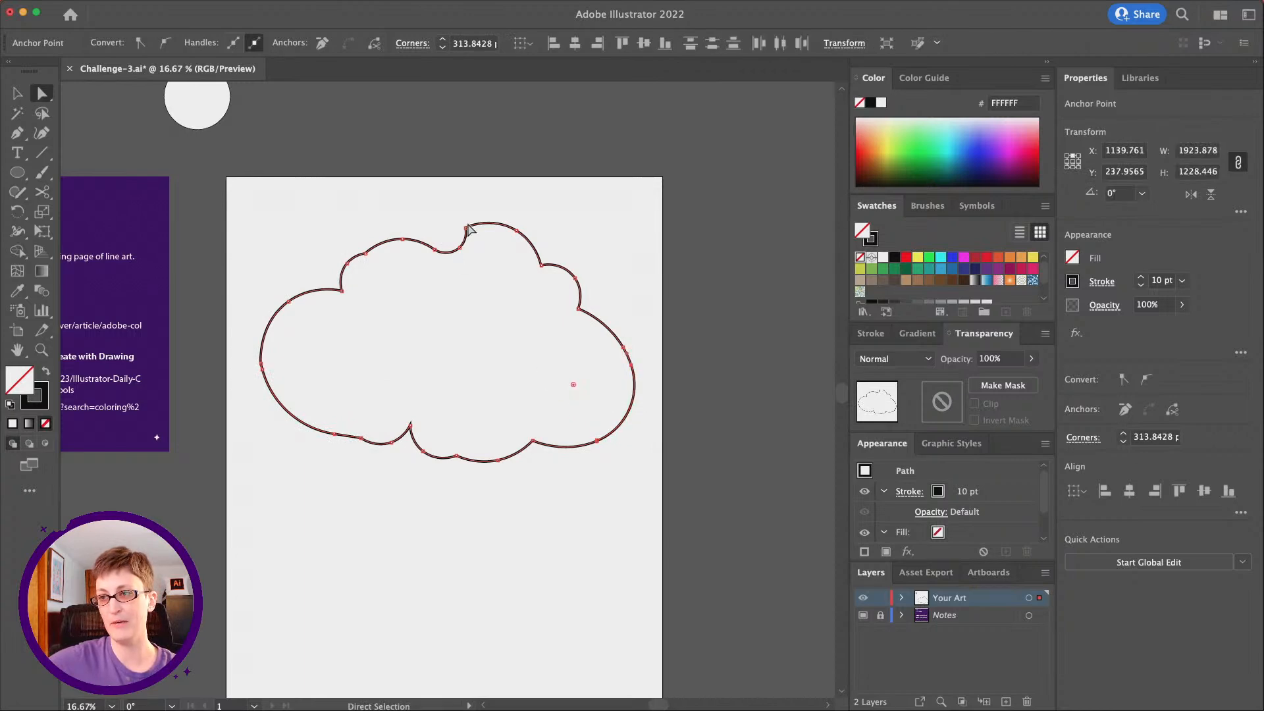
left_click_drag(476, 236, 490, 249)
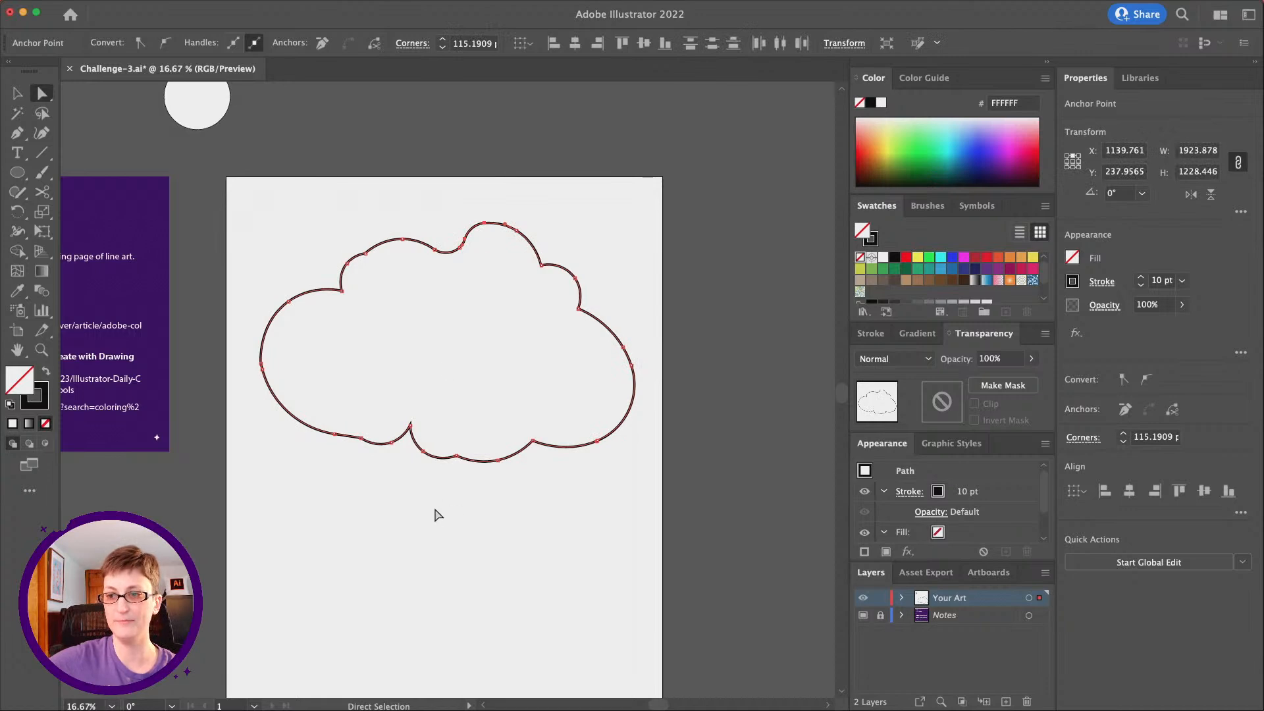
left_click(438, 514)
scroll(438, 515, "left", 3)
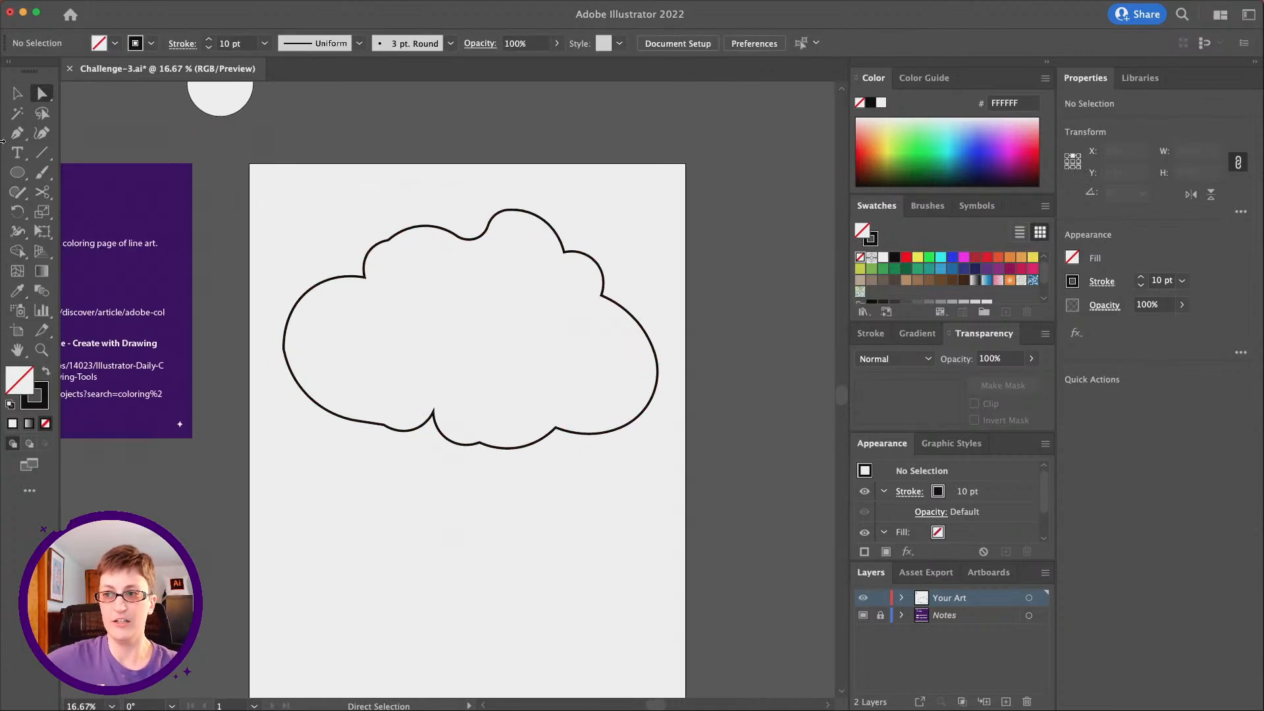
left_click(434, 413)
left_click_drag(432, 425, 431, 448)
left_click(545, 491)
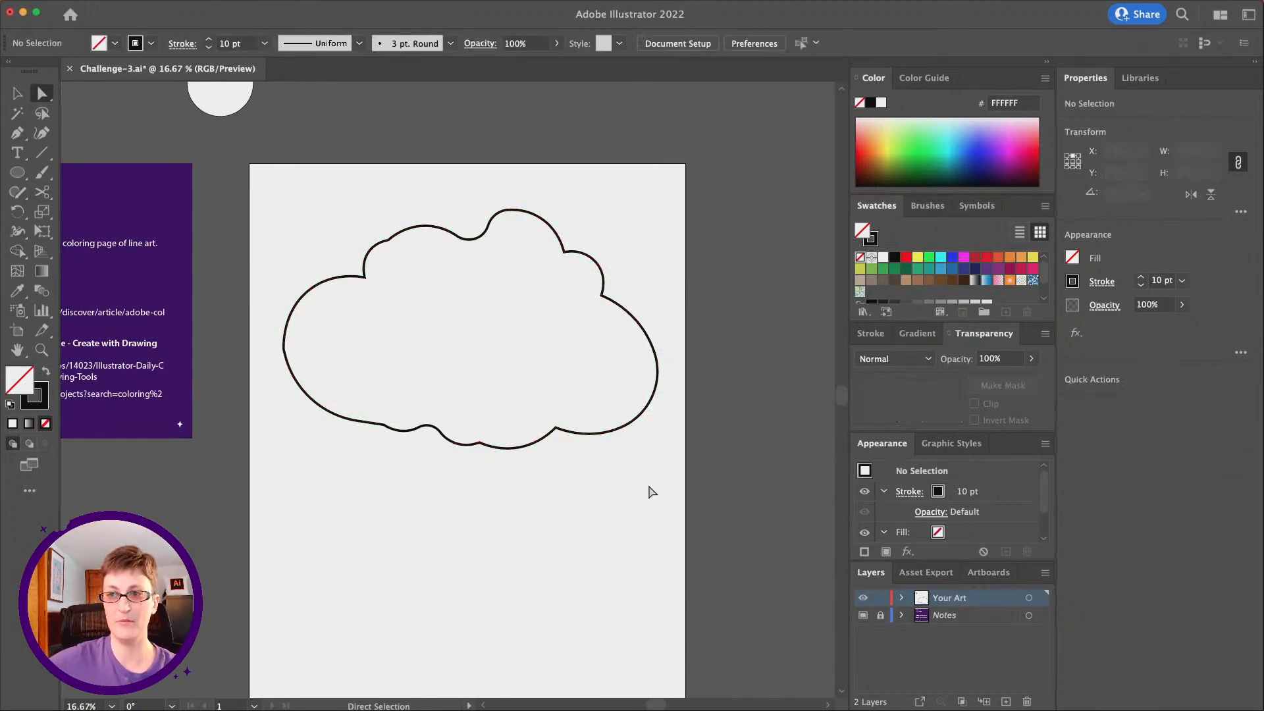
Draw an S-curved trunk line about 1975 px tall from inside the cloud's right half down the artboard with the Pen tool
scroll(445, 373, "left", 3)
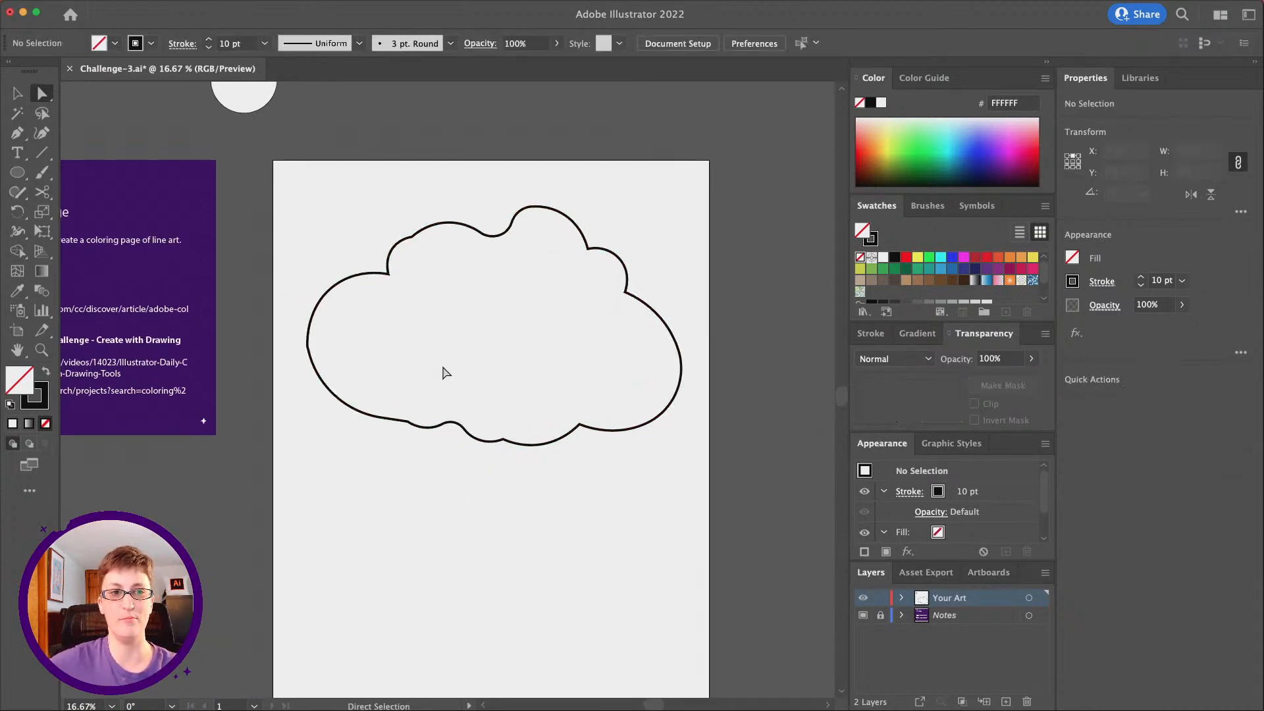
left_click(13, 138)
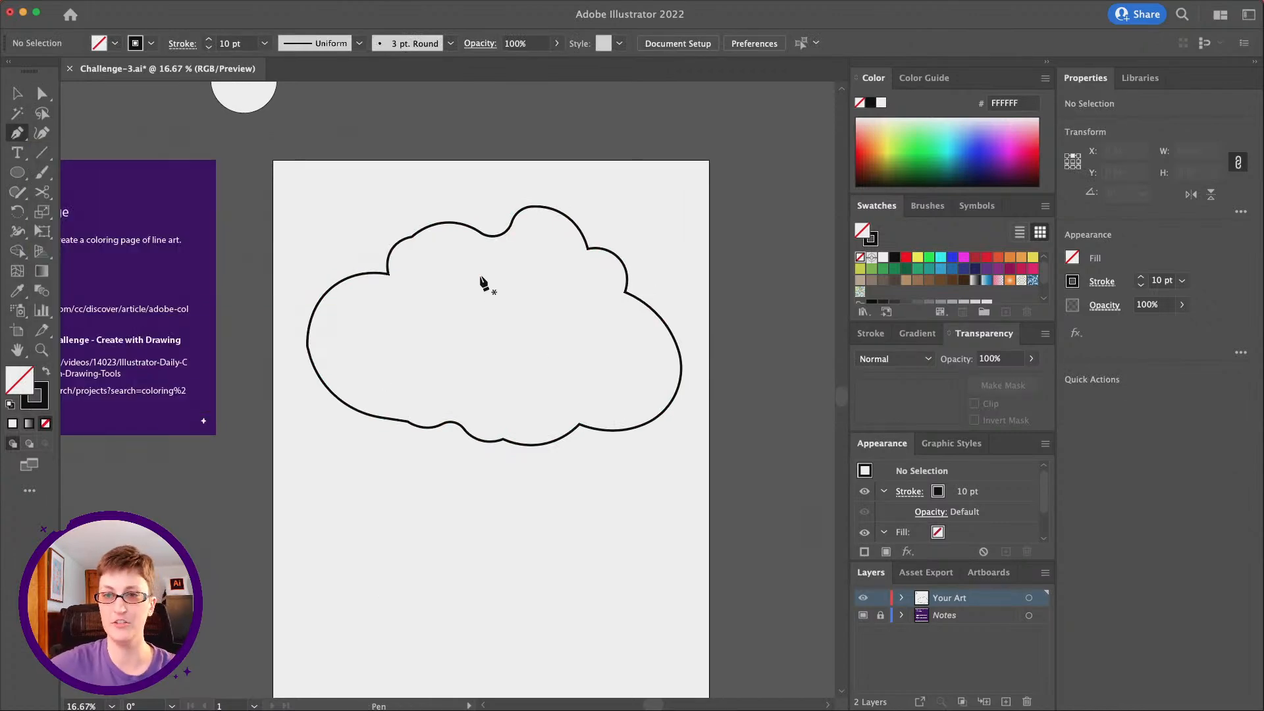
scroll(484, 282, "down", 2)
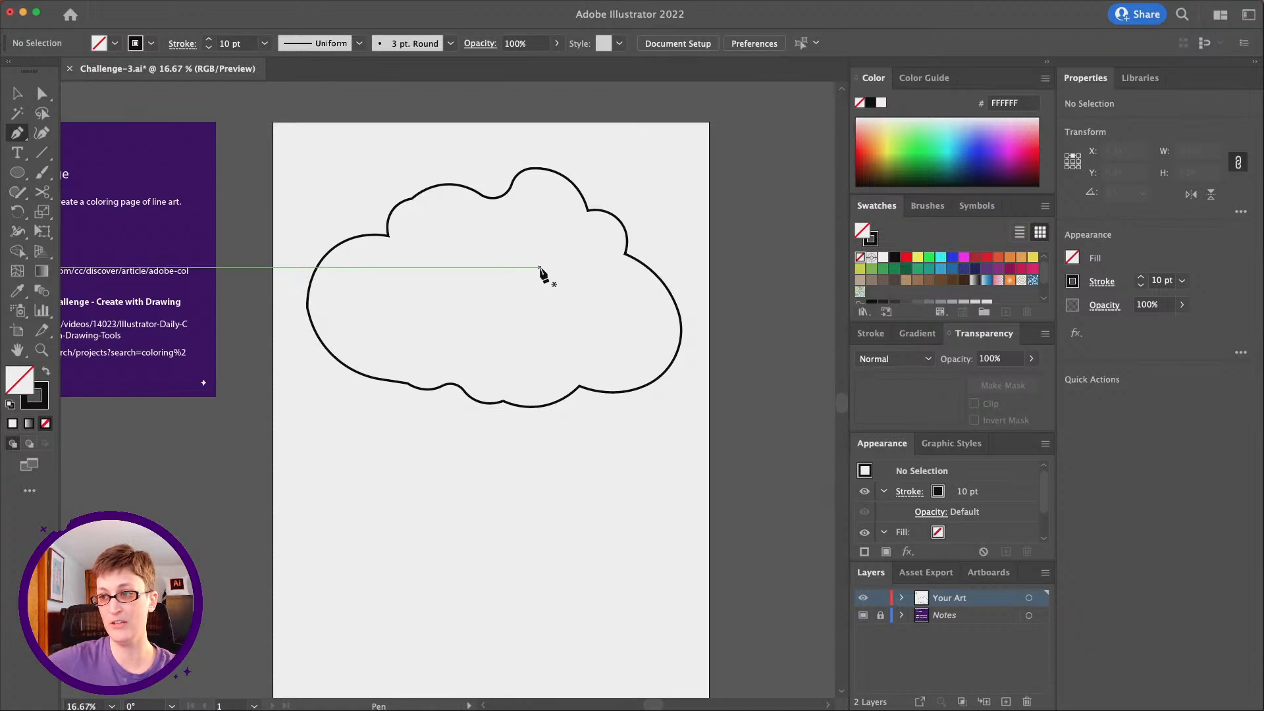
scroll(543, 274, "down", 1)
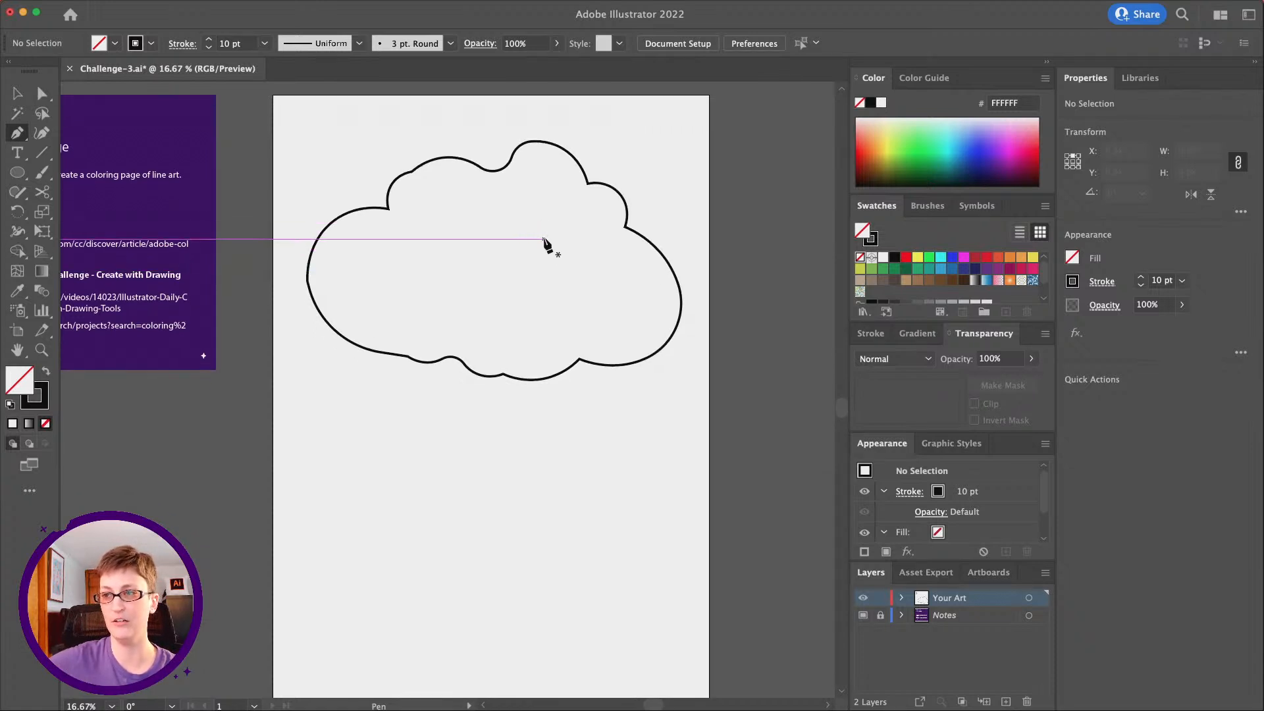
left_click_drag(550, 230, 580, 278)
left_click_drag(583, 211, 590, 287)
scroll(587, 290, "down", 3)
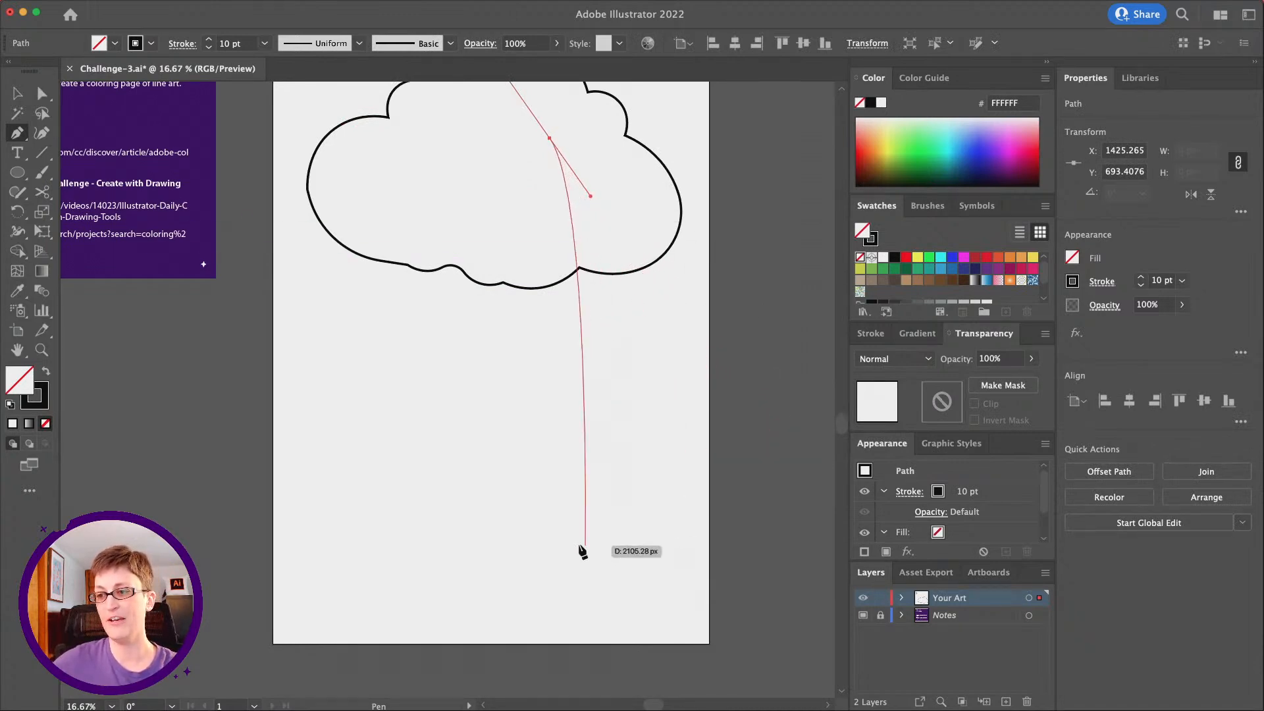
left_click_drag(542, 522, 609, 623)
Lengthen the direction handle of the trunk line's upper anchor downward to give the line a fuller curve
left_click(41, 93)
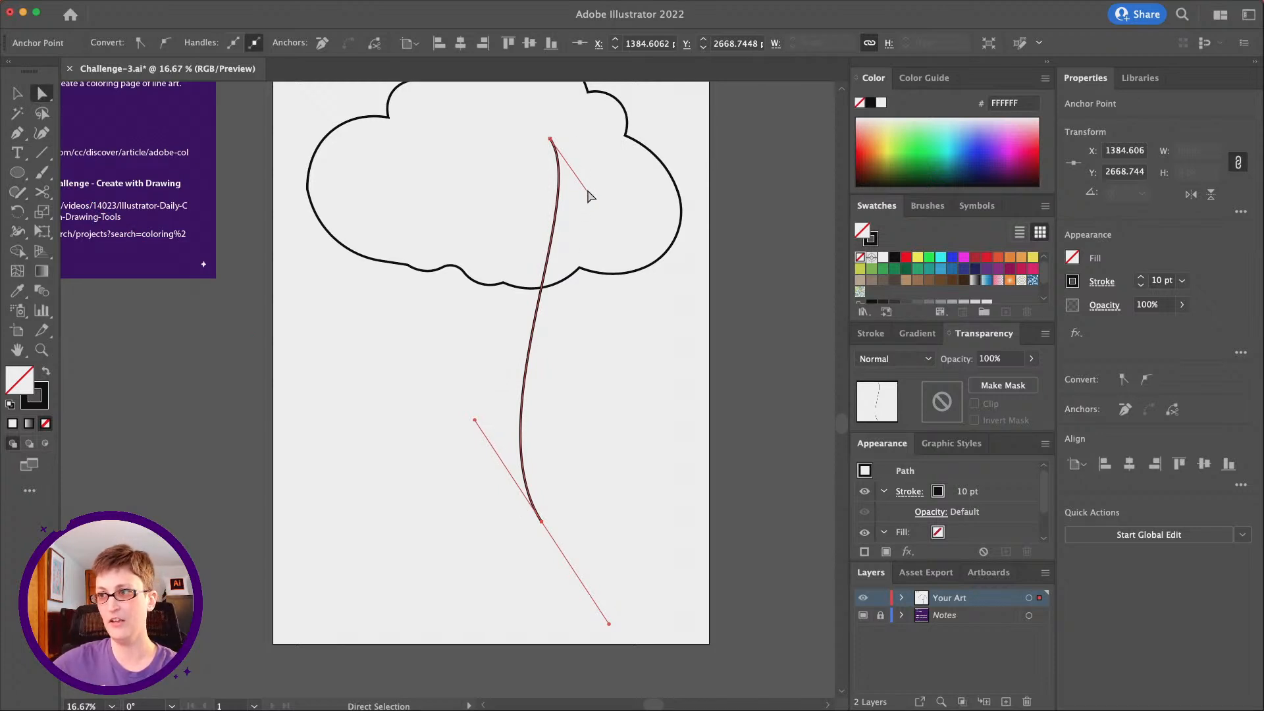
left_click_drag(589, 192, 638, 288)
scroll(638, 406, "down", 1)
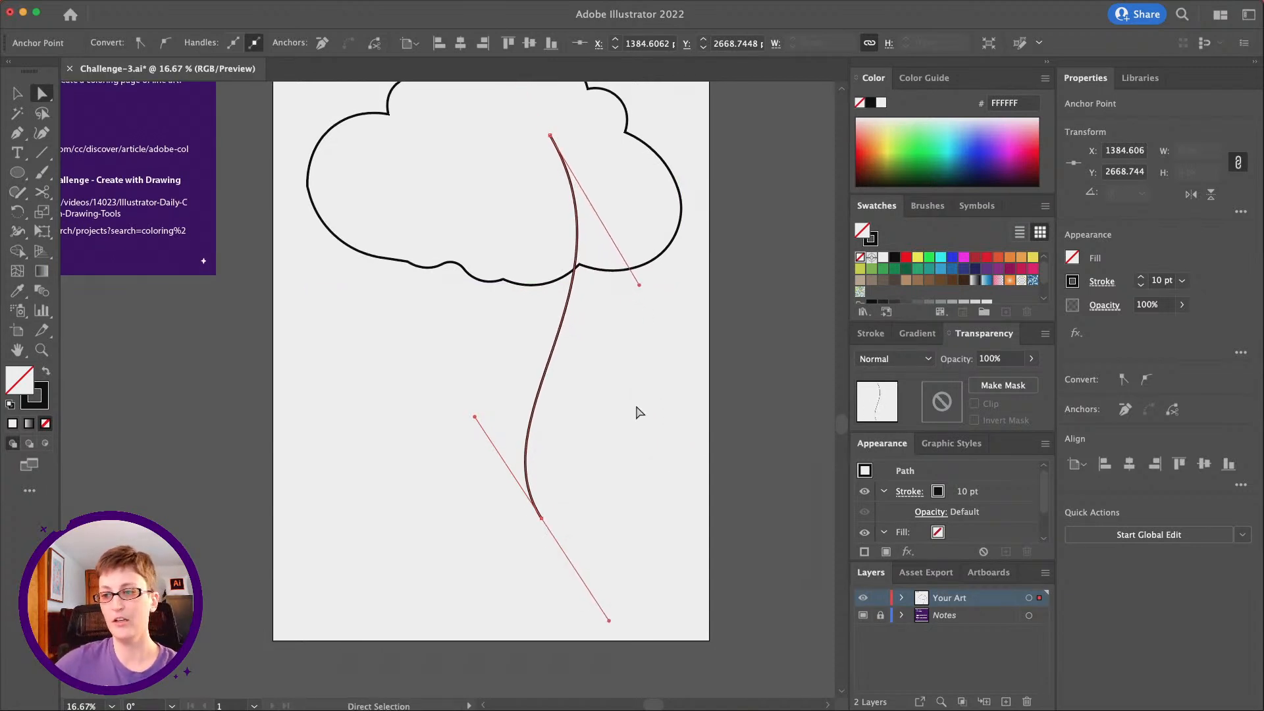
left_click(637, 406)
Inspect the trunk line's upper anchor point and its direction handles
scroll(526, 523, "up", 2)
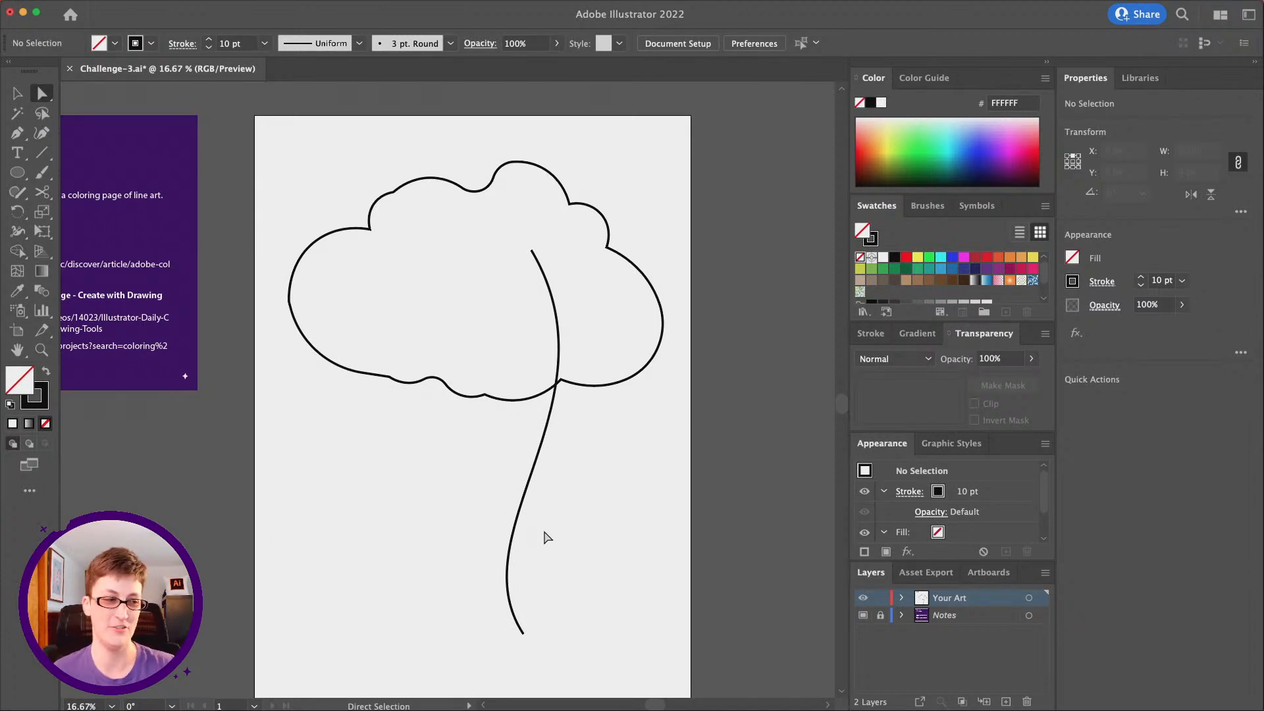
left_click(532, 251)
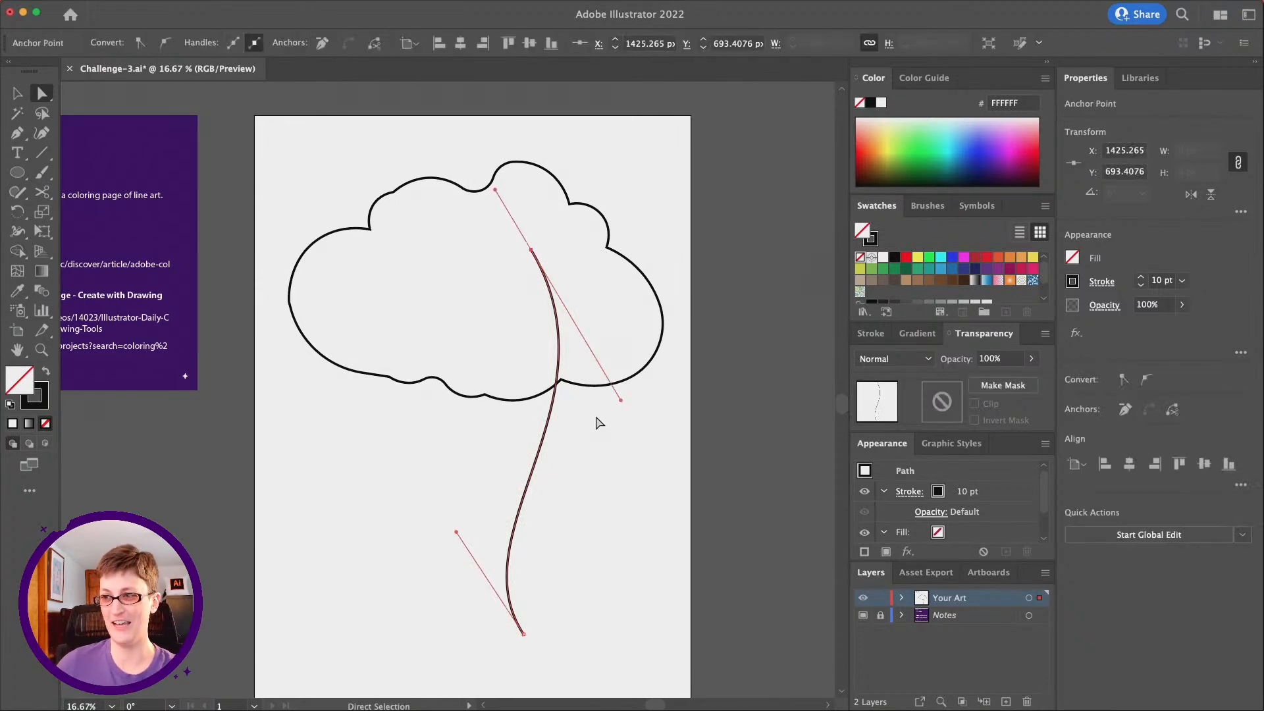
left_click(618, 525)
scroll(618, 524, "left", 2)
scroll(618, 525, "down", 1)
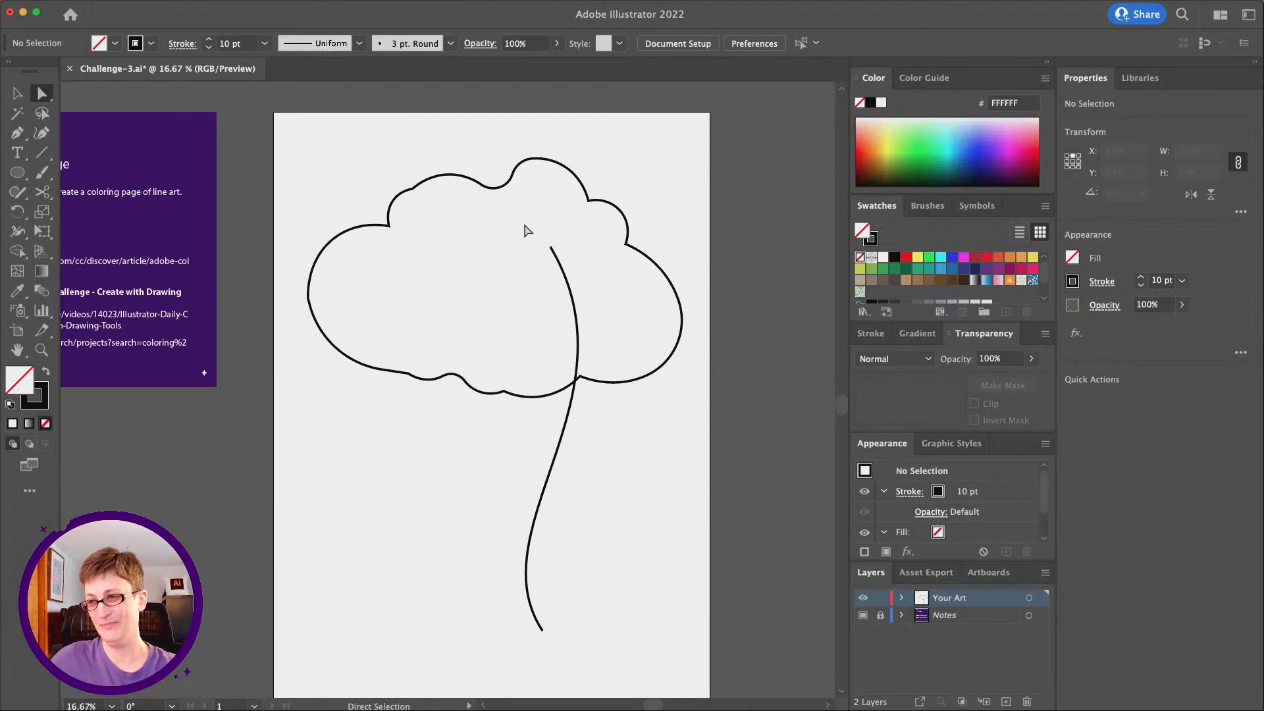
left_click(549, 252)
left_click(622, 464)
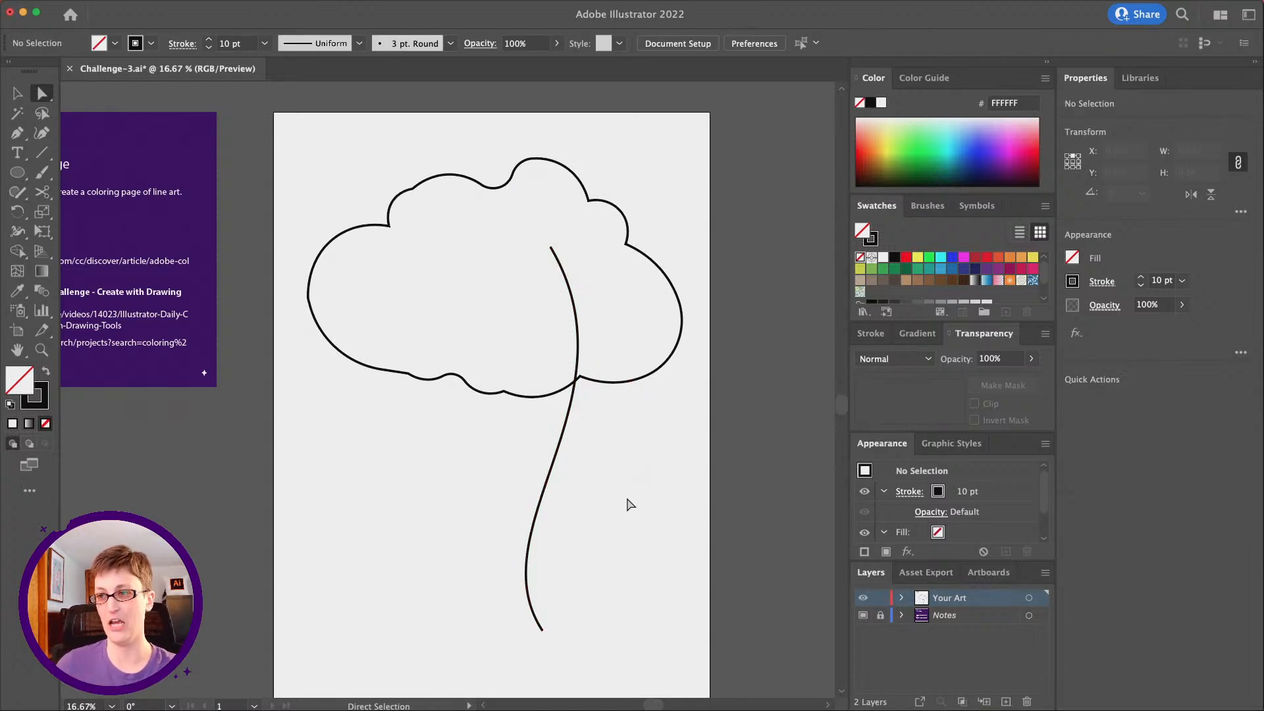
Draw a second, shorter S-curved trunk line about 988 px tall below the cloud, ending level with the first line's lower end
scroll(626, 504, "down", 2)
scroll(626, 504, "left", 2)
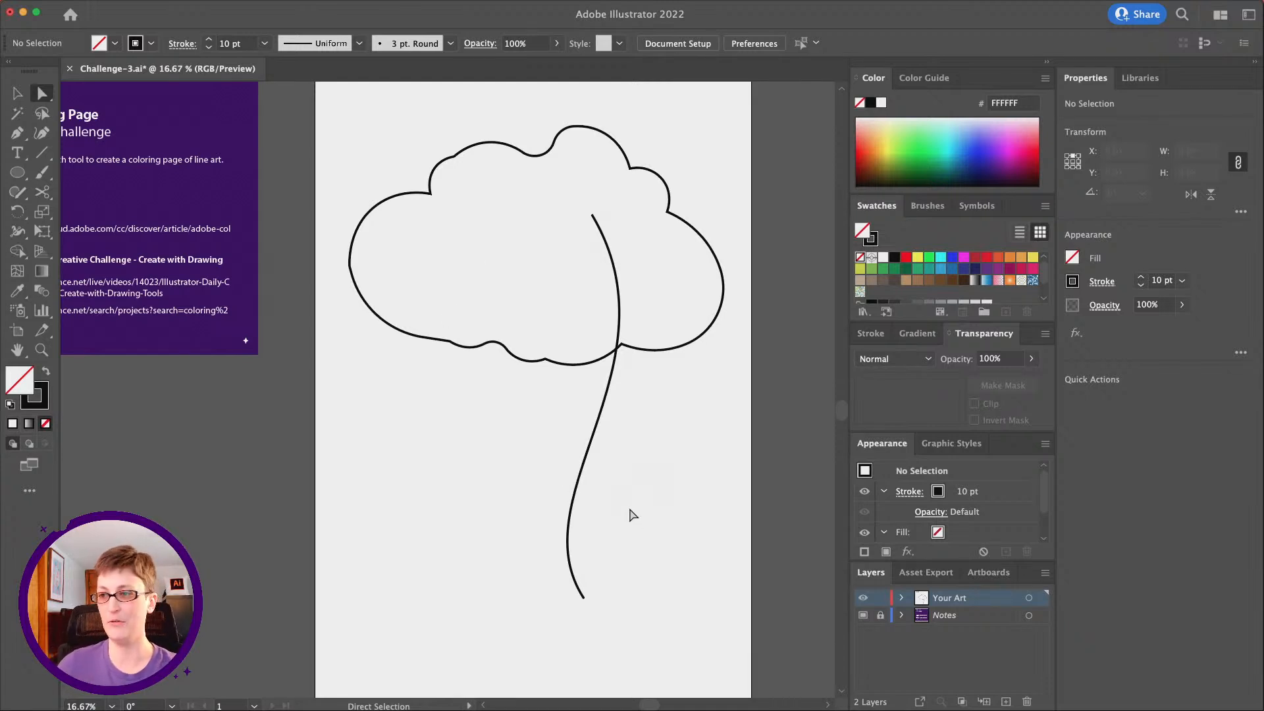
scroll(639, 538, "right", 1)
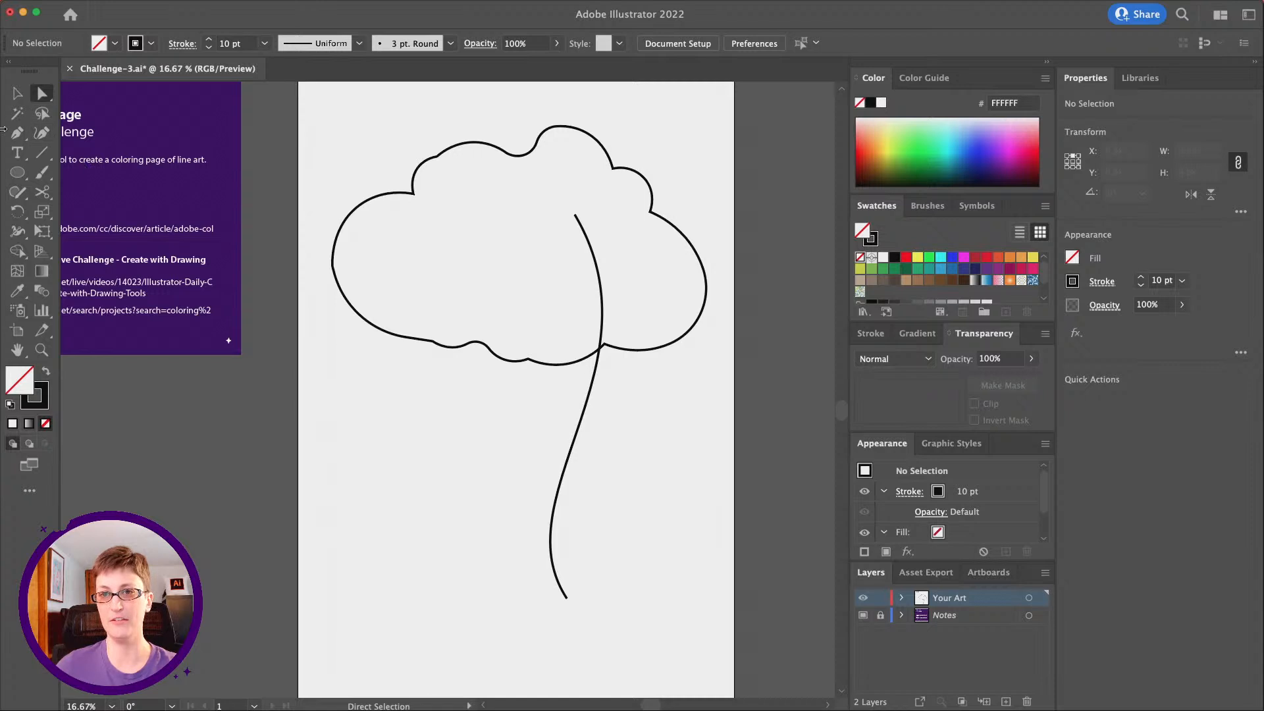
left_click(15, 133)
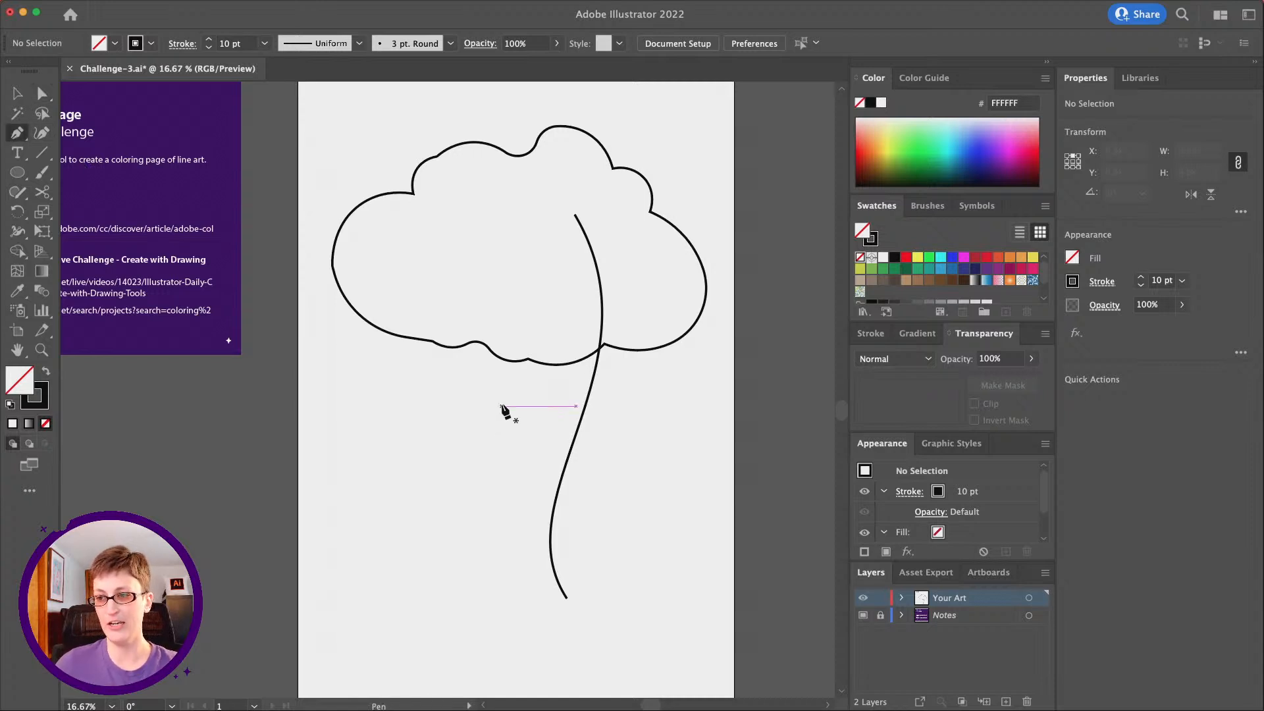
left_click_drag(502, 429, 503, 446)
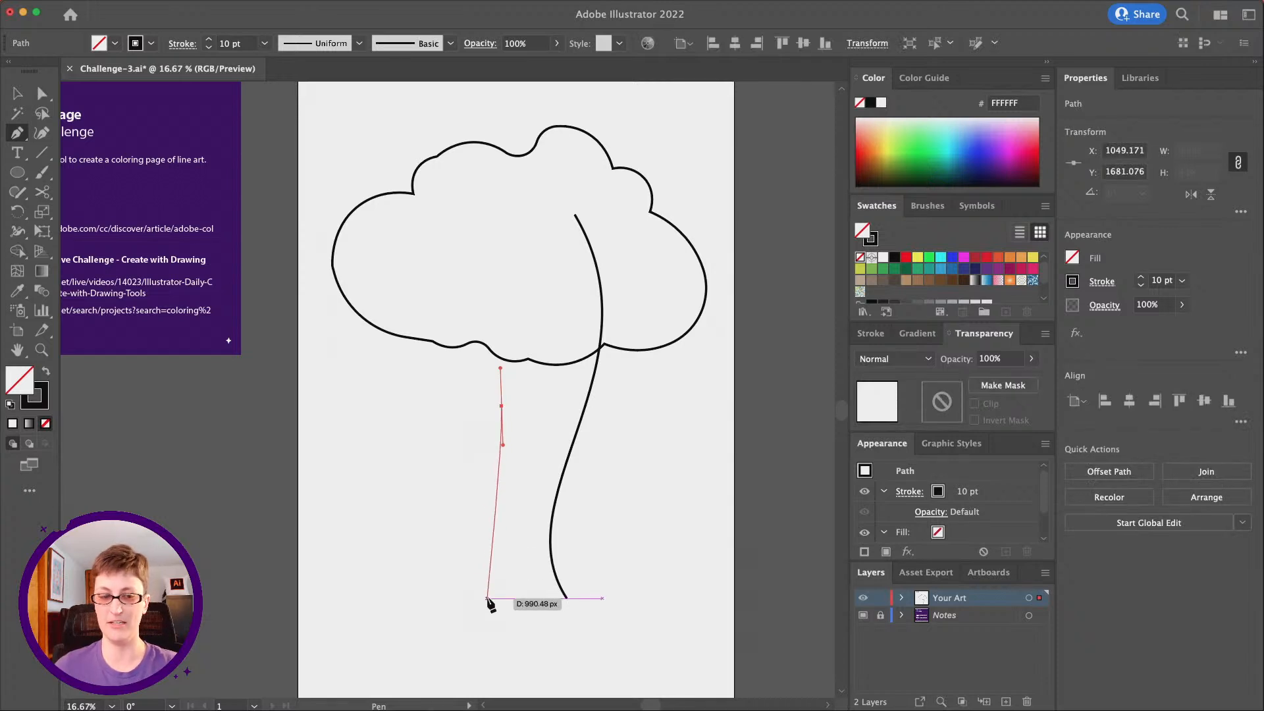
left_click_drag(459, 599, 500, 670)
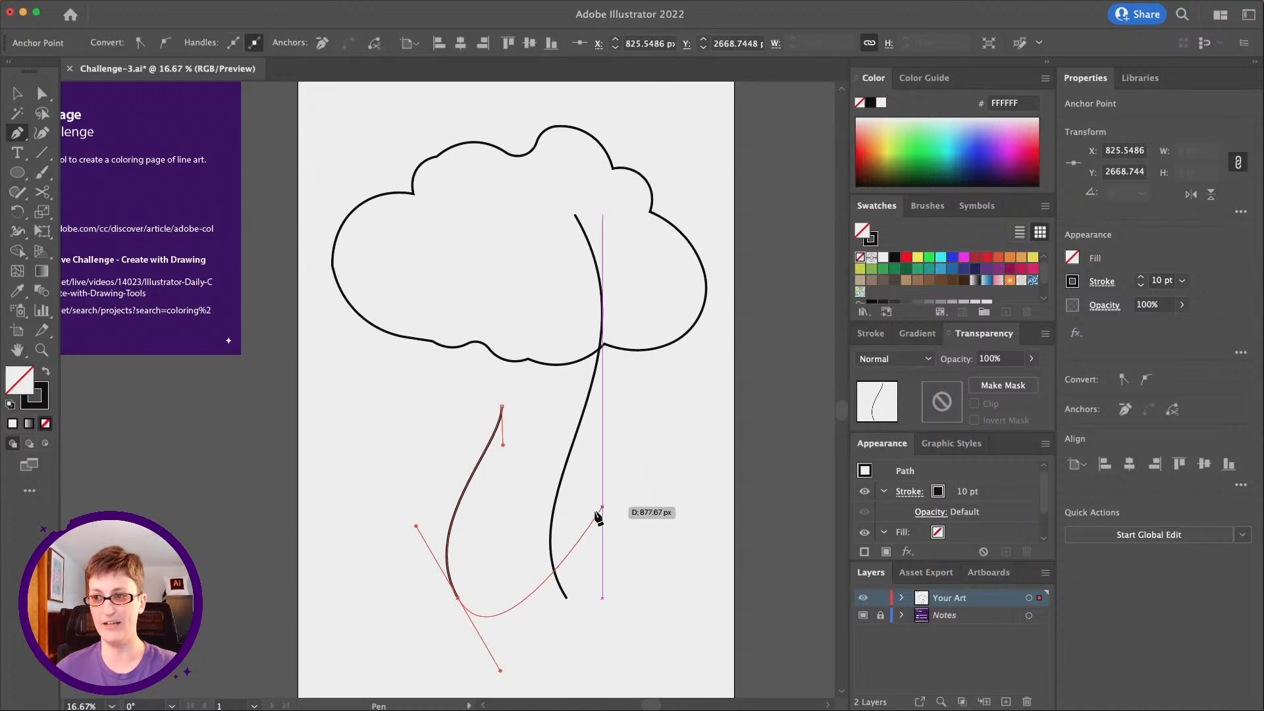
left_click(42, 93)
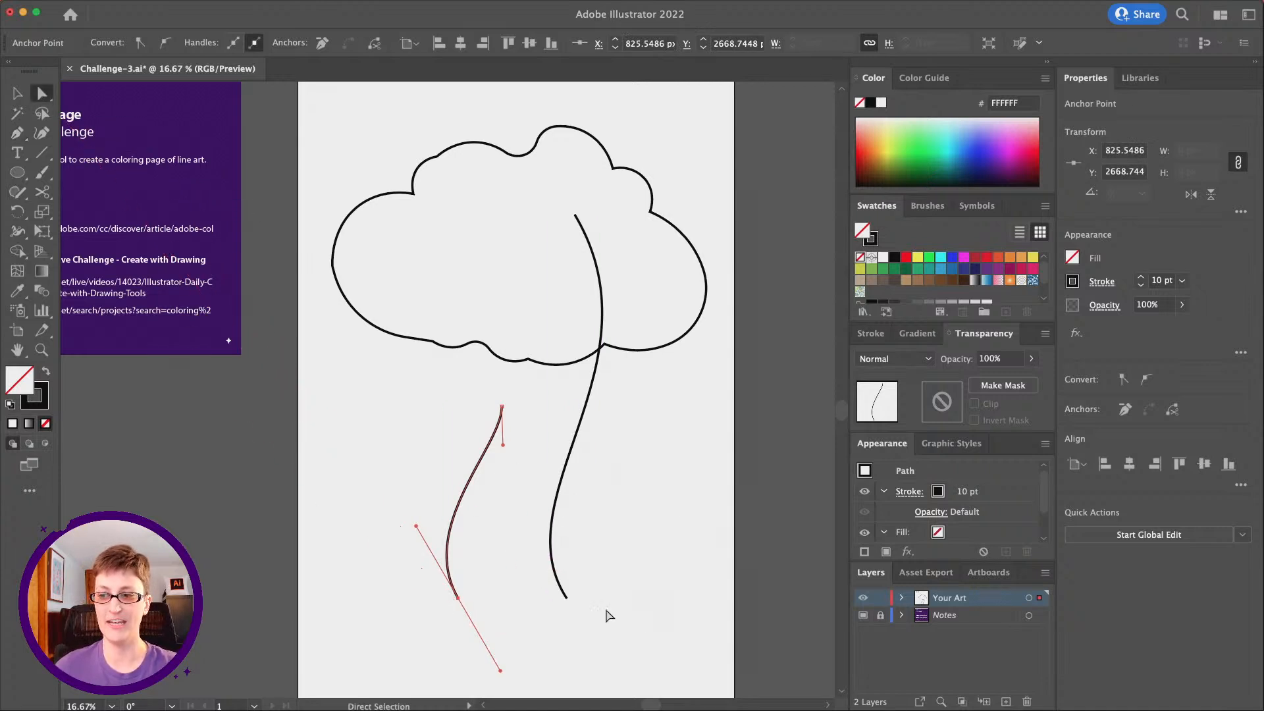
left_click(564, 624)
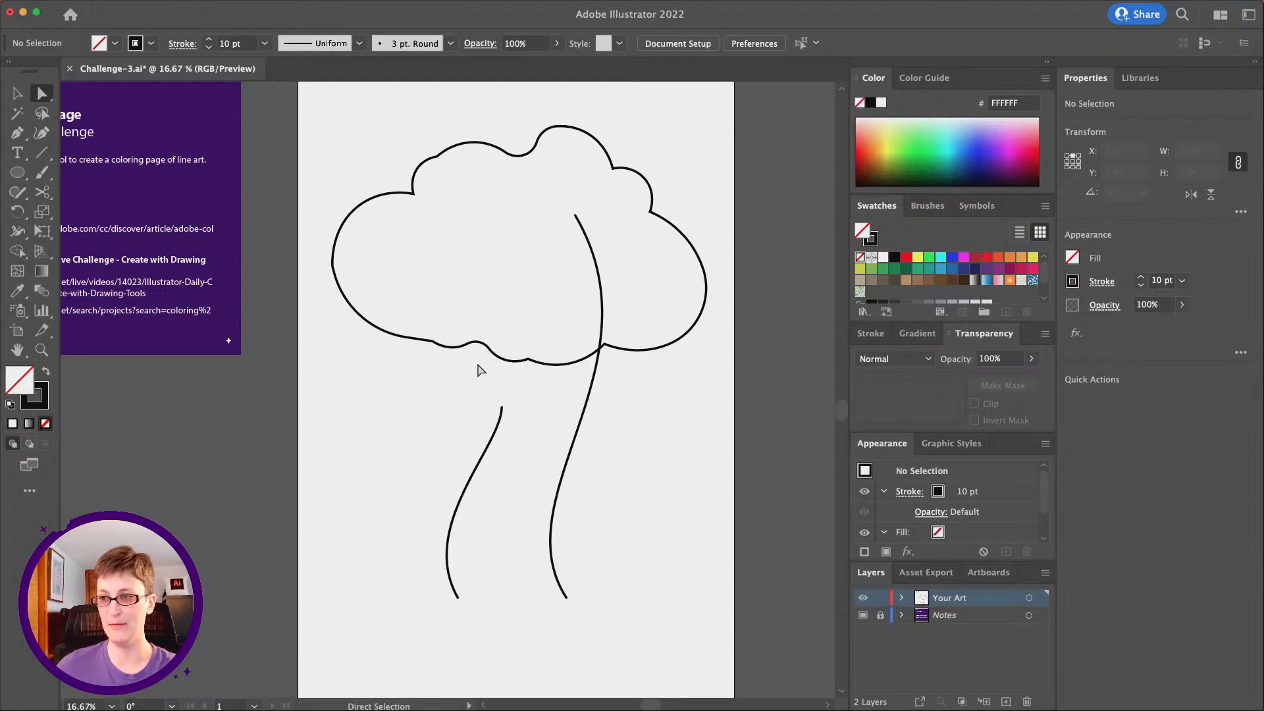
Move the upper ends of both trunk lines slightly to the right and adjust their direction handles to smooth the curves
scroll(496, 443, "right", 2)
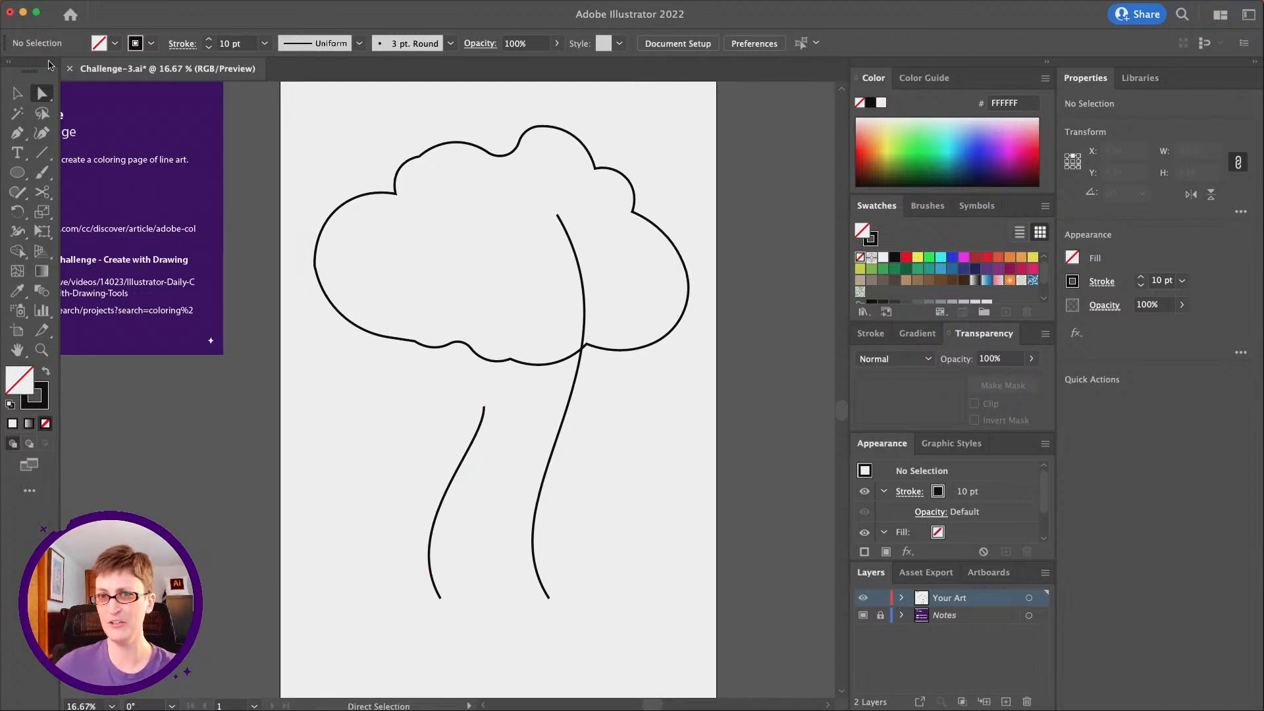
left_click_drag(483, 410, 494, 460)
left_click(688, 473)
scroll(688, 473, "right", 2)
left_click_drag(539, 217, 555, 214)
left_click_drag(646, 368, 632, 373)
left_click(549, 543)
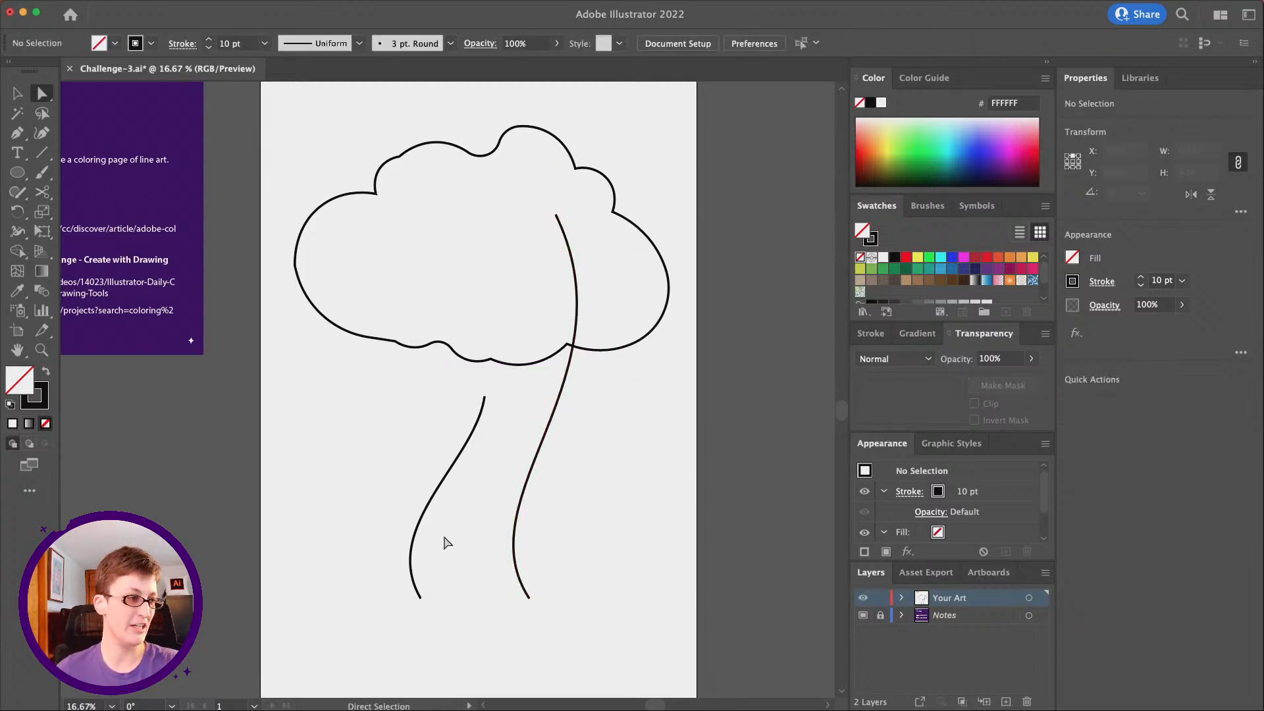
Draw a curved branch line with the Pen tool from the upper part of the shorter trunk line up to the cloud's lower edge
scroll(447, 541, "left", 2)
scroll(587, 552, "right", 2)
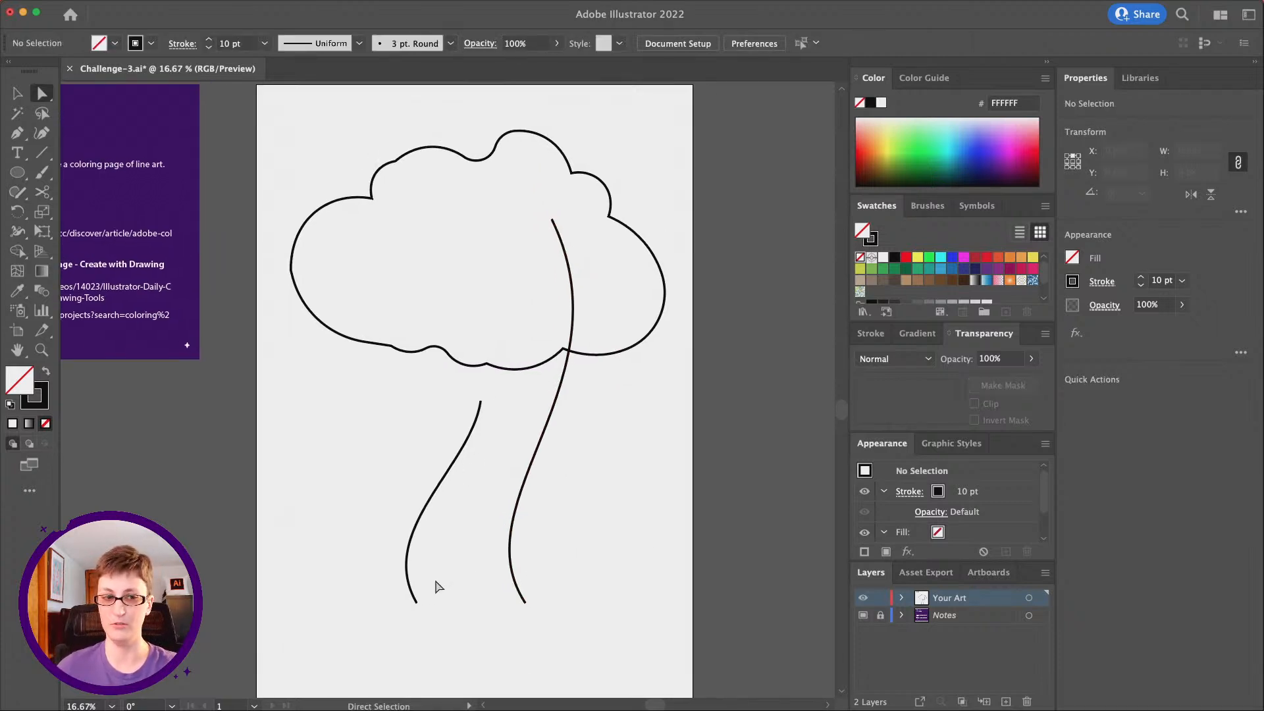
key("p")
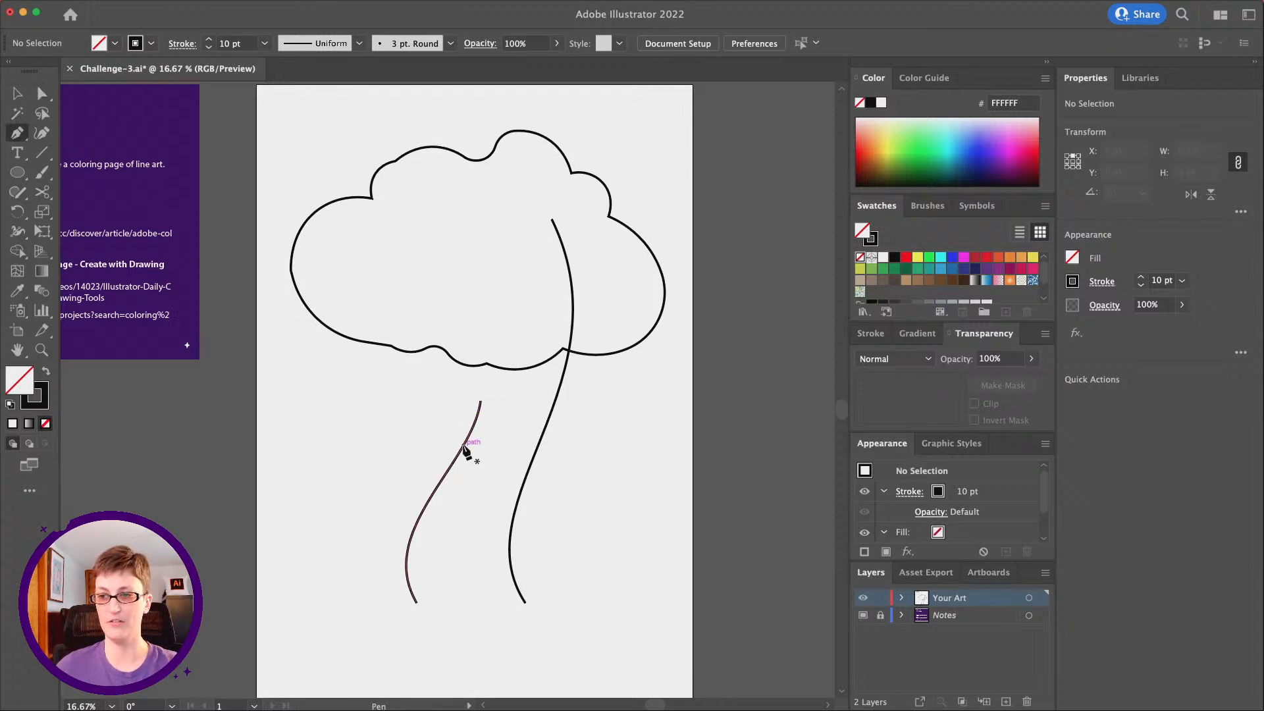
left_click_drag(464, 448, 479, 429)
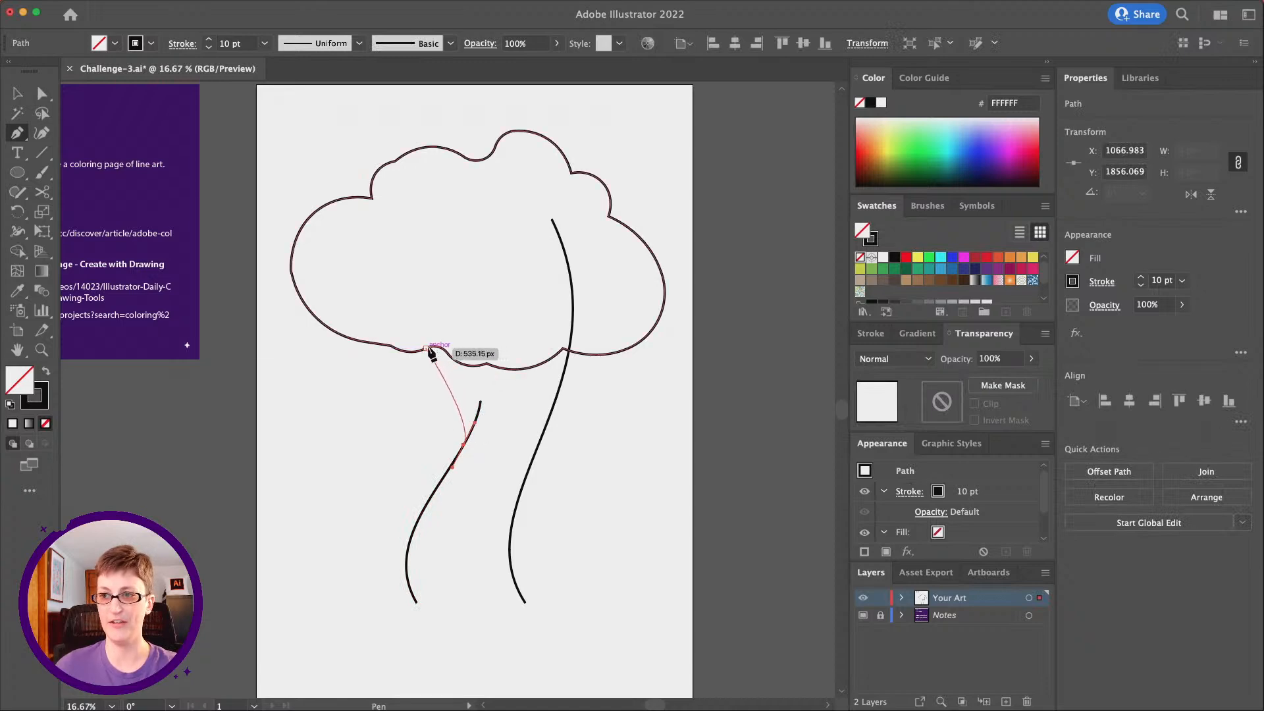
left_click_drag(428, 349, 437, 297)
Move the upper end of the shorter trunk line down and slightly inward so it barely extends past the branch line
key("a")
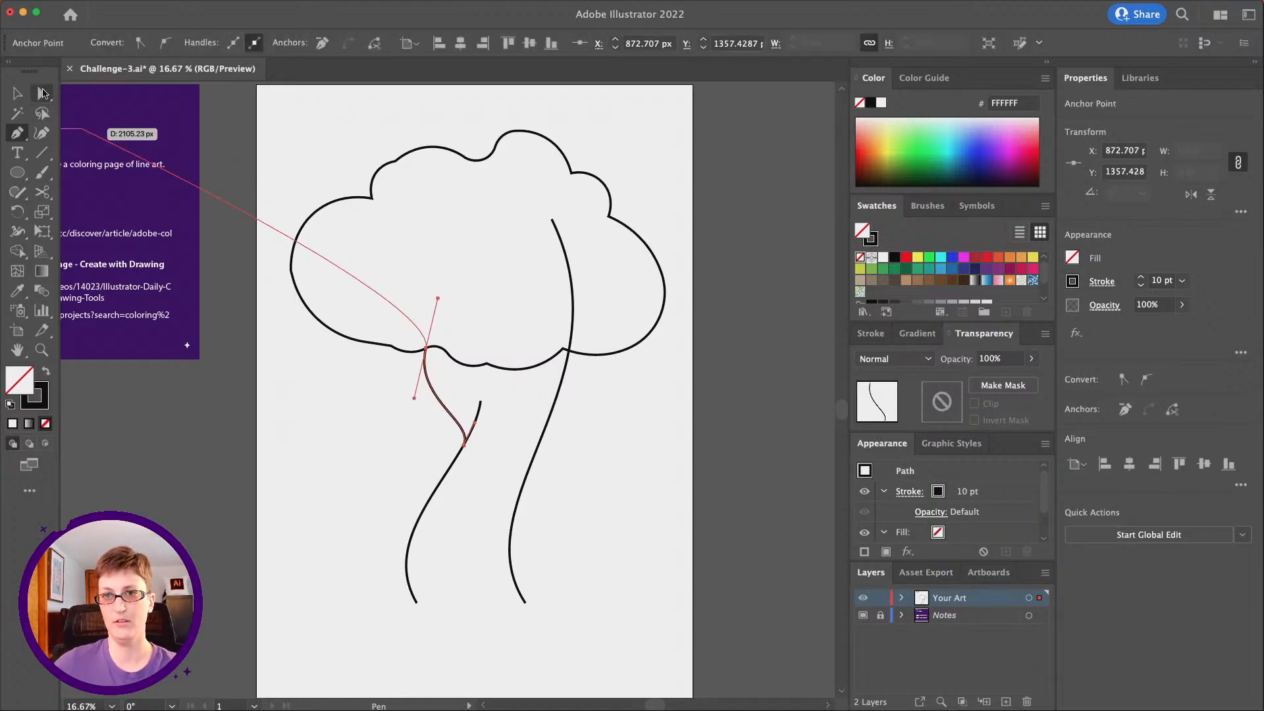
left_click_drag(480, 402, 469, 422)
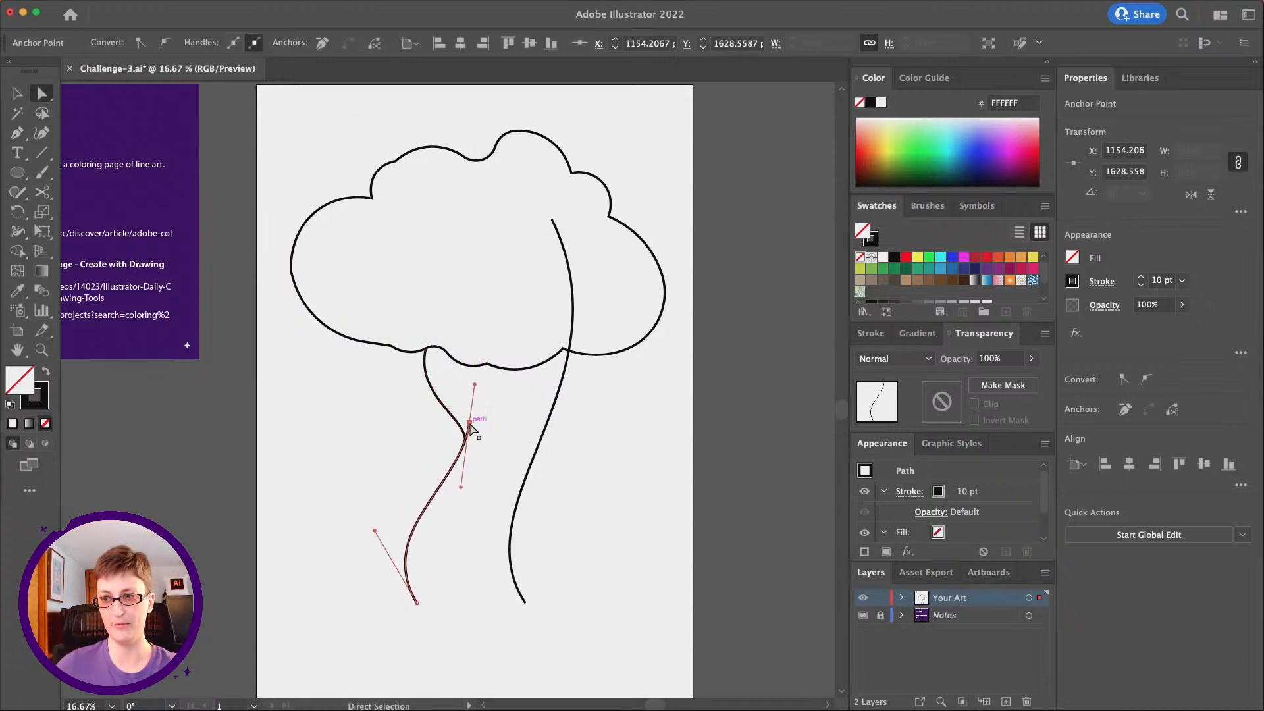
left_click(497, 480)
Draw a U-shaped inner branch curve from the cloud's lower edge beside the first branch, dipping below the cloud and ending inside it
key("p")
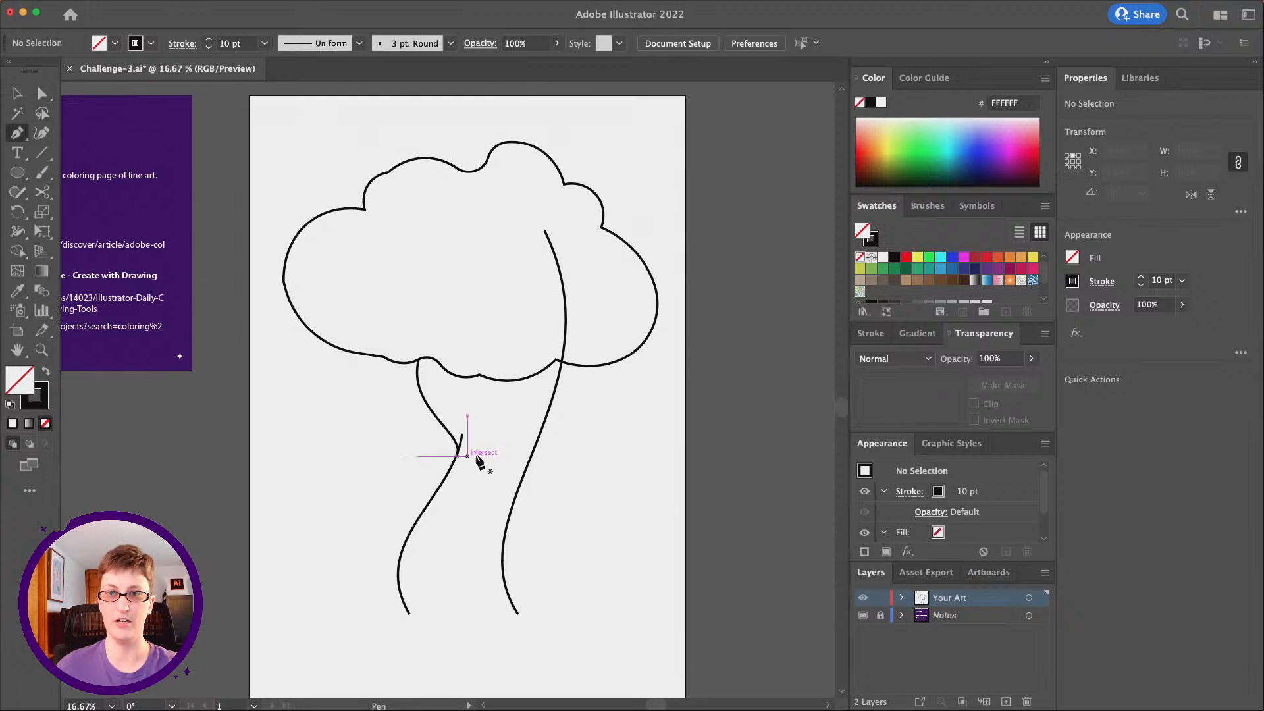
scroll(461, 448, "right", 3)
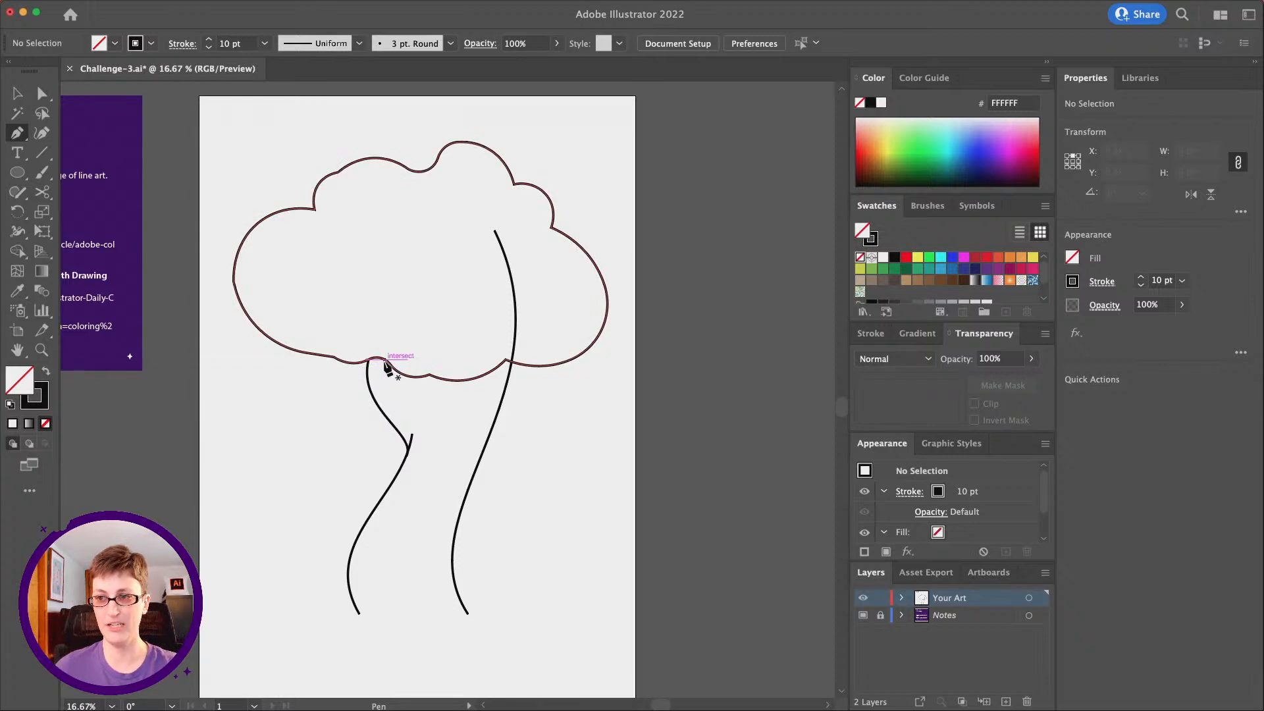
left_click_drag(381, 360, 381, 387)
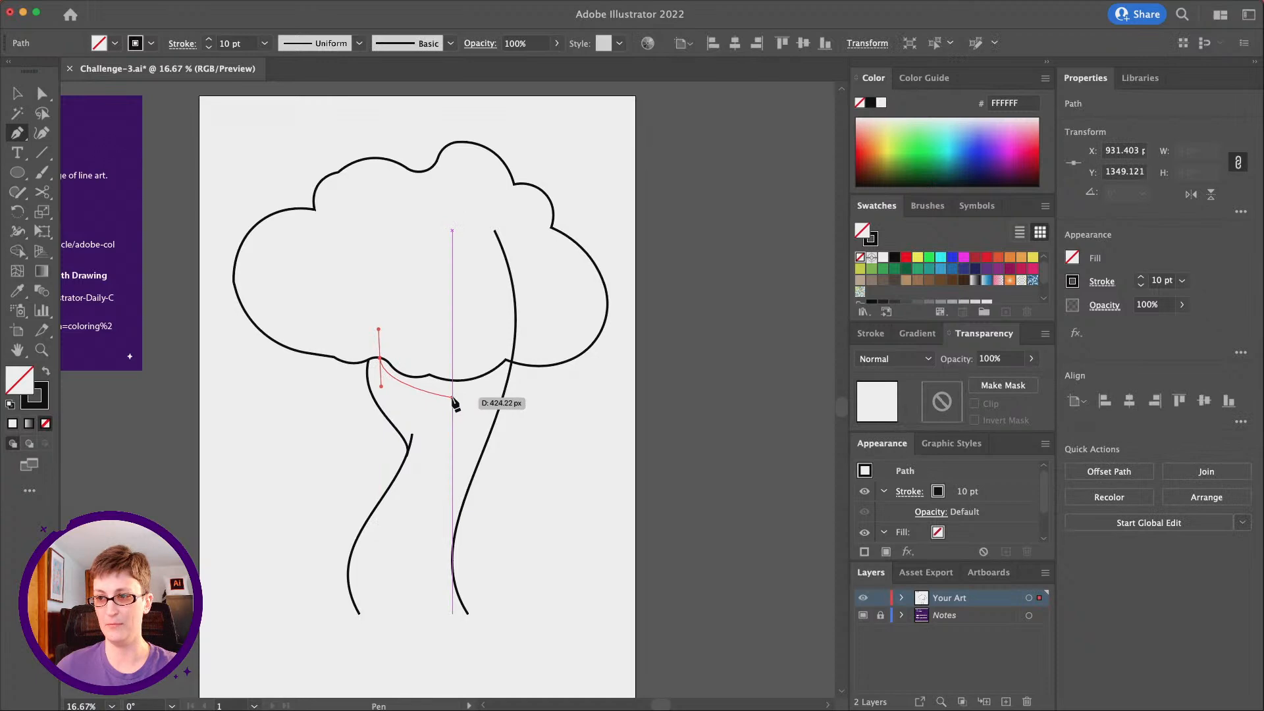
left_click_drag(458, 390, 453, 361)
left_click(42, 94)
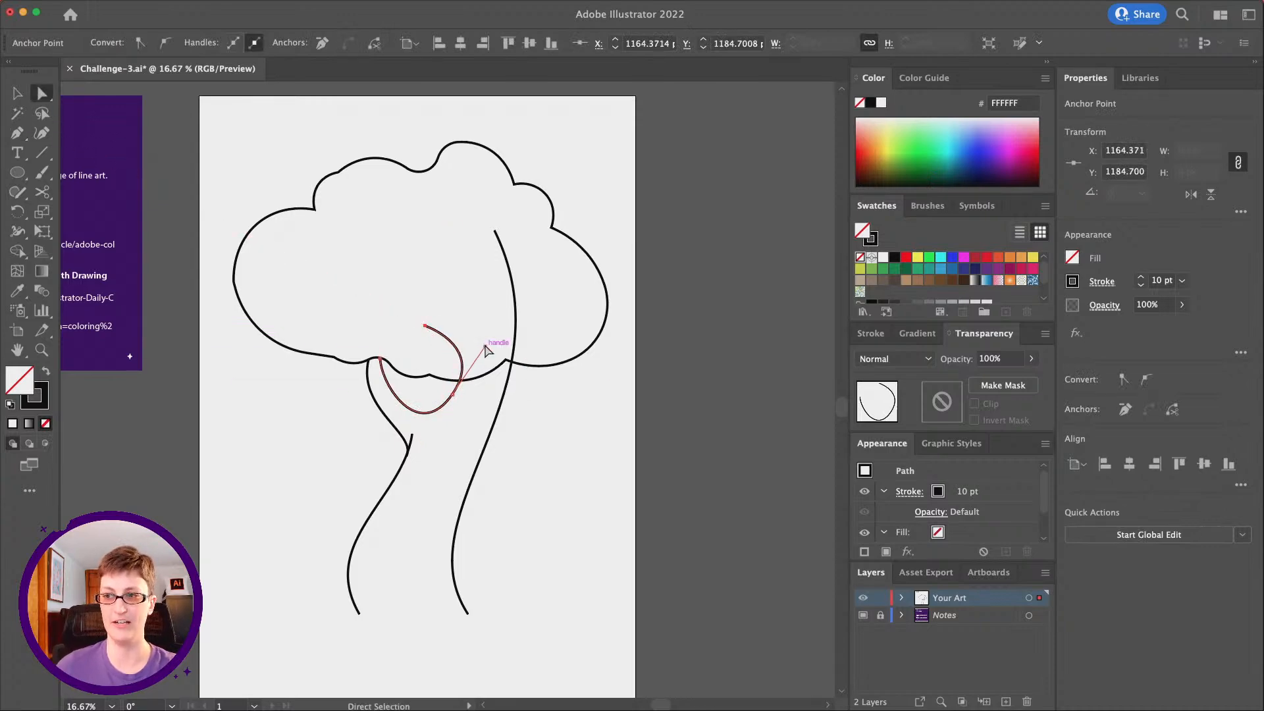
Shorten the direction handle of the inner branch curve and convert its upper end anchor to smooth
left_click_drag(482, 346, 473, 355)
left_click_drag(474, 364, 474, 364)
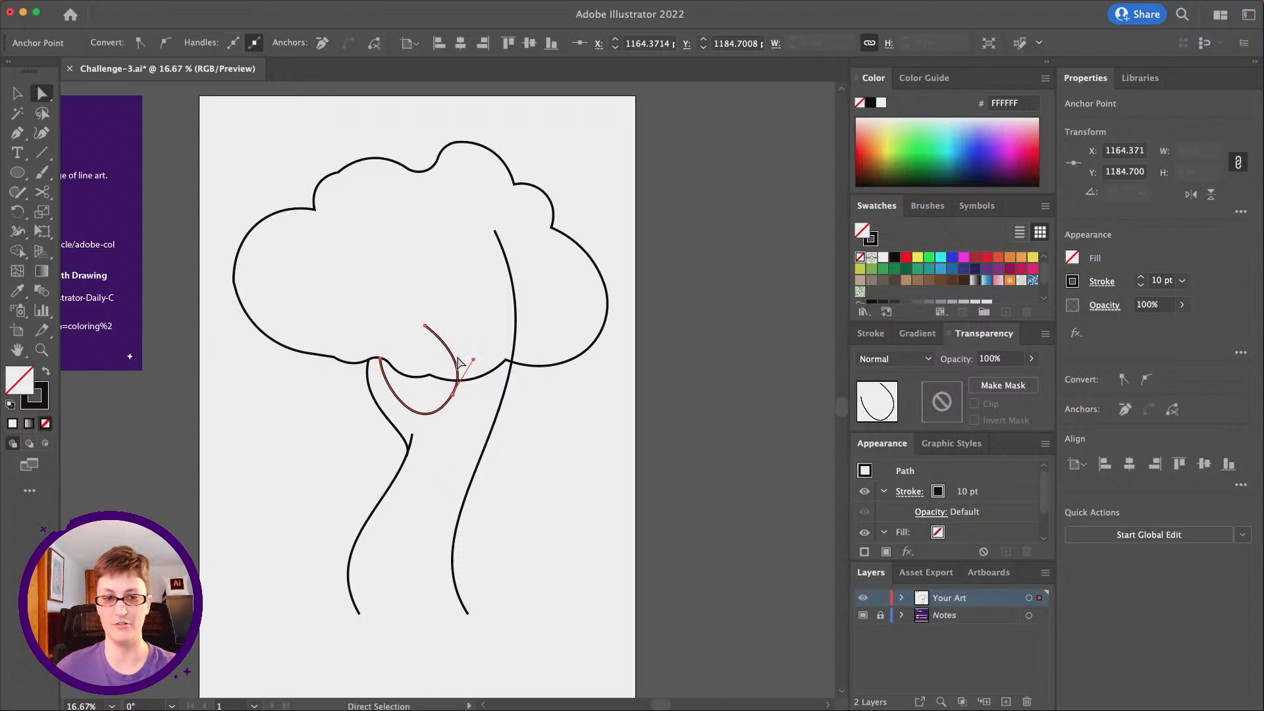
left_click(426, 327)
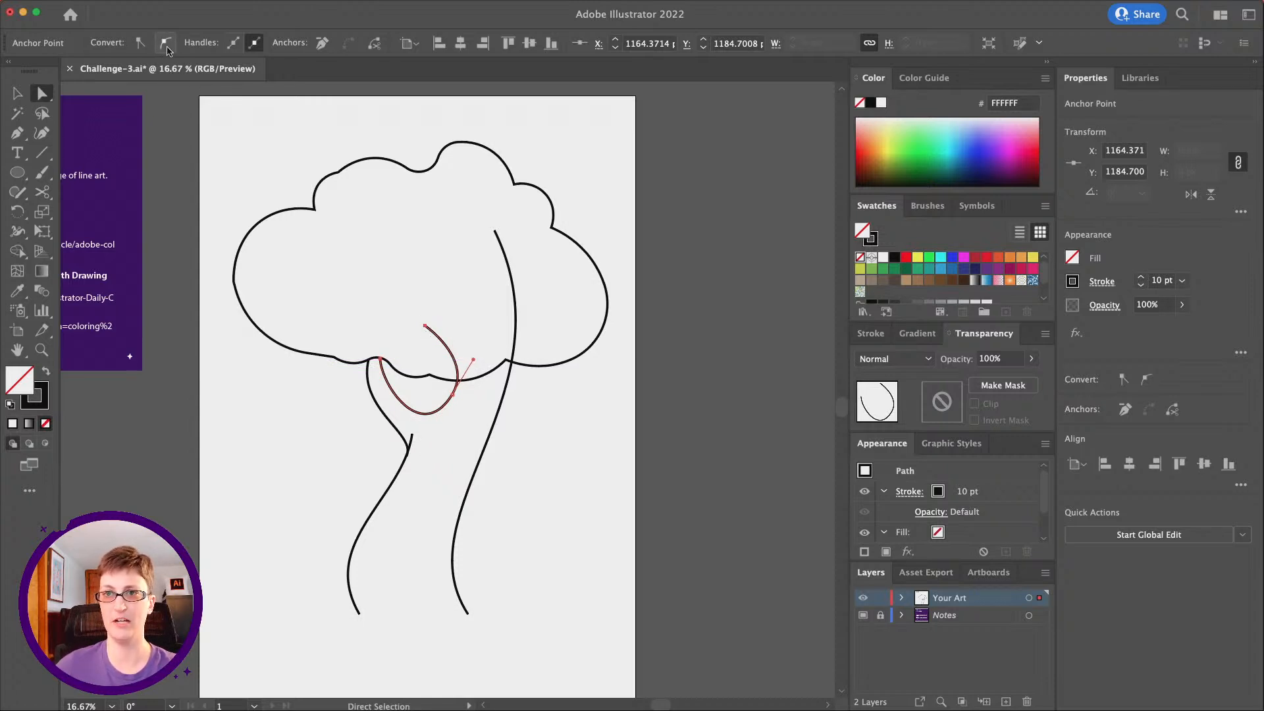
left_click(167, 49)
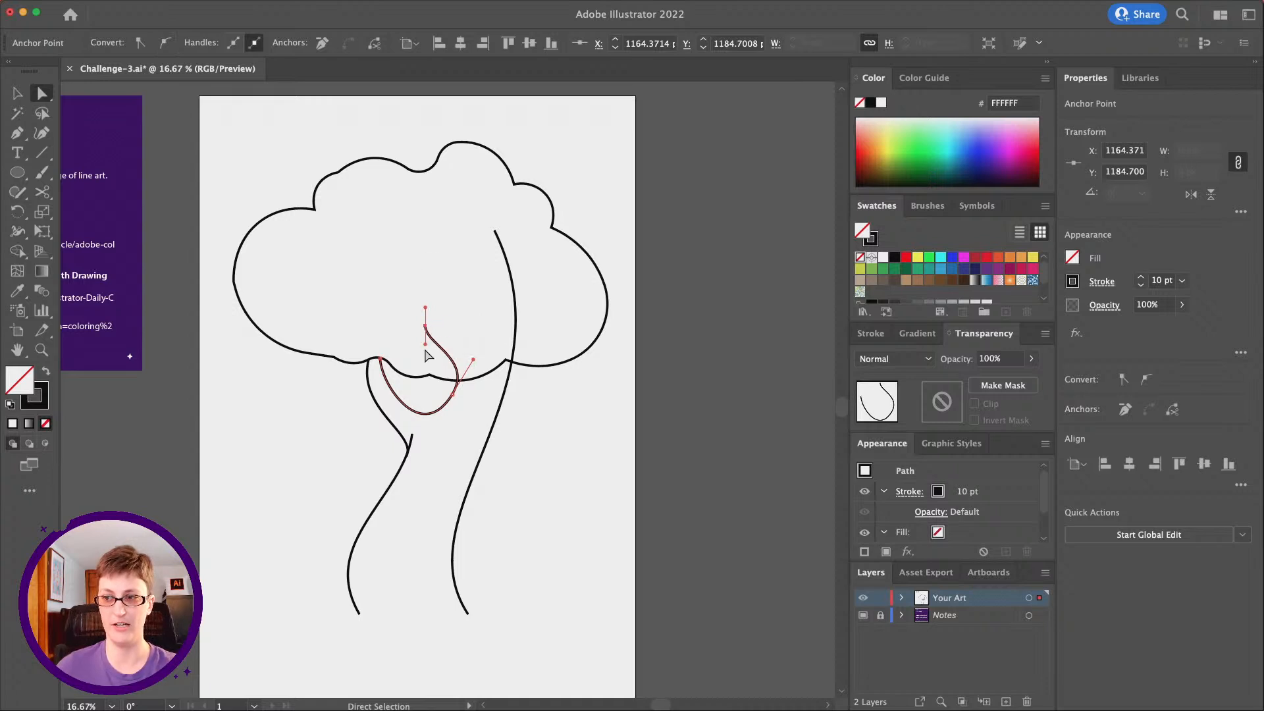
left_click(601, 461)
scroll(495, 416, "left", 2)
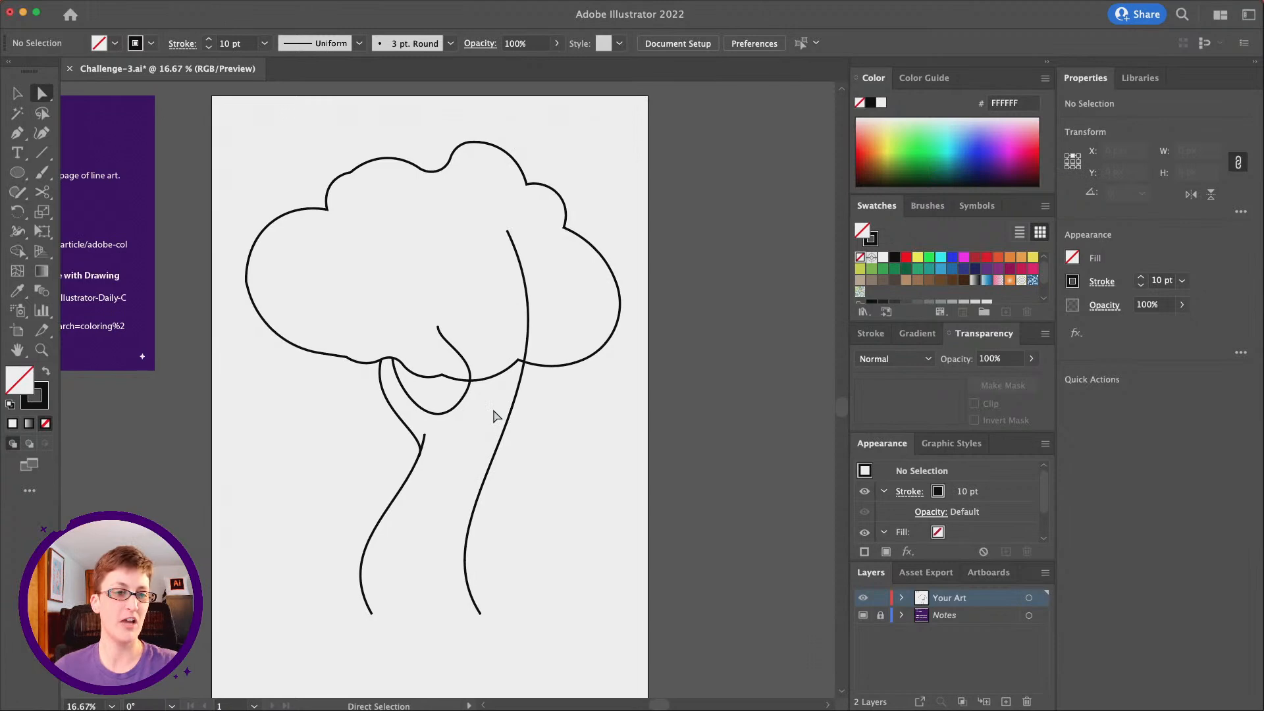
scroll(495, 416, "down", 2)
scroll(495, 416, "left", 1)
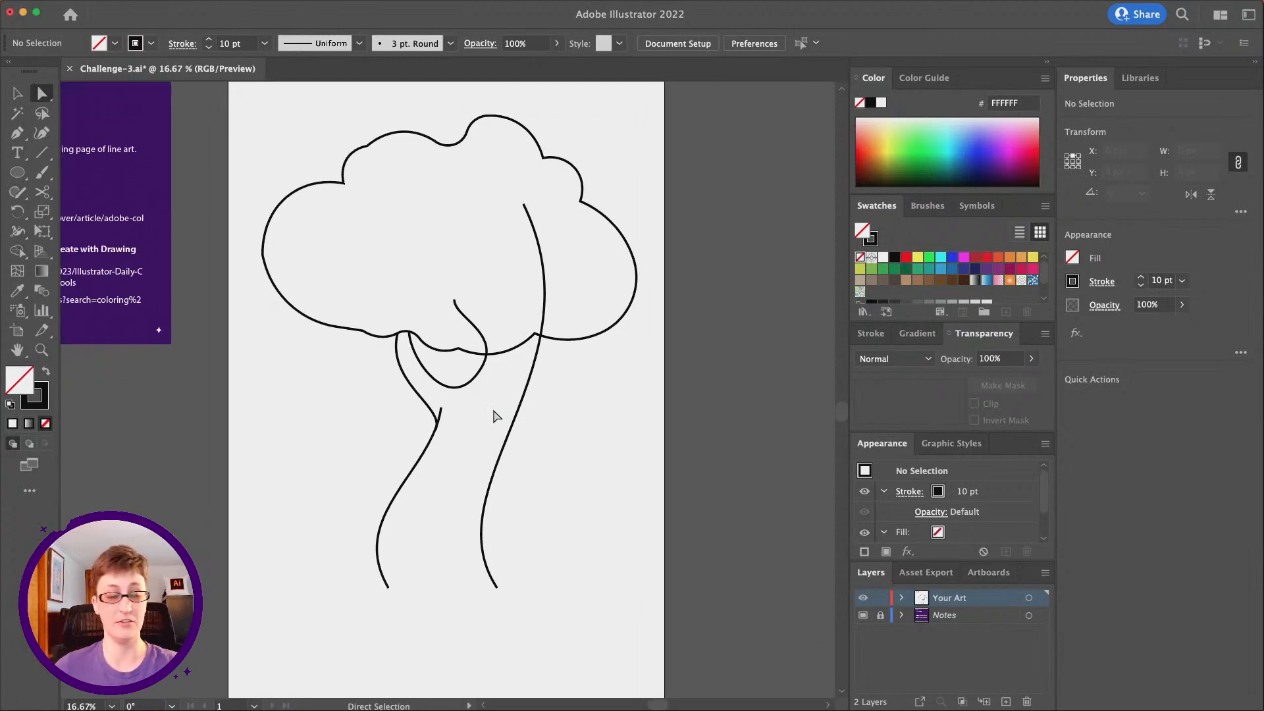
scroll(495, 416, "up", 4)
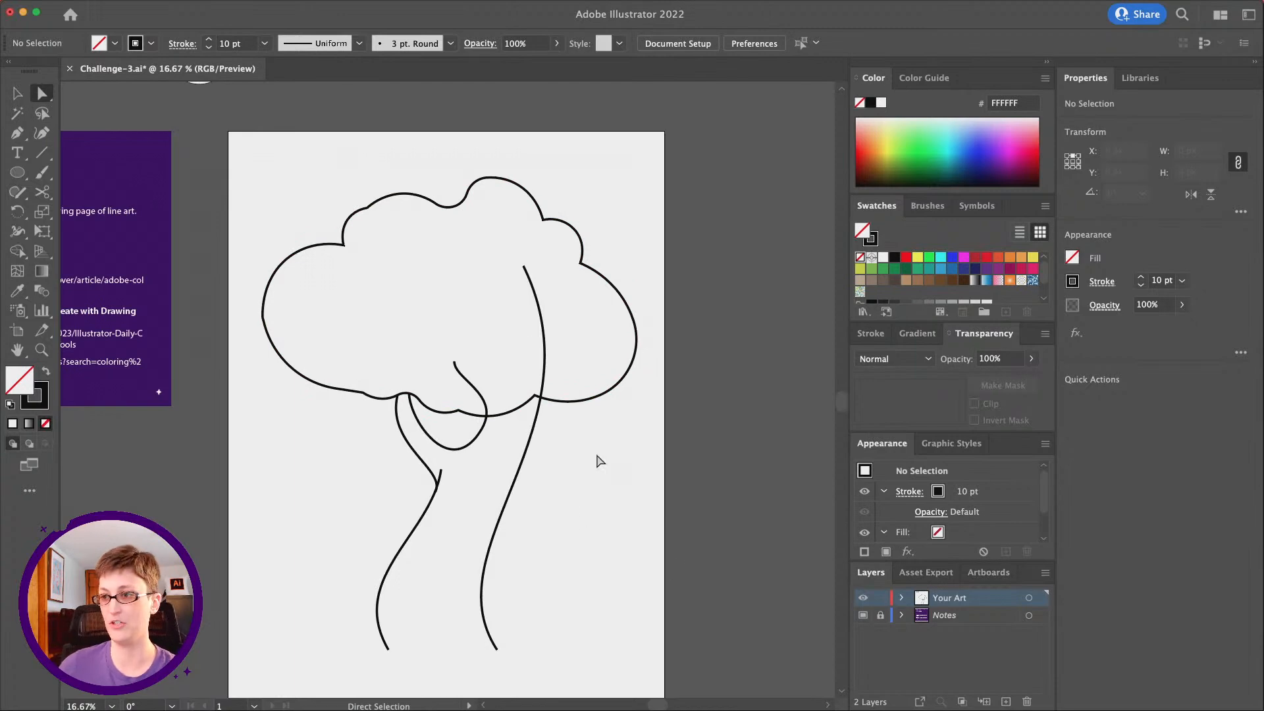
Cut the cloud outline with the Scissors tool where it crosses the long trunk line and the inner branch curve
left_click(41, 350)
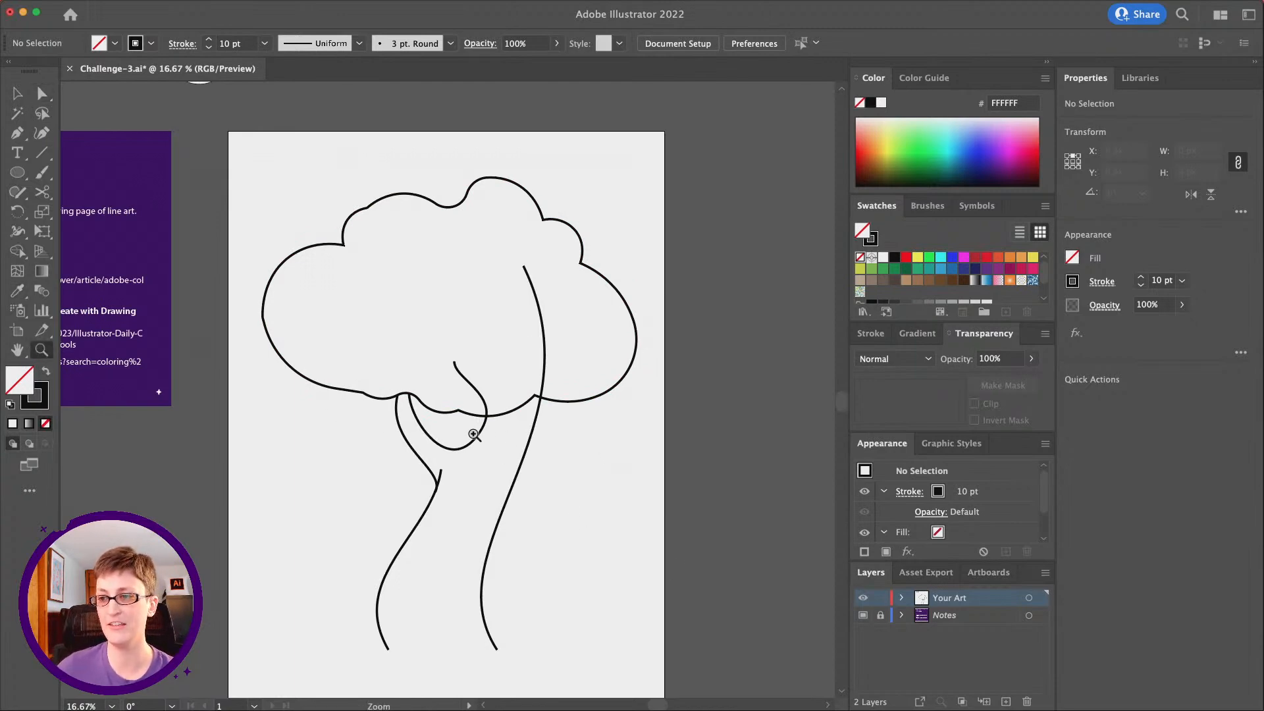
left_click(509, 428)
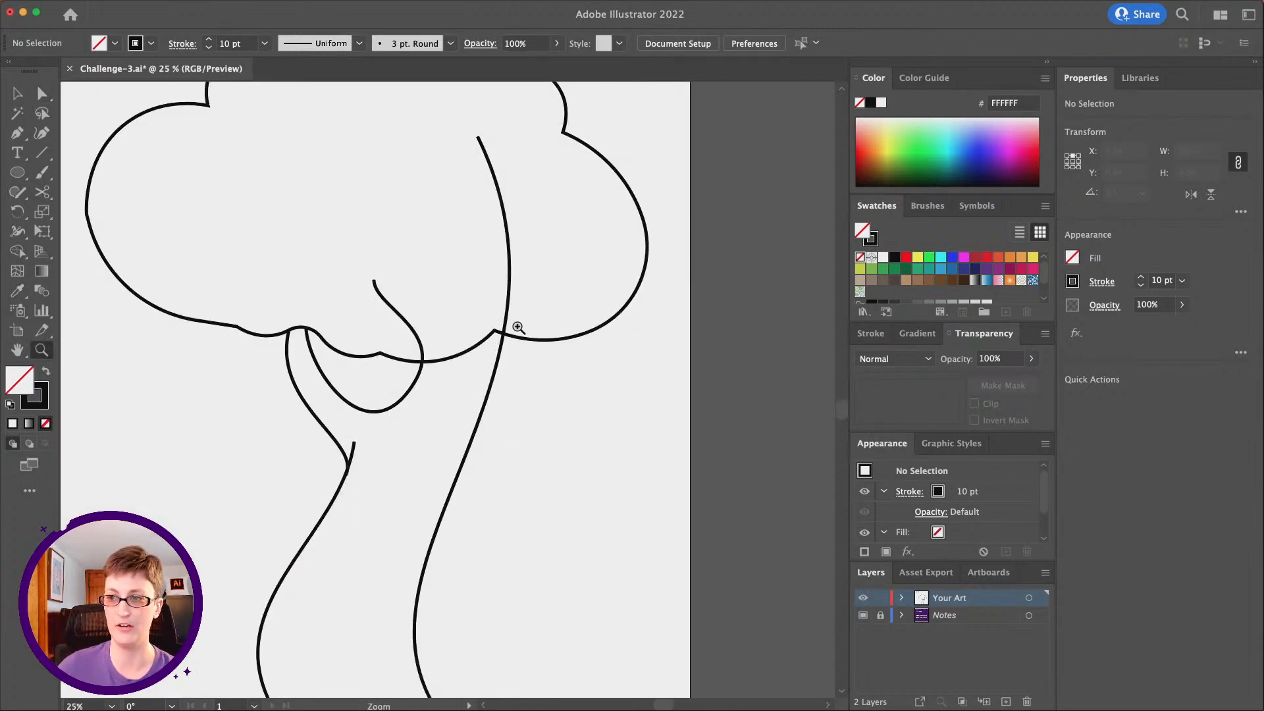
left_click(17, 93)
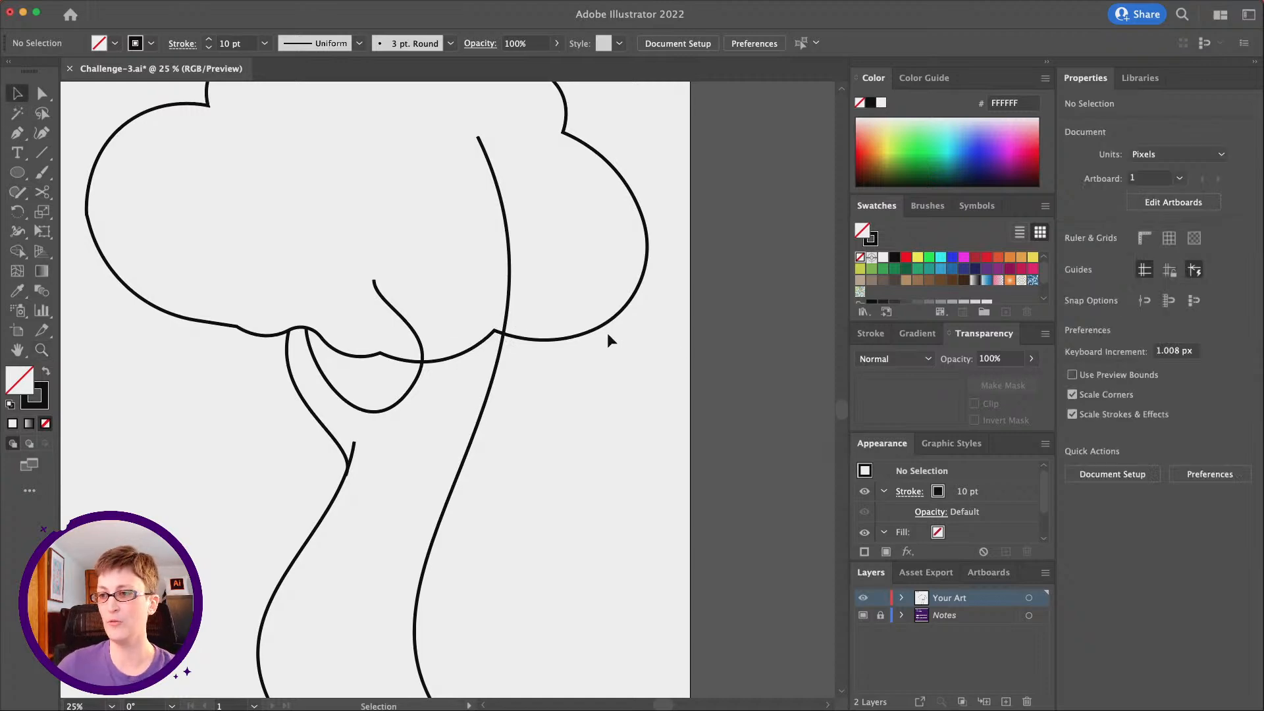
left_click_drag(587, 351, 591, 354)
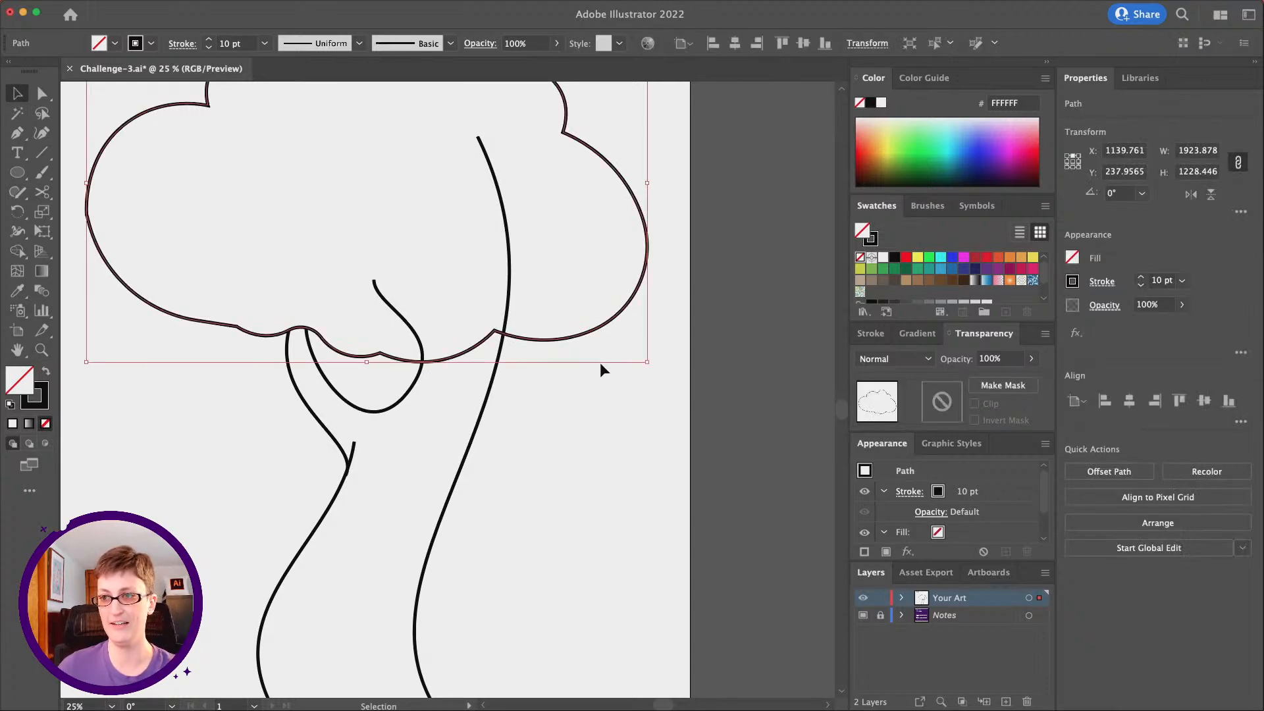
left_click(41, 193)
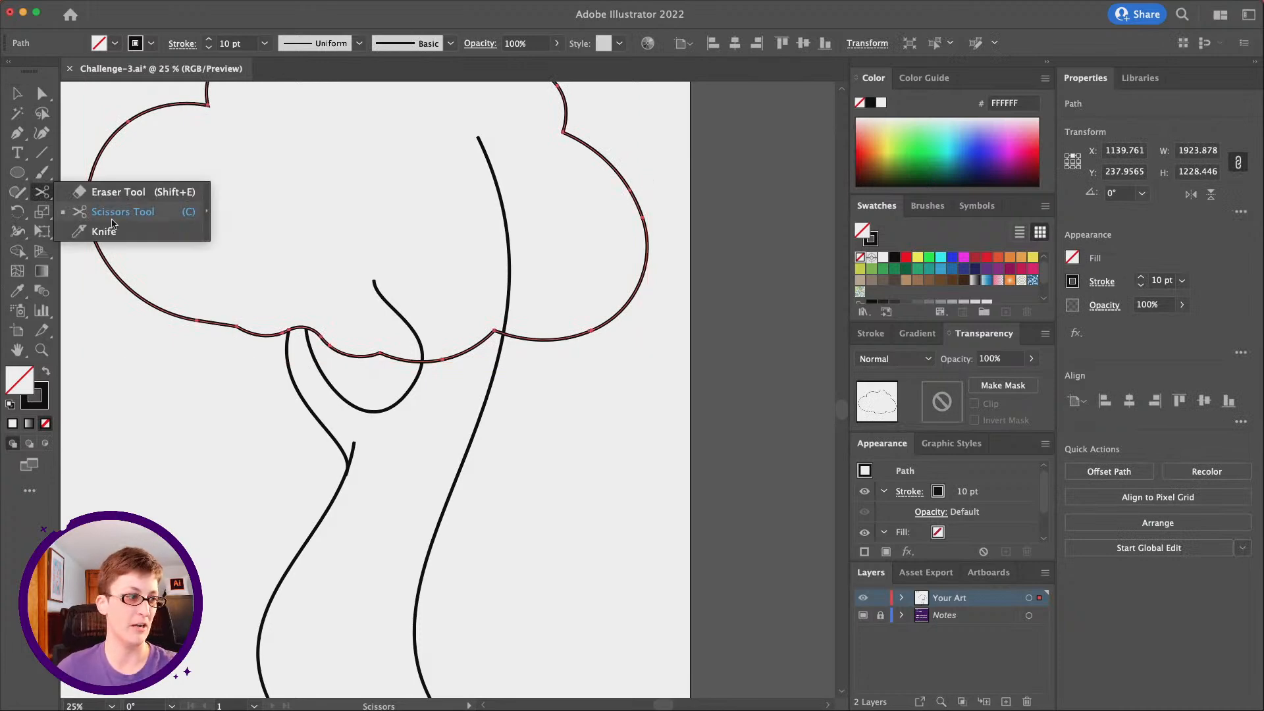
left_click(112, 212)
scroll(511, 415, "up", 1)
left_click(493, 359)
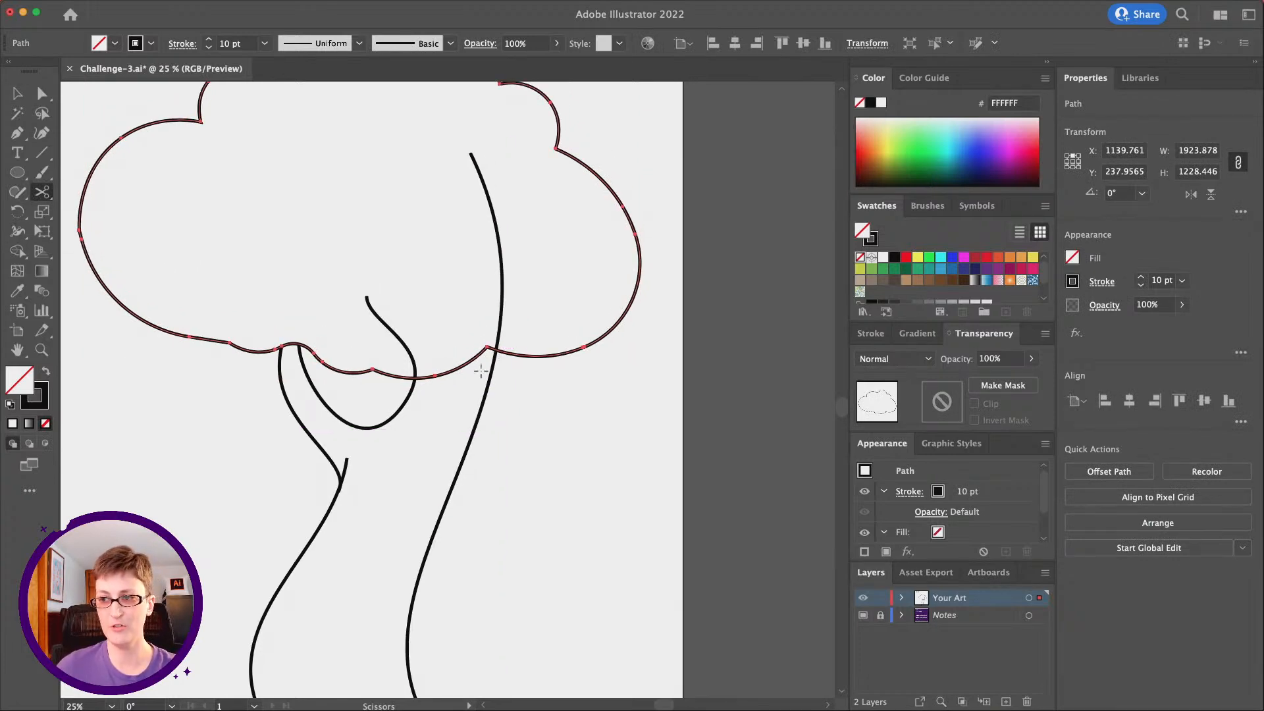
key("z")
left_click(474, 364)
left_click(452, 409)
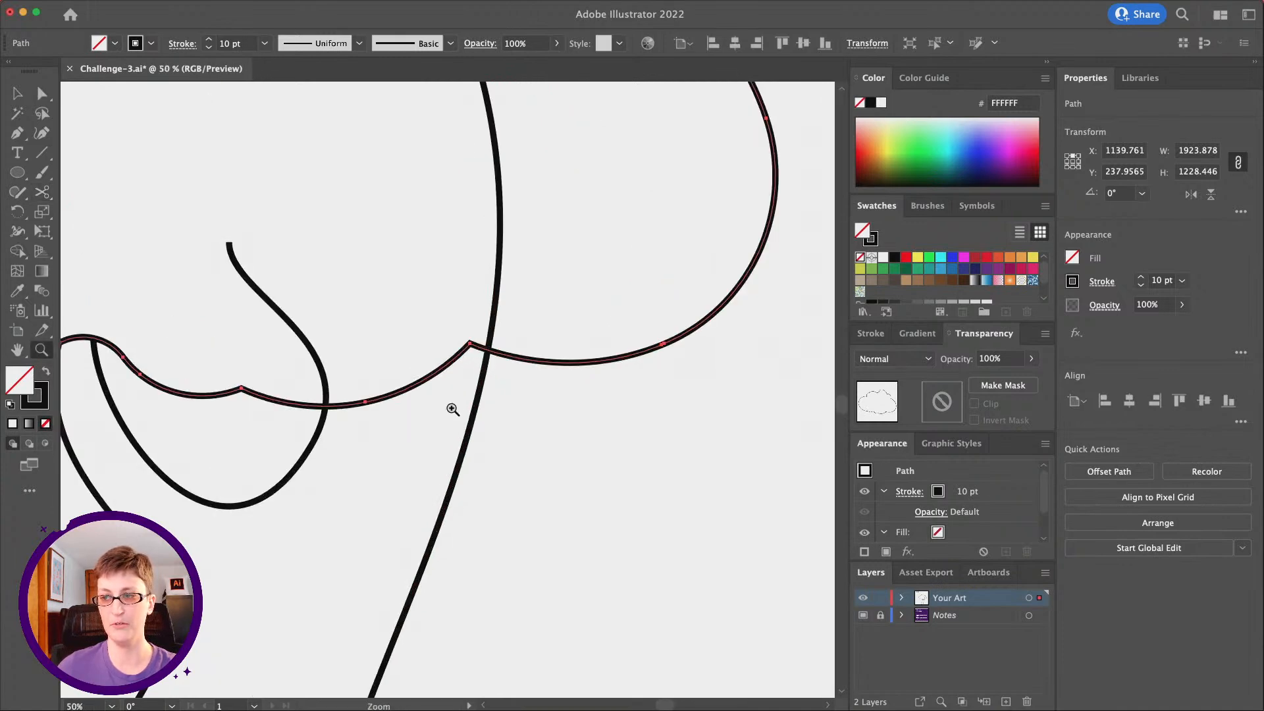
left_click(435, 364)
key("c")
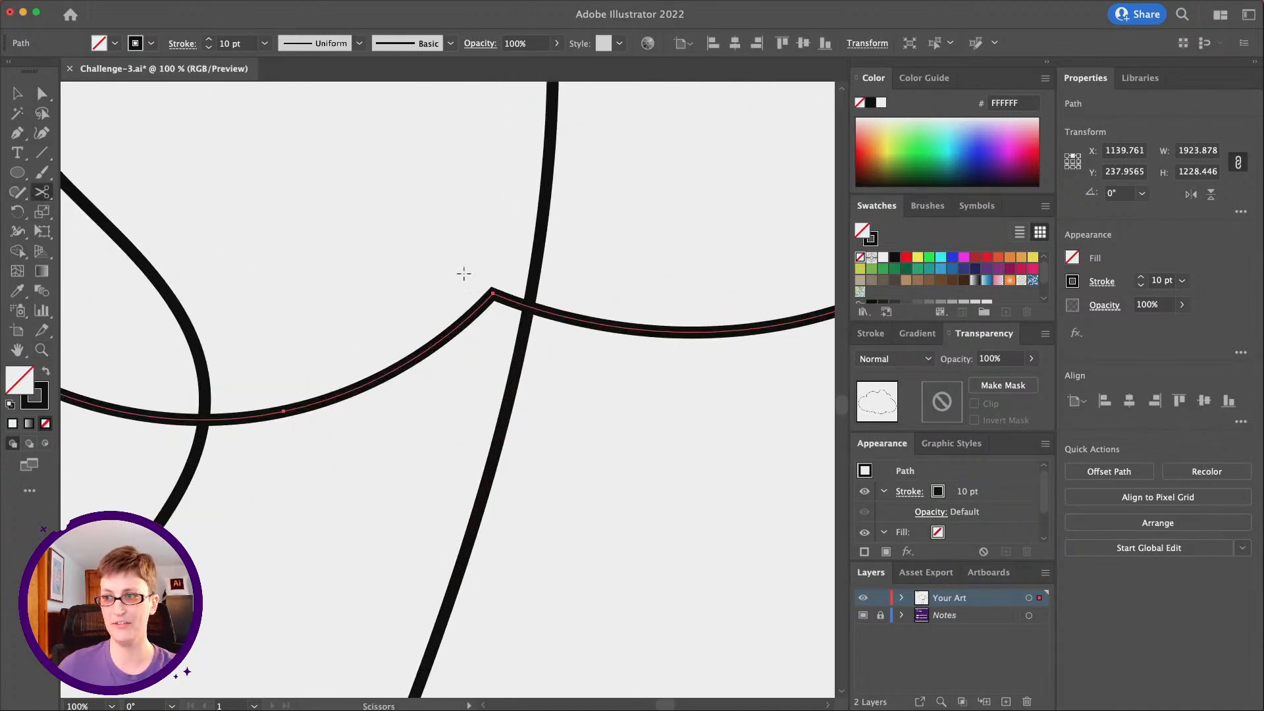
left_click(528, 307)
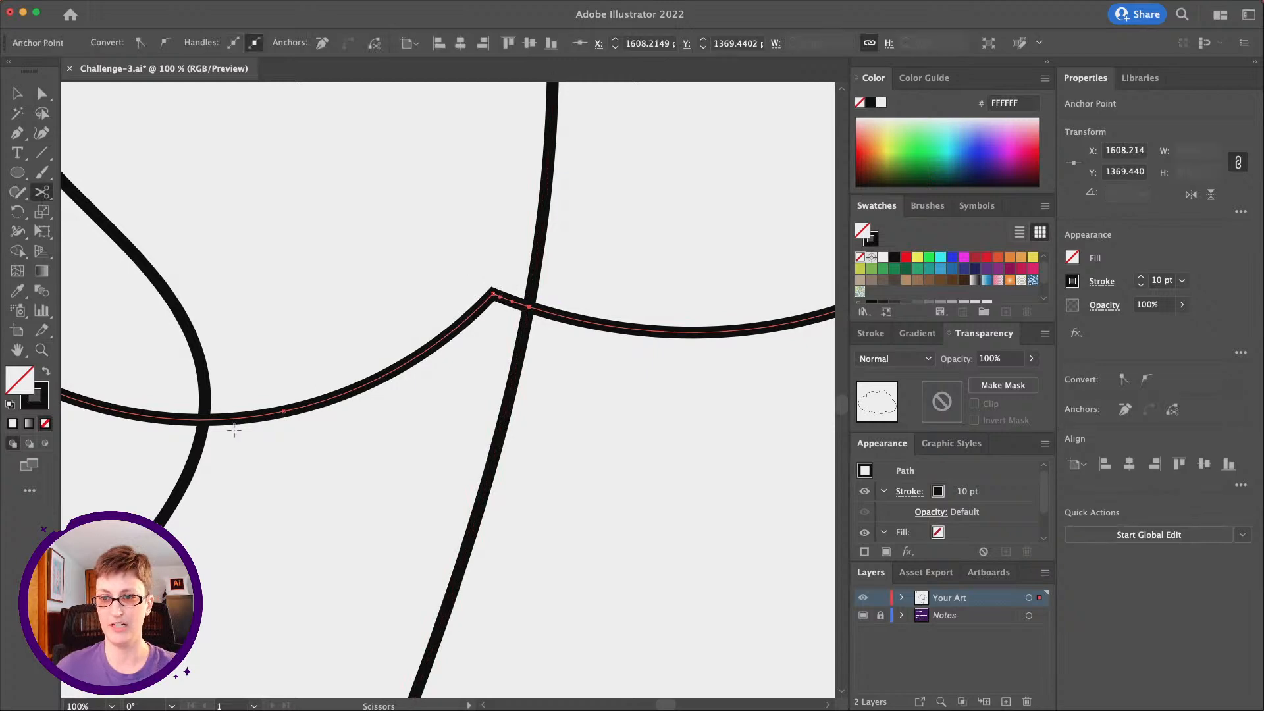
left_click(202, 417)
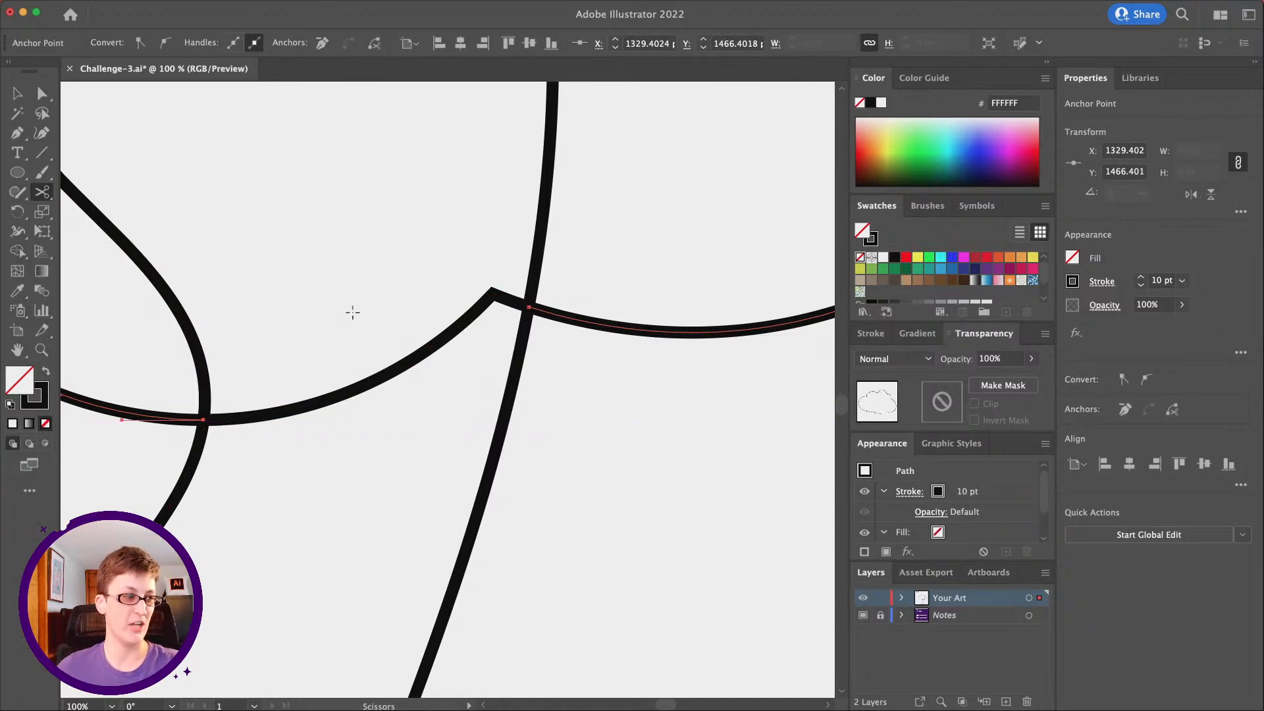
Delete the cut piece of cloud outline between the inner branch curve and the long trunk line
left_click(42, 93)
left_click(42, 350)
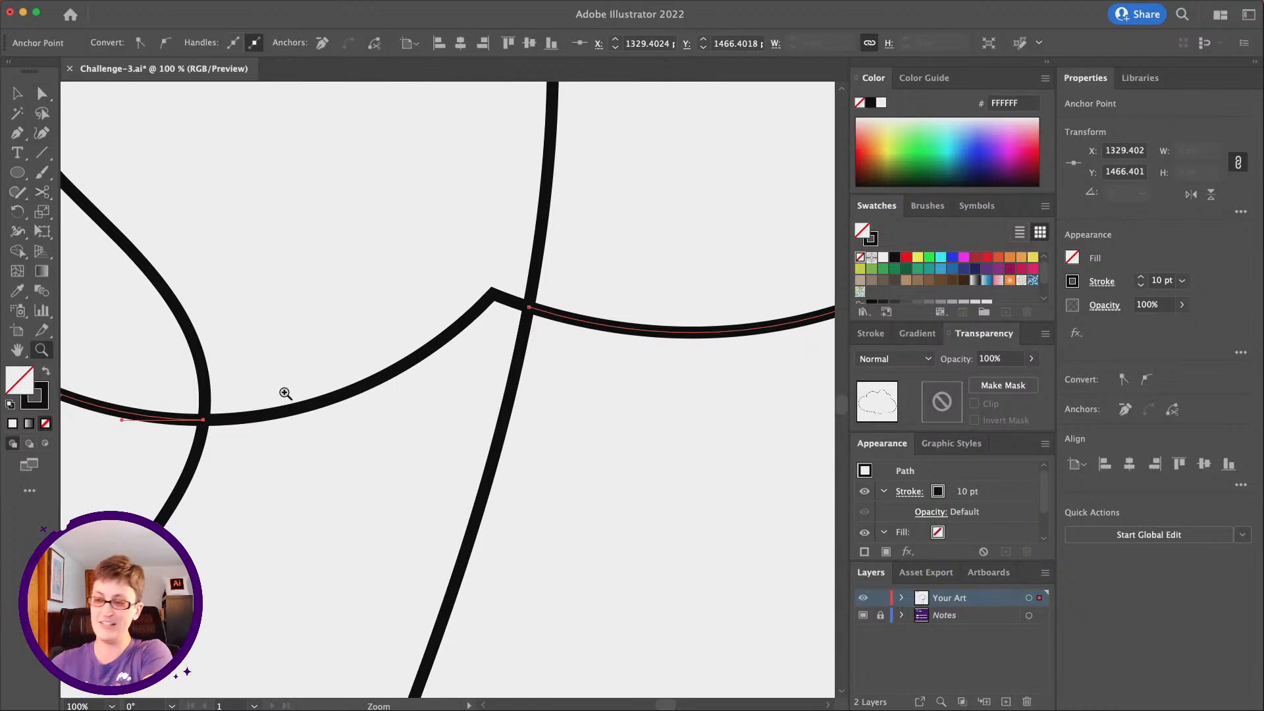
left_click(331, 357, "alt")
left_click(331, 357, "alt")
left_click(360, 402, "alt")
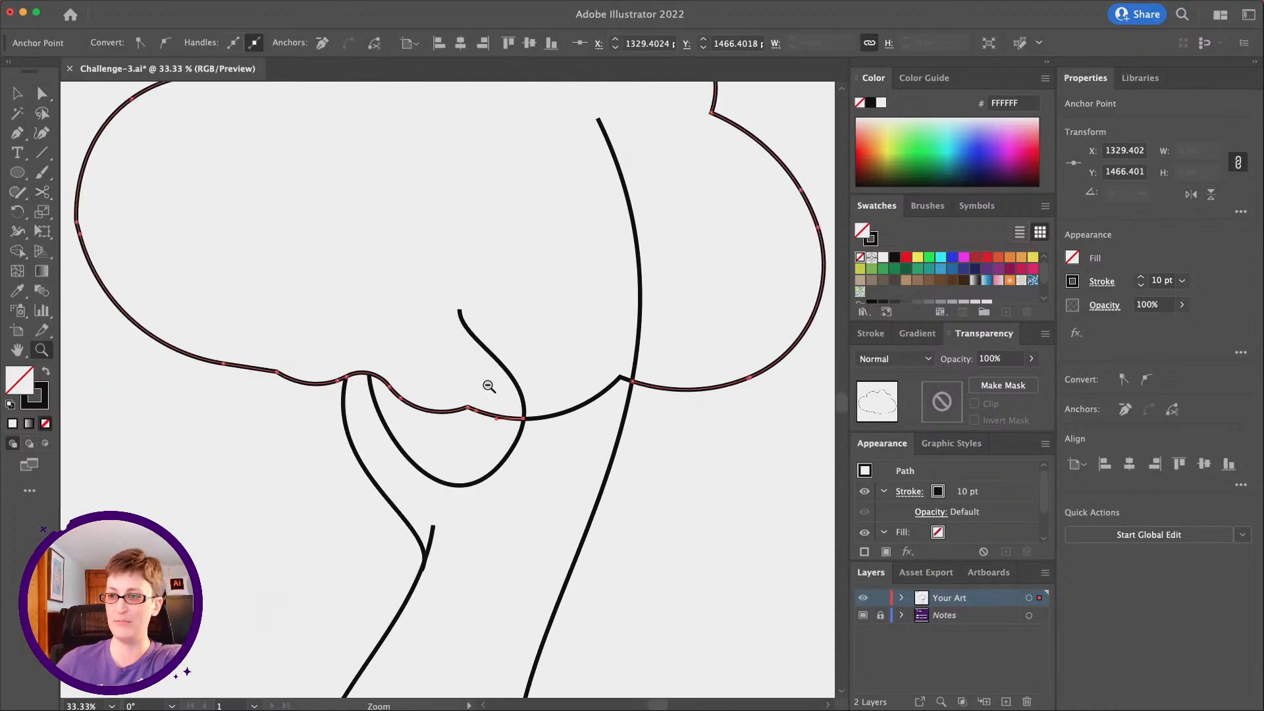
left_click(485, 387, "alt")
left_click(481, 387, "alt")
left_click(41, 93)
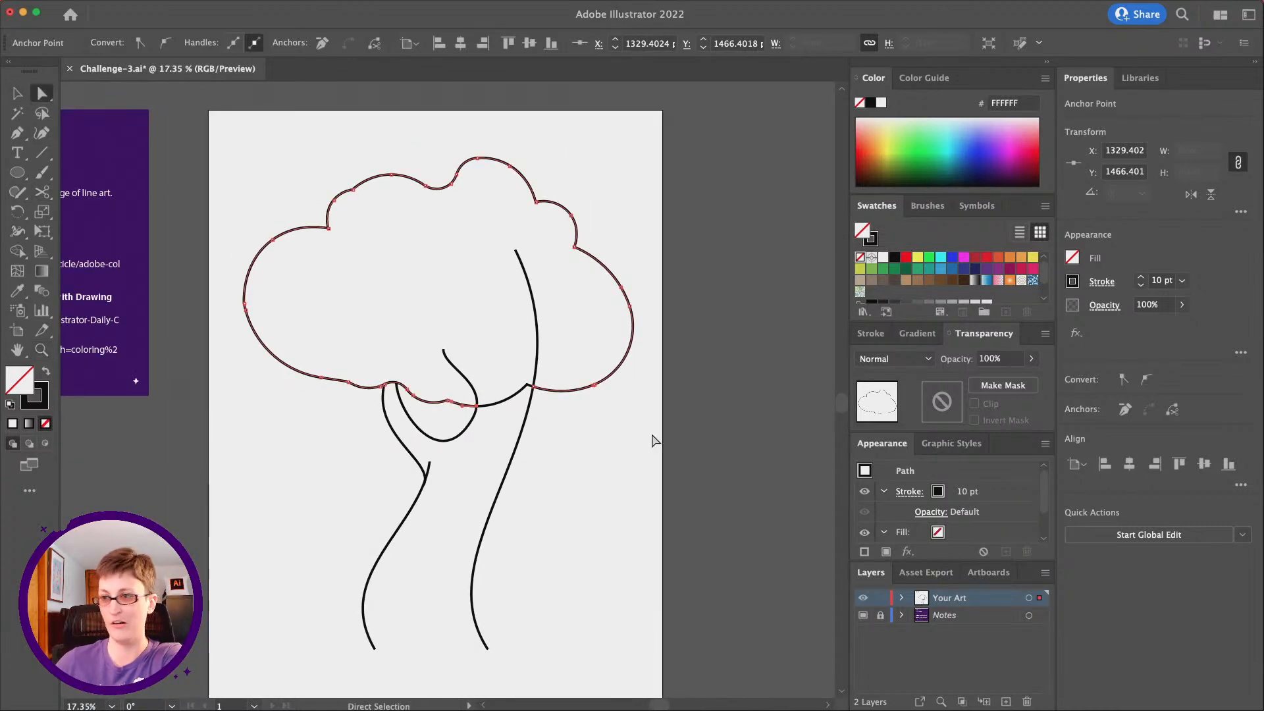
left_click(529, 387)
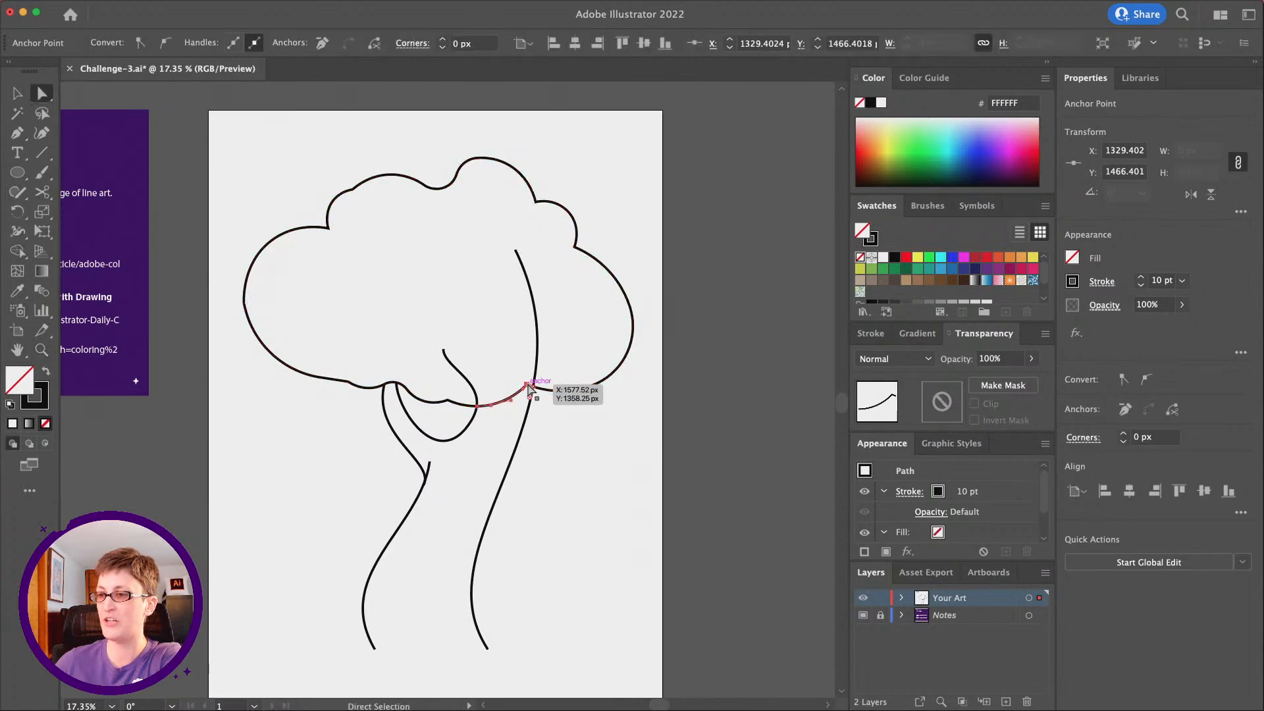
left_click(376, 420)
Set the stroke weight of the cloud outline to 14 pt
scroll(387, 442, "right", 2)
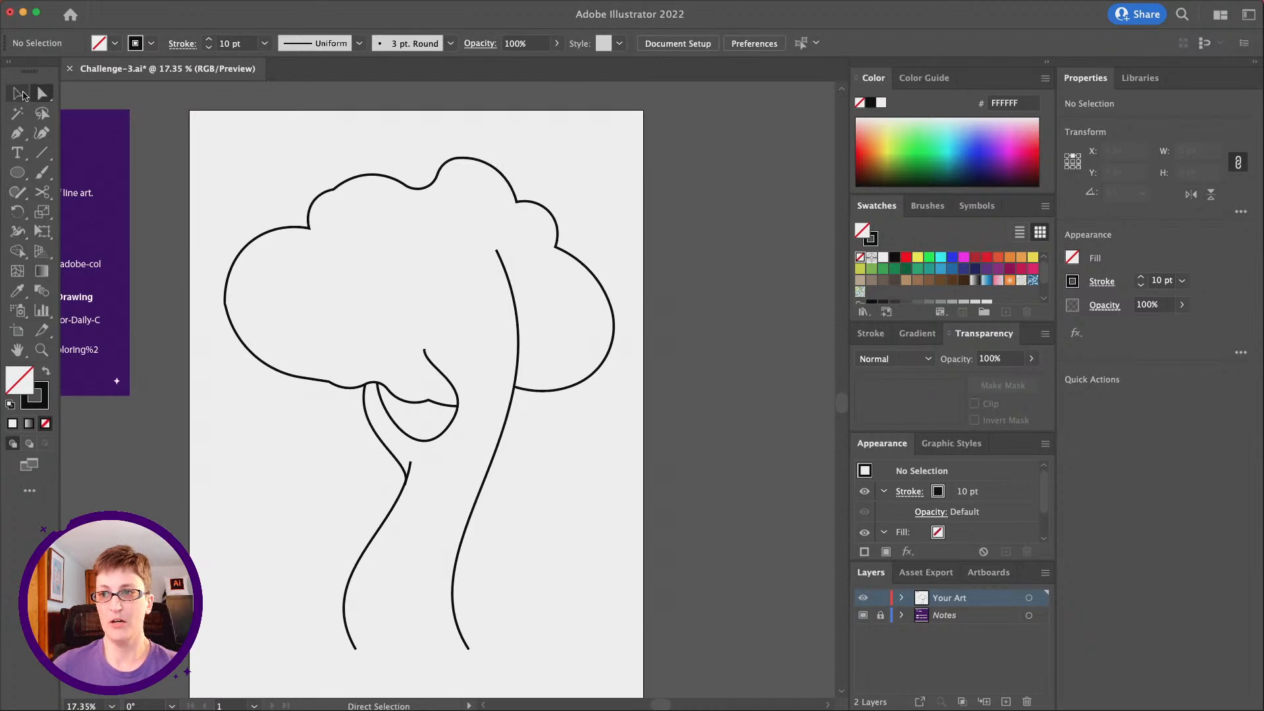
left_click(20, 94)
left_click(424, 190)
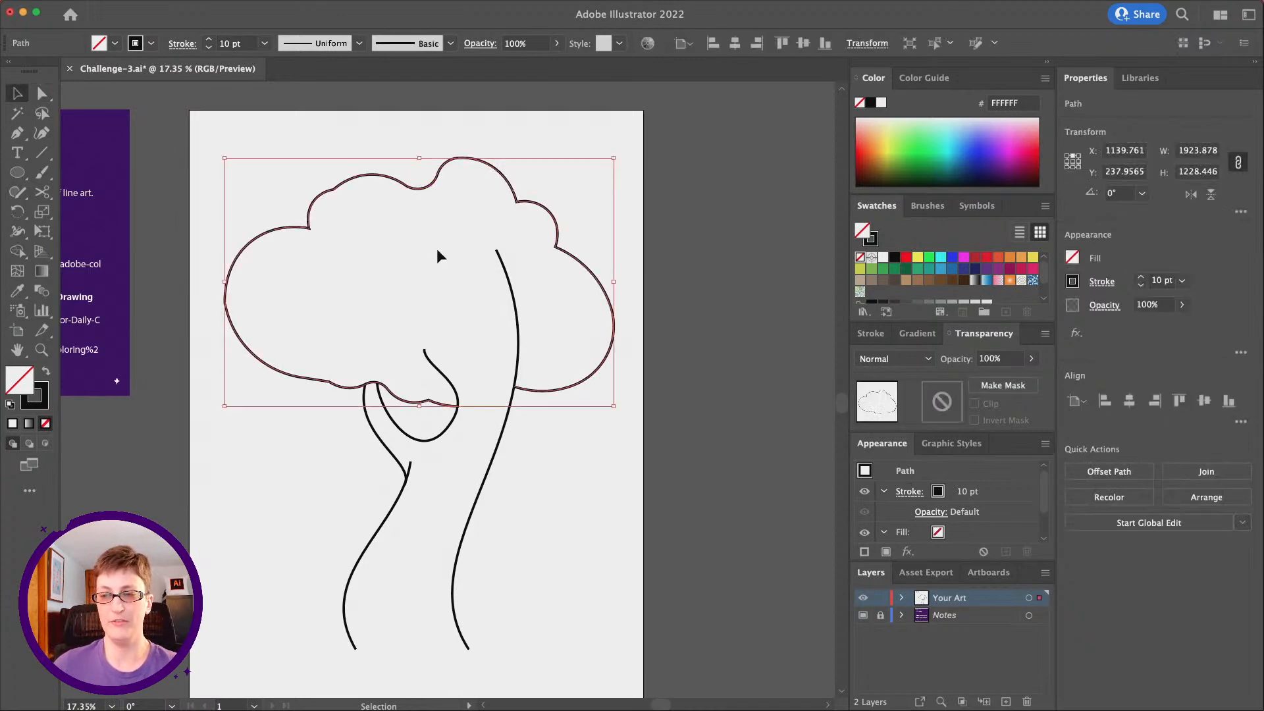
key("z")
left_click(474, 349)
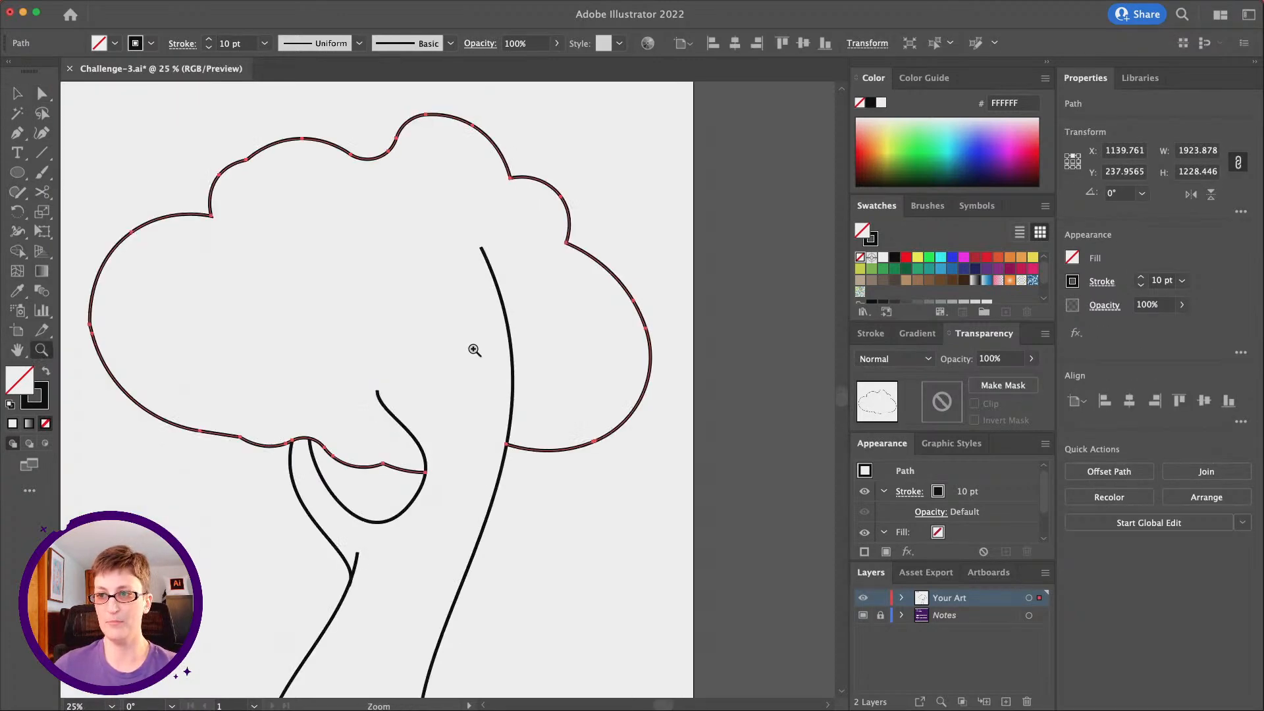
scroll(474, 350, "left", 2)
scroll(474, 350, "up", 1)
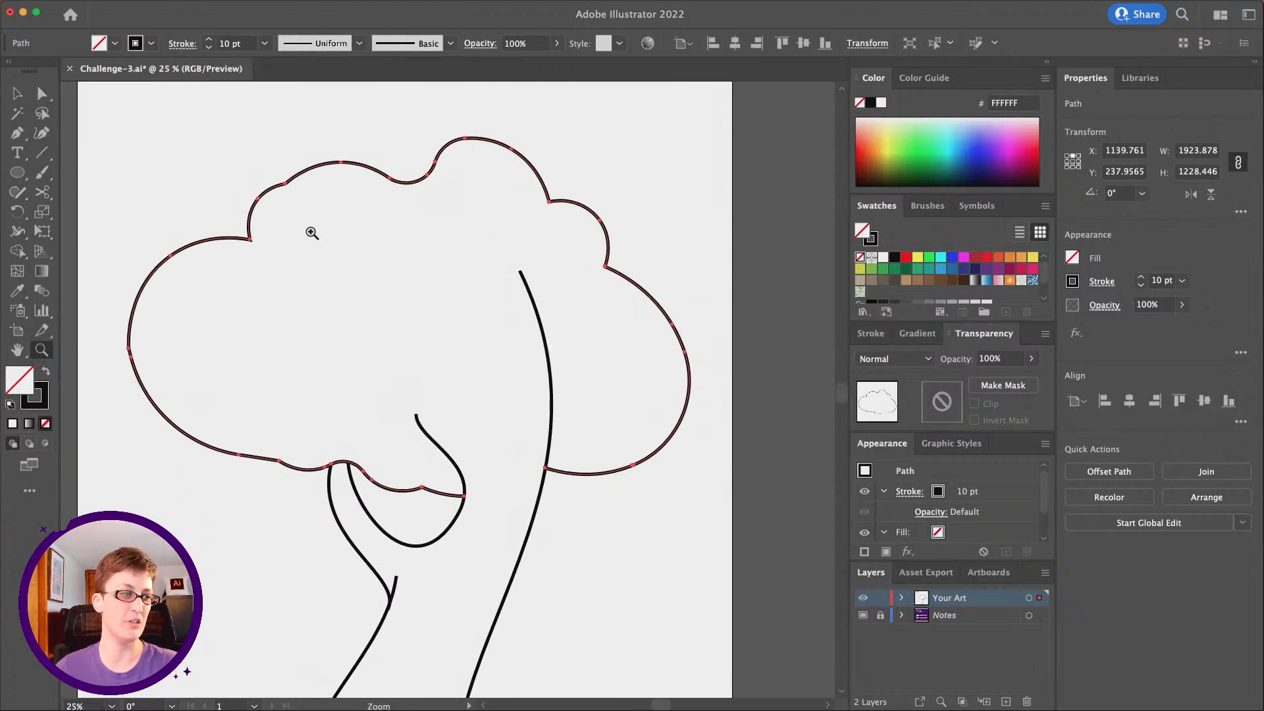
left_click(265, 43)
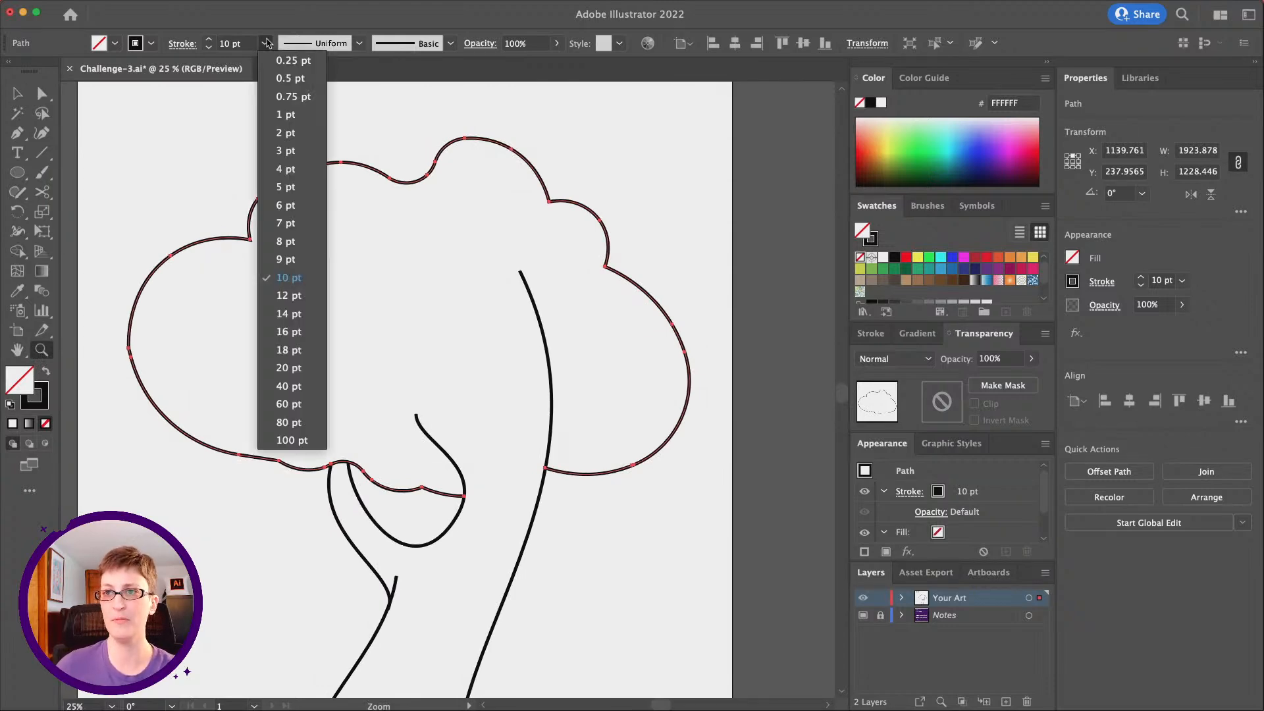
left_click(288, 315)
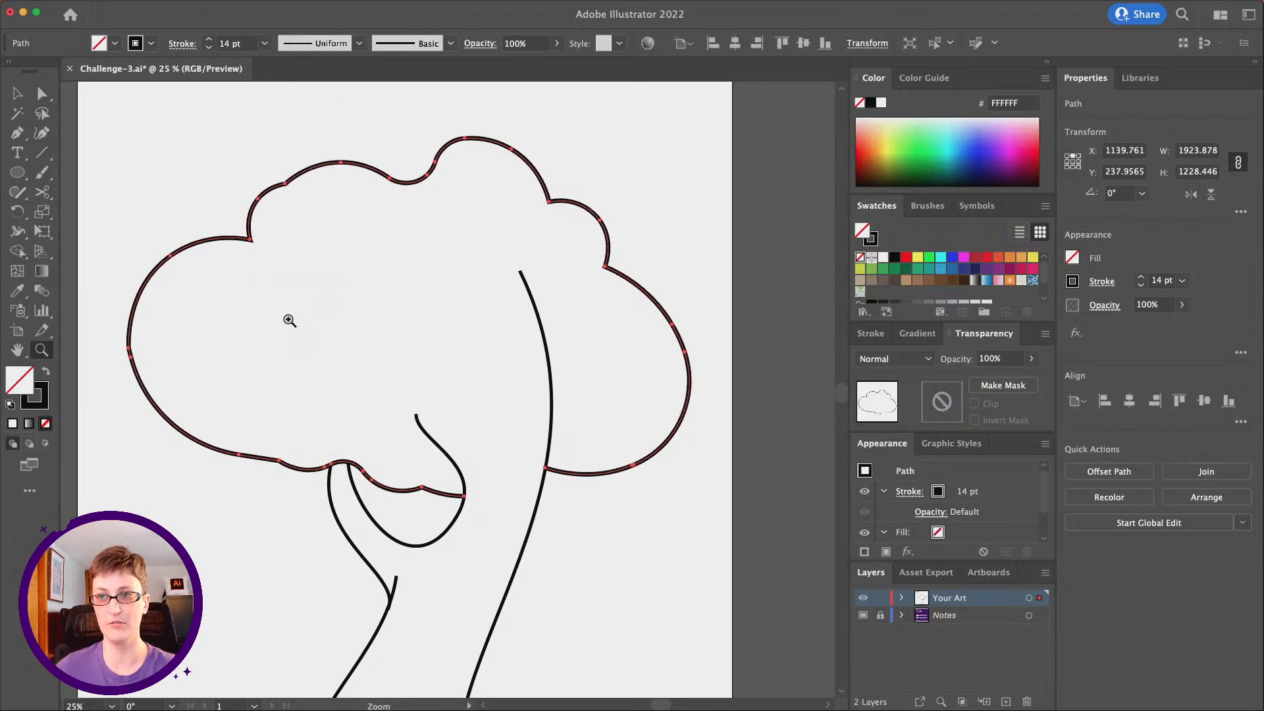
Set the stroke weight of the cloud outline to 16 pt
left_click(265, 44)
left_click(294, 331)
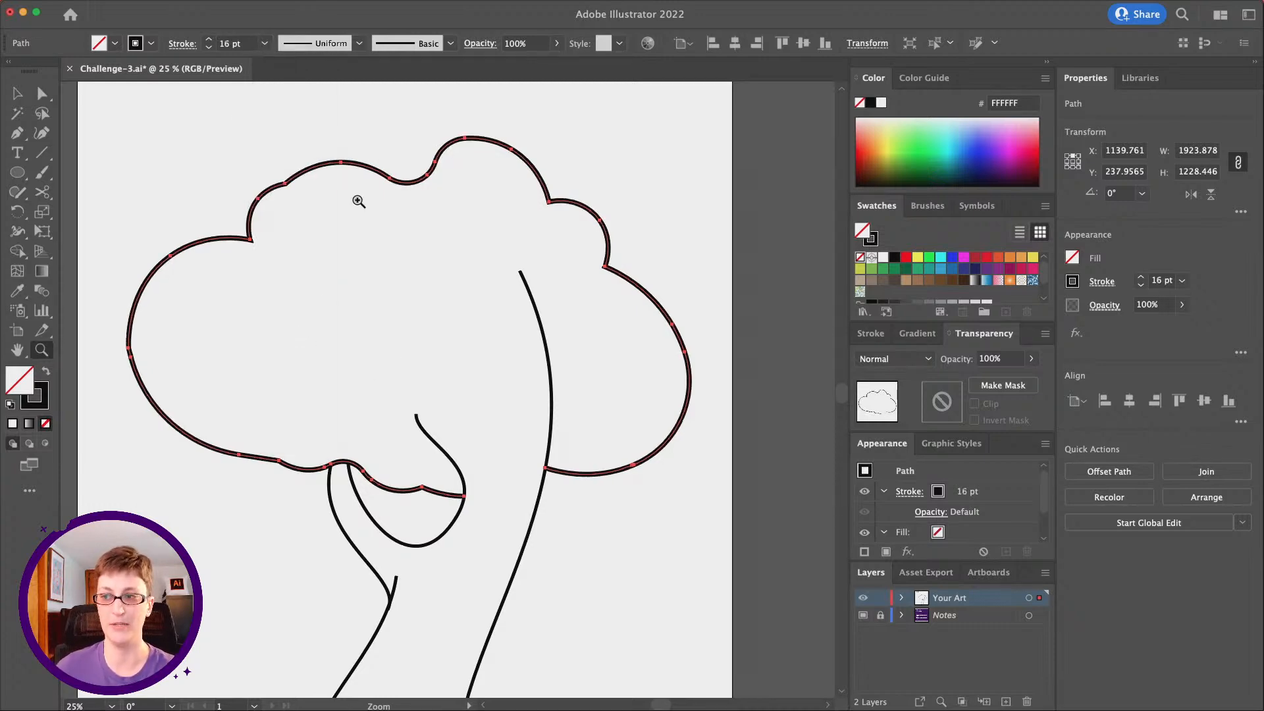
Narrow the cloud outline with the Width tool to about 1.7 px at the anchor where the two upper-left bumps meet
left_click(19, 233)
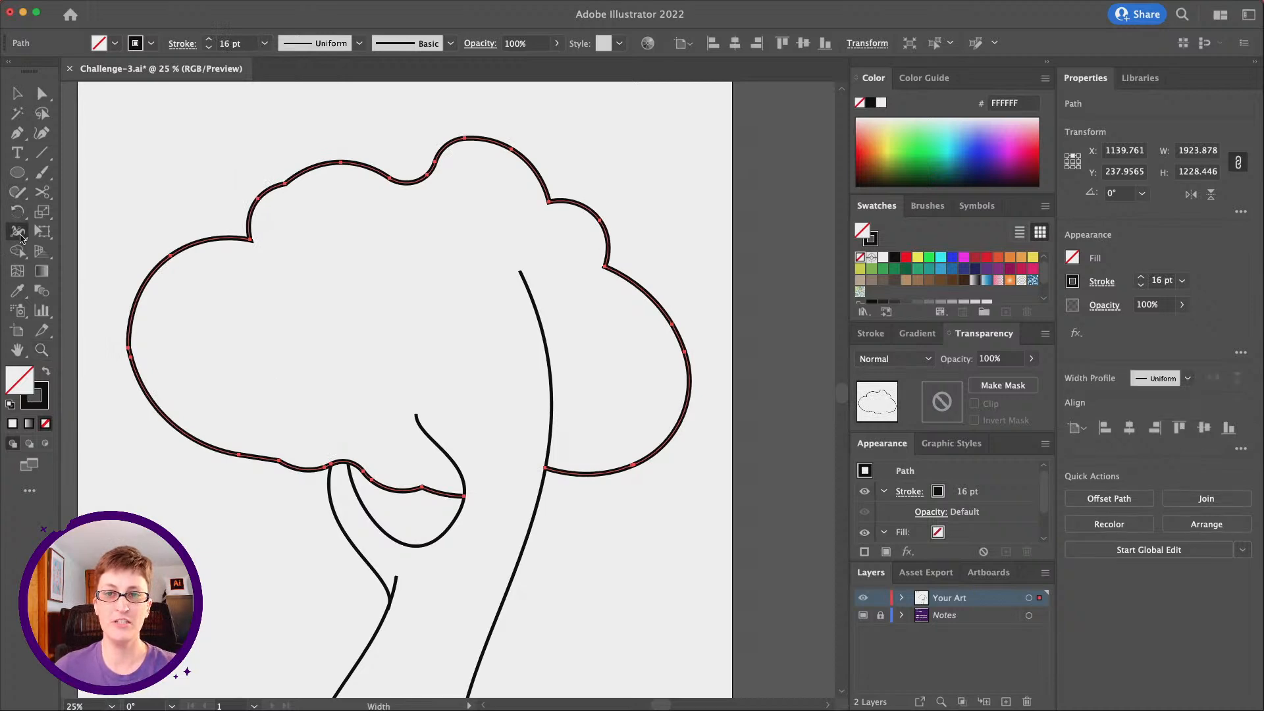
scroll(445, 306, "up", 5)
scroll(444, 306, "left", 5)
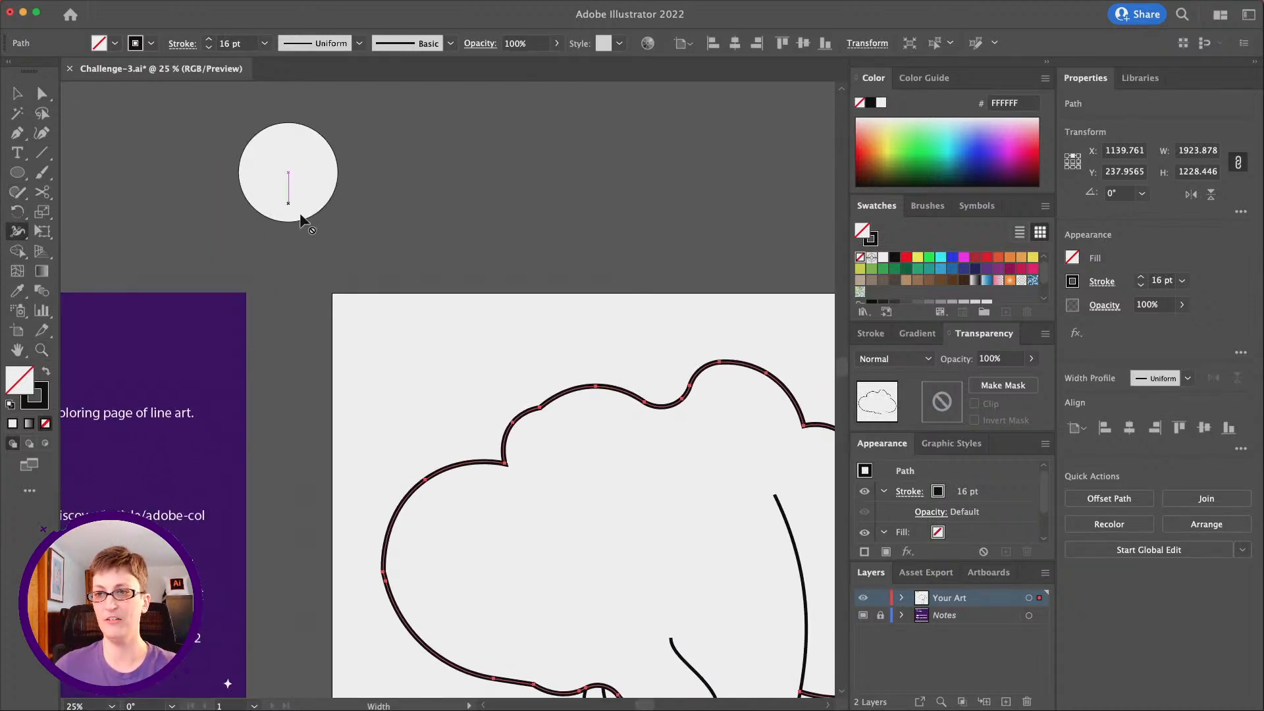
scroll(294, 198, "down", 5)
scroll(294, 198, "right", 5)
scroll(344, 302, "up", 2)
scroll(344, 302, "left", 2)
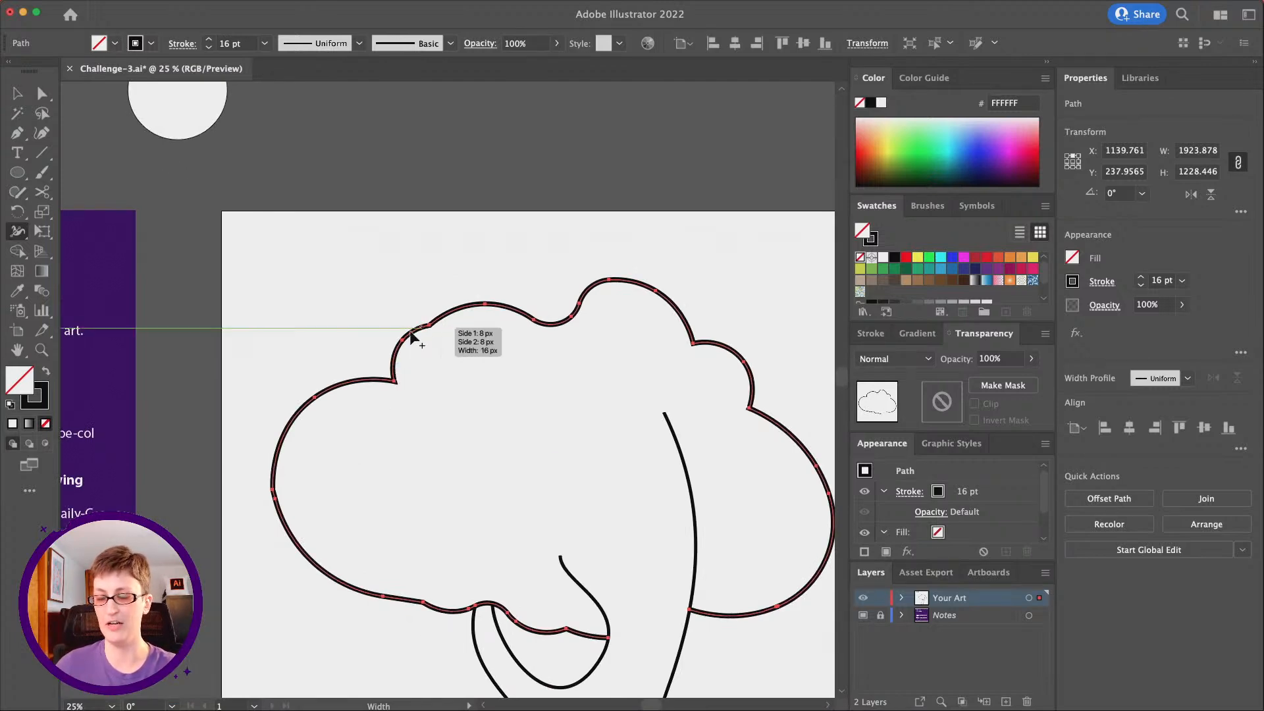
left_click(39, 350)
left_click_drag(457, 357, 494, 431)
left_click(482, 373)
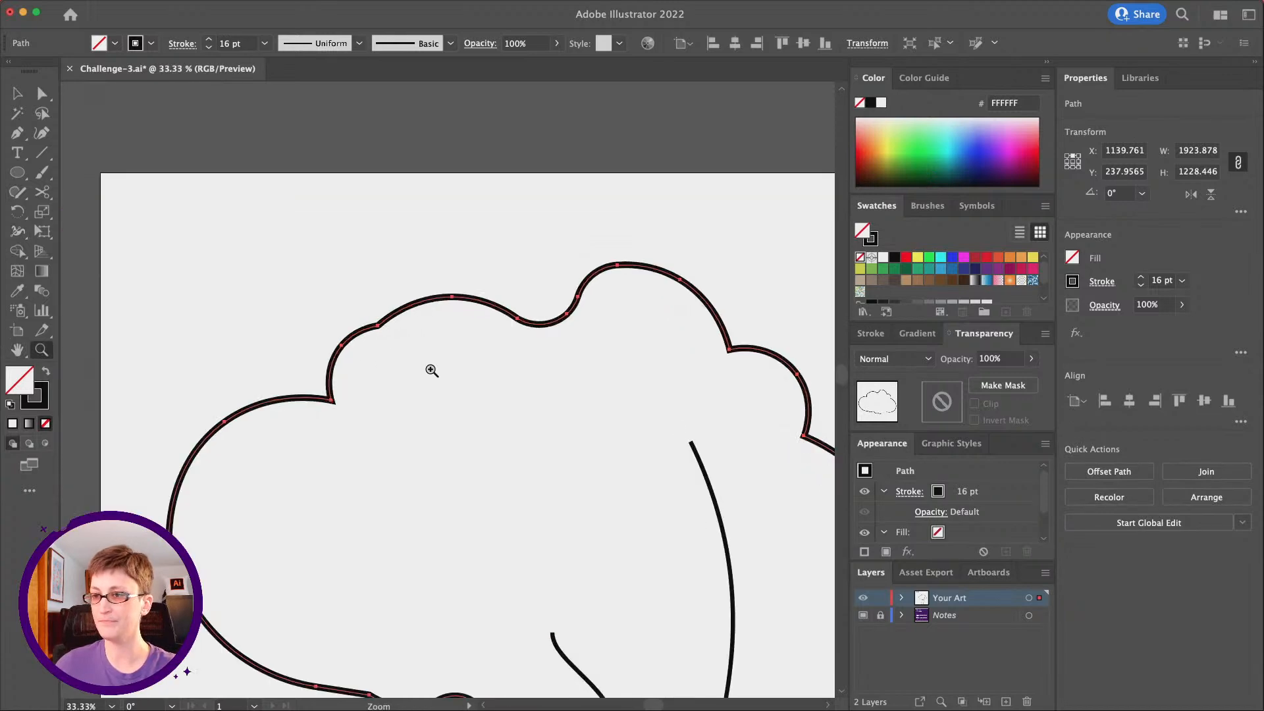
left_click(434, 367)
left_click(423, 395)
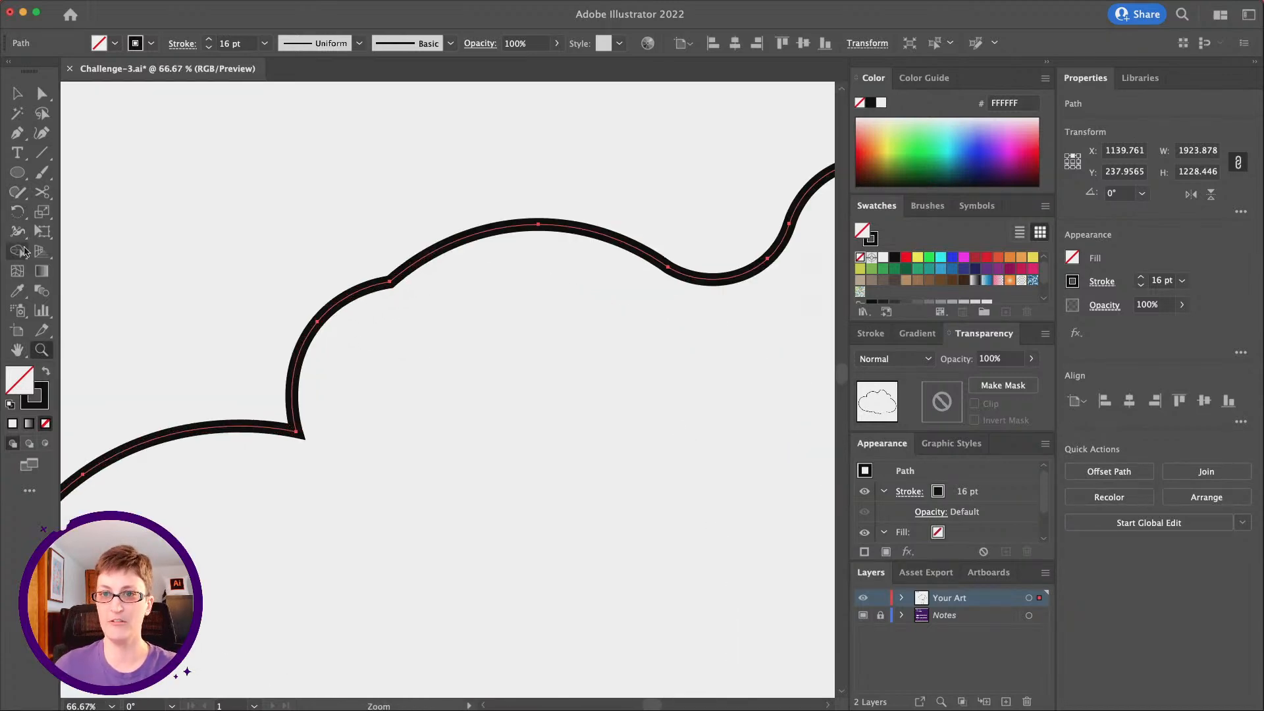
left_click(17, 233)
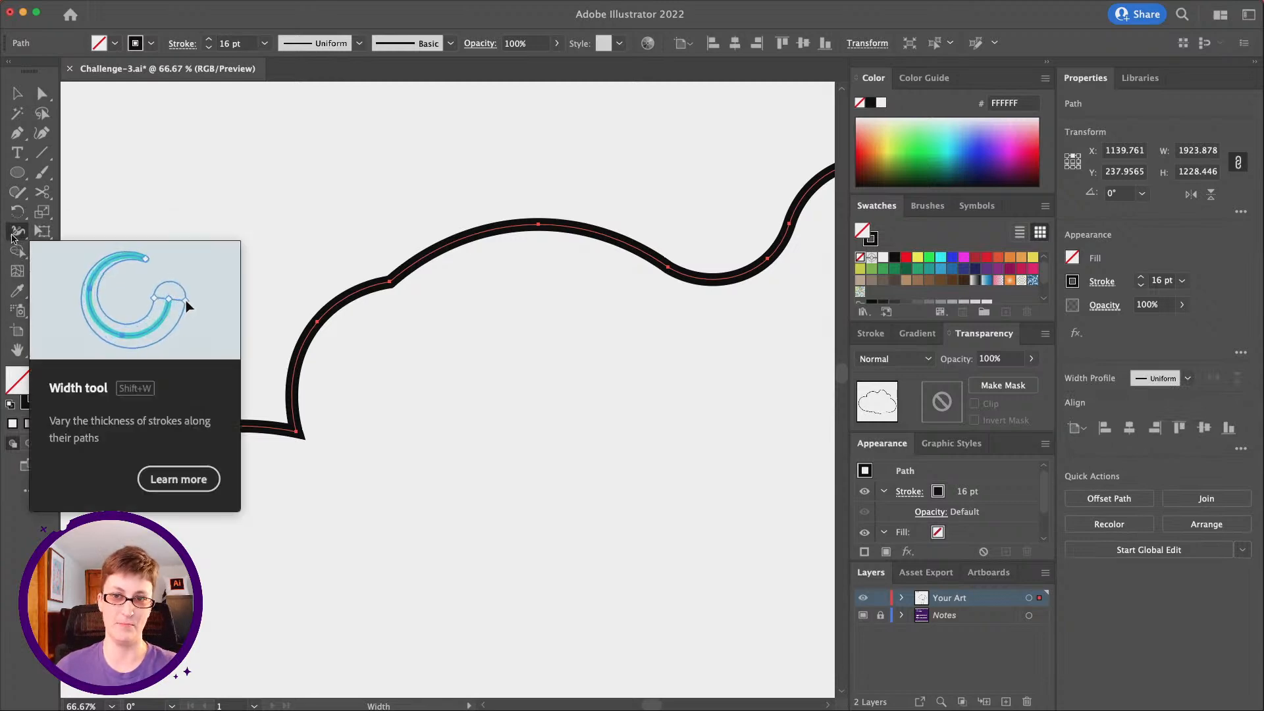
left_click_drag(390, 282, 390, 282)
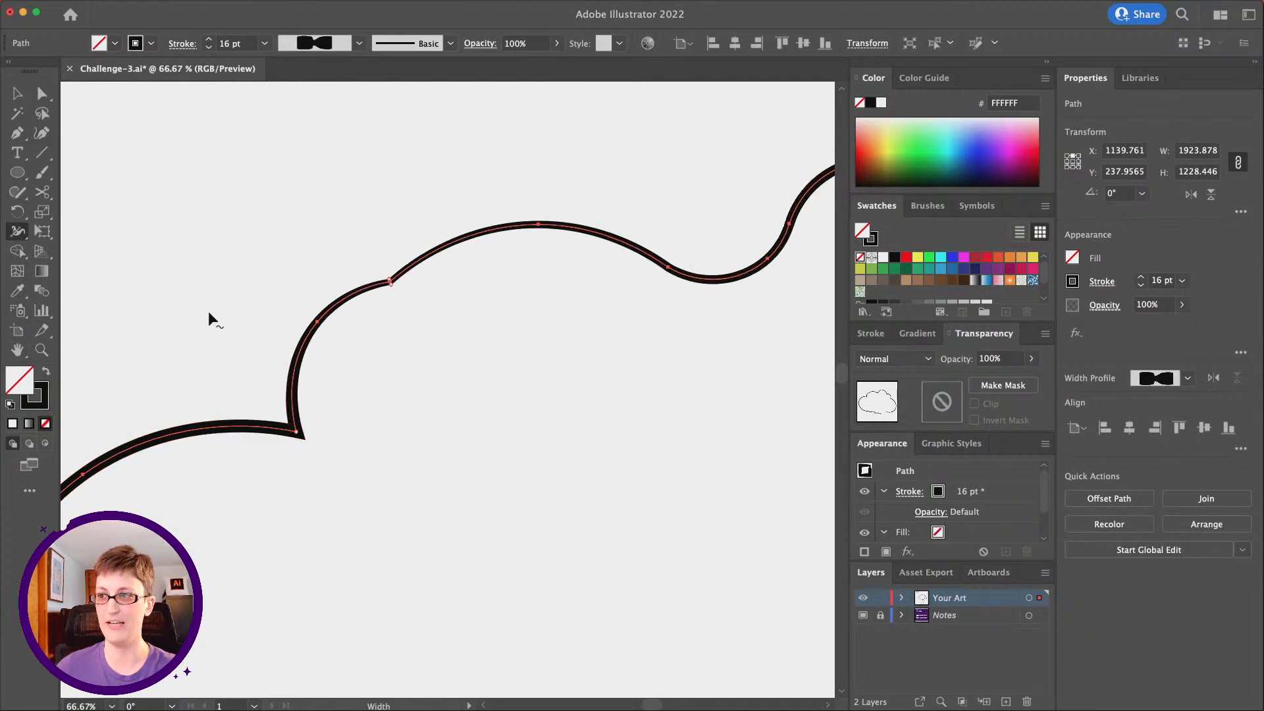
mouse_move(390, 283)
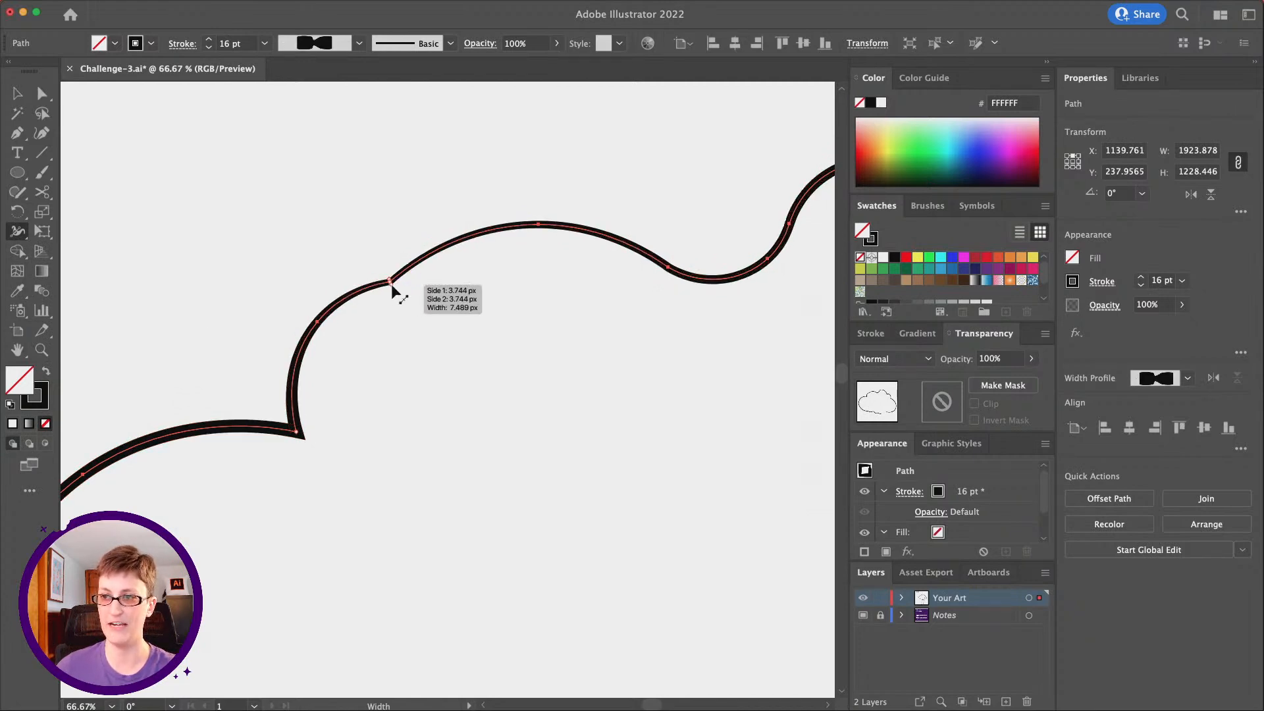
mouse_move(389, 282)
left_mouse_down()
mouse_move(372, 245)
mouse_move(395, 285)
left_mouse_up()
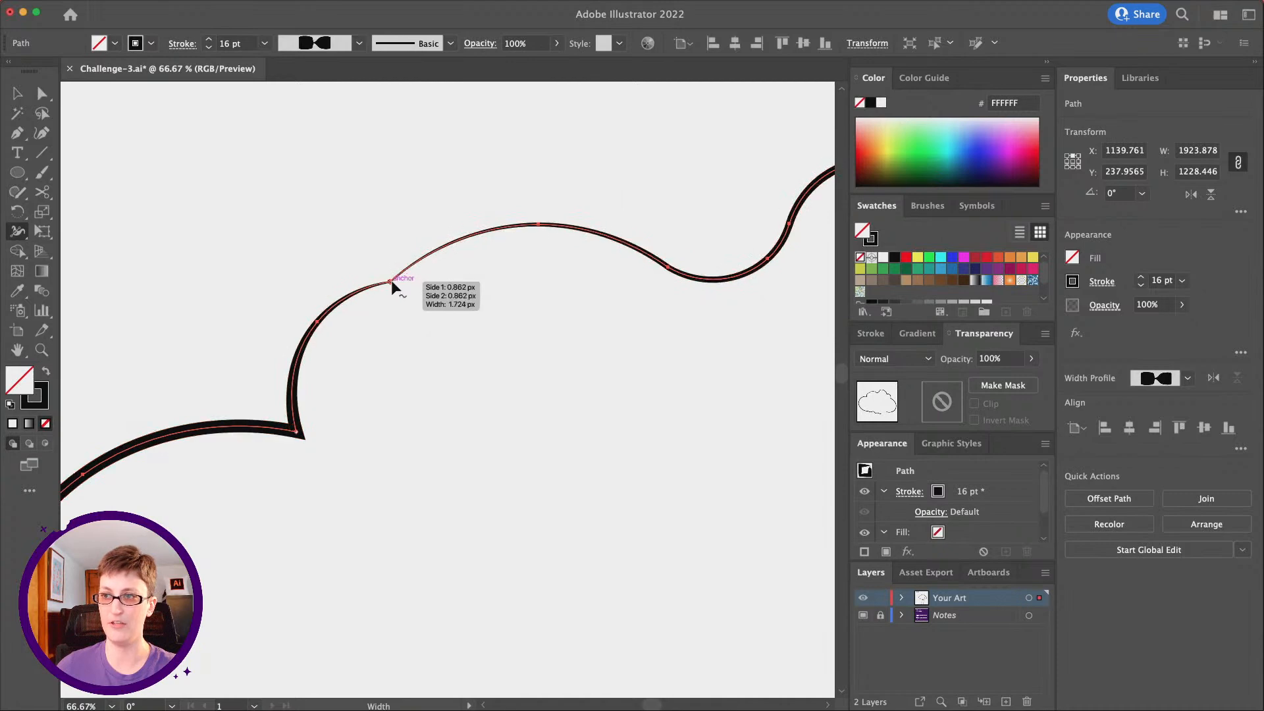
Thin the cloud outline with the Width tool at the inward corner on its left side and at the dip before the tallest bump
scroll(397, 302, "down", 2)
scroll(397, 301, "left", 2)
scroll(396, 301, "down", 1)
left_click_drag(385, 378, 343, 398)
scroll(514, 322, "right", 3)
scroll(514, 322, "up", 3)
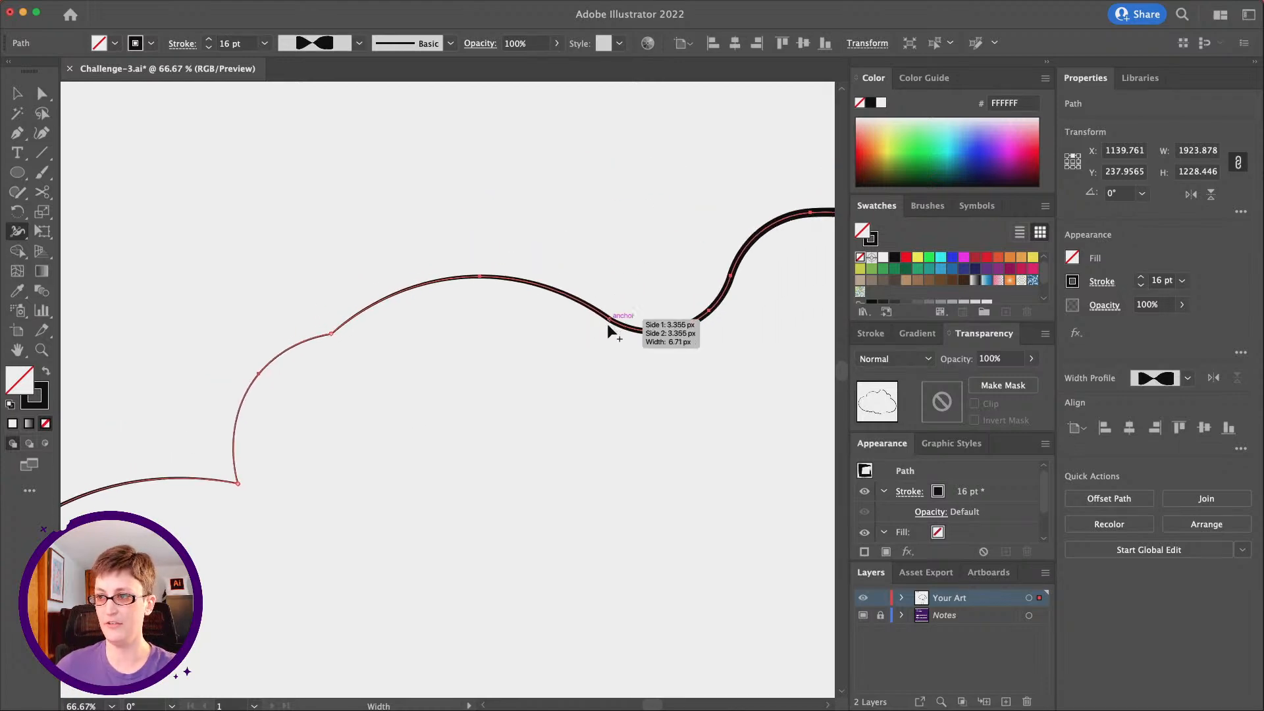
left_click_drag(607, 323, 612, 320)
scroll(583, 319, "right", 5)
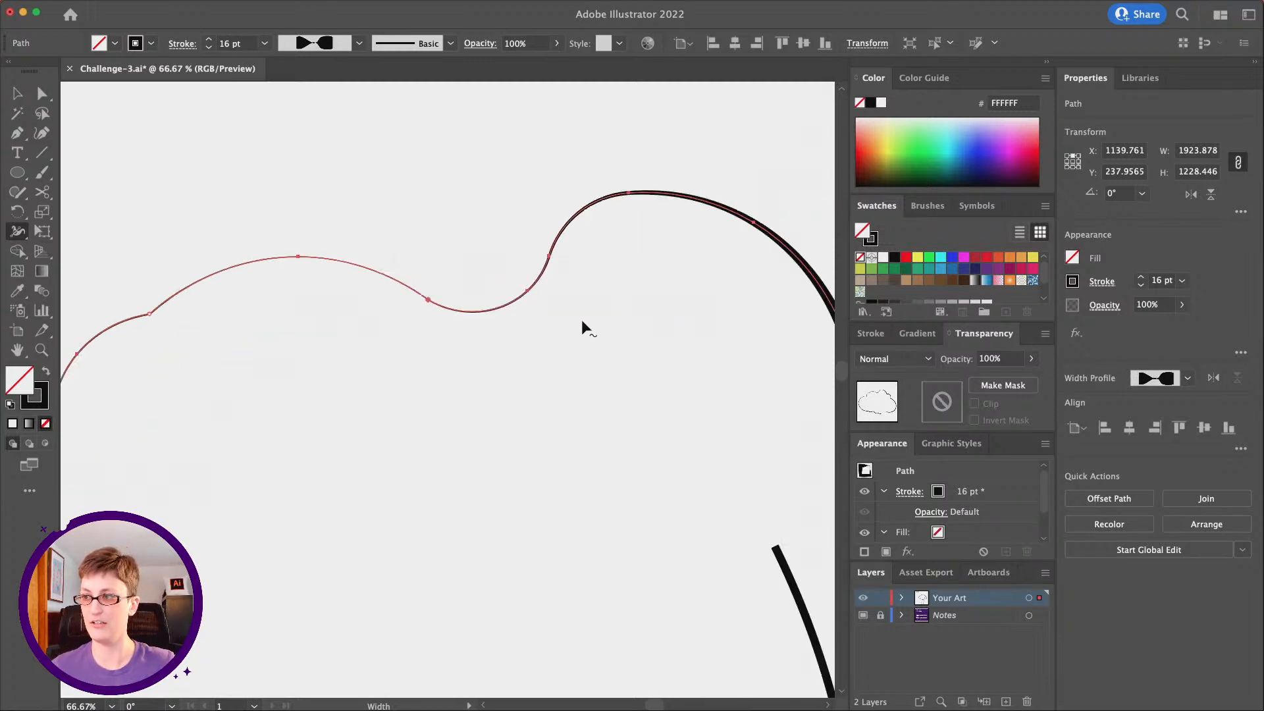
Deselect the cloud outline and examine how its line thickness varies around the whole crown
left_click(46, 349)
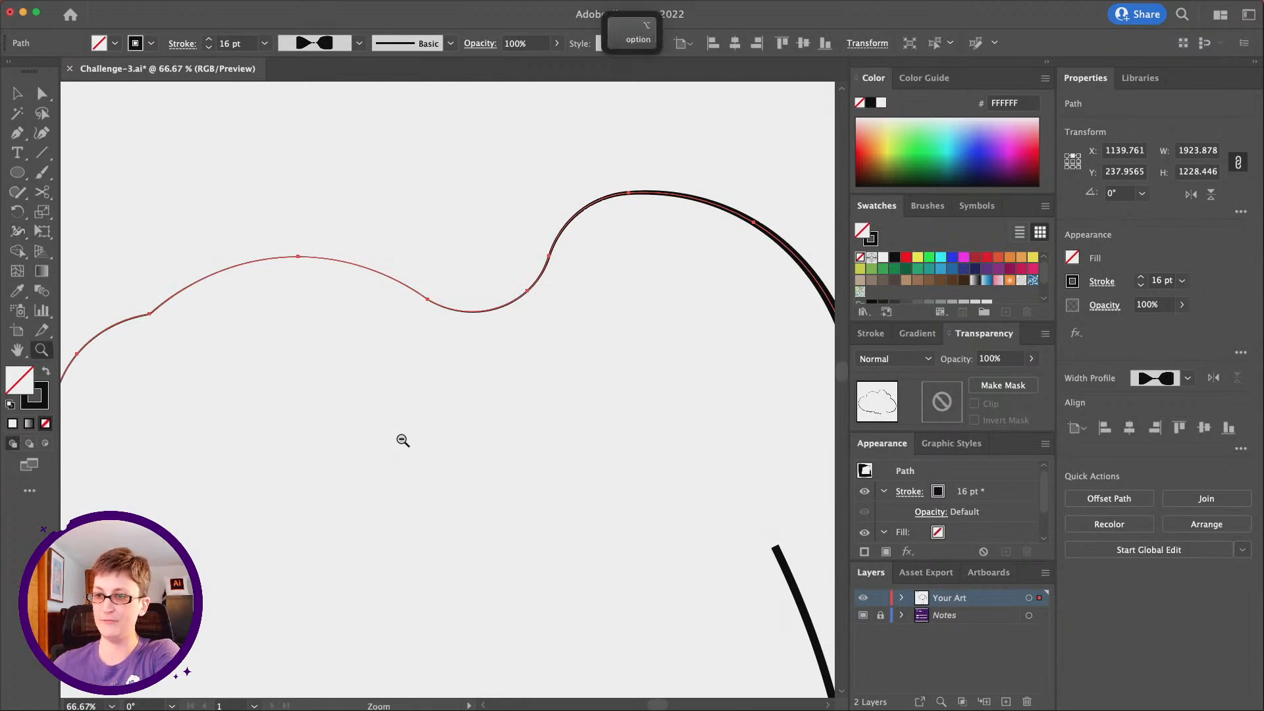
left_click(412, 472, "alt")
left_click(411, 472, "alt")
left_click(441, 455, "alt")
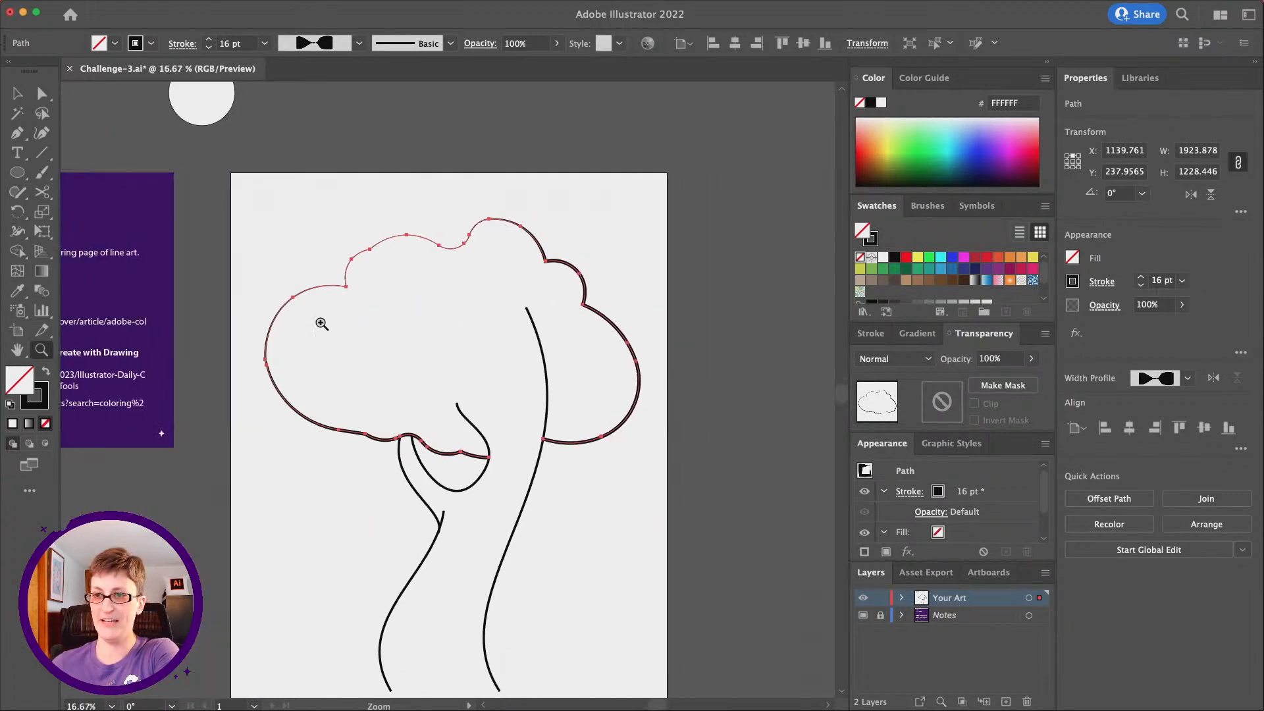
left_click(315, 366)
scroll(491, 357, "right", 3)
scroll(466, 348, "right", 3)
scroll(466, 348, "down", 2)
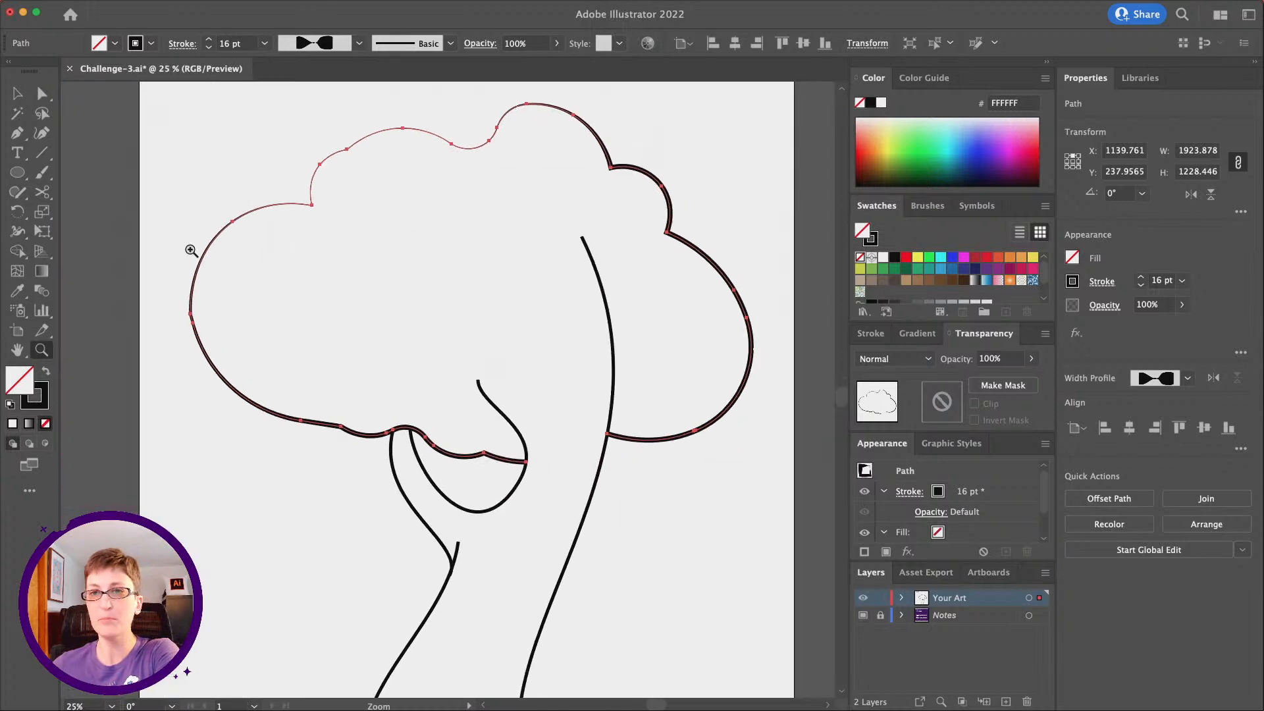
left_click(40, 96)
left_click(178, 154)
scroll(306, 227, "up", 2)
scroll(306, 227, "left", 1)
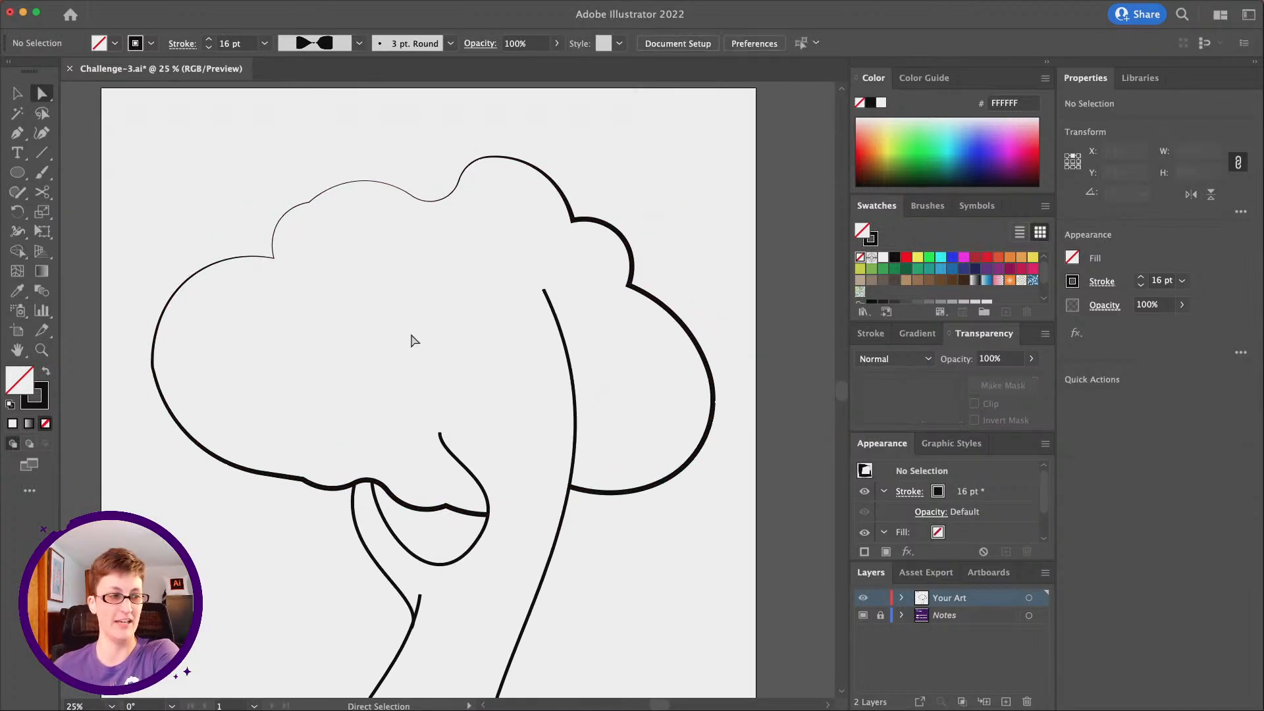
Apply the tapered Width Profile 4 to the stroke of the short left trunk line
scroll(412, 340, "down", 5)
scroll(412, 340, "left", 1)
scroll(425, 341, "down", 4)
scroll(425, 340, "right", 1)
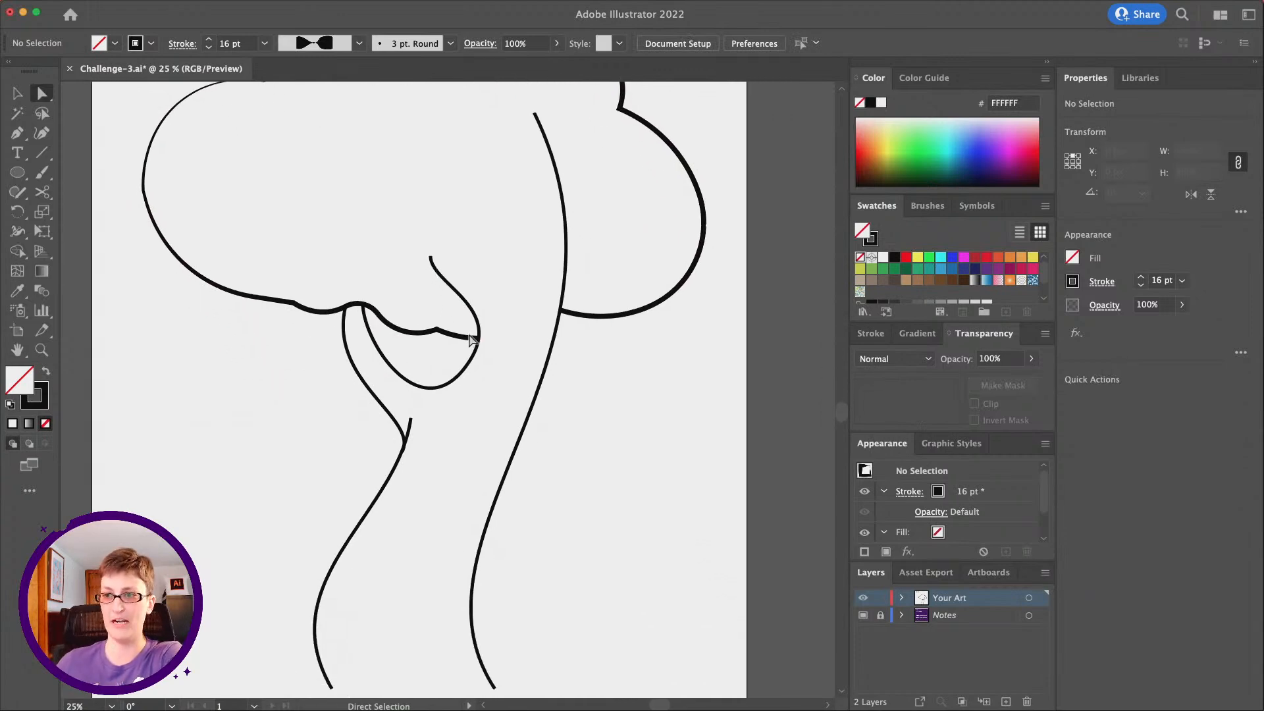
key("v")
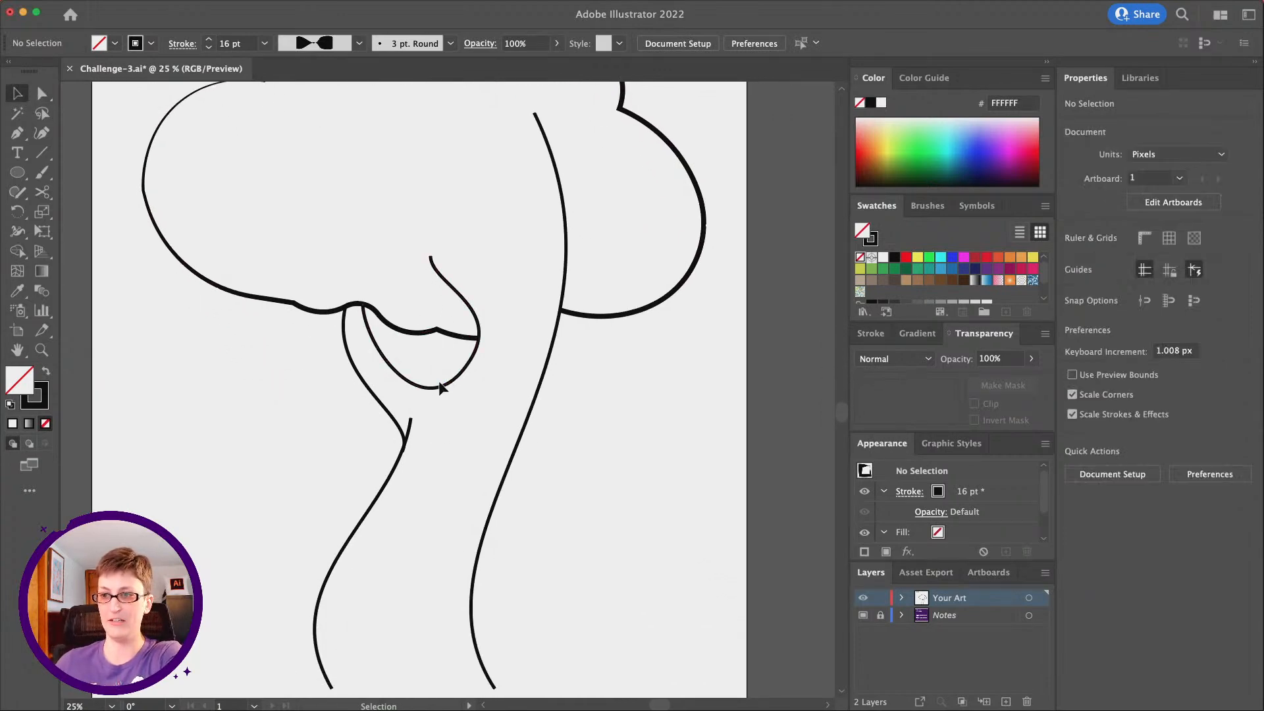
left_click(410, 425)
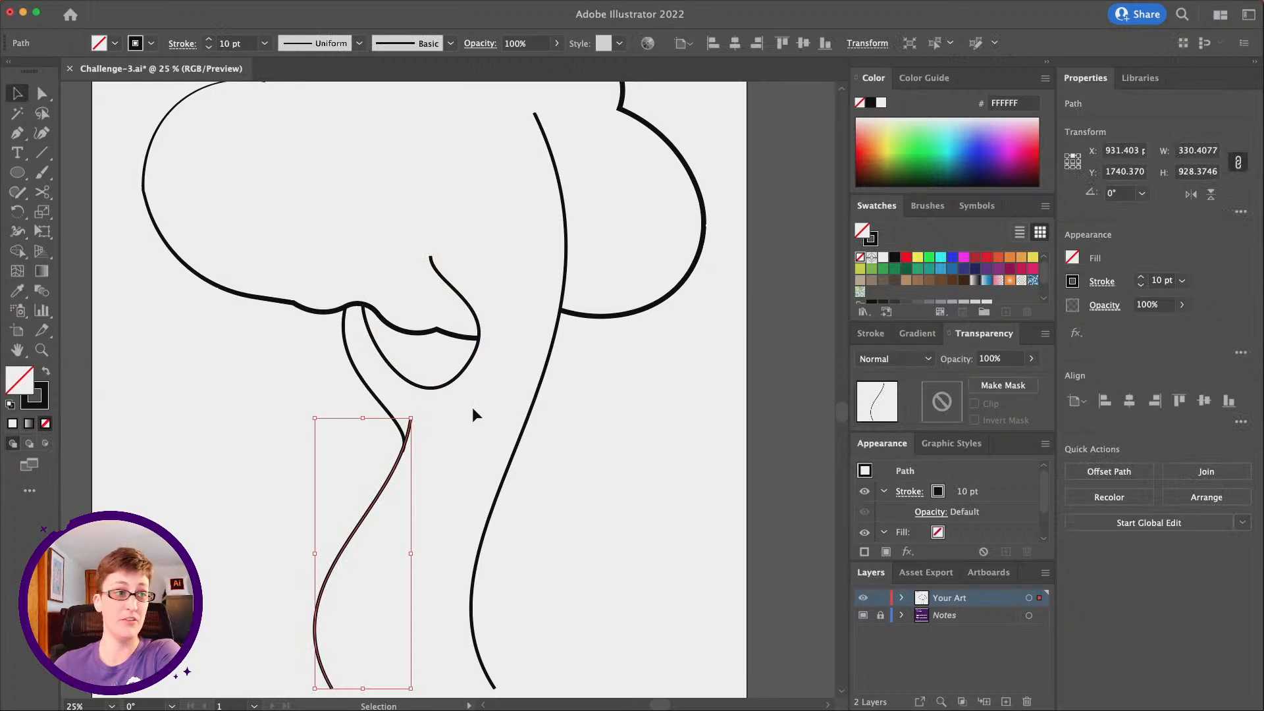
scroll(412, 397, "left", 1)
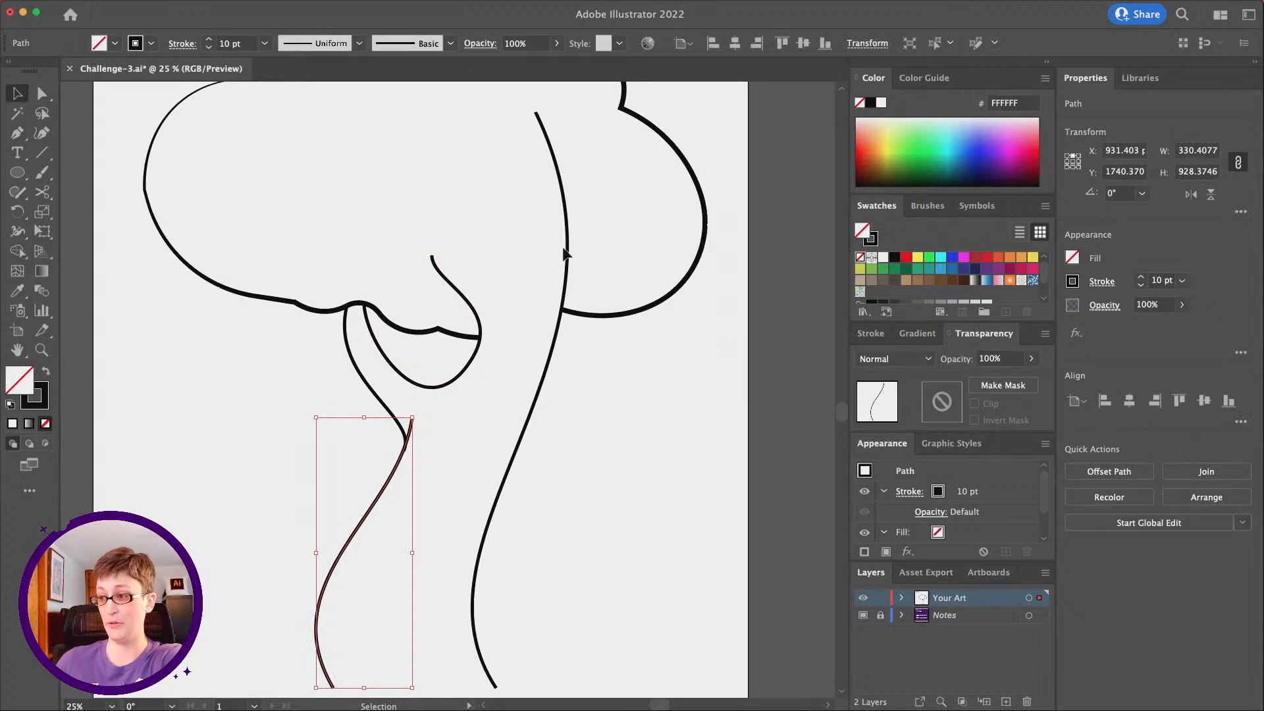
left_click(313, 41)
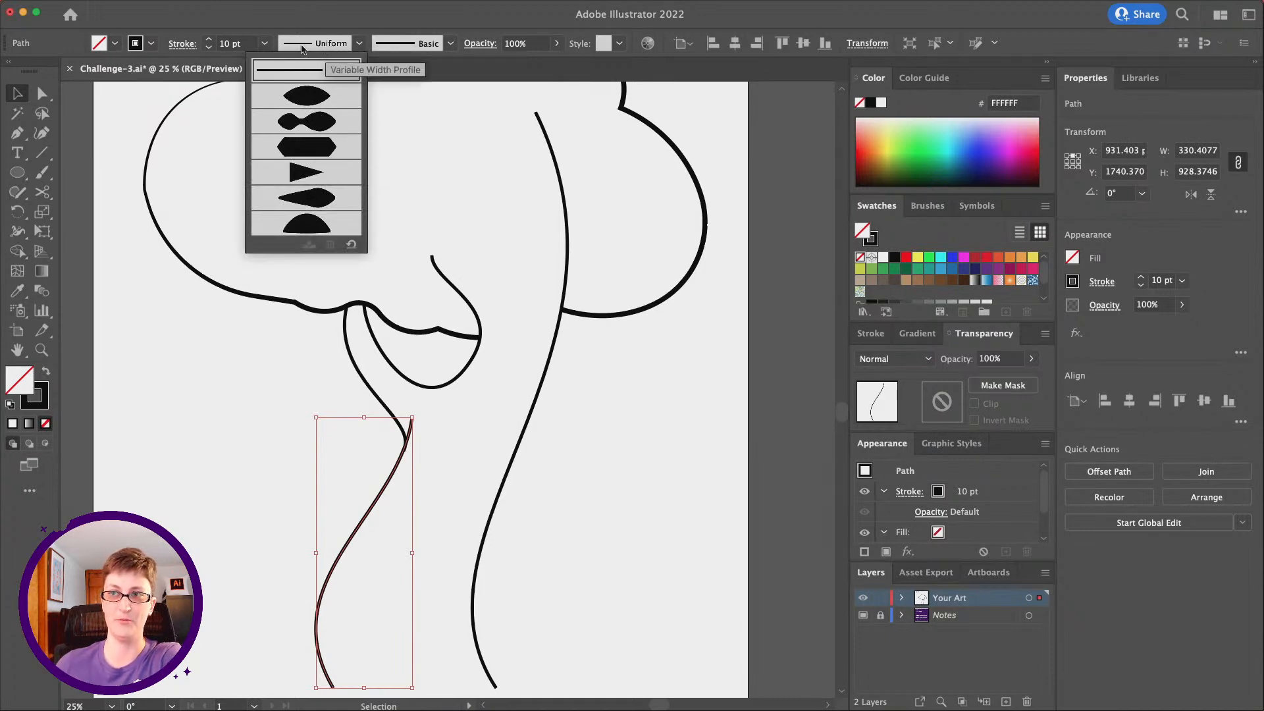
left_click(326, 46)
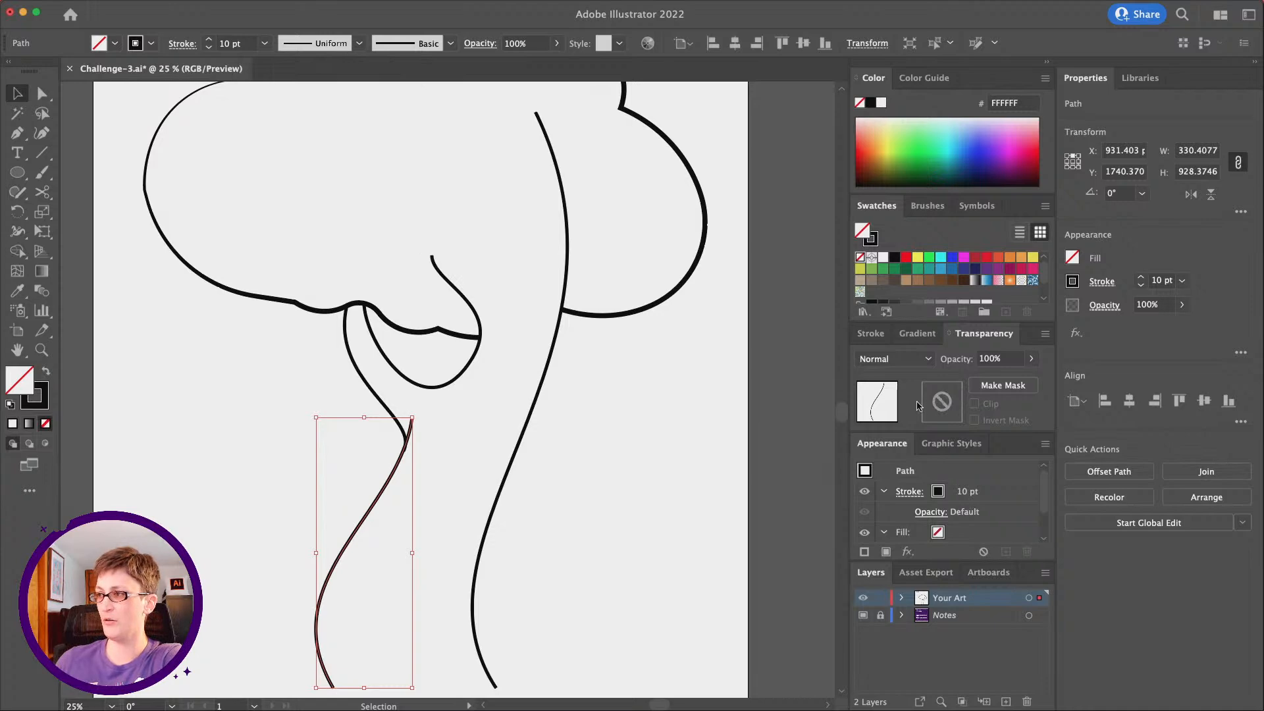
left_click(1103, 282)
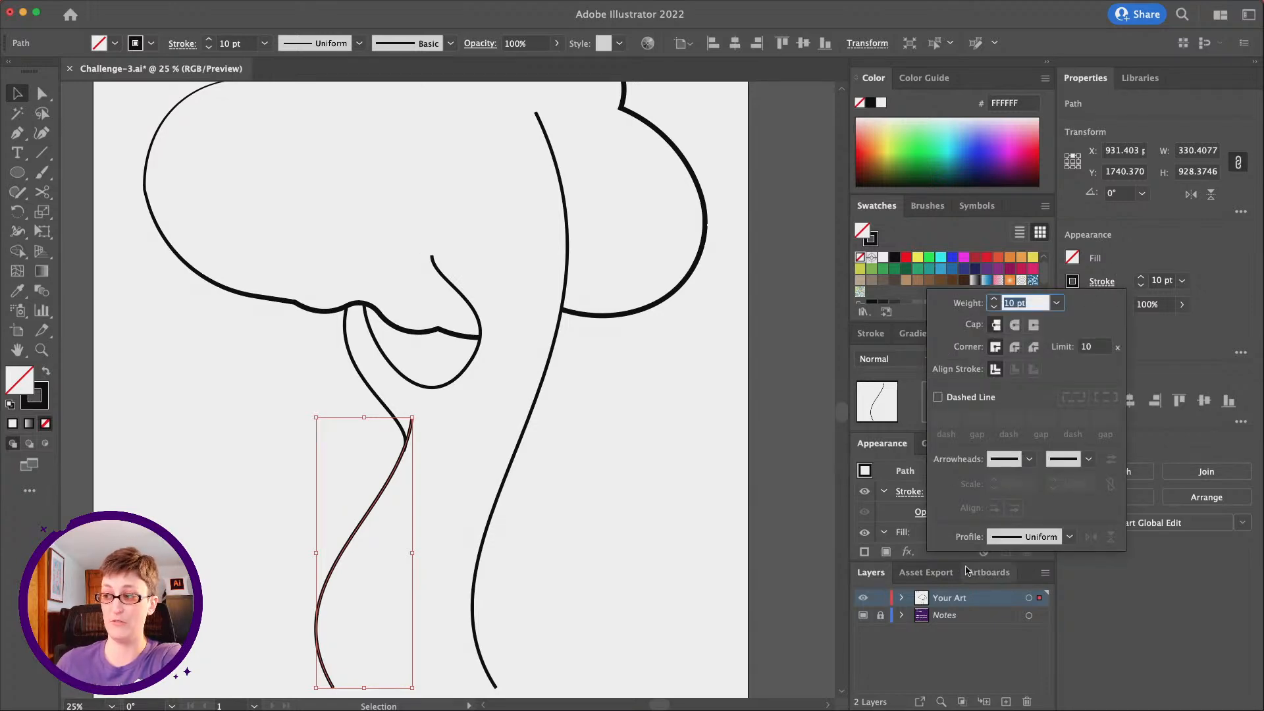
left_click(999, 541)
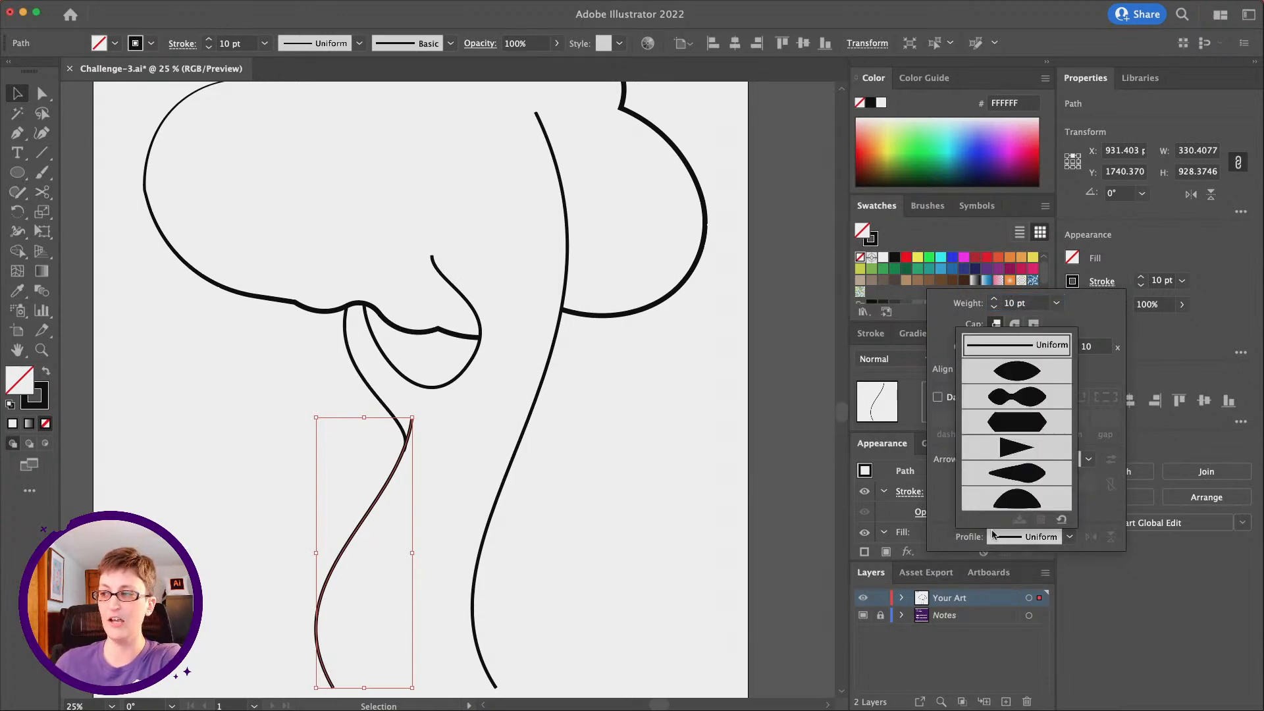
left_click(1016, 450)
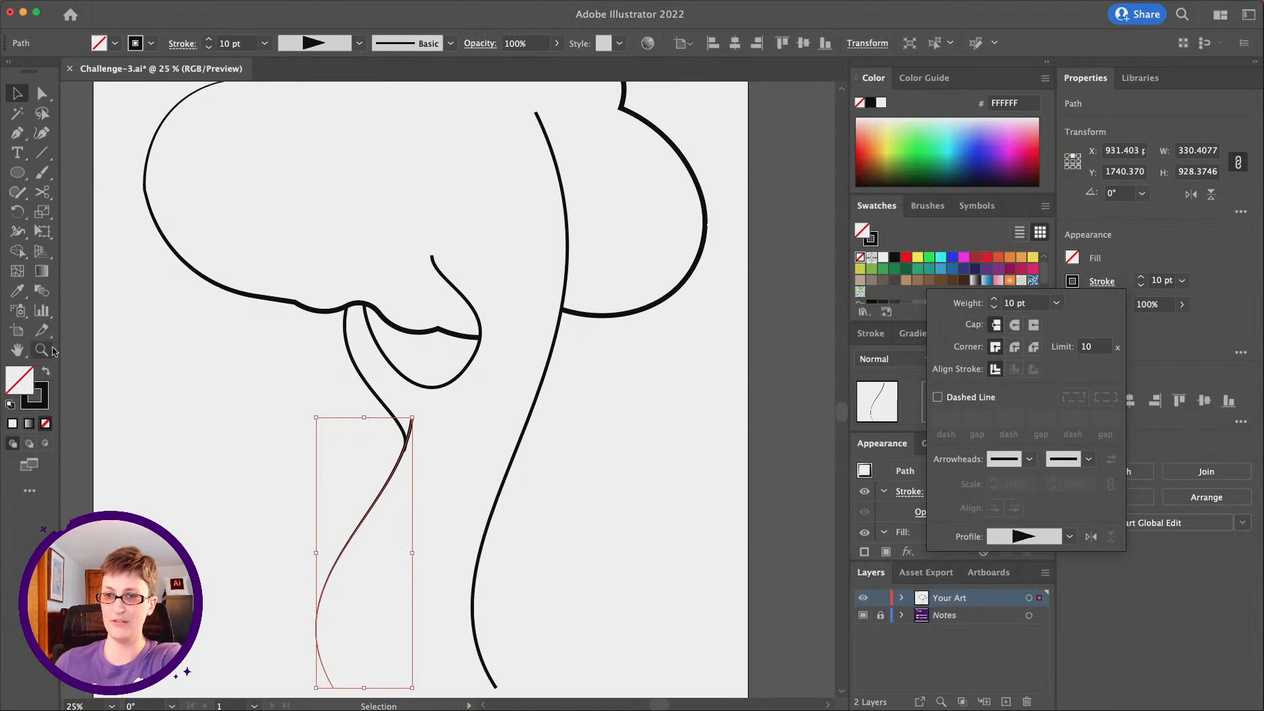
left_click(135, 389)
Flip the left trunk line's width profile along its length so the thick end sits at the trunk's base
scroll(282, 458, "down", 3)
scroll(282, 458, "left", 3)
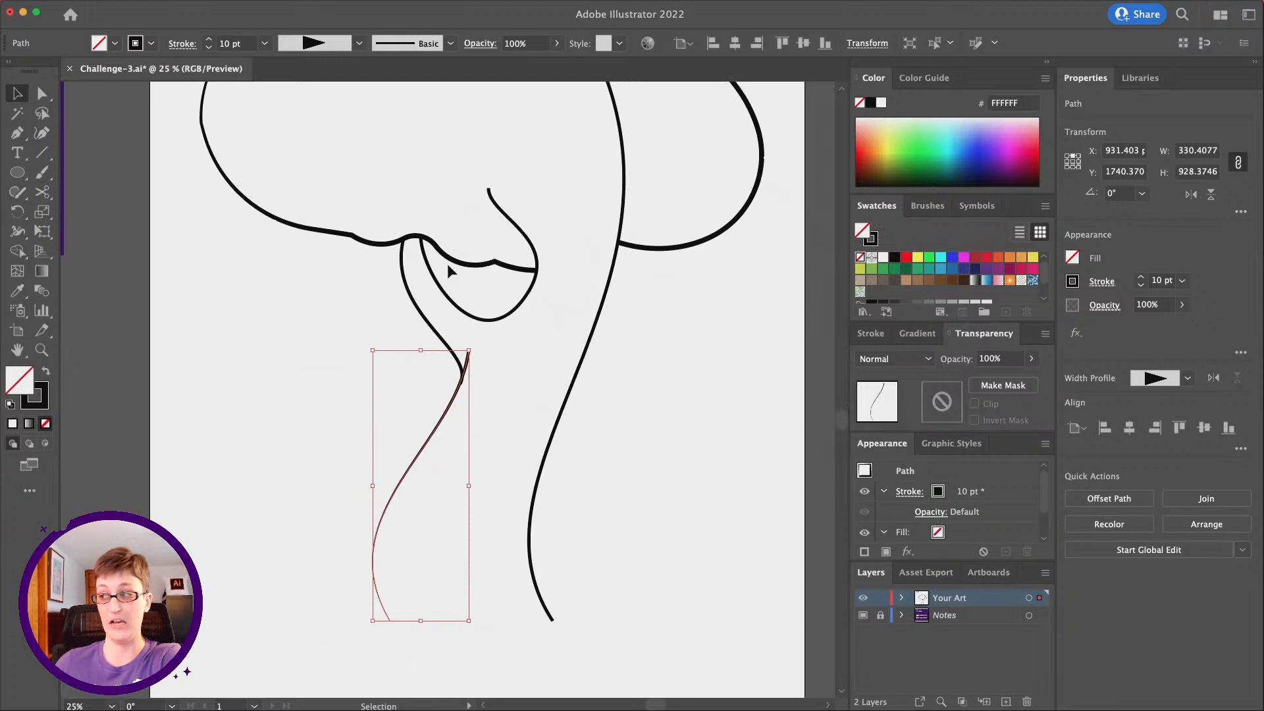
left_click(1214, 380)
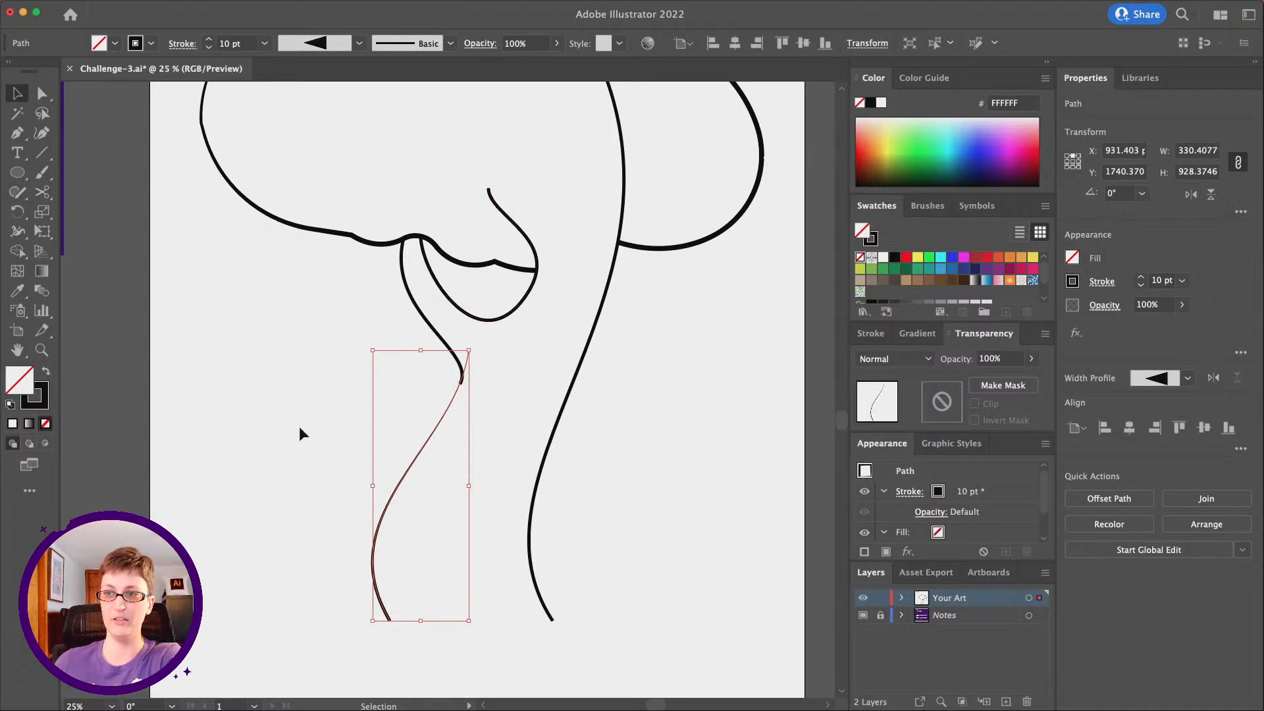
Apply Width Profile 4 to the outer branch curve and flip it so the thick end meets the cloud
left_click(415, 293)
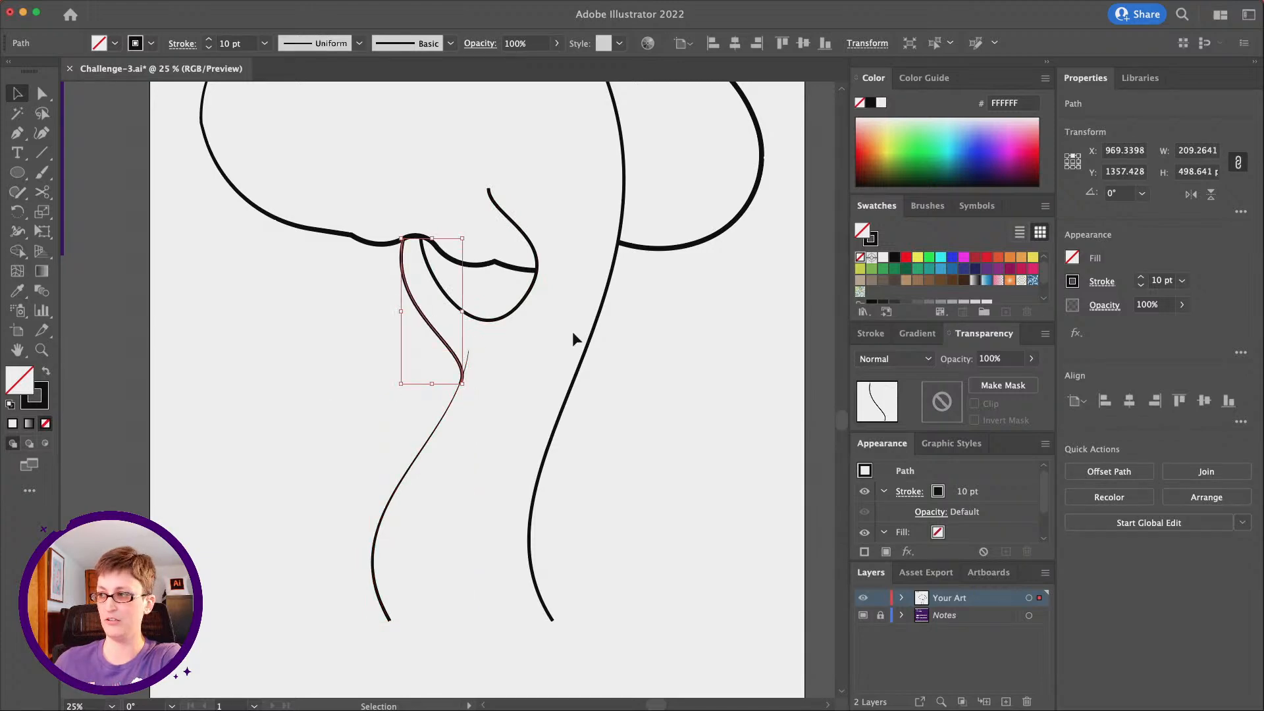
left_click(1101, 282)
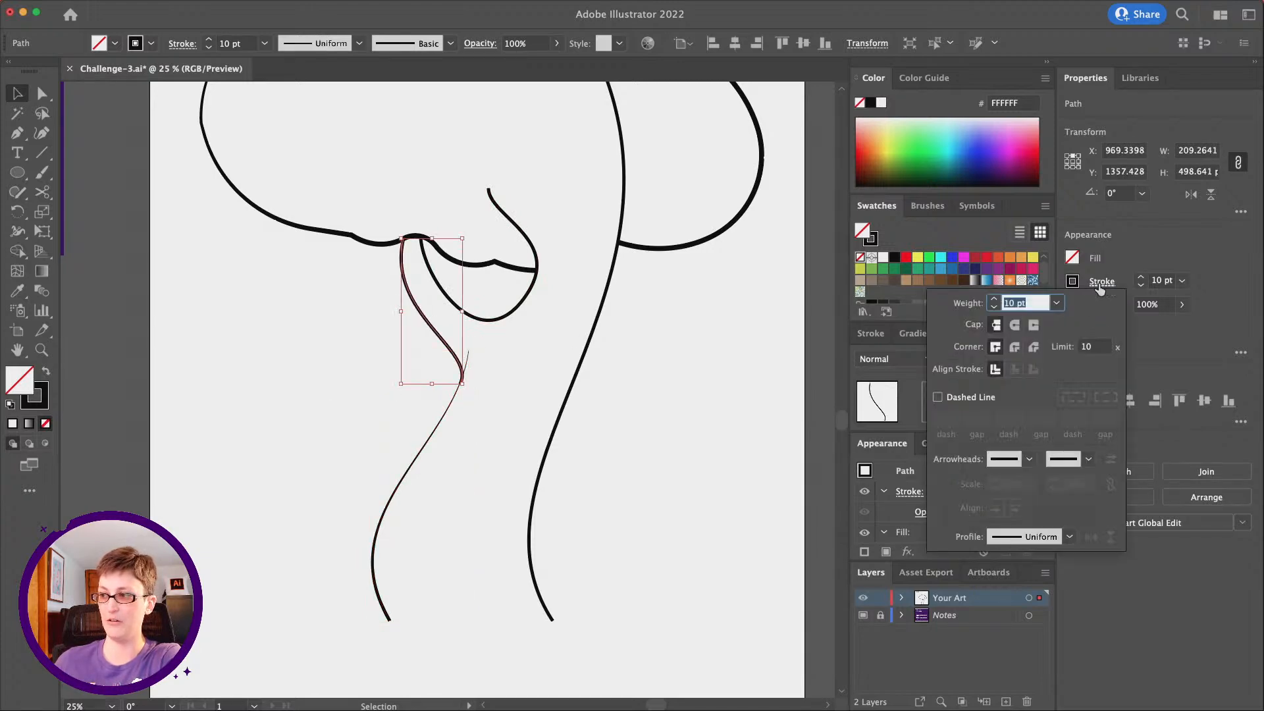
left_click(1042, 537)
left_click(1031, 448)
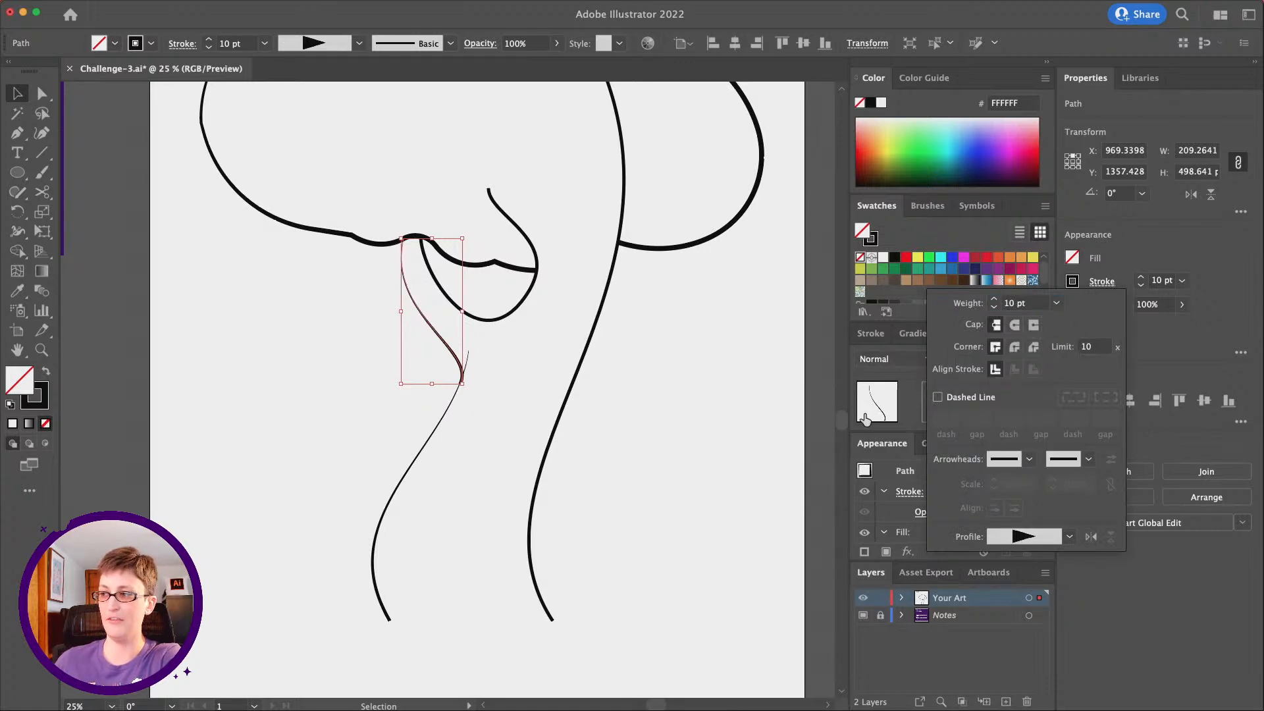
left_click(1092, 538)
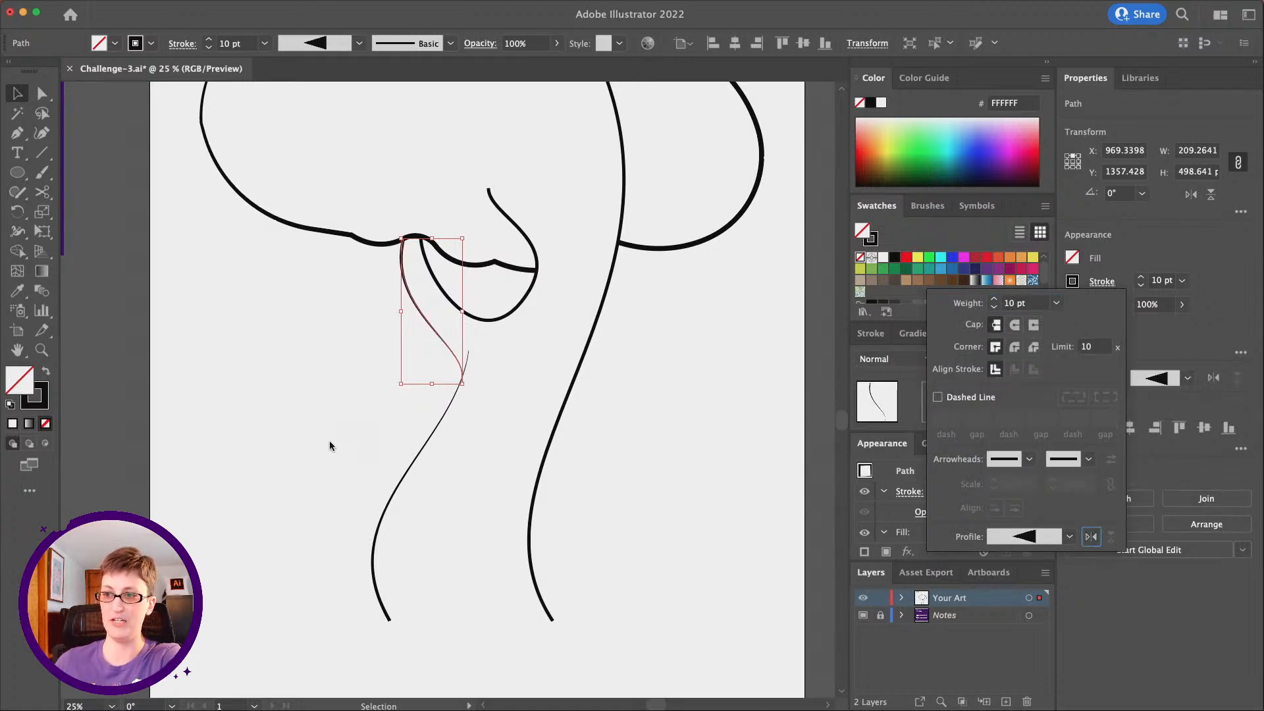
left_click(495, 380)
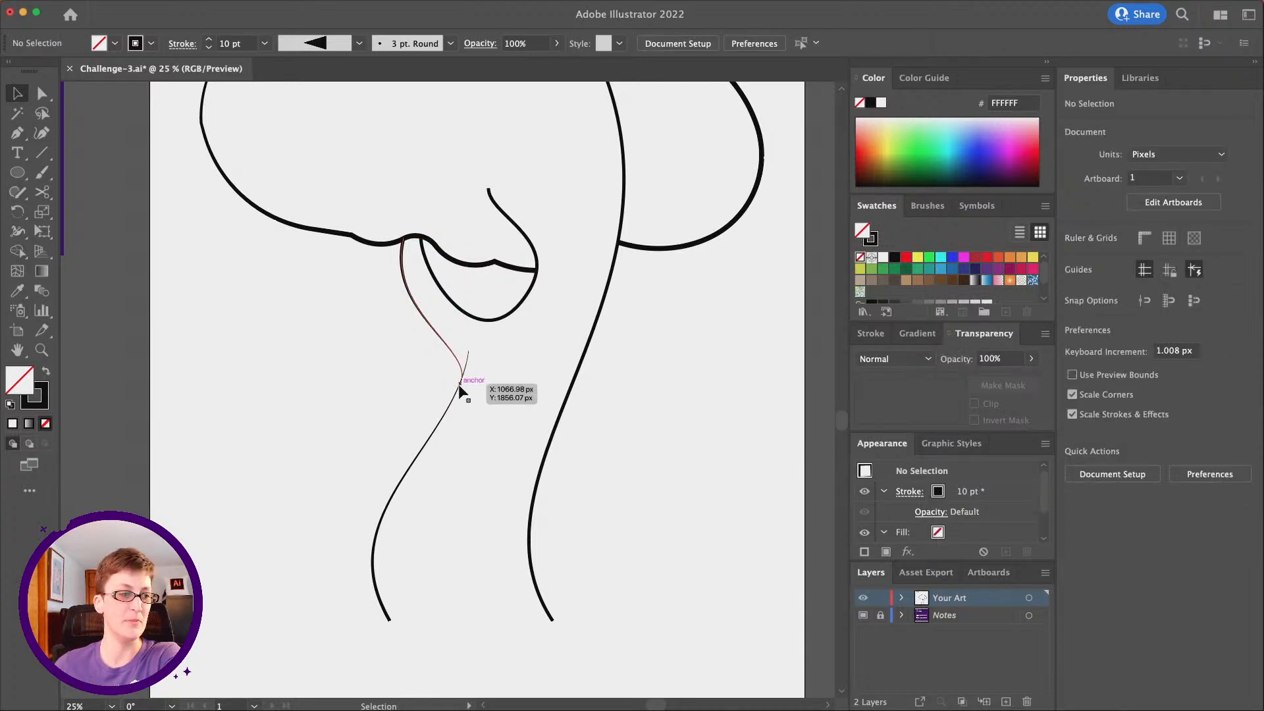
Apply the tapered Width Profile 4 to the inner branch curve hanging below the cloud and deselect it
scroll(459, 391, "up", 4)
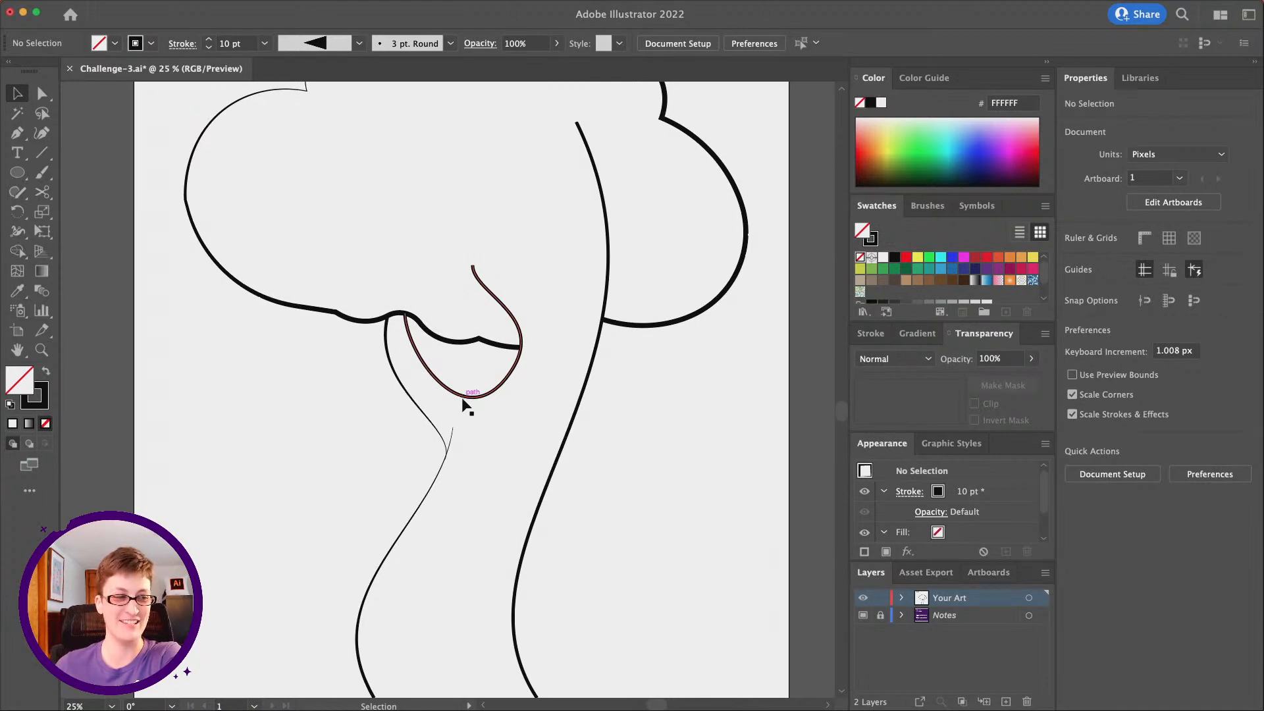
left_click(497, 299)
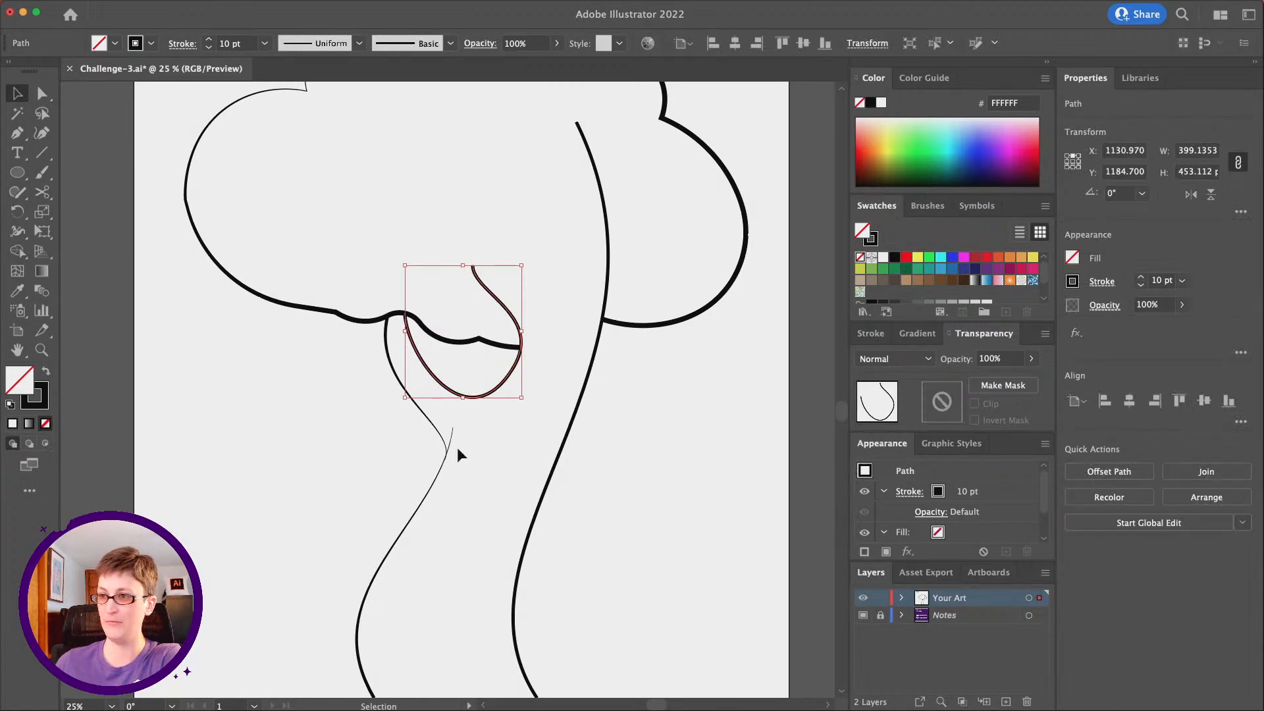
left_click(1088, 283)
left_click(1003, 539)
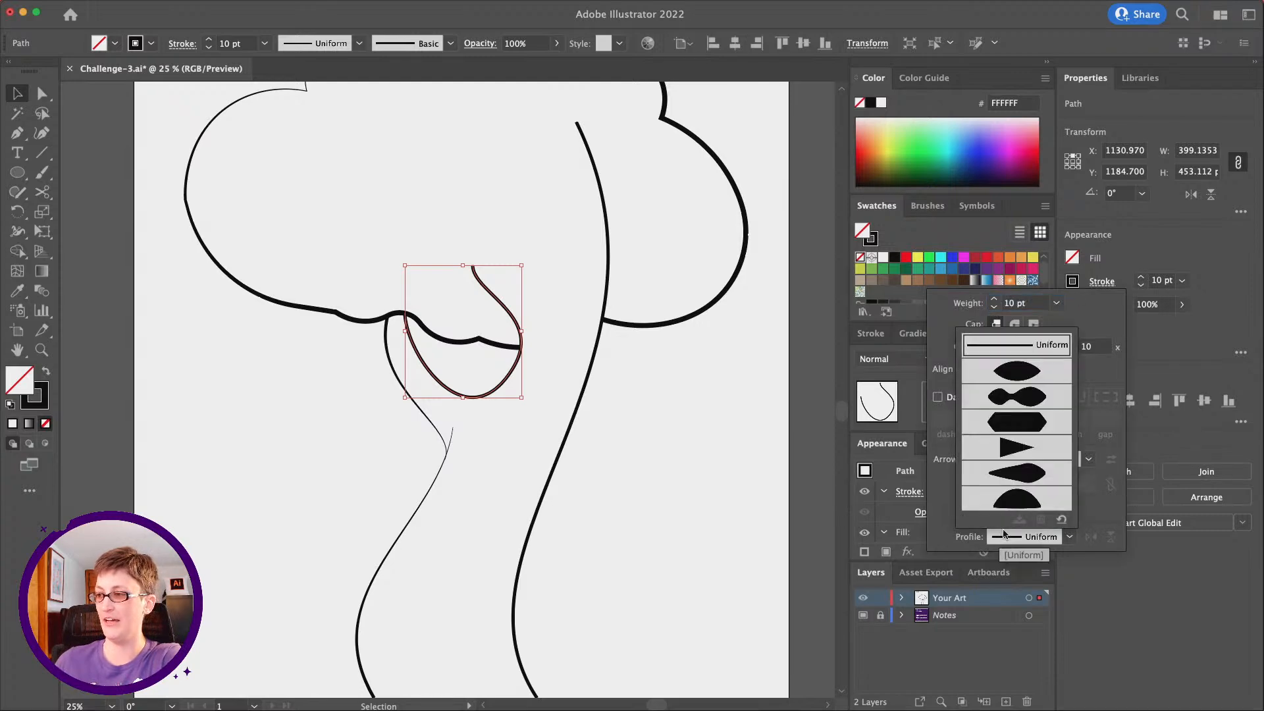
left_click(1009, 471)
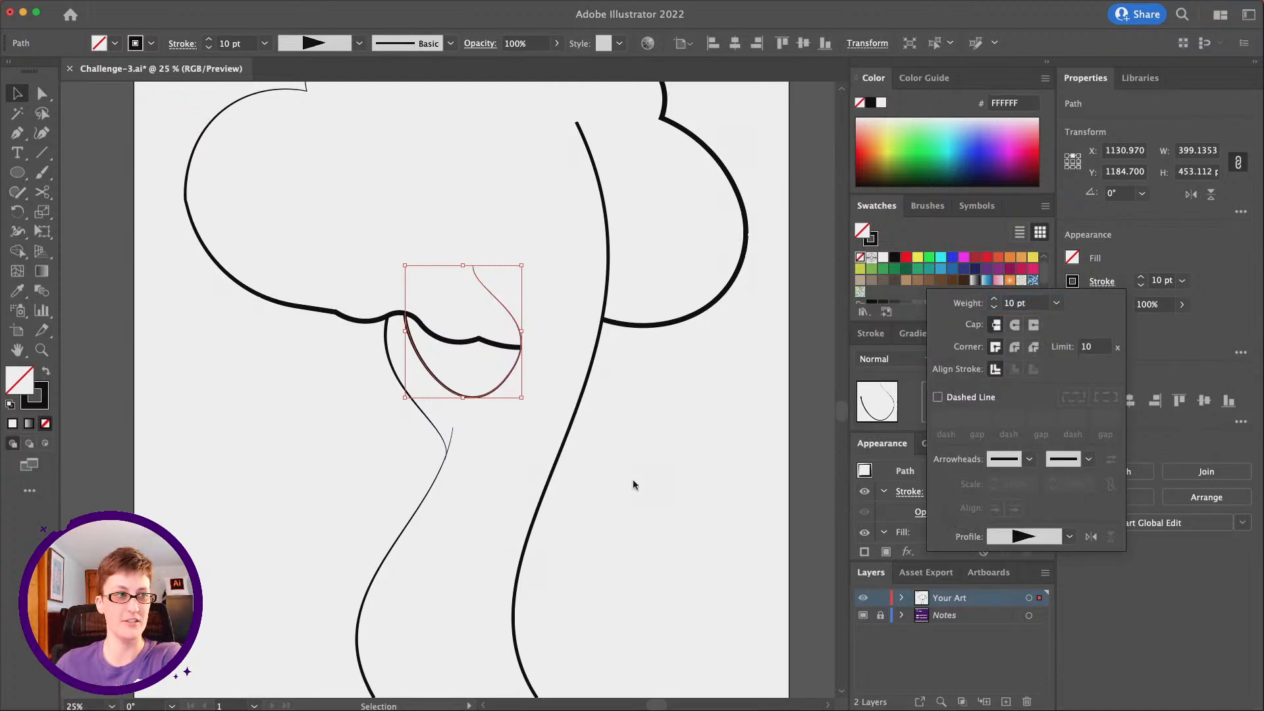
key("Escape")
scroll(633, 480, "up", 5)
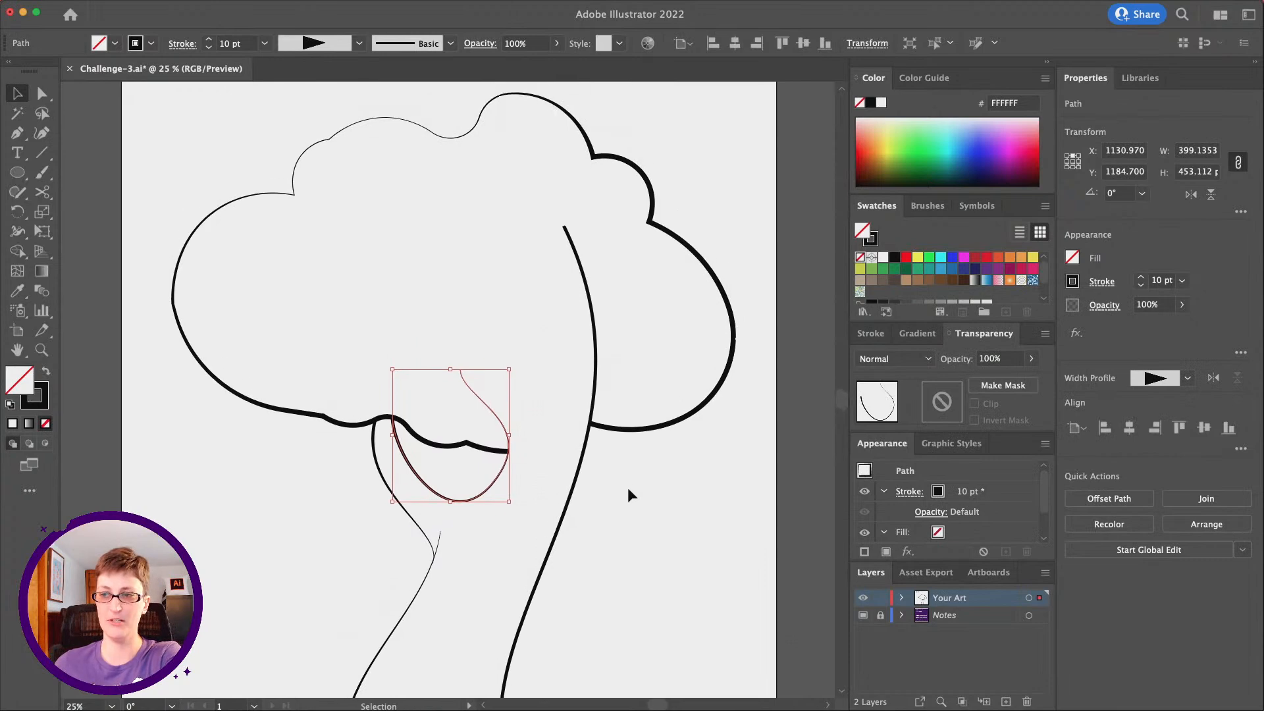
left_click(627, 487)
scroll(616, 498, "down", 1)
scroll(616, 498, "left", 1)
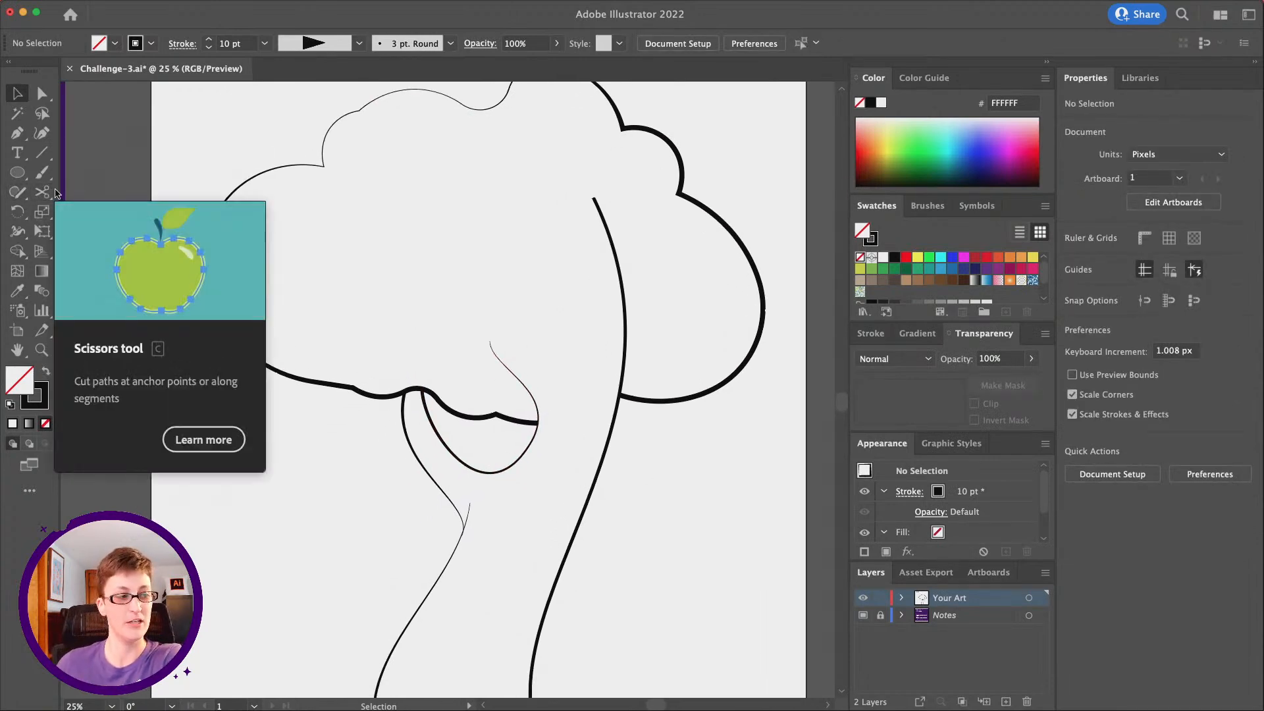
Draw an upright pentagon about 536 px wide and 509 px high in the left half of the tree crown
left_click(13, 177)
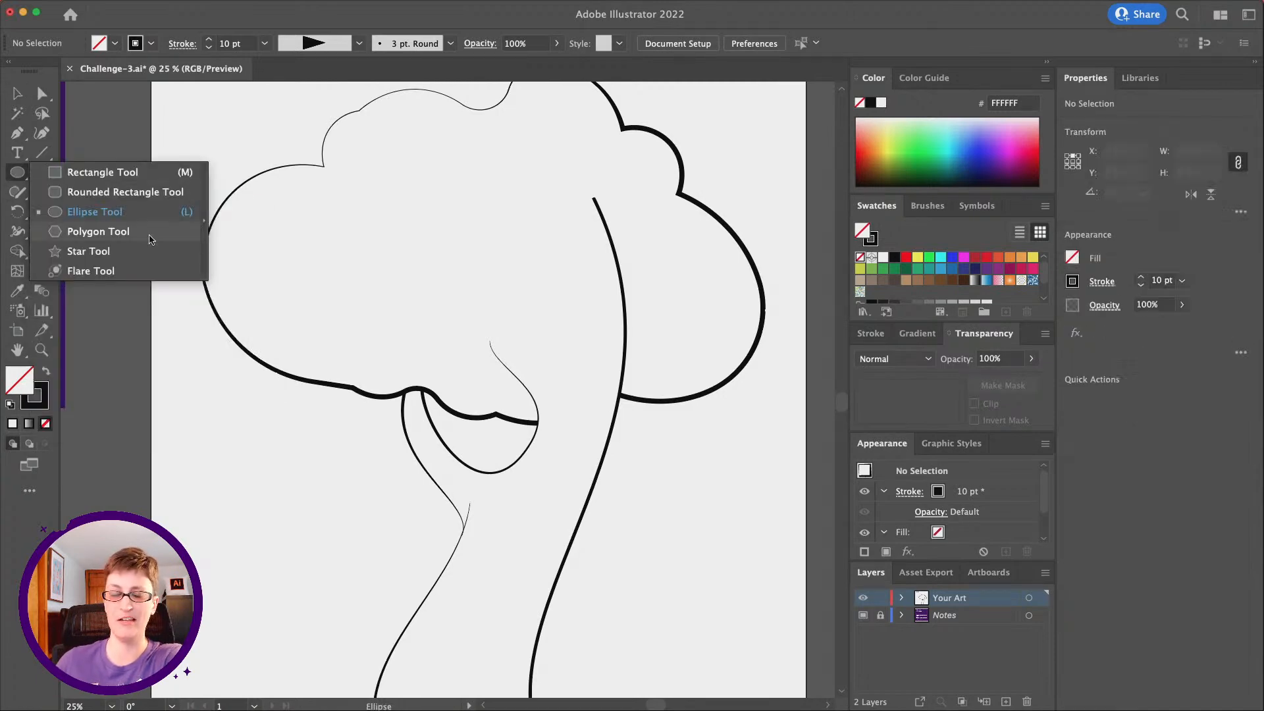
left_click(151, 240)
left_click_drag(382, 221, 443, 278)
key("Down")
key("shift")
Move the pentagon slightly down and right so it sits fully inside the cloud outline, and deselect it
left_click(16, 93)
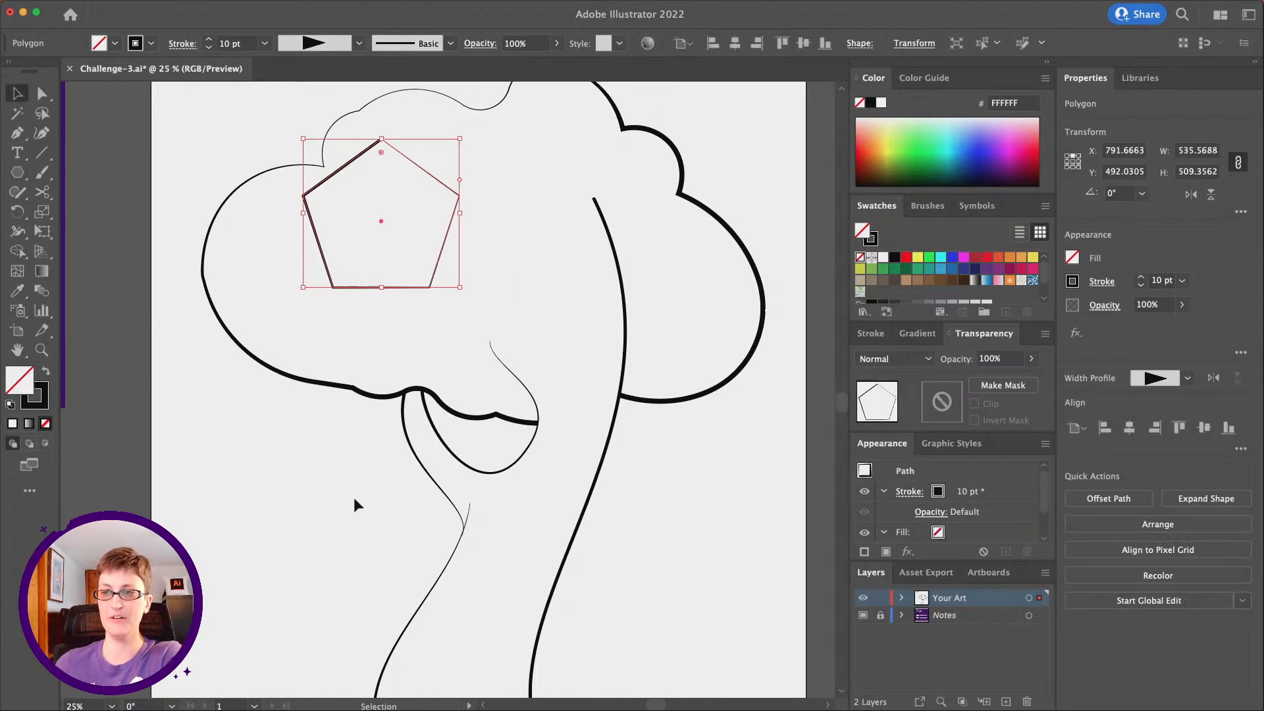
left_click(391, 279)
left_click_drag(342, 161, 369, 208)
left_click(575, 313)
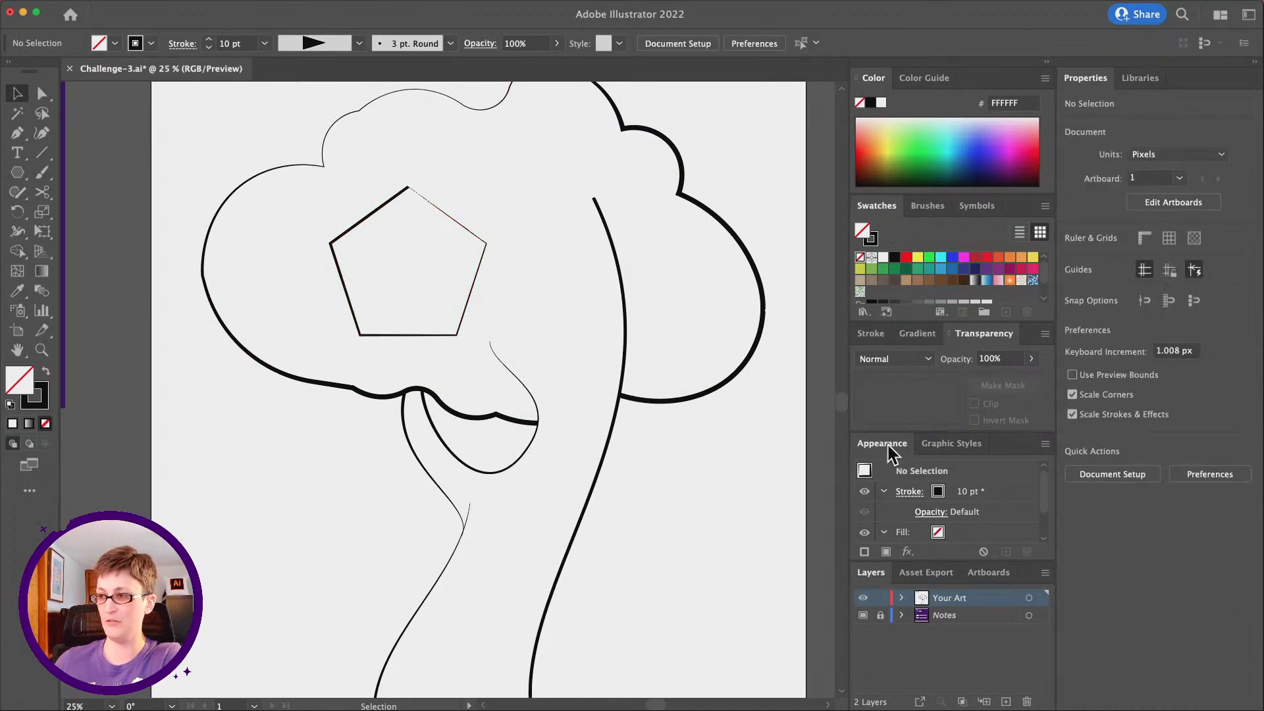
Turn on New Art Has Basic Appearance so new shapes do not inherit the tapered stroke
left_click(1044, 445)
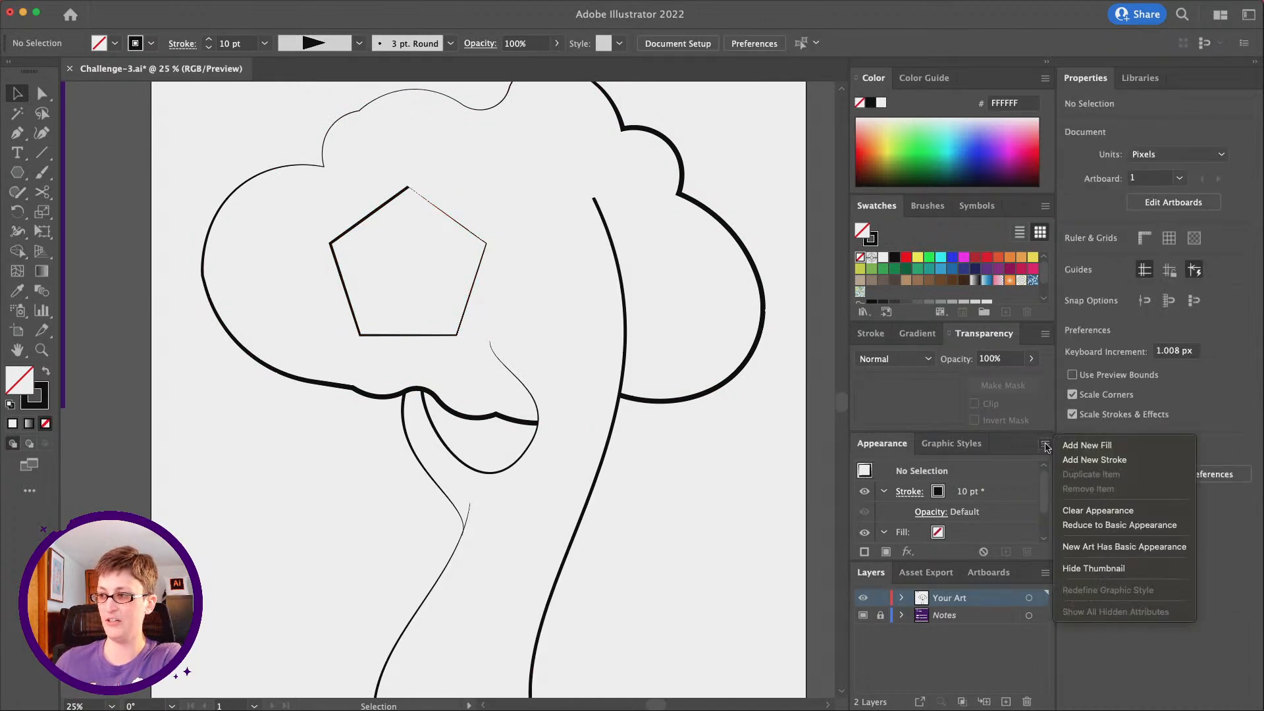
left_click(1109, 550)
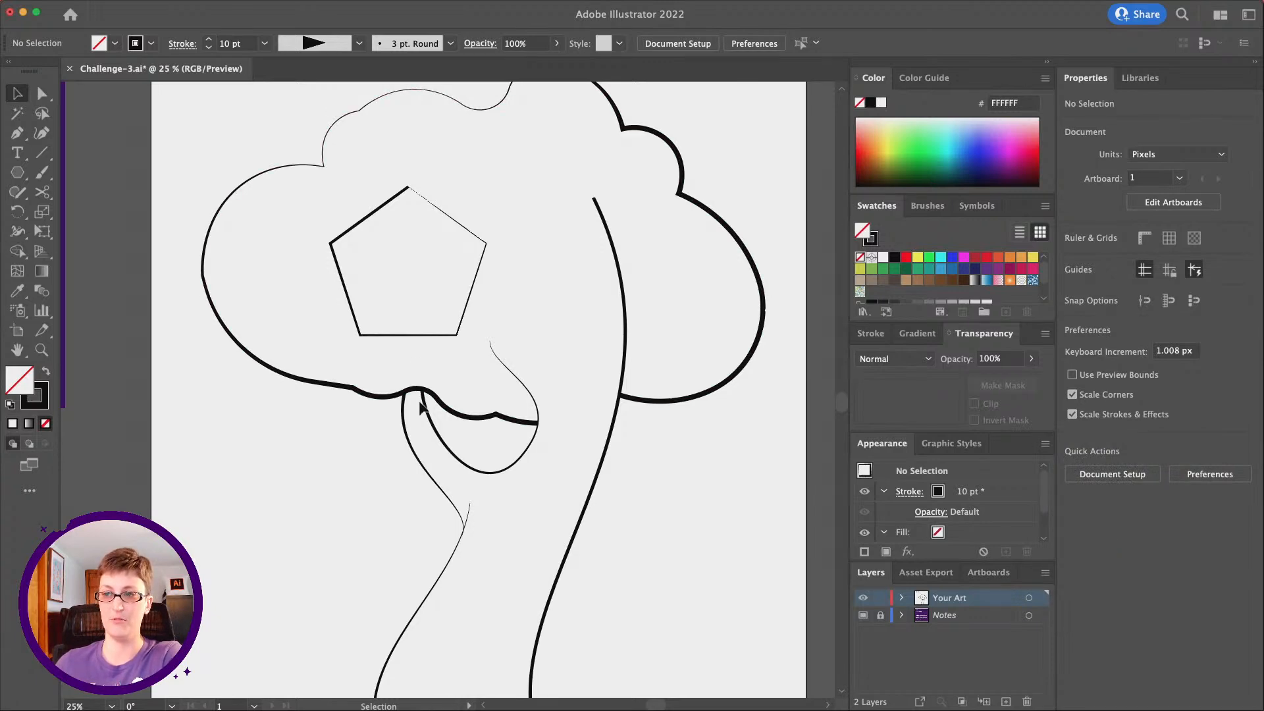
scroll(674, 567, "down", 2)
left_click_drag(555, 496, 541, 488)
left_click(527, 480)
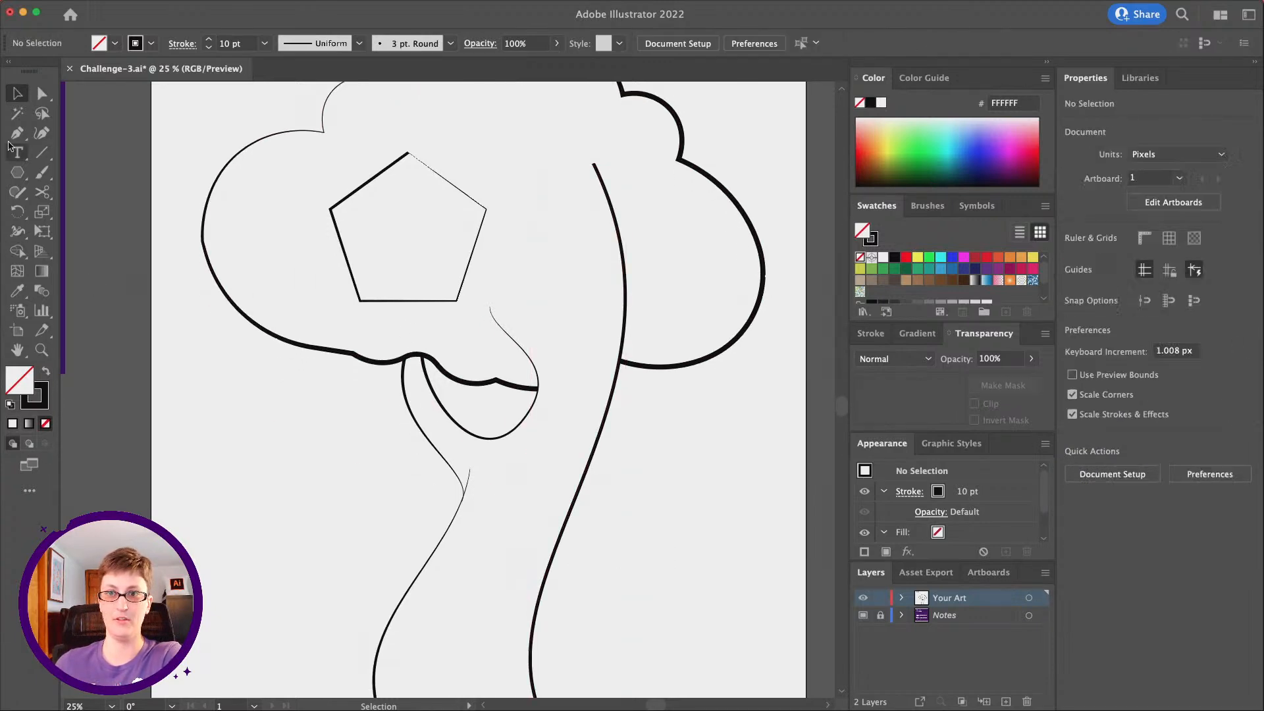
Draw a test pentagon about 418 px wide and 398 px high left of the trunk and apply Width Profile 1 to its stroke
left_click(17, 172)
left_click_drag(216, 410, 260, 461)
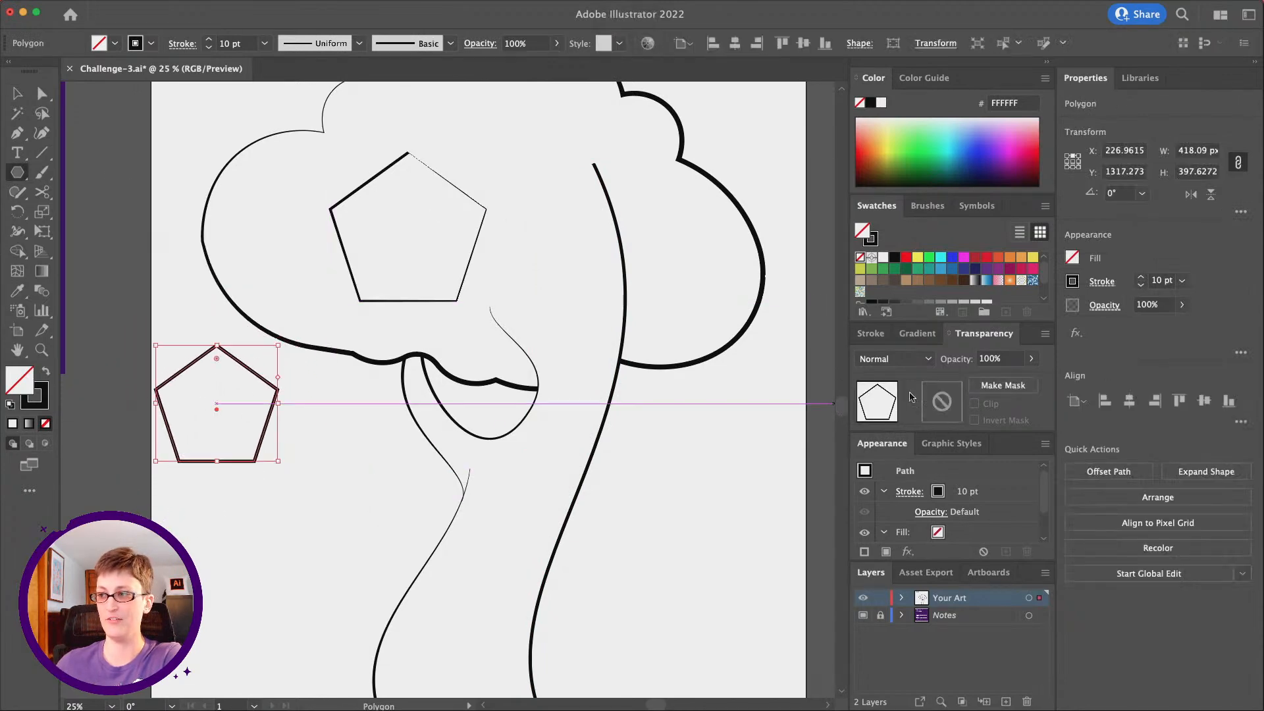
left_click(906, 492)
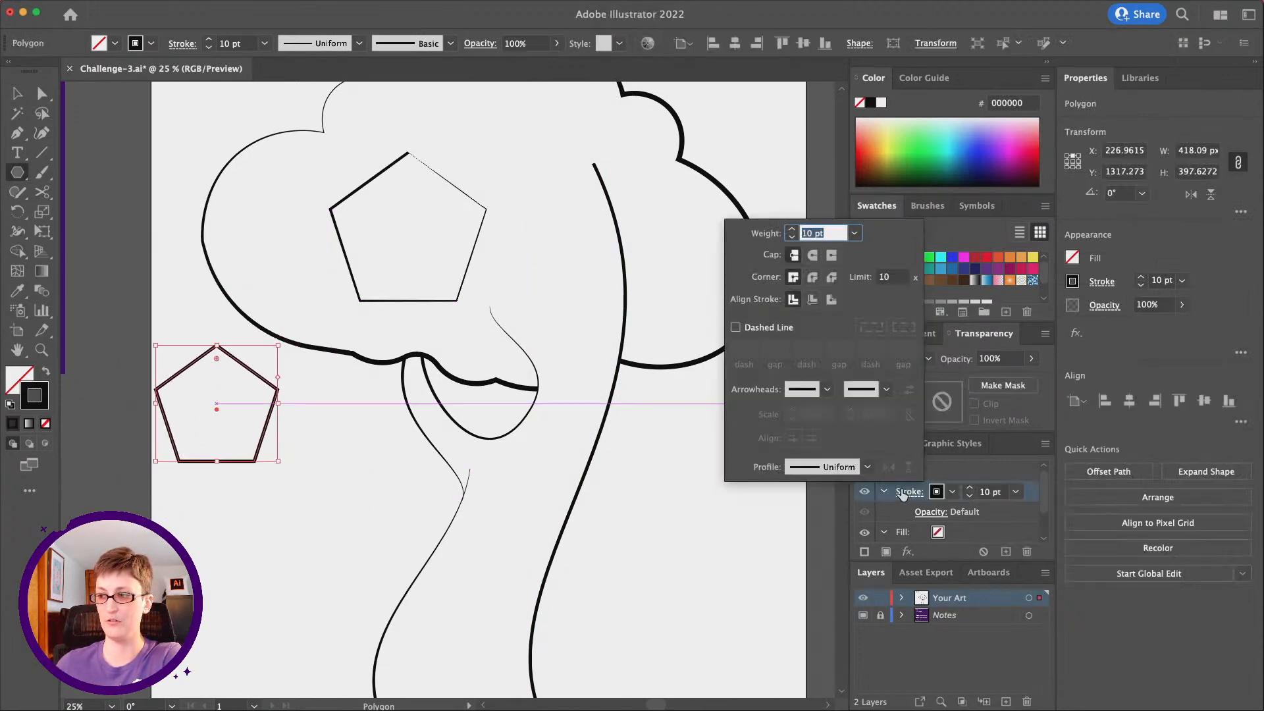
left_click(817, 464)
left_click(825, 513)
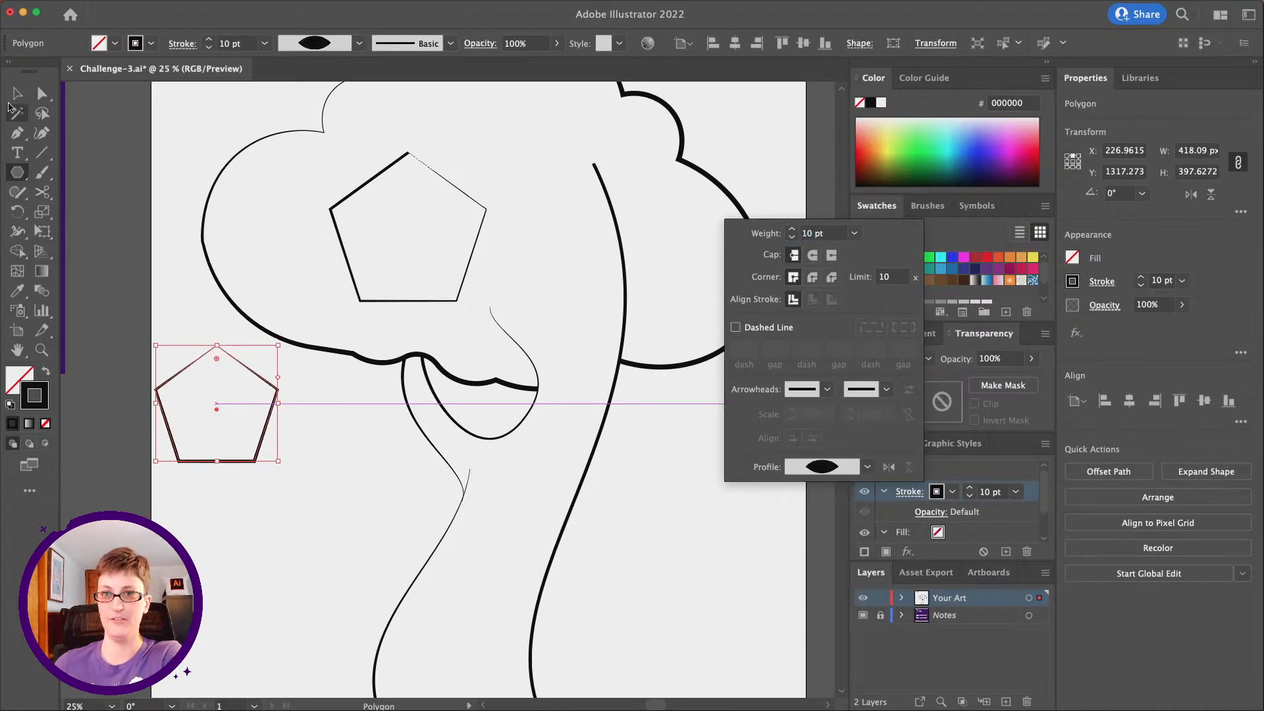
Delete the test pentagon beside the trunk
left_click(18, 96)
mouse_move(287, 435)
left_mouse_down()
mouse_move(386, 496)
mouse_move(366, 502)
mouse_move(366, 474)
mouse_move(452, 536)
mouse_move(298, 421)
left_mouse_up()
key("super+z")
left_click(17, 94)
left_click(337, 527)
left_click_drag(326, 565, 238, 440)
scroll(245, 444, "right", 1)
key("BackSpace")
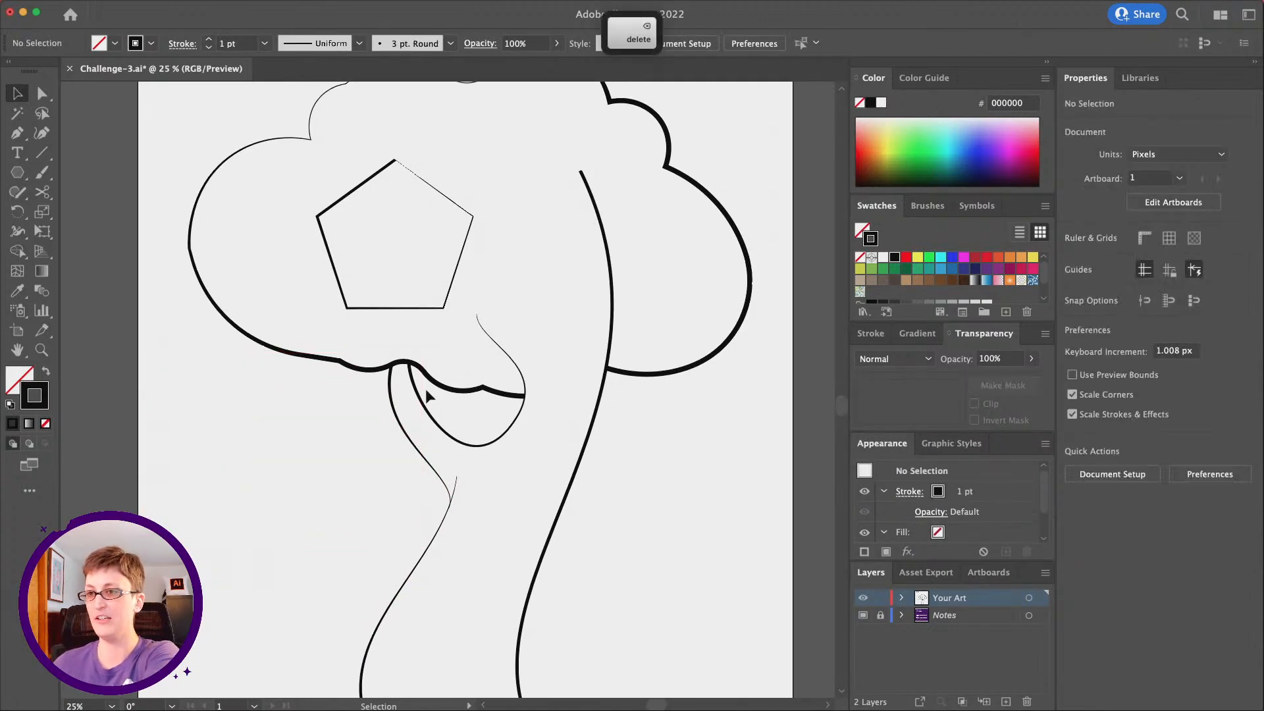
Turn off the New Art Has Basic Appearance option
scroll(343, 421, "up", 1)
left_click(1045, 444)
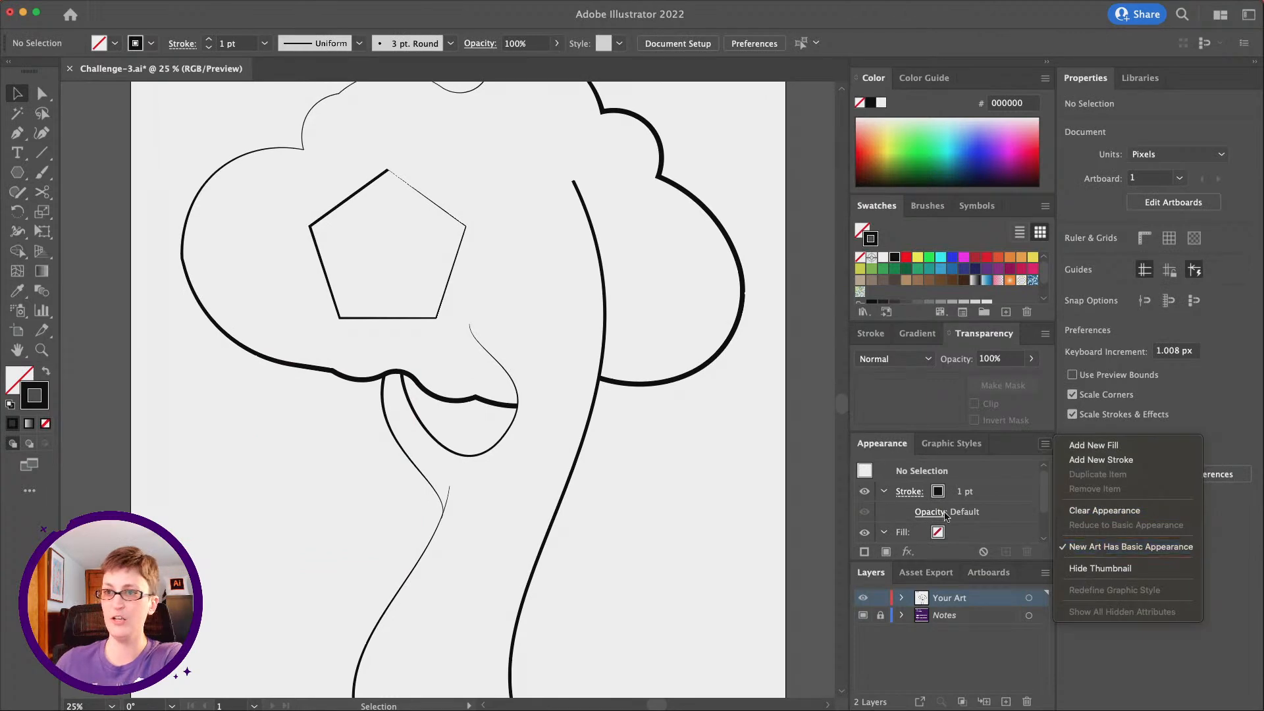
left_click(1094, 550)
scroll(317, 336, "right", 2)
scroll(318, 335, "up", 1)
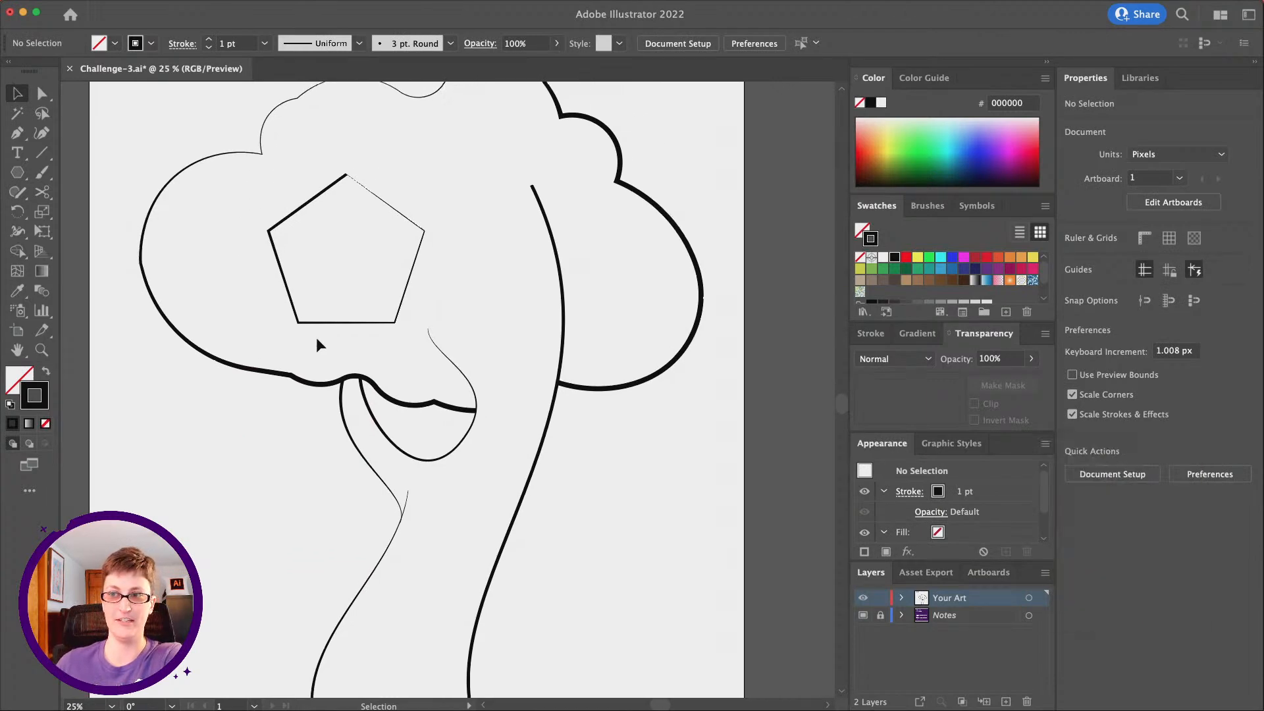
Set the stroke of the pentagon inside the cloud to the Uniform width profile
left_click(342, 221)
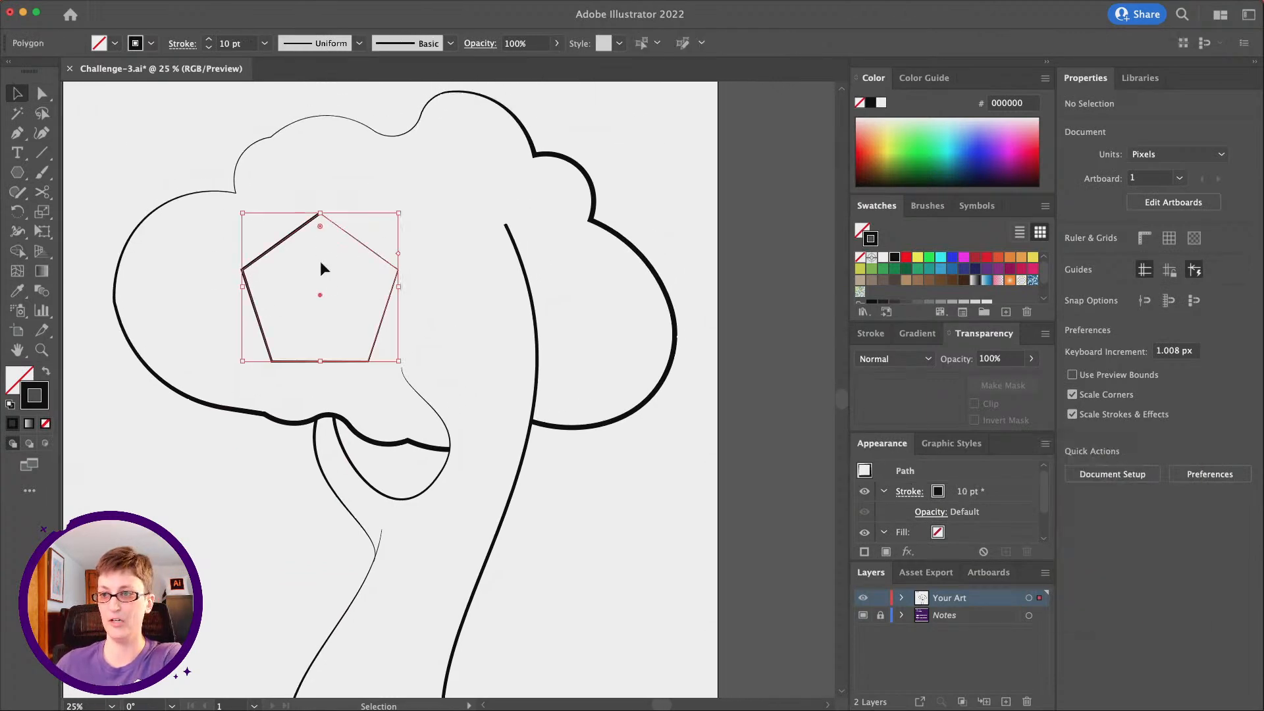
left_click(1159, 378)
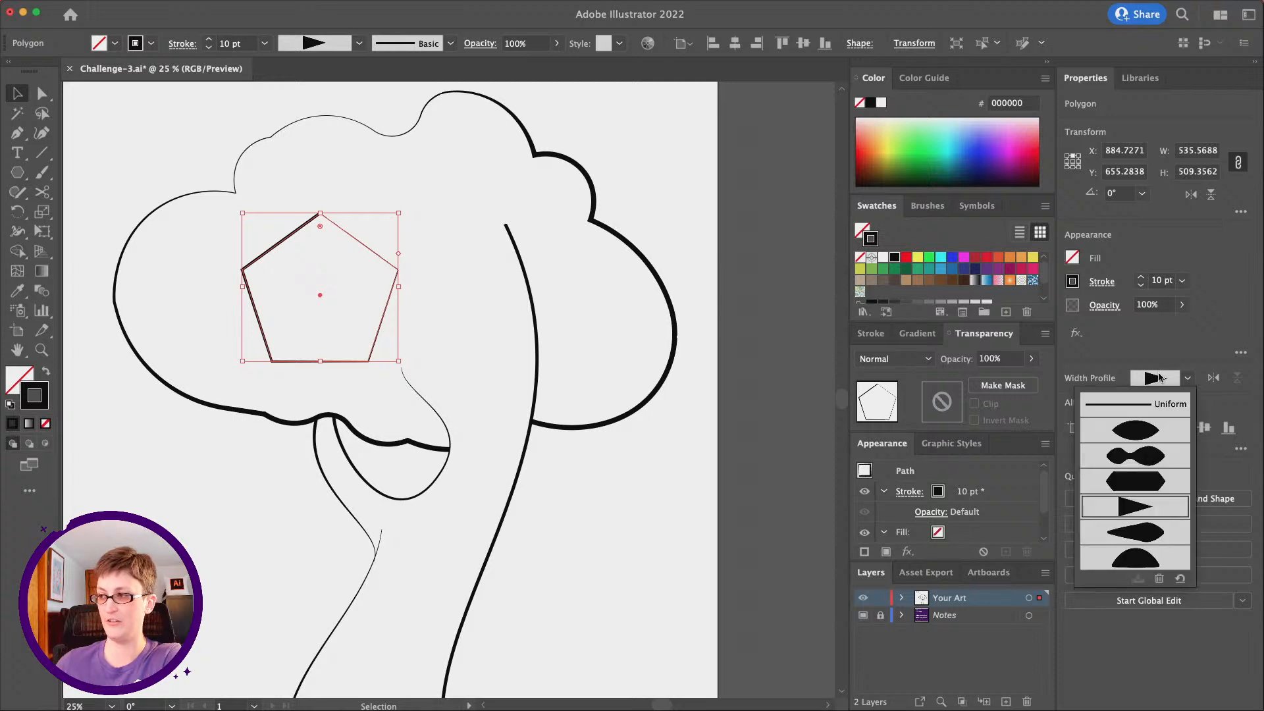
left_click(1144, 410)
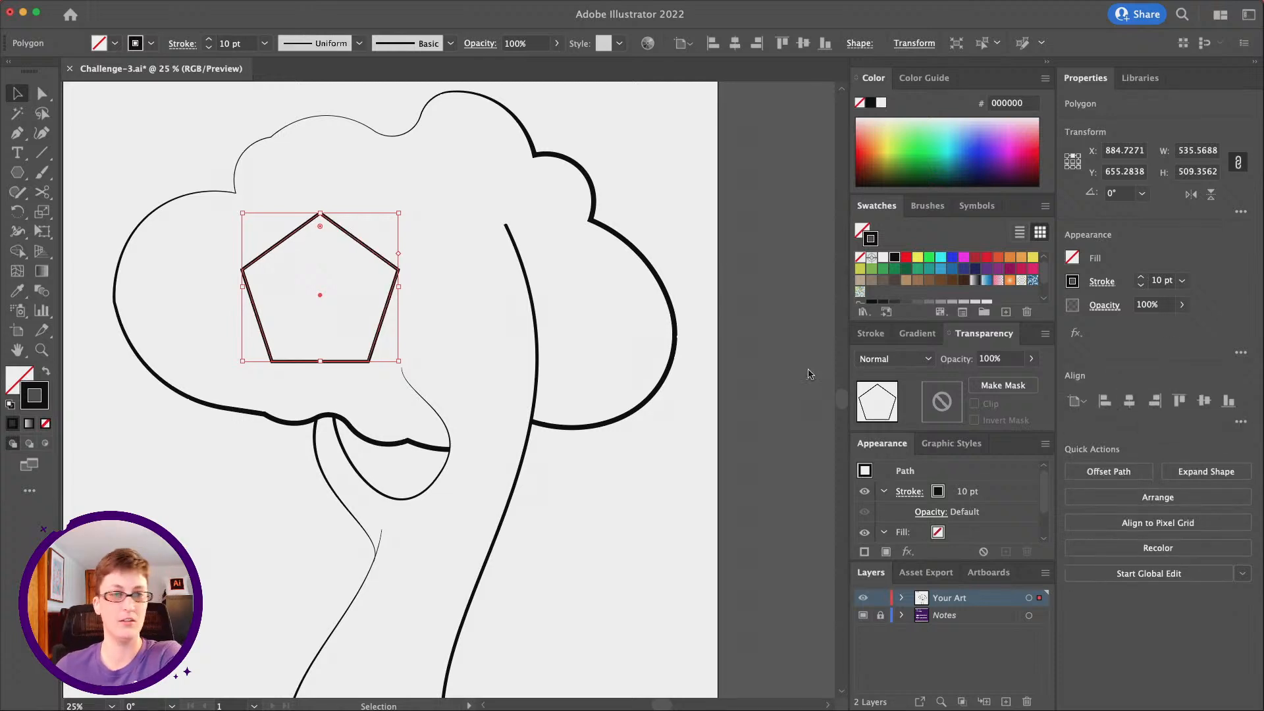
mouse_move(384, 259)
left_mouse_down()
mouse_move(369, 258)
mouse_move(385, 264)
left_mouse_up()
Duplicate the pentagon in place and move the copy about 633 px horizontally to the right
key("super")
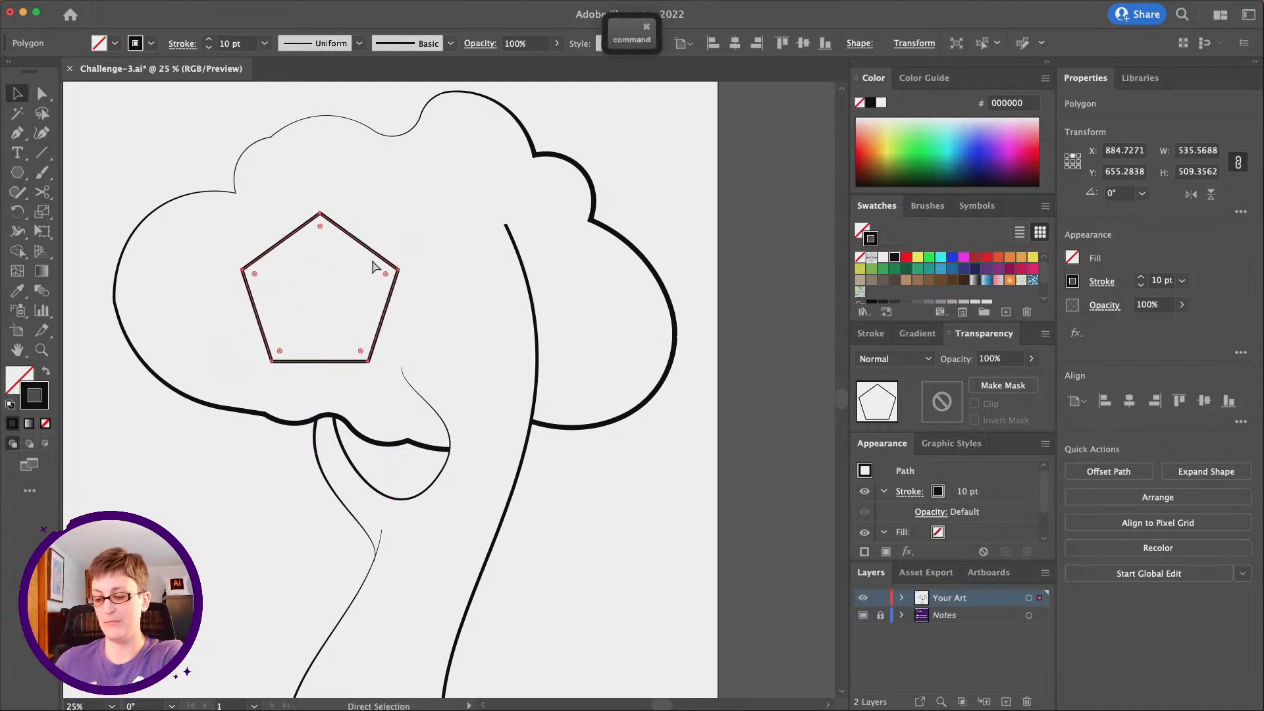
key("super+f")
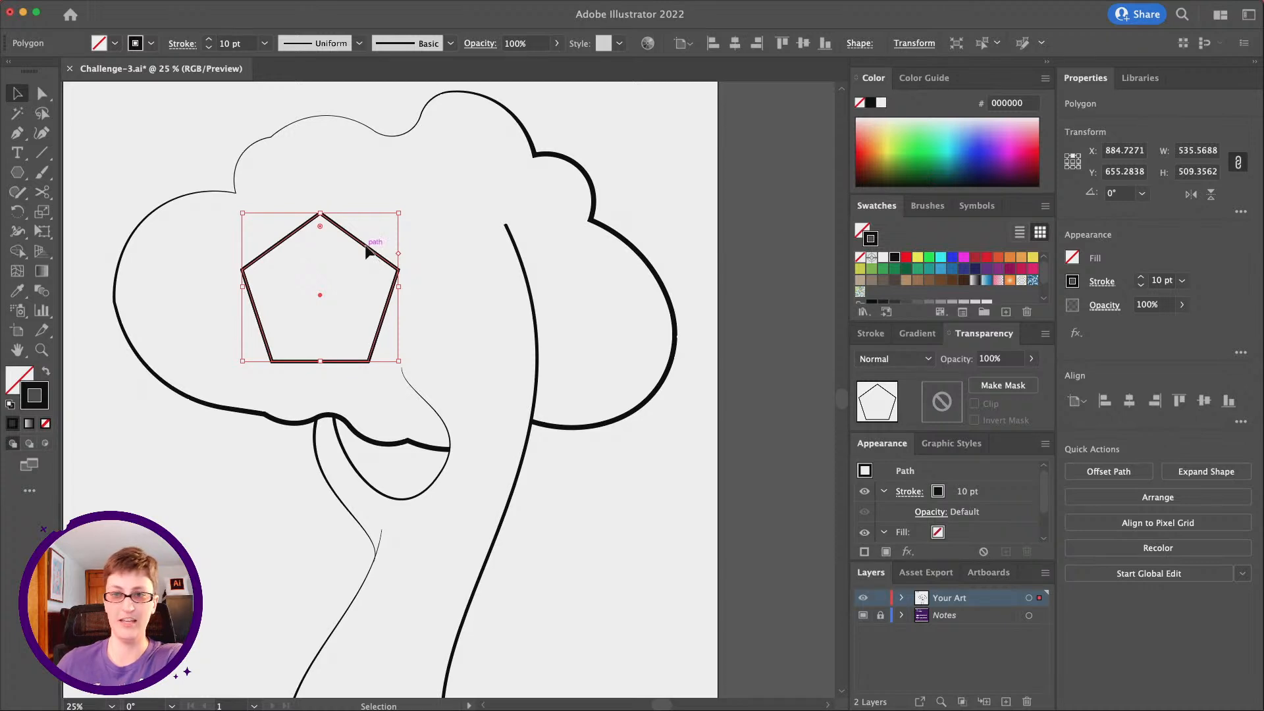
left_click_drag(367, 251, 549, 248)
scroll(532, 260, "right", 1)
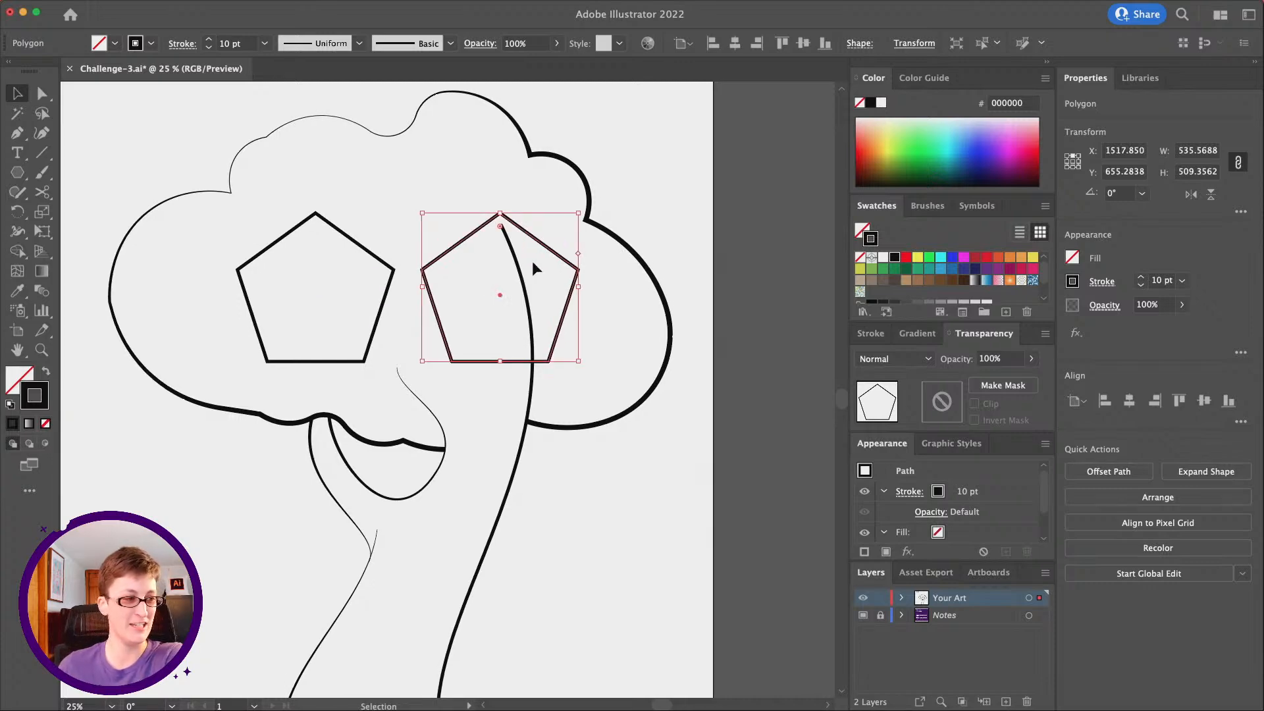
scroll(532, 261, "right", 1)
Delete the left corner anchor point of the copied pentagon to open its path
left_click(42, 94)
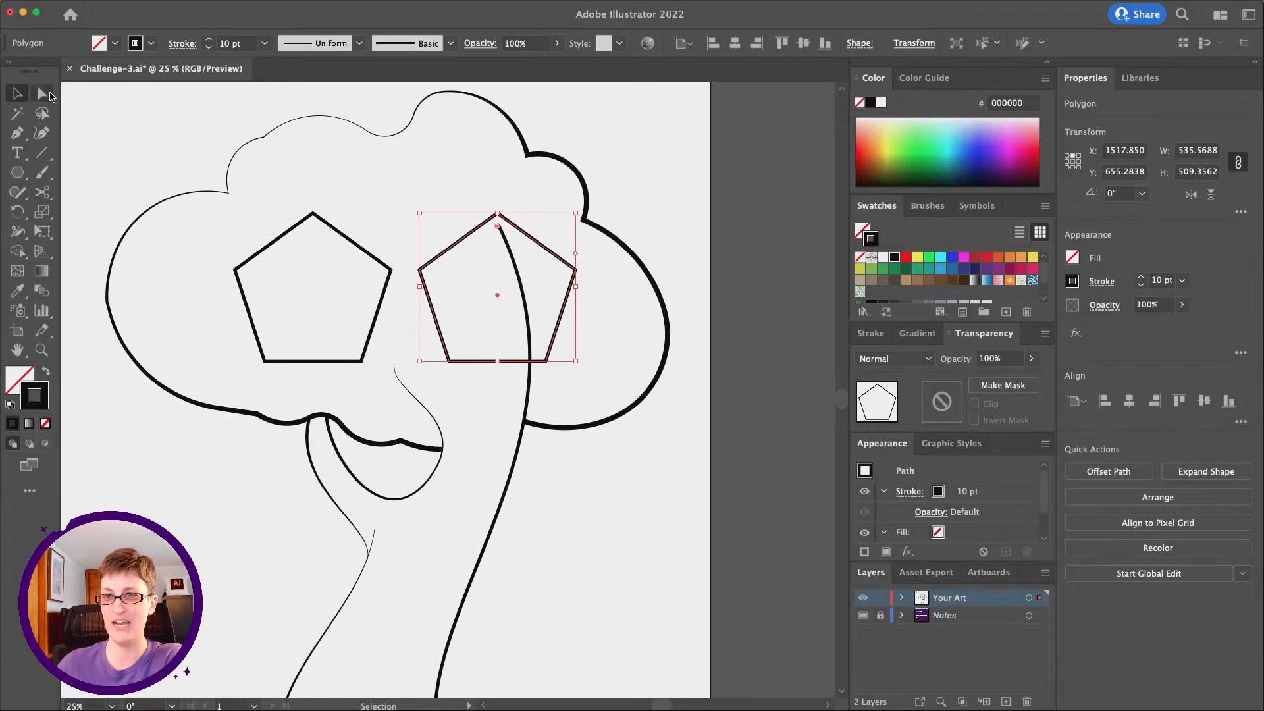
left_click(404, 261)
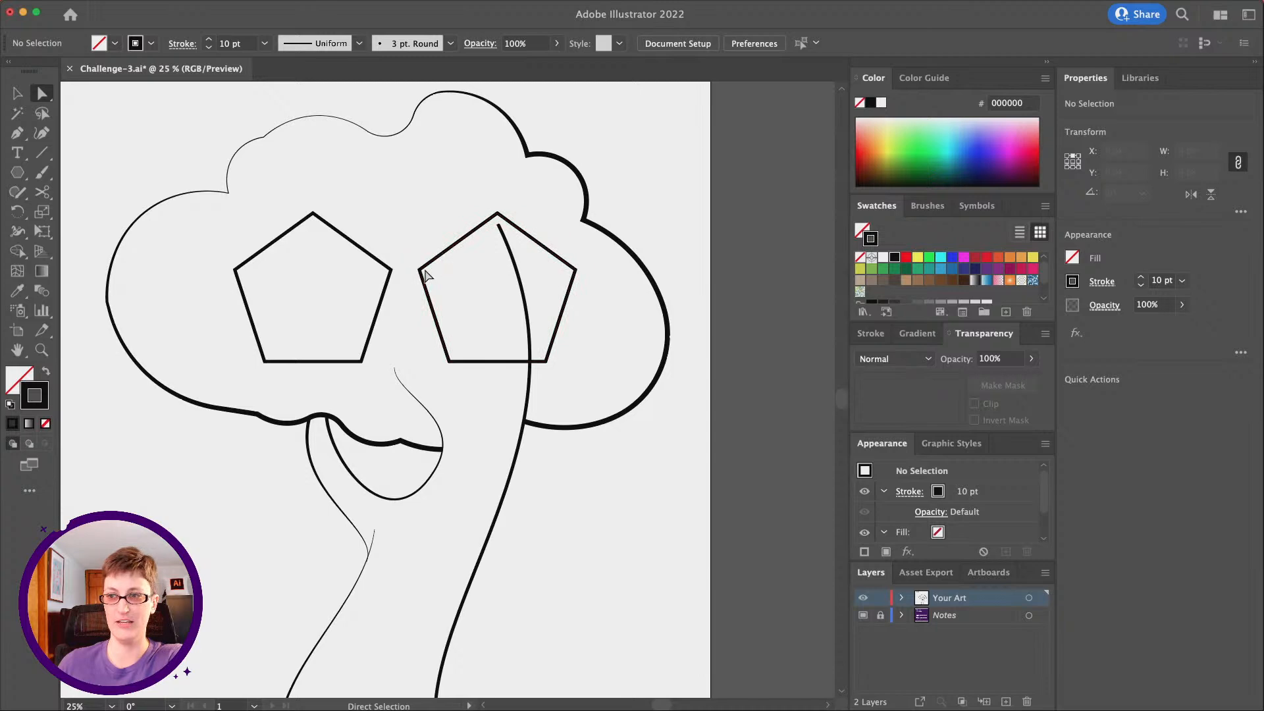
left_click(421, 270)
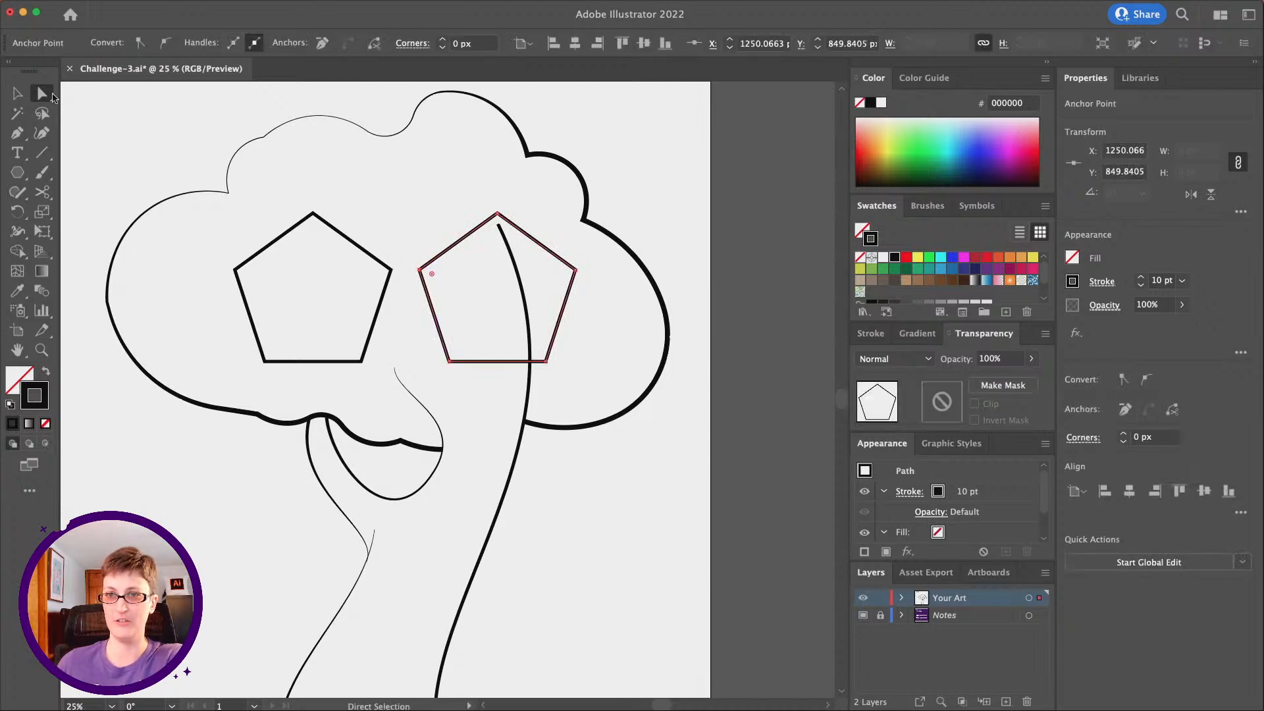
key("Delete")
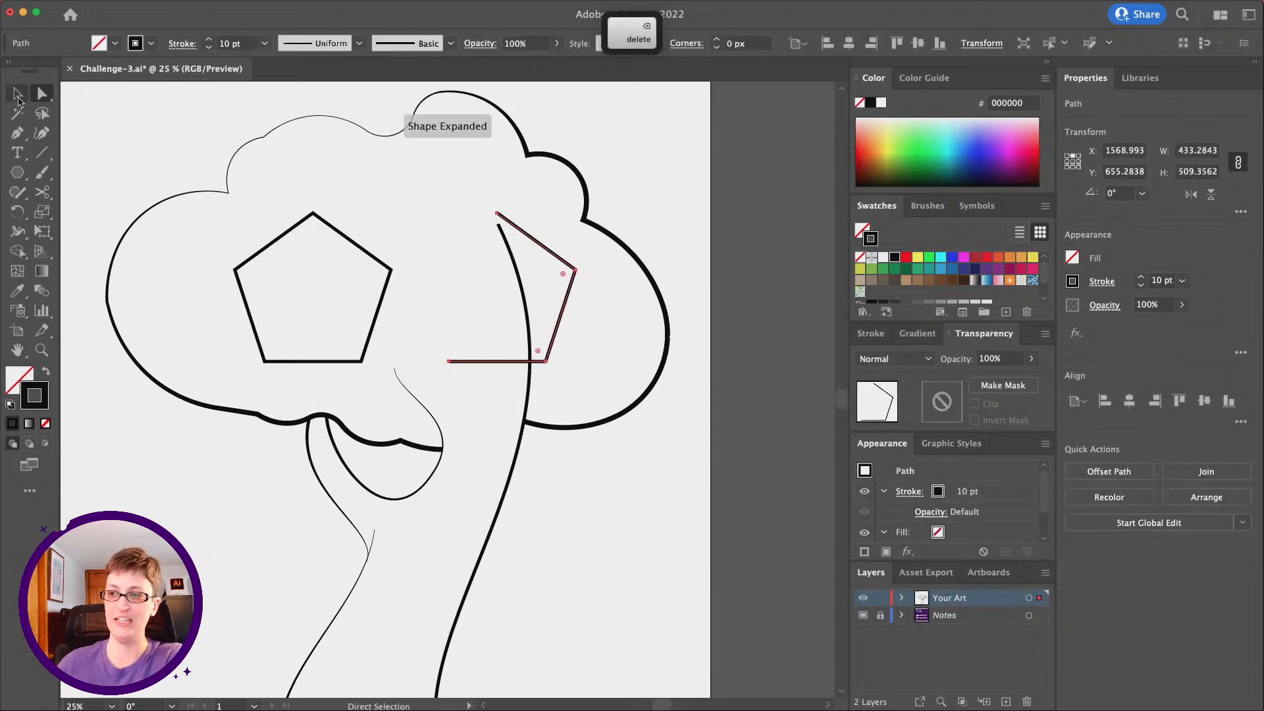
Move the opened three-sided path closer to the complete pentagon and deselect it
key("v")
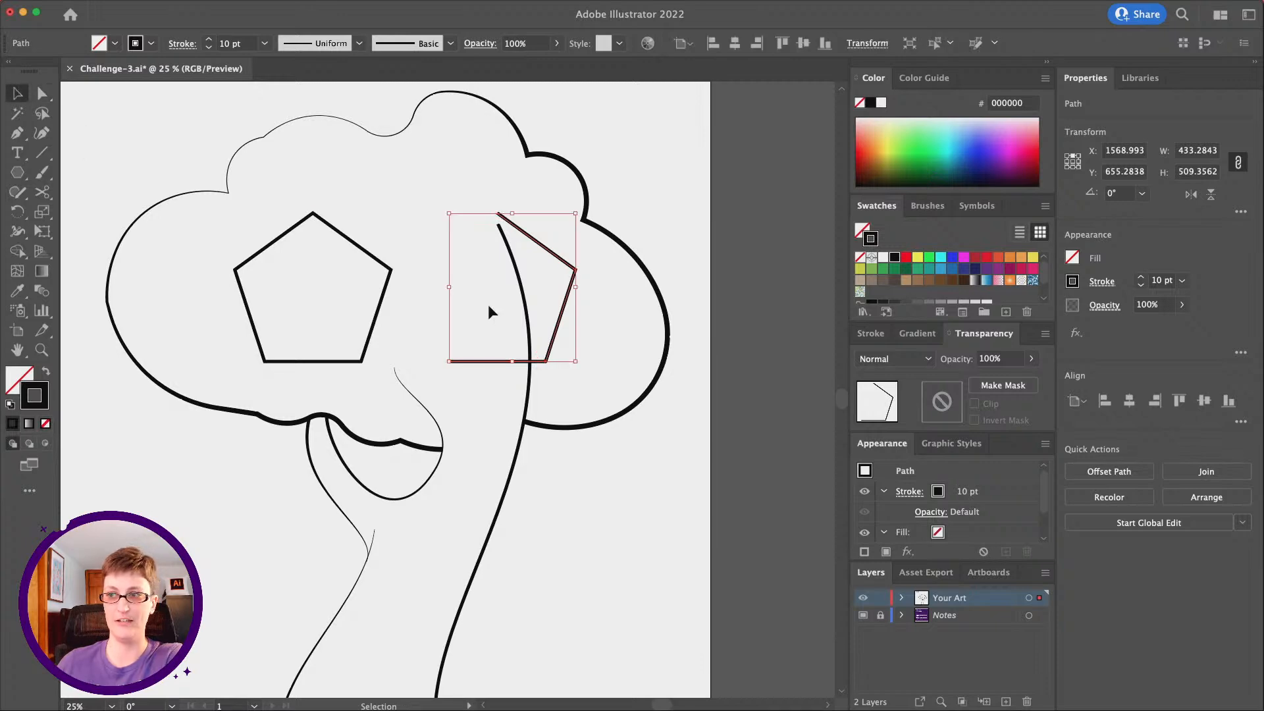
left_click(570, 332)
left_click_drag(559, 331, 523, 330)
left_click(593, 338)
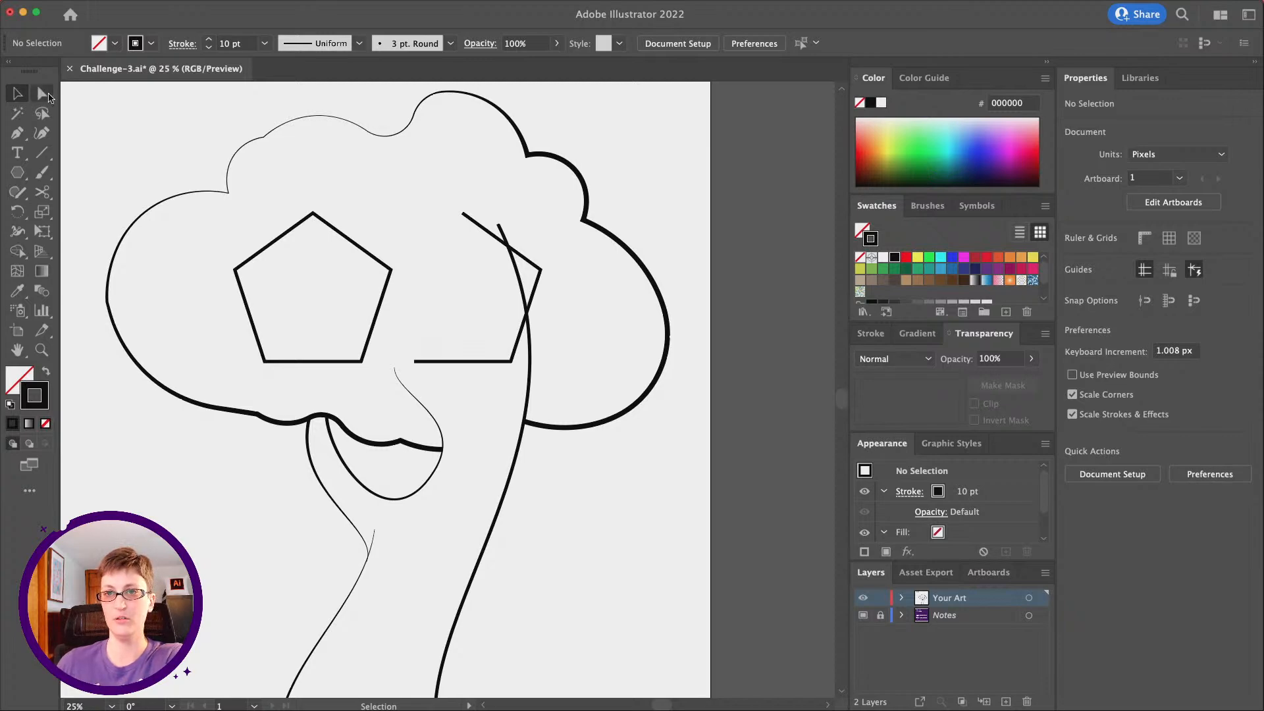
Paste a copy of the complete pentagon in front and enlarge it around its centre to about 614 by 584 px
left_click(318, 216)
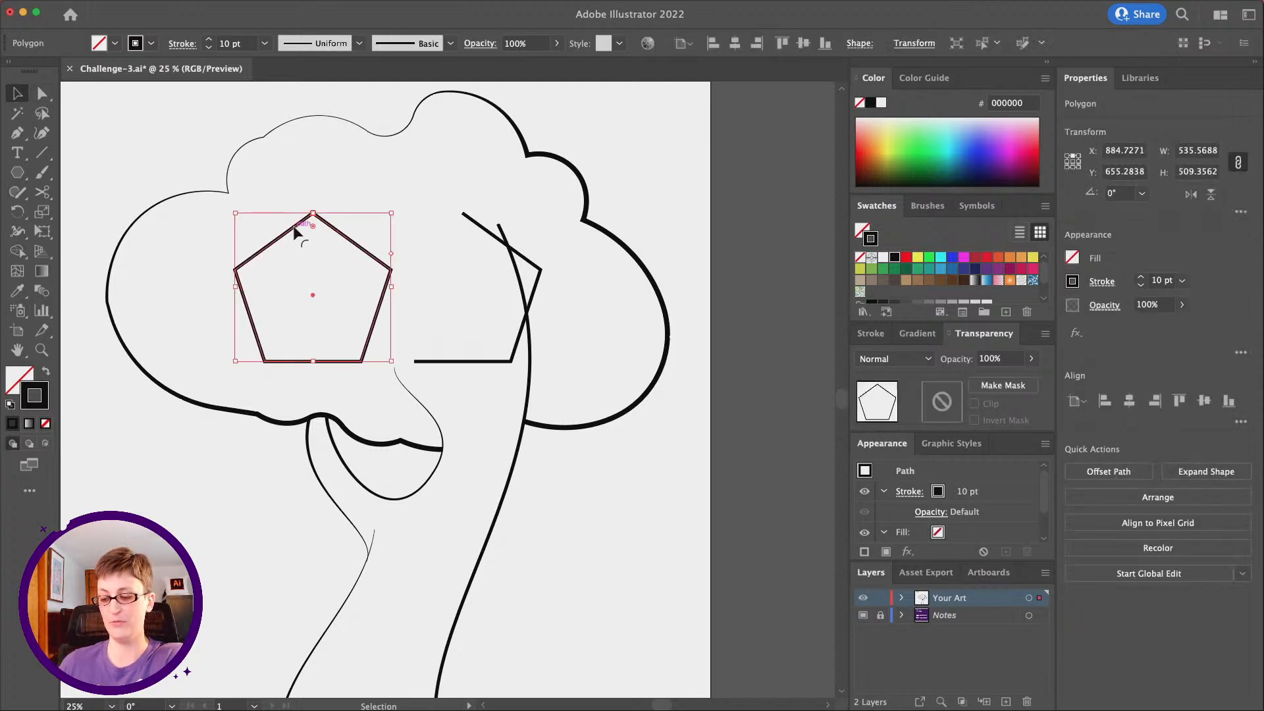
key("super+c")
key("super+f")
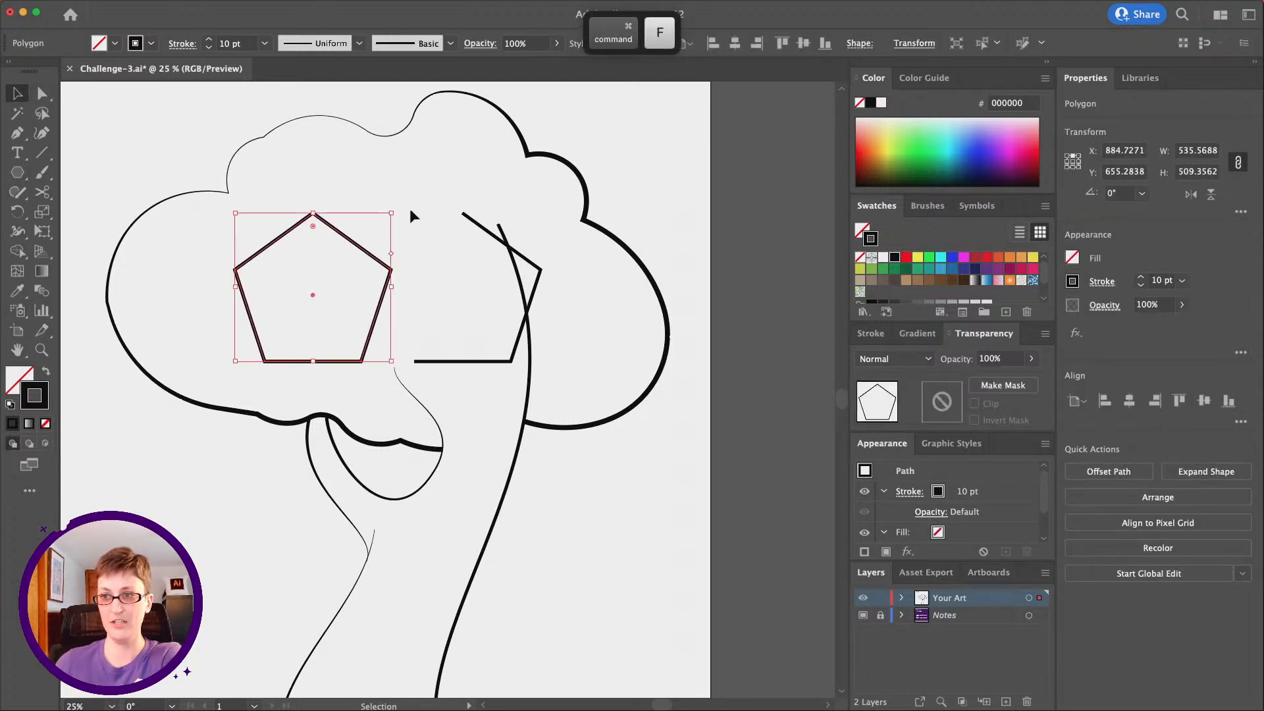
left_click_drag(393, 212, 411, 202)
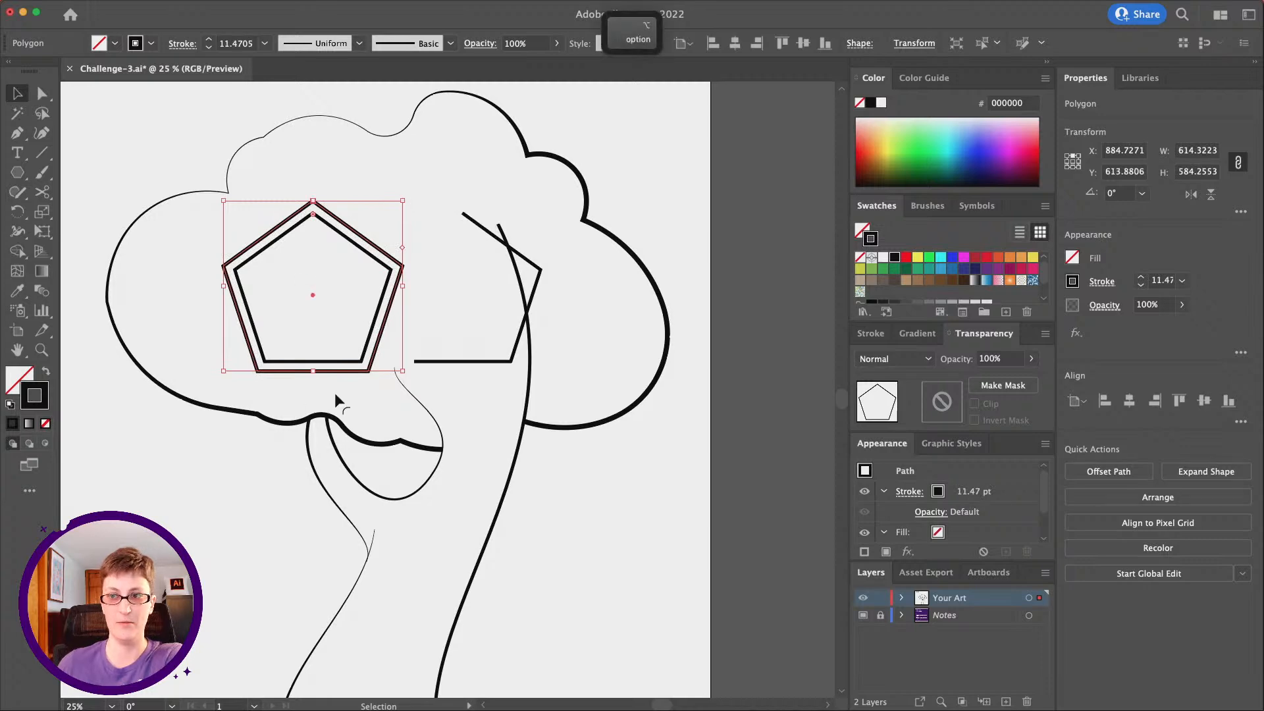
Delete the two lower anchor points of the enlarged outer pentagon so only its peaked roof lines remain
key("a")
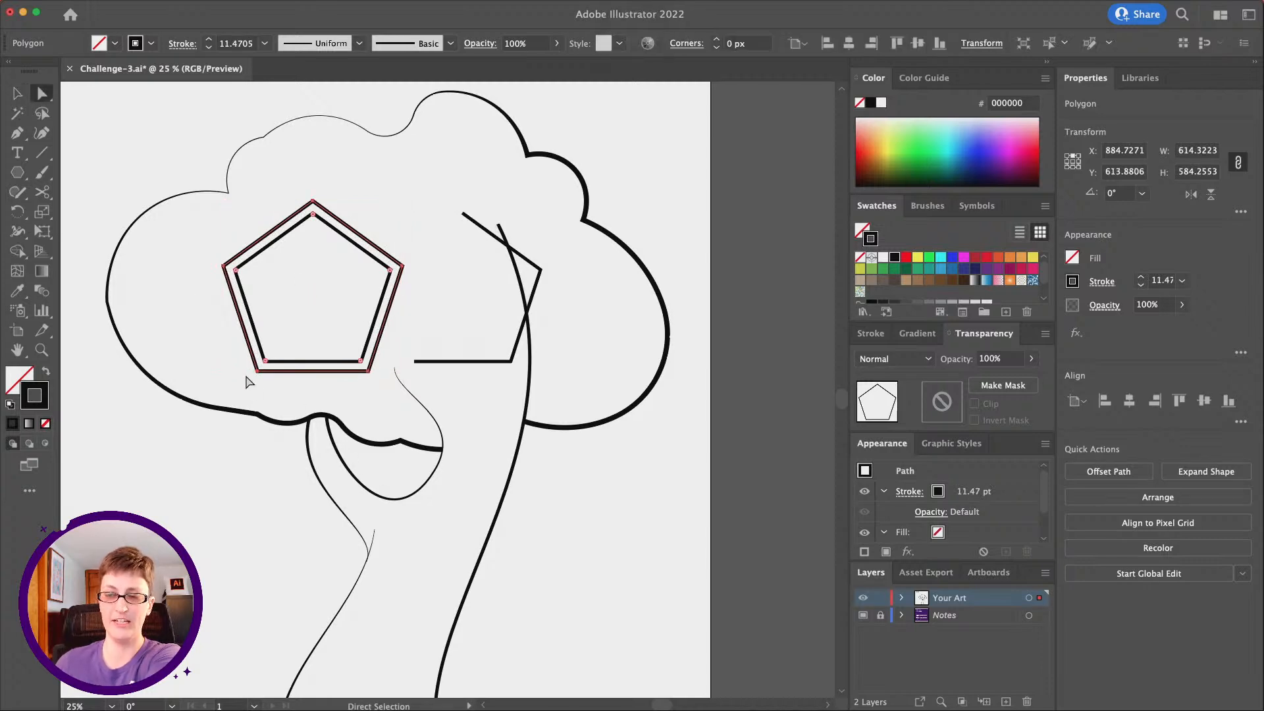
left_click(256, 371)
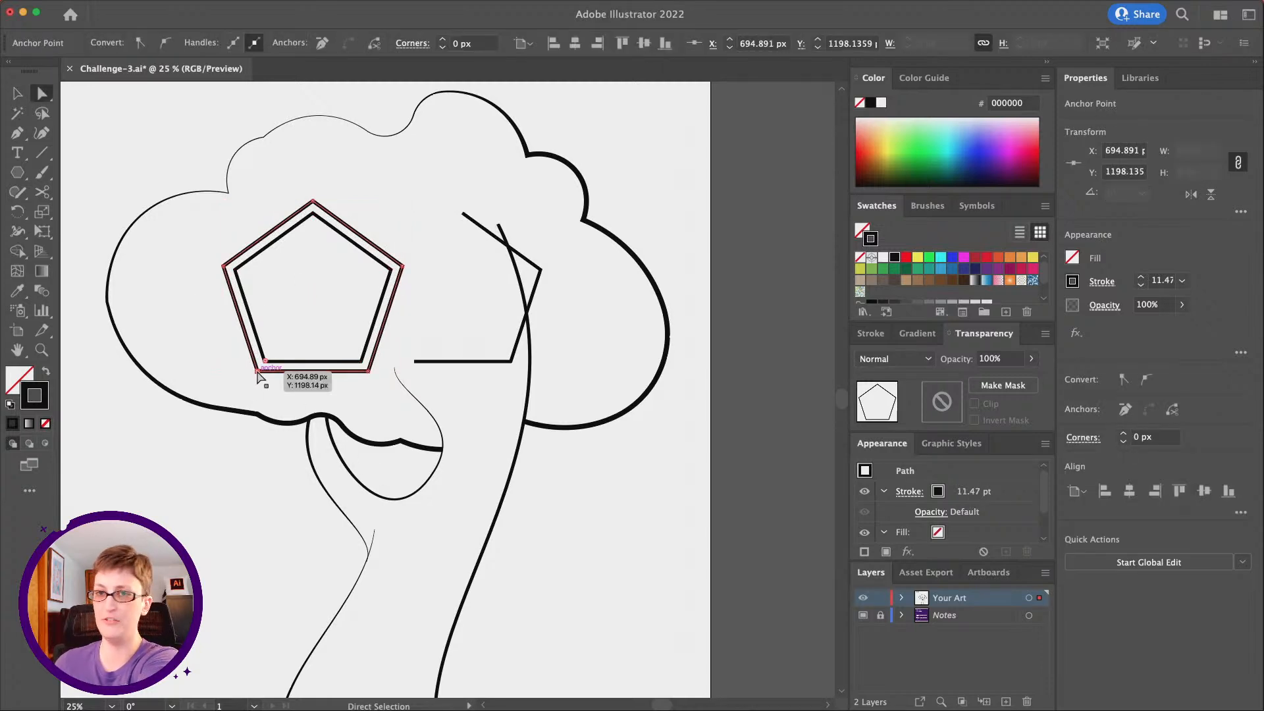
key("Delete")
left_click(369, 372)
key("Delete")
key("v")
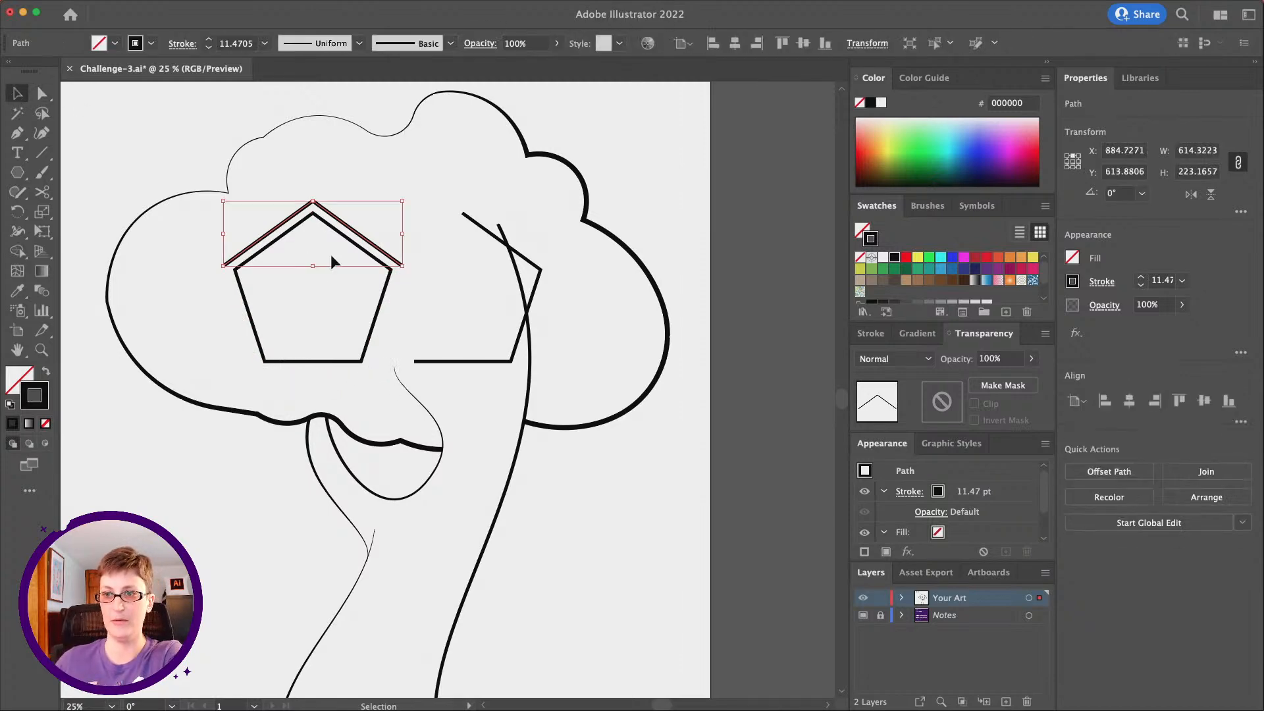
Enlarge the peaked roof path around its centre to about 656 by 238 px and deselect it
left_click_drag(313, 266, 313, 273)
left_click(422, 317)
scroll(171, 221, "right", 2)
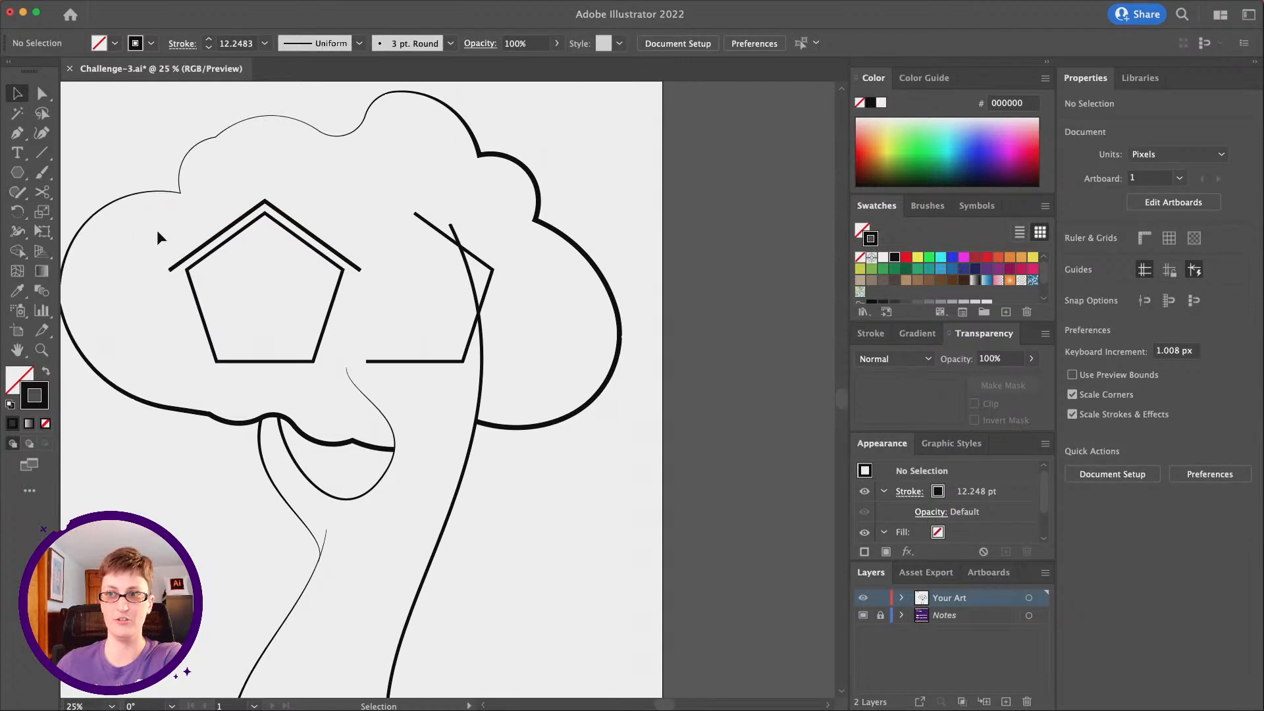
key("p")
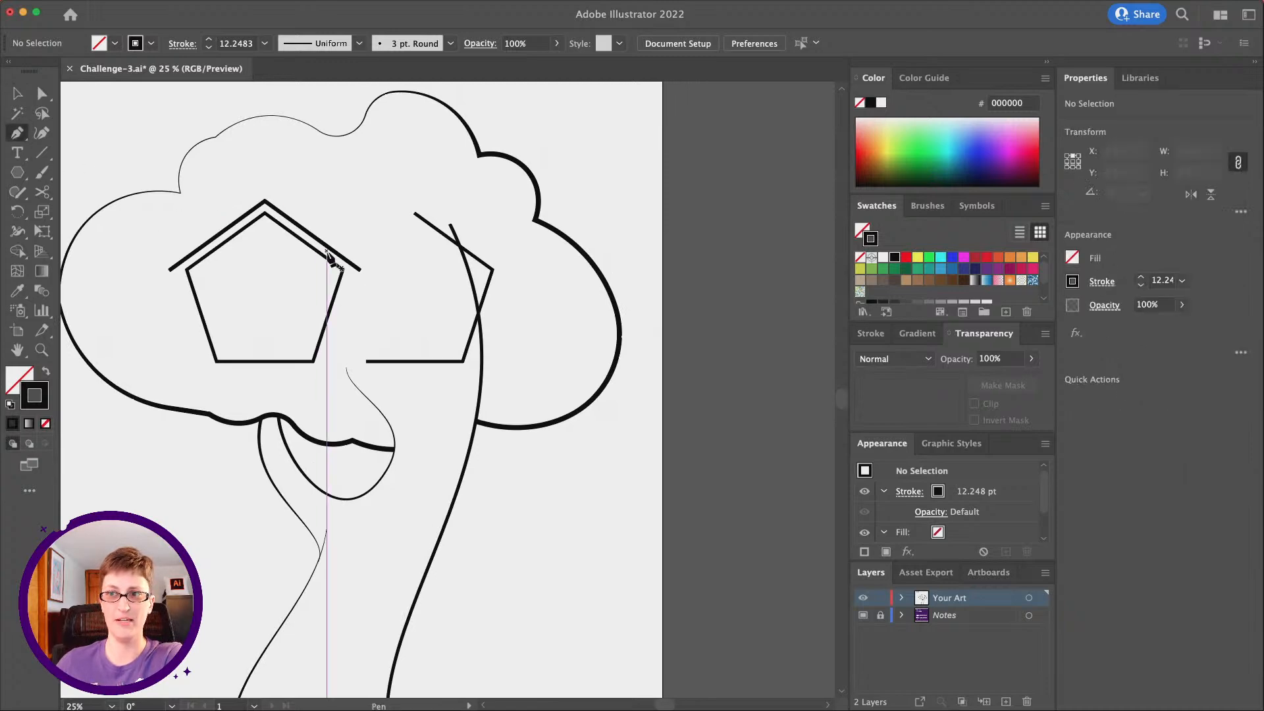
key("v")
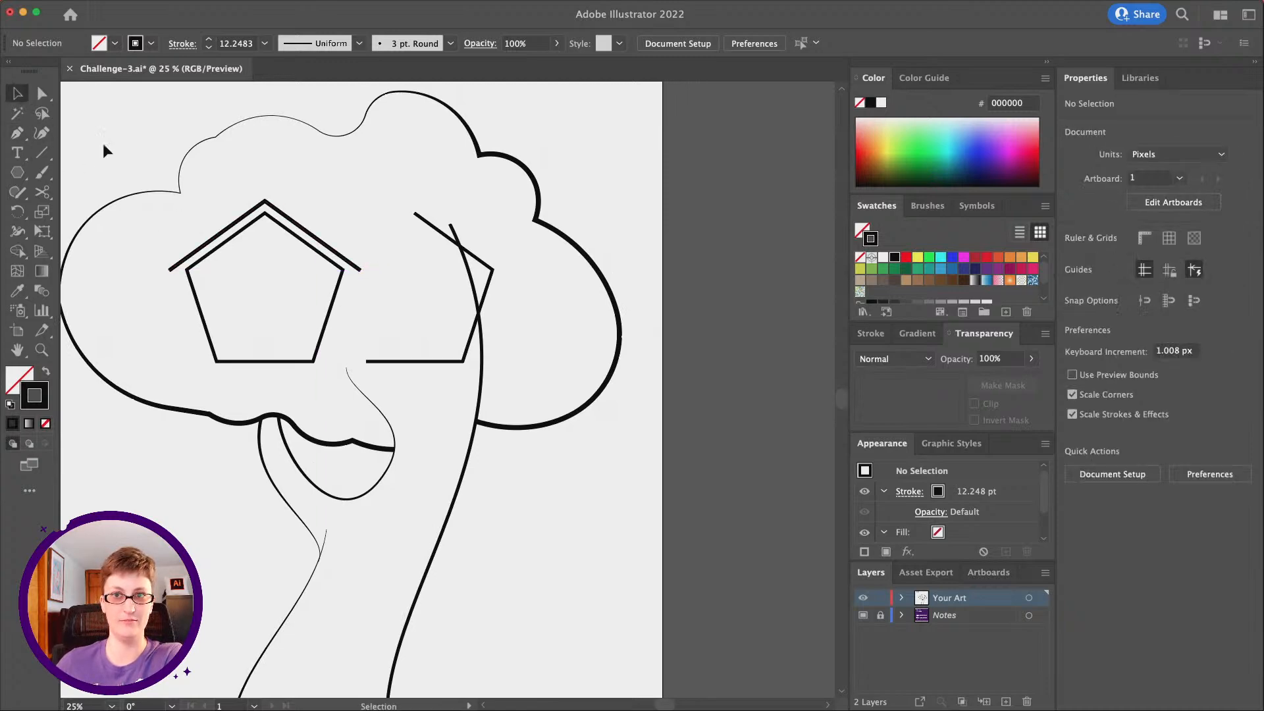
Duplicate the roof path in place and move the copy about 517 px horizontally over the opened pentagon path
left_click(292, 224)
key("super+c")
key("super+f")
left_click_drag(317, 243, 471, 290)
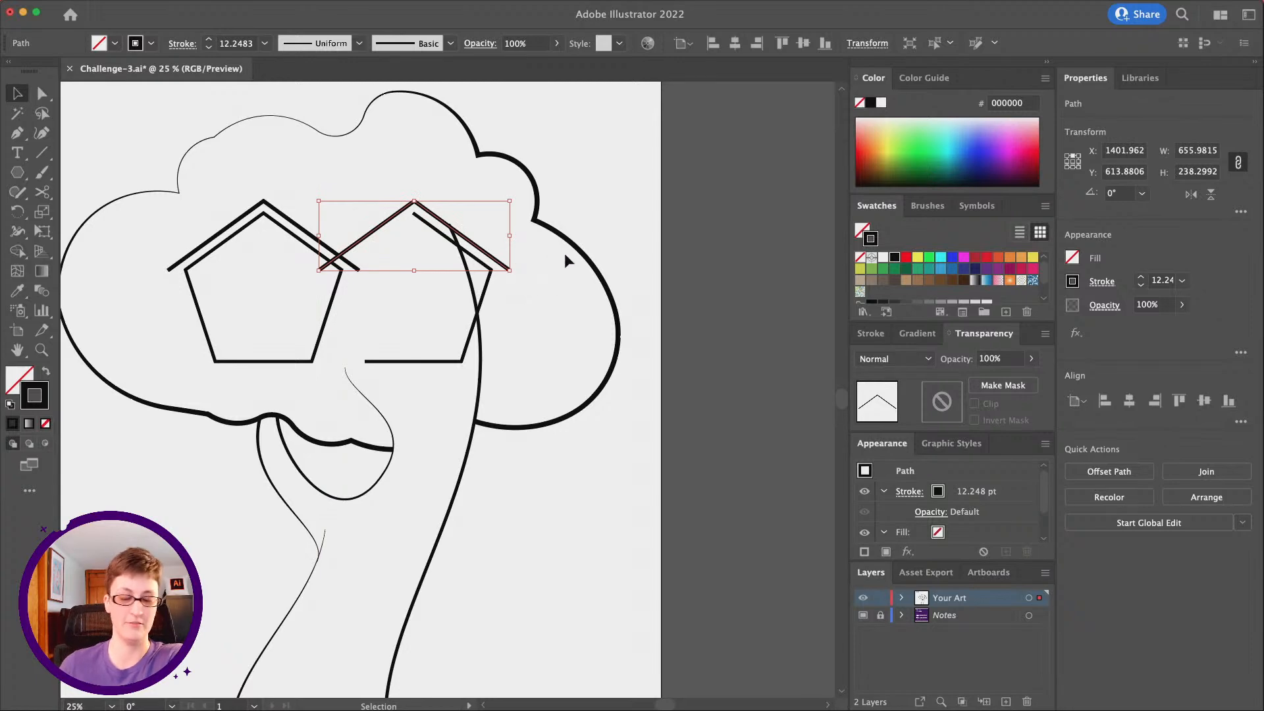
Move the copied roof's near end anchor onto the front roof's peak to form the horizontal ridge
left_click(41, 93)
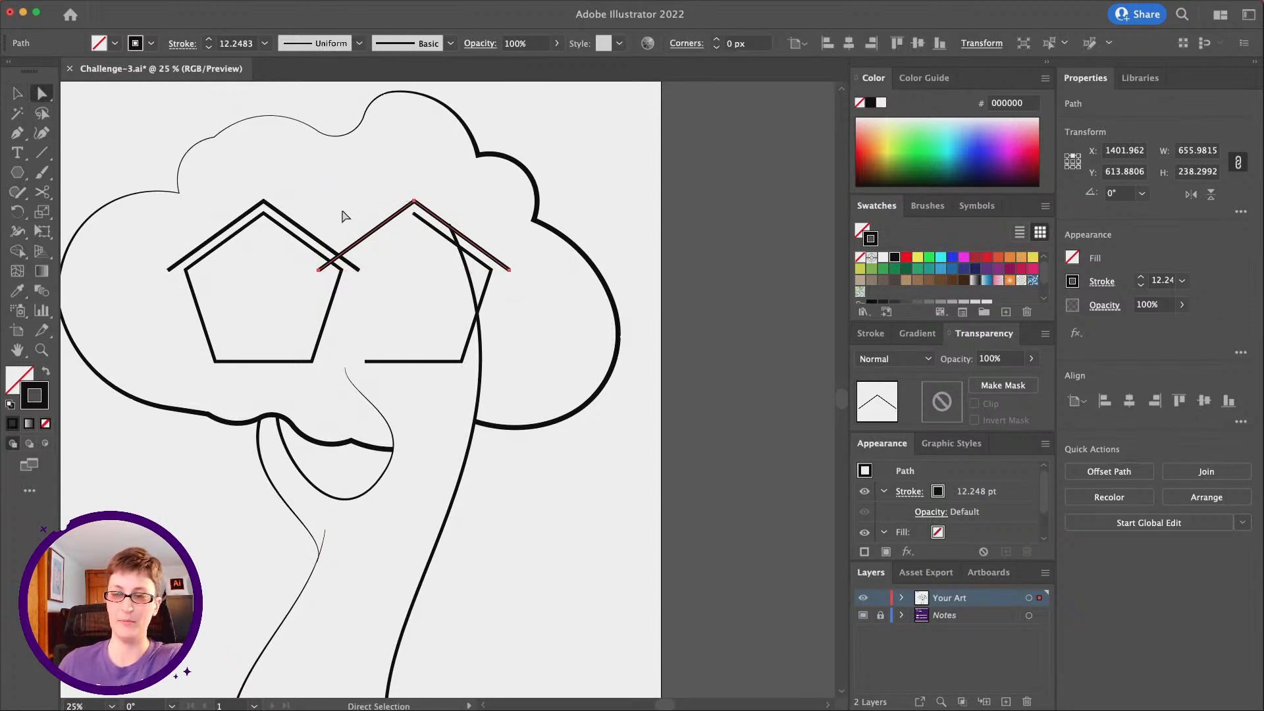
left_click(361, 347)
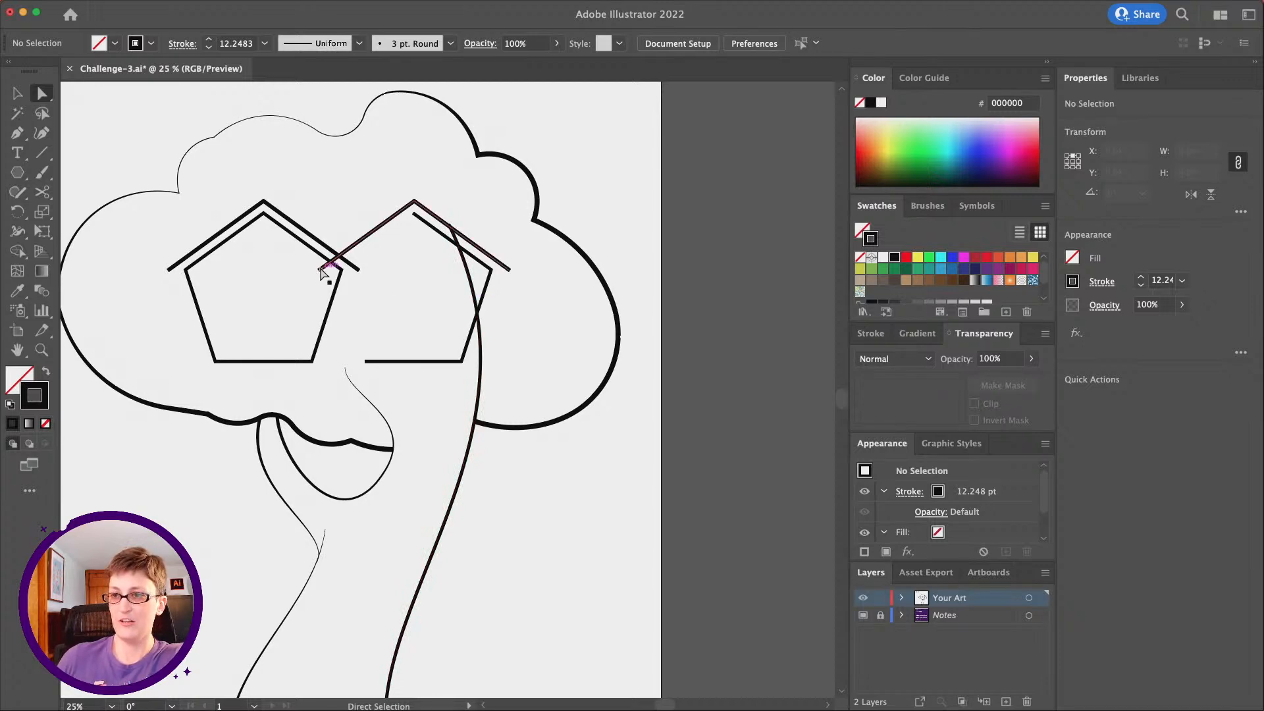
left_click_drag(319, 271, 321, 272)
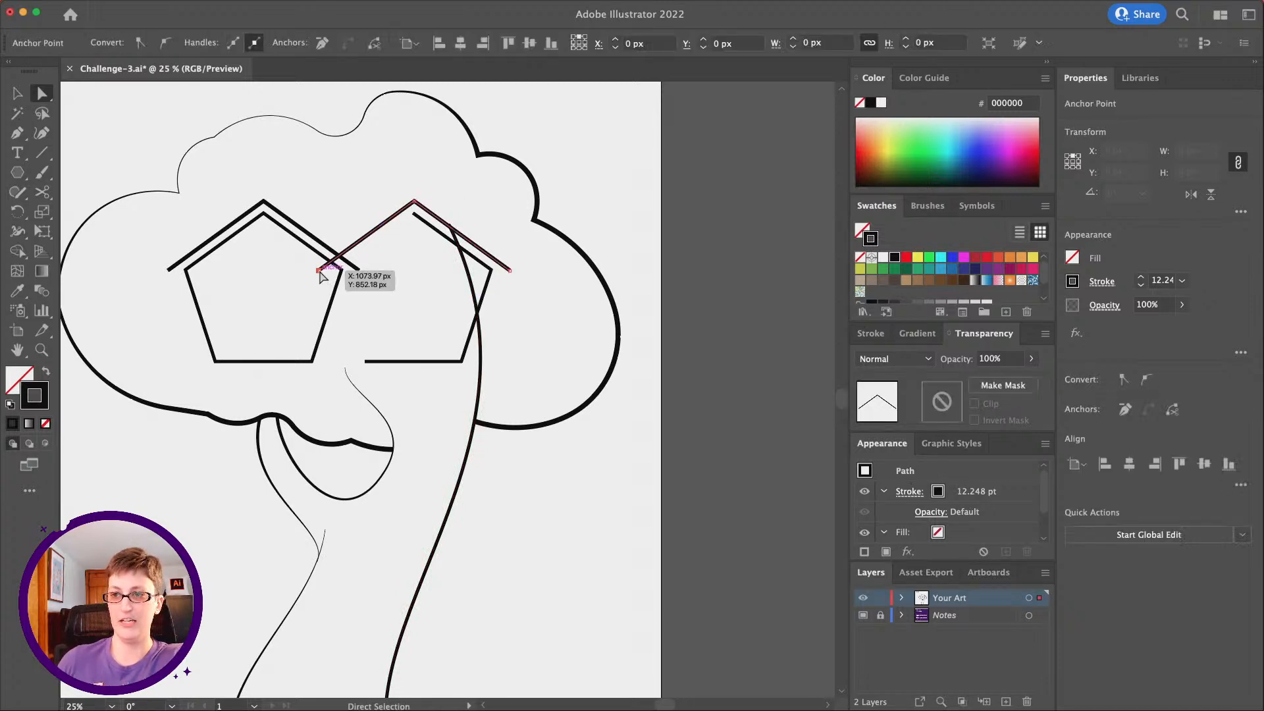
left_click_drag(321, 272, 265, 202)
left_click(339, 234)
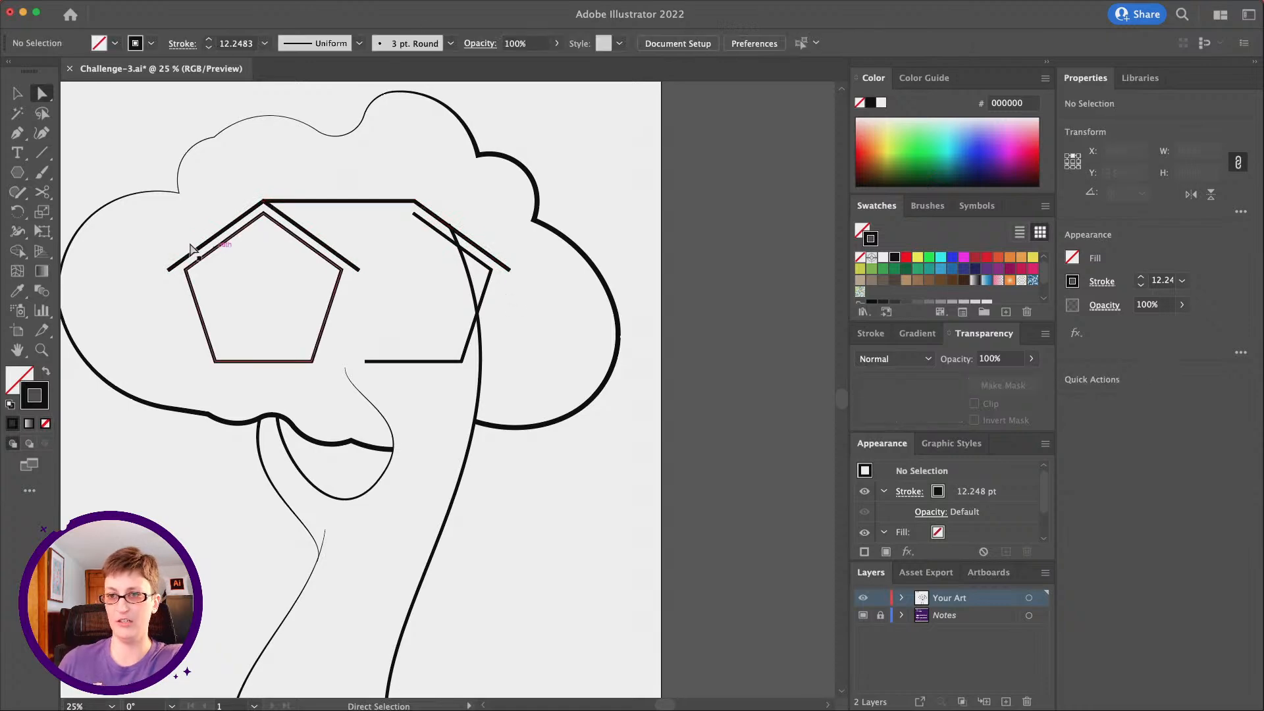
Draw Pen lines joining both front roof ends to the pentagon's side corners, and the side roof's far end to the front roof's near corner
left_click(17, 132)
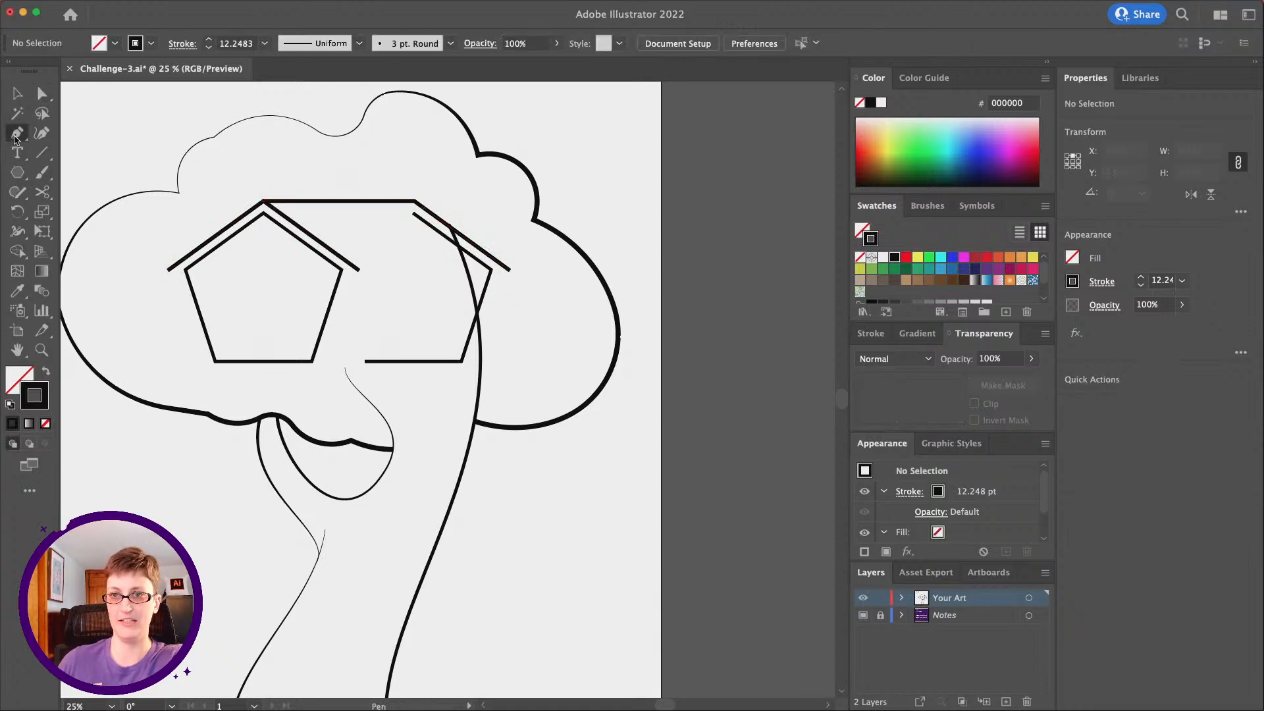
left_click(168, 270)
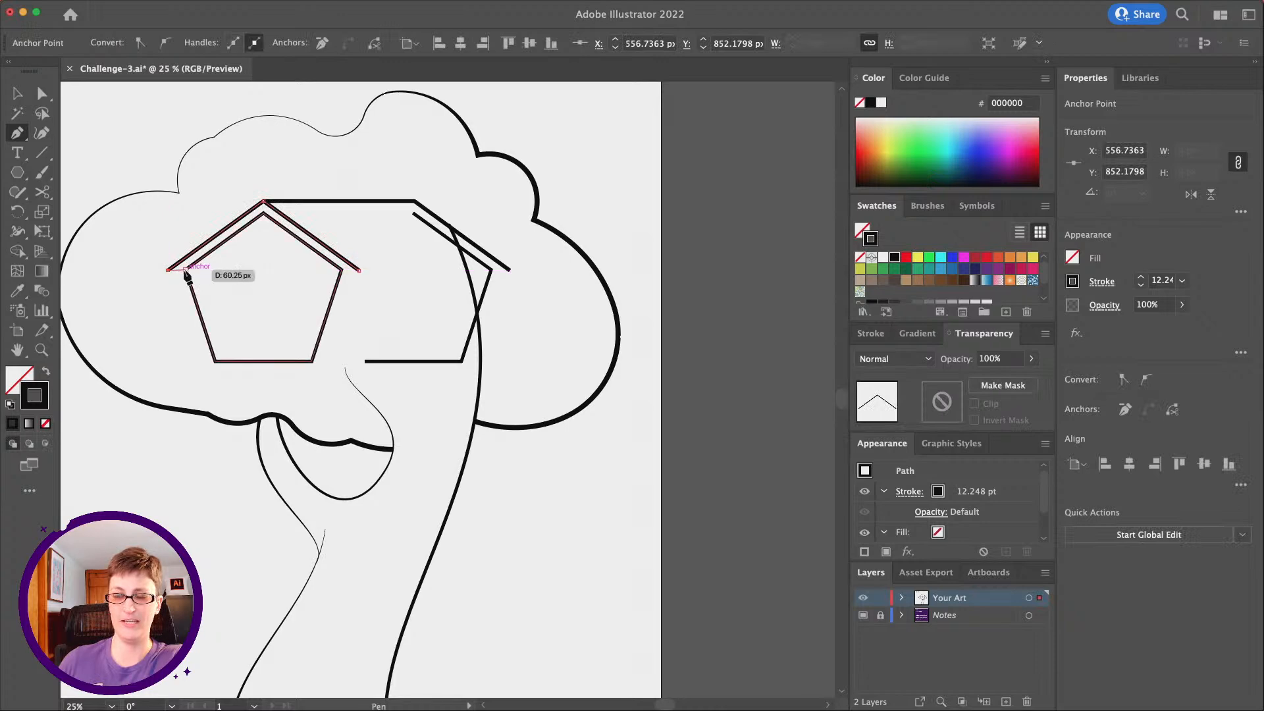
left_click(186, 270)
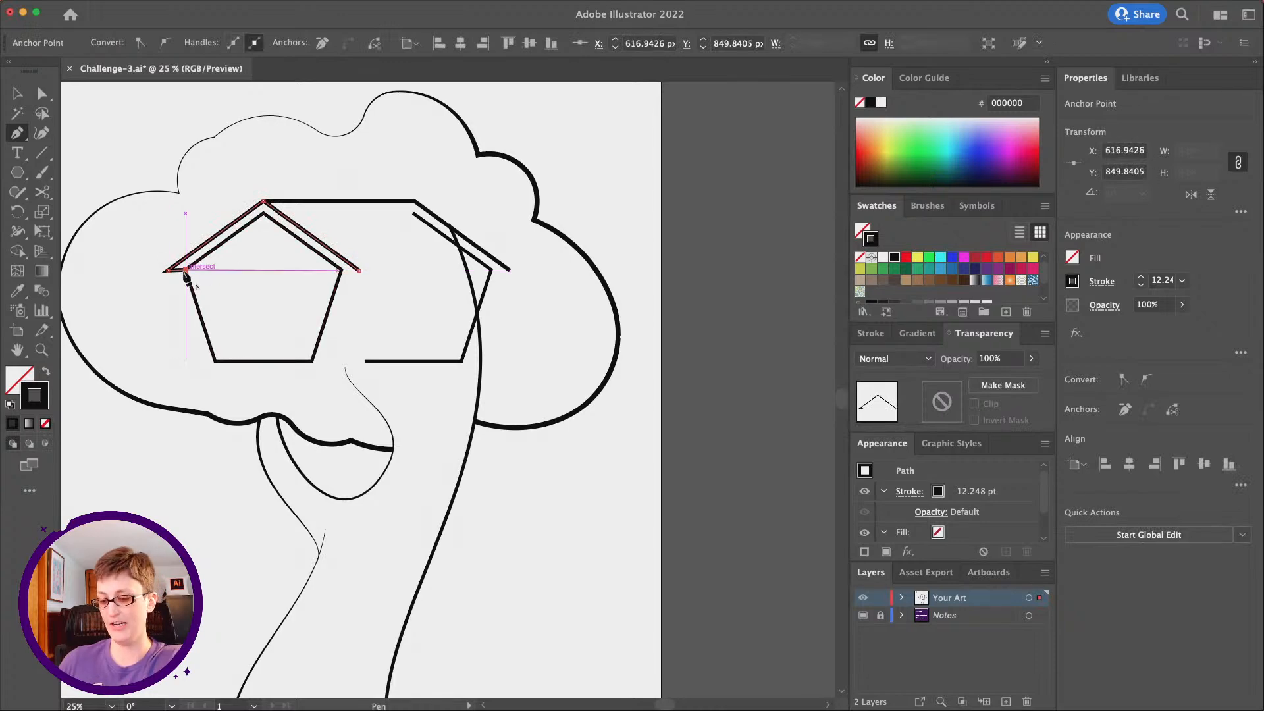
key("shift+super+a")
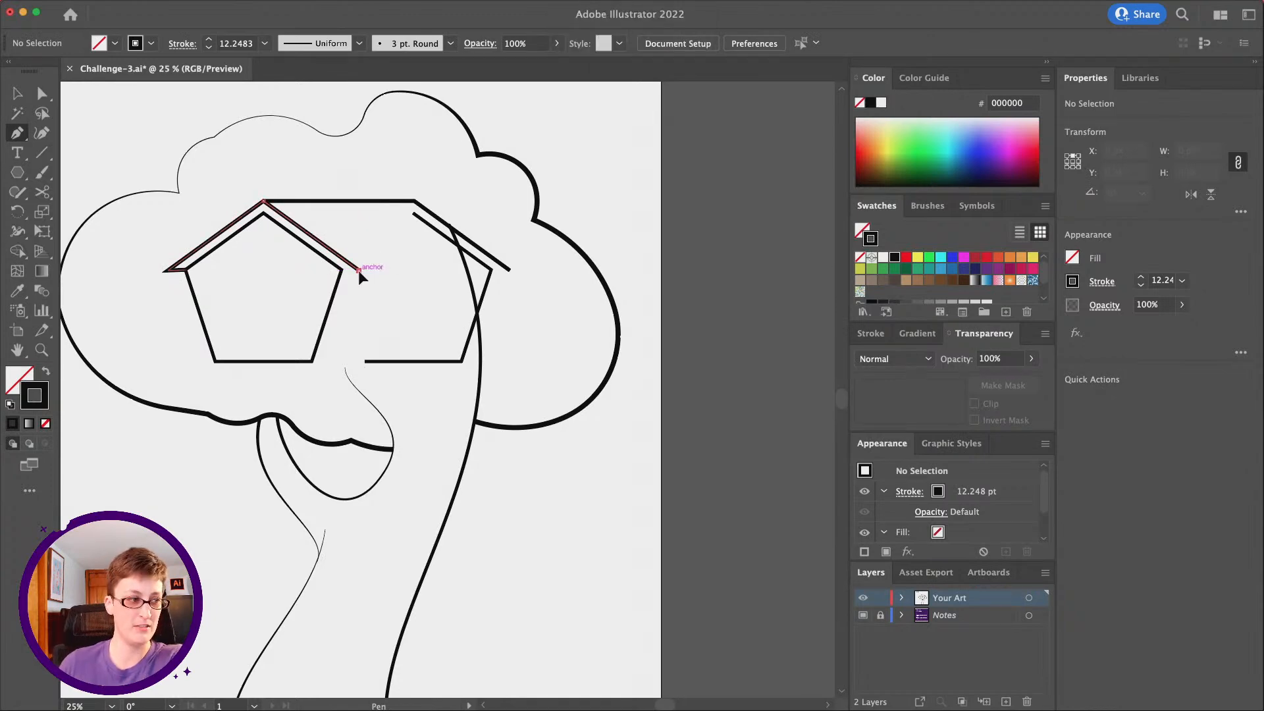
left_click(358, 270)
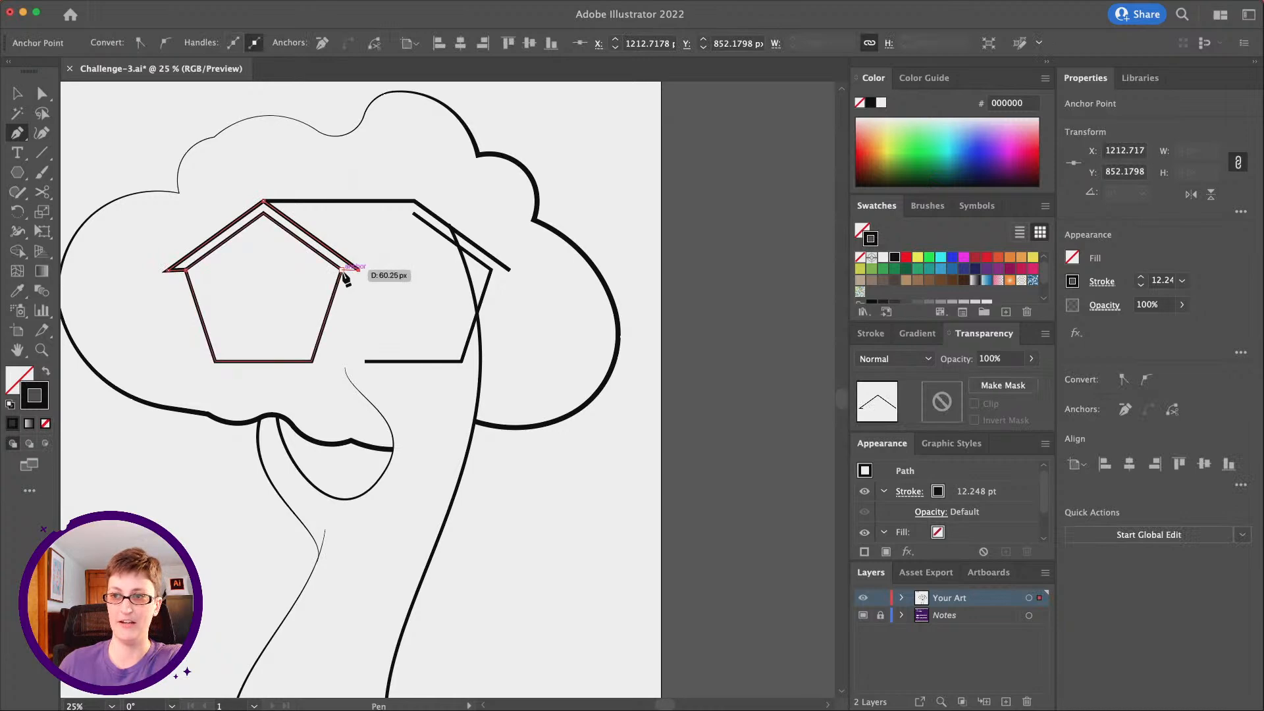
left_click(343, 272)
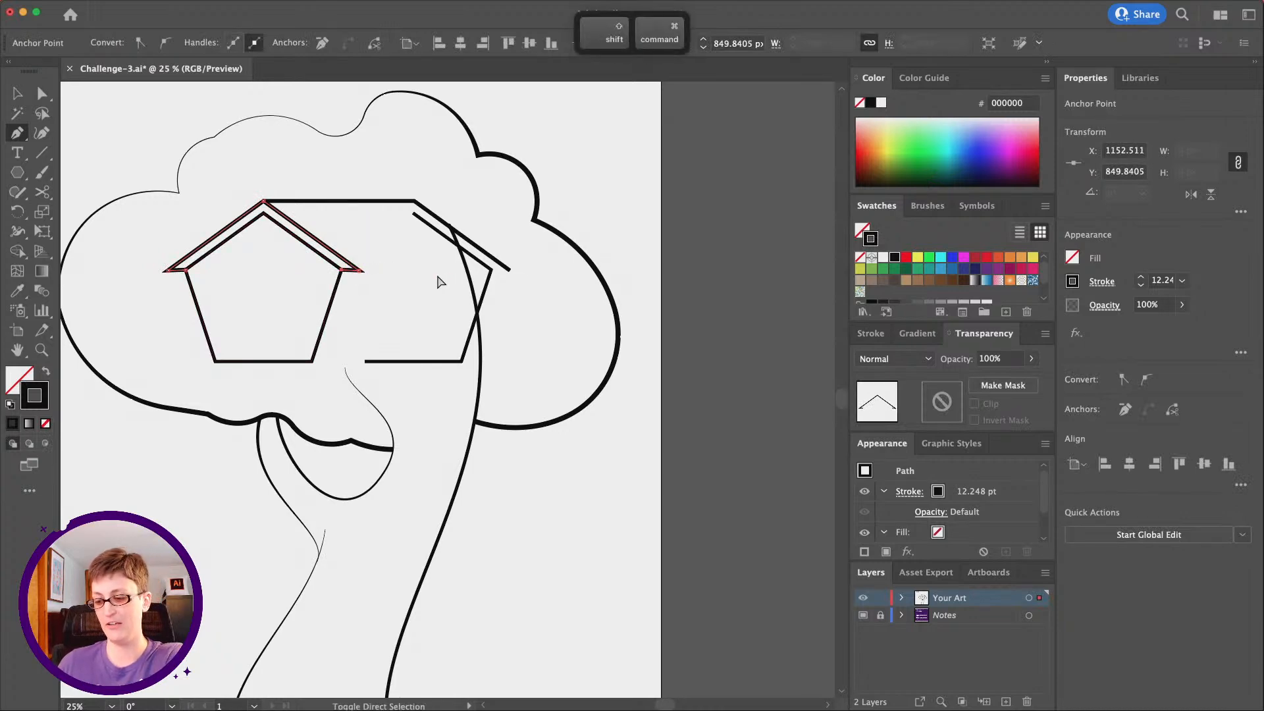
left_click(511, 271)
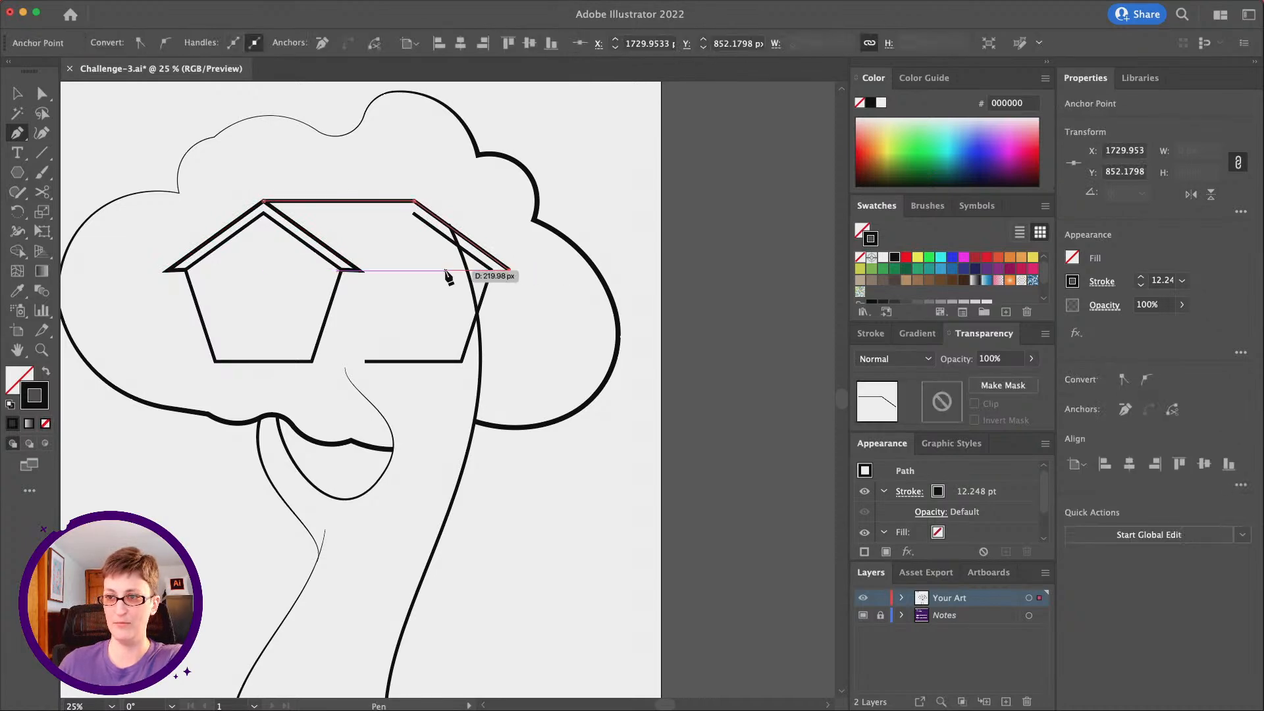
left_click(358, 270)
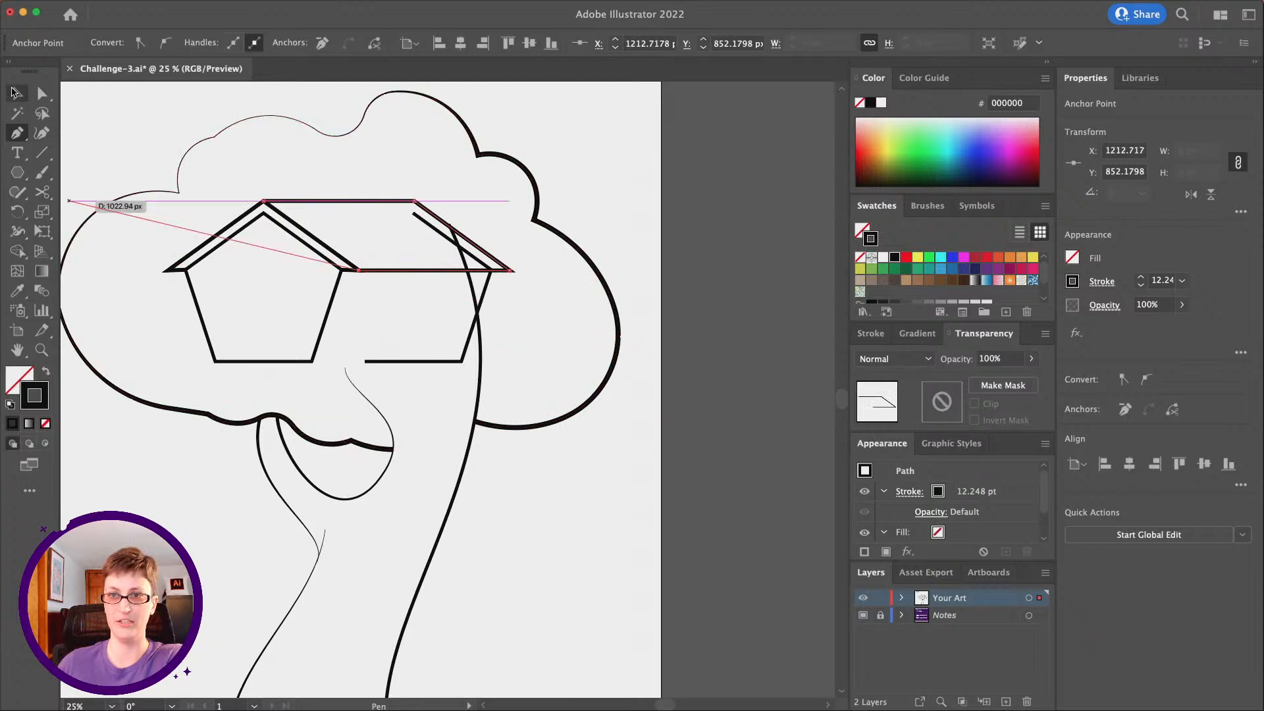
Delete the opened path's upper anchor point and extend its baseline end to the pentagon's nearest bottom corner
left_click(40, 94)
left_click(413, 213)
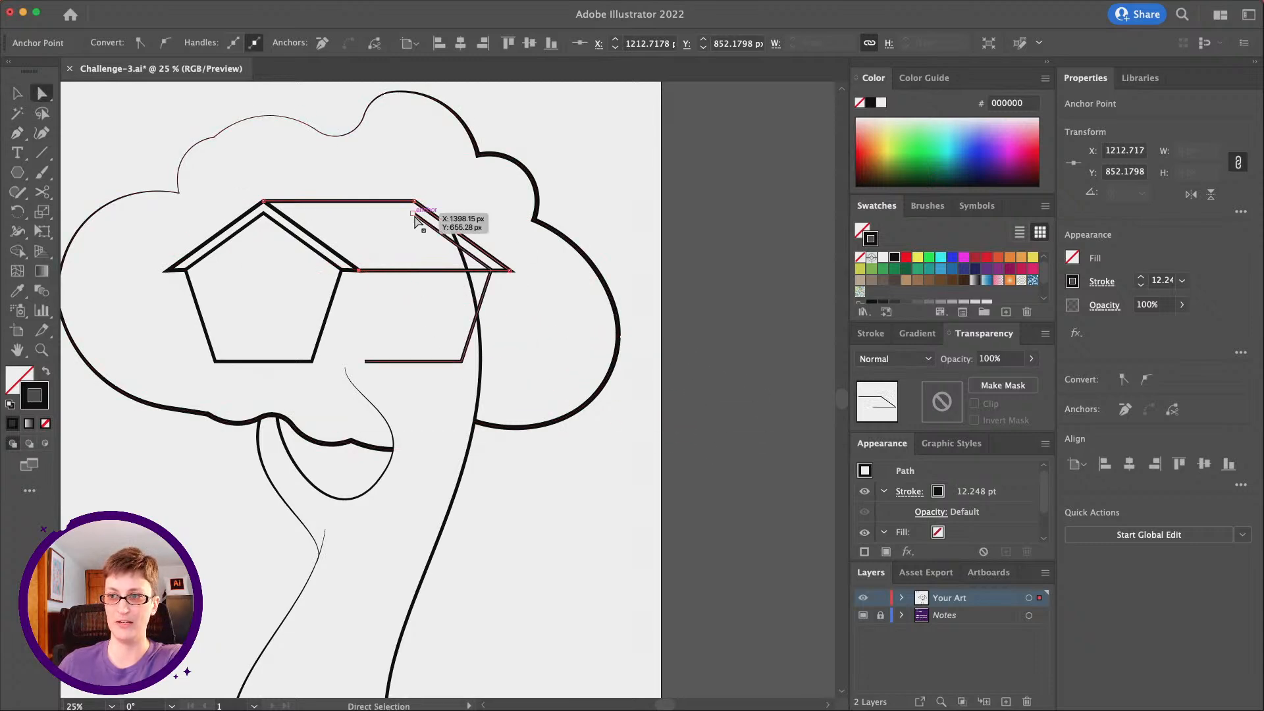
key("Delete")
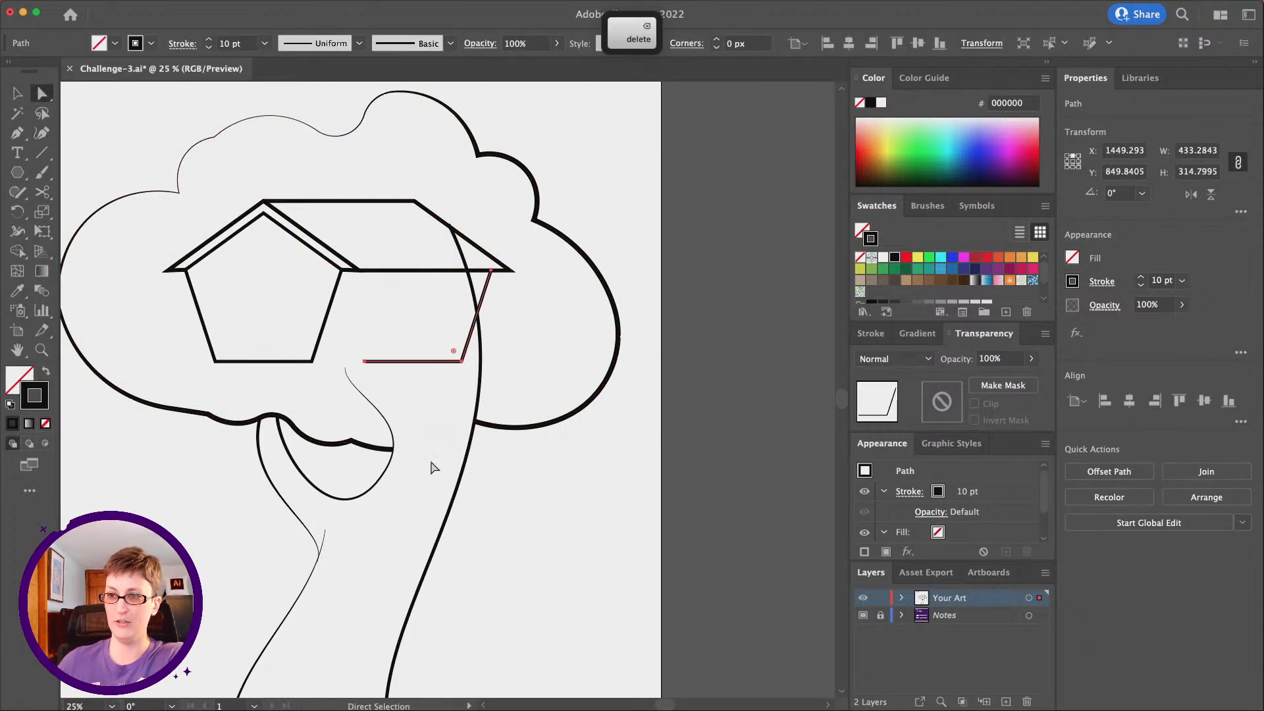
left_click(365, 362)
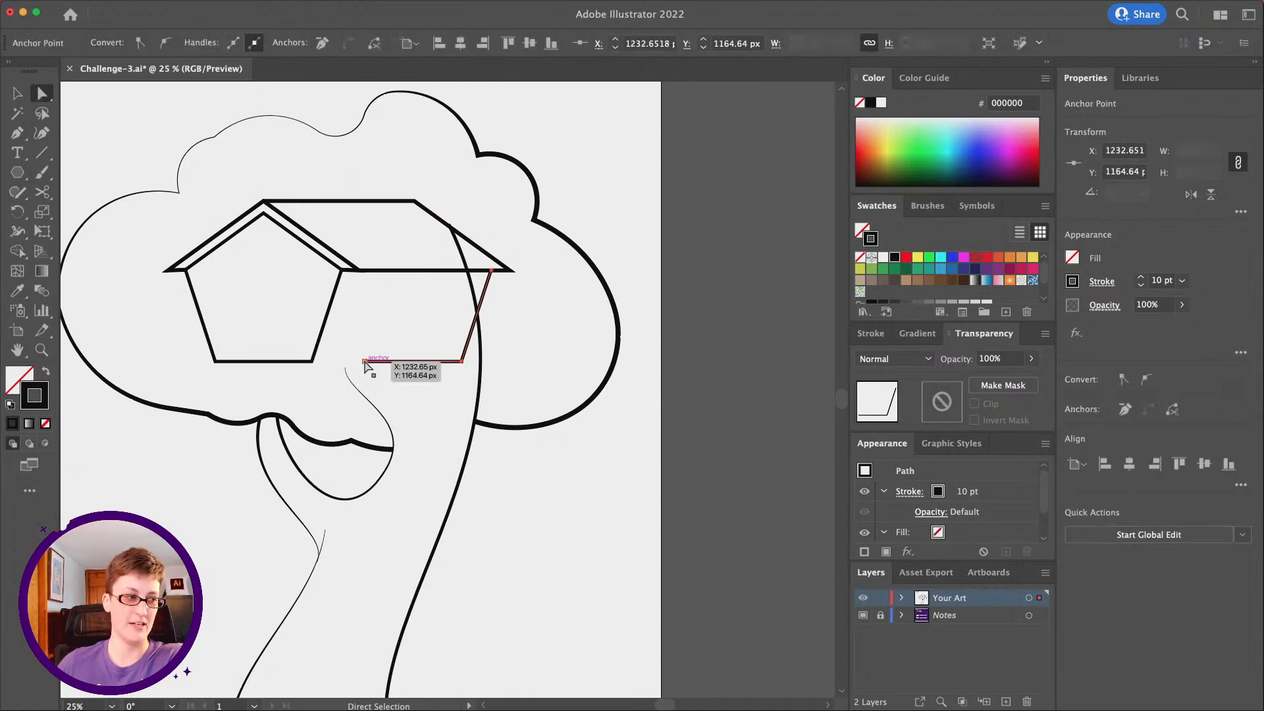
left_click_drag(364, 361, 312, 362)
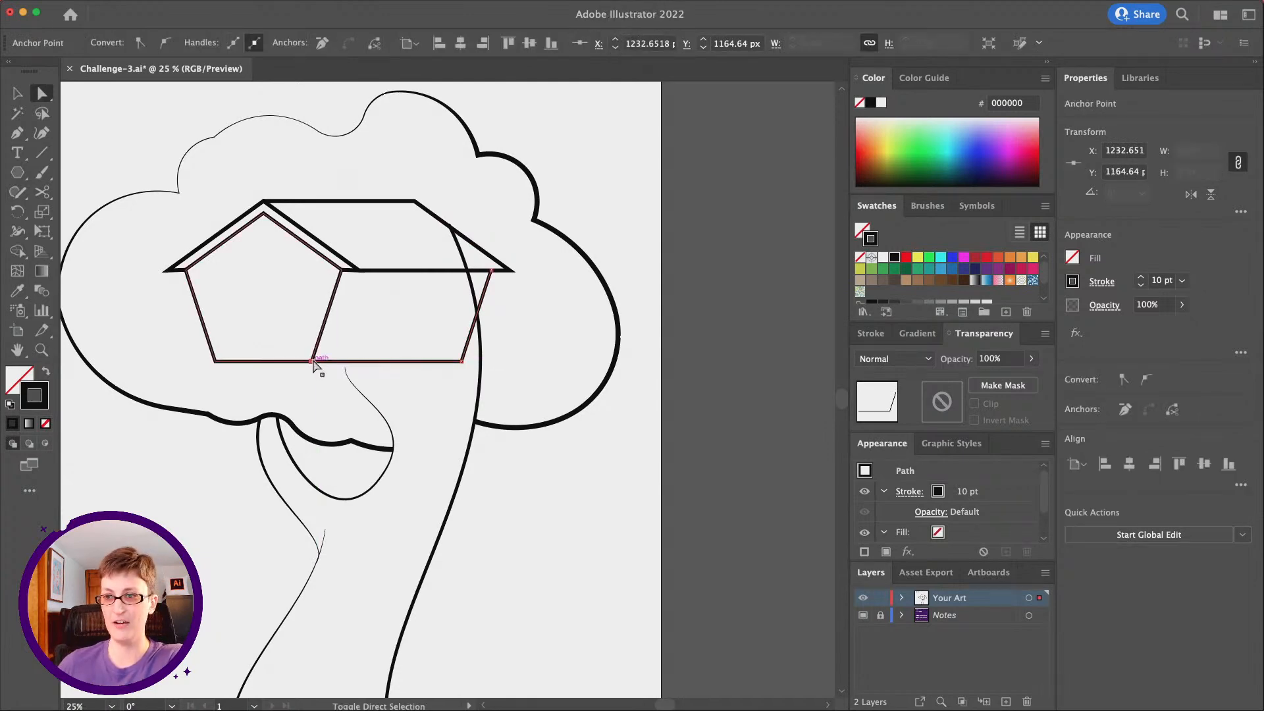
left_click(389, 390)
Try to group the selected front wall and roof outlines and shift the group
scroll(390, 391, "left", 1)
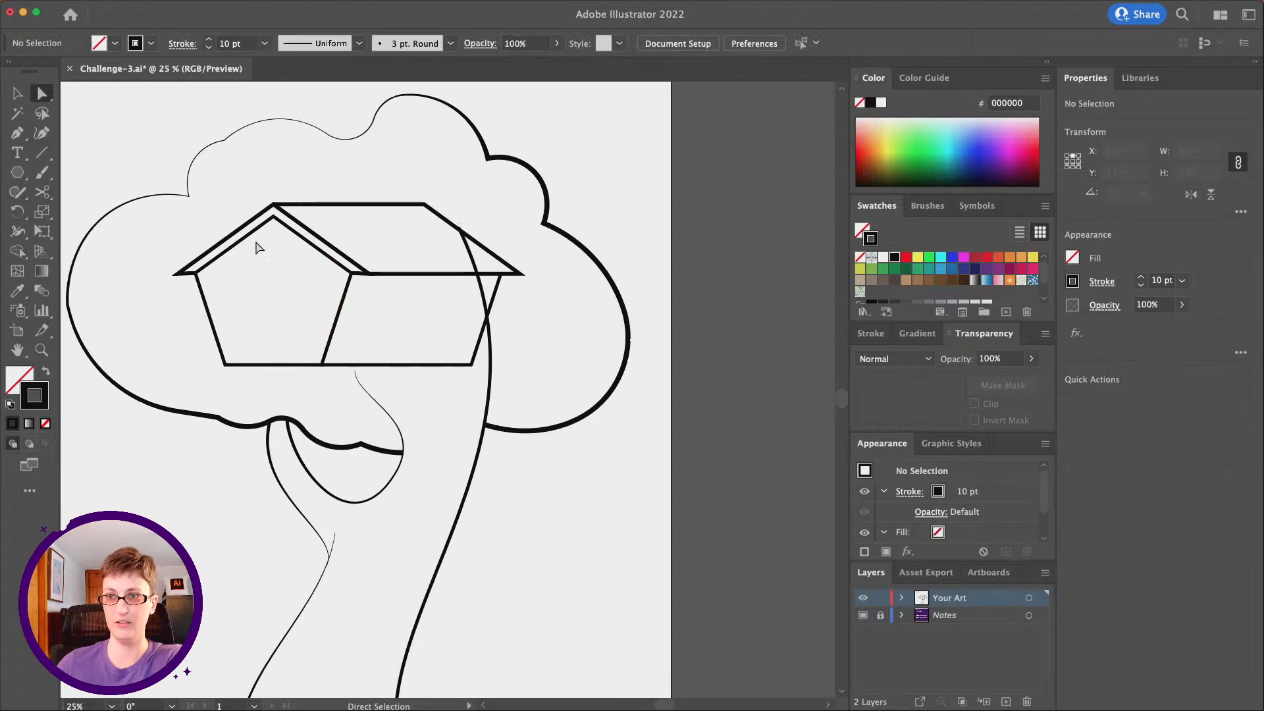
left_click(17, 93)
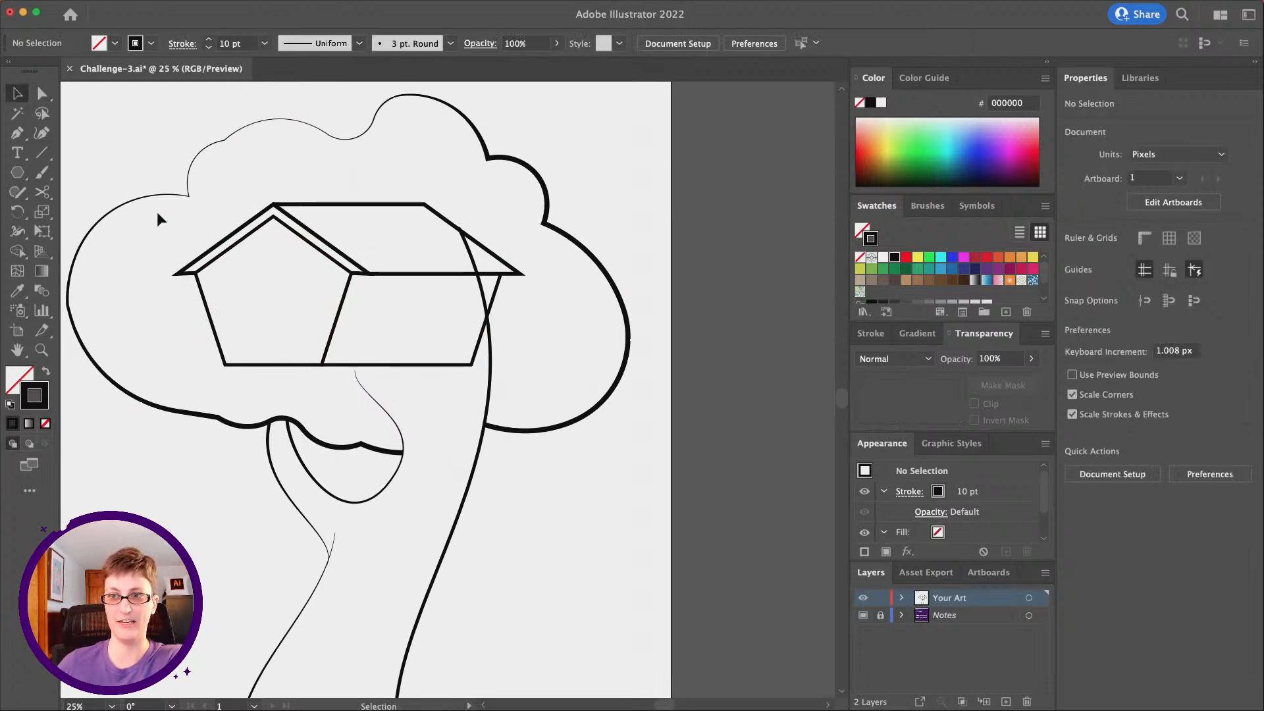
left_click_drag(310, 280, 380, 302)
key("super")
key("super+g")
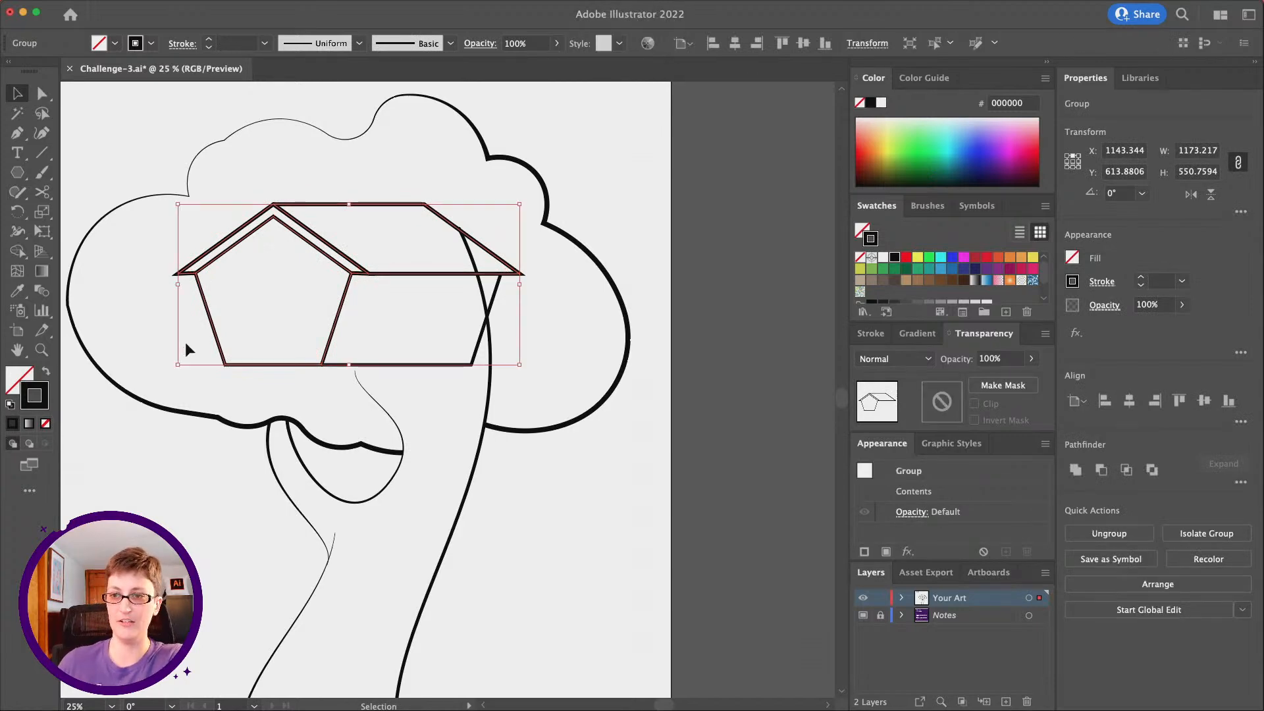
left_click_drag(431, 278, 439, 279)
key("super+z")
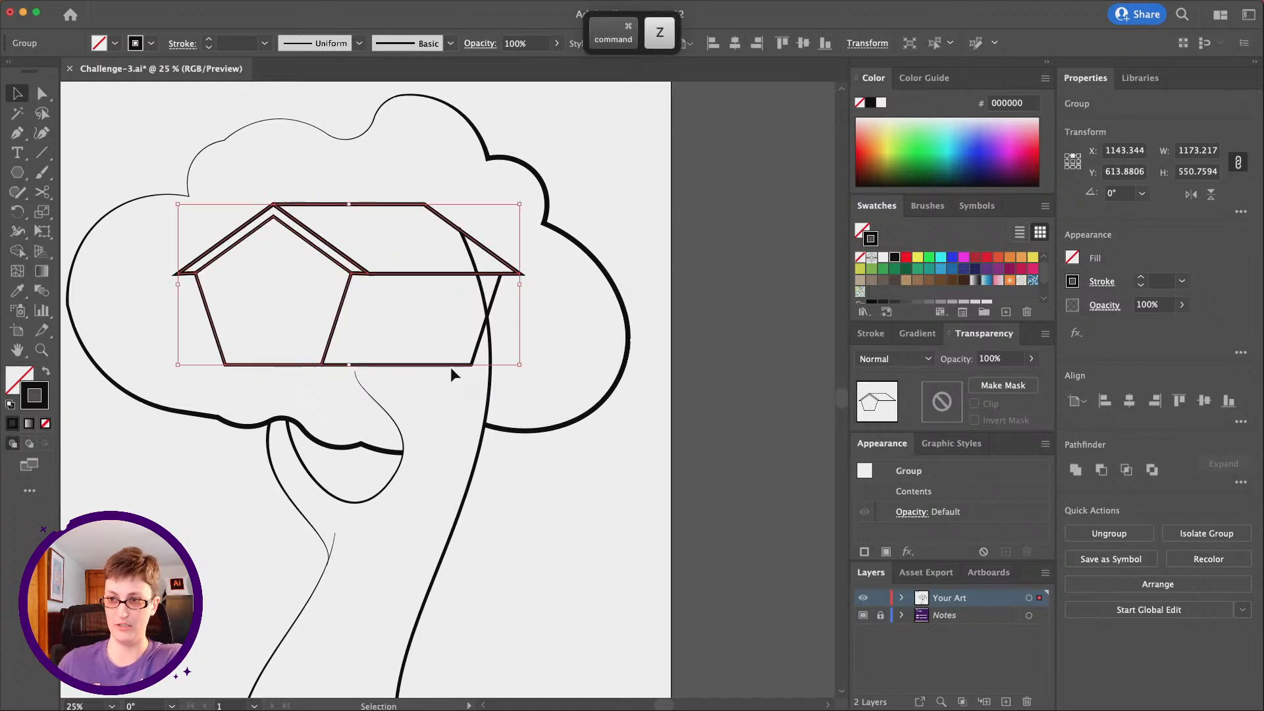
Group all the house outlines including the side wall, and move the house slightly to the left within the tree crown
left_click(460, 360, "shift")
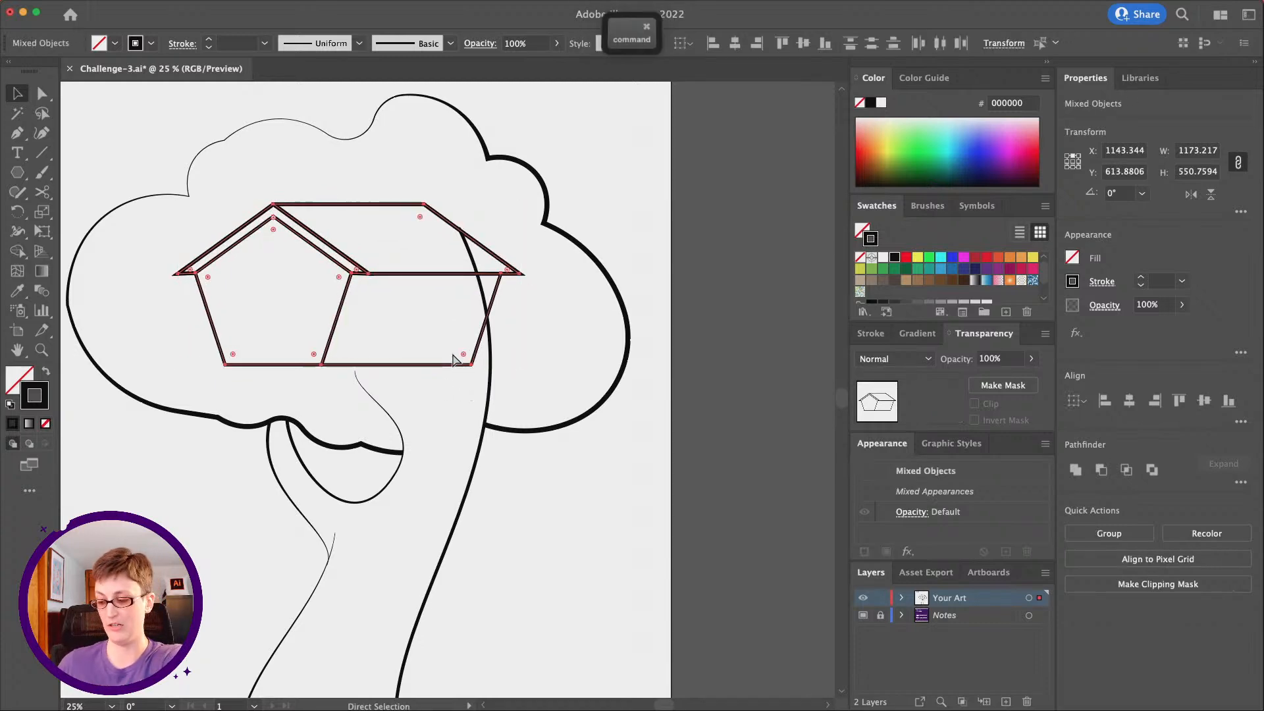
key("super+g")
mouse_move(287, 215)
left_mouse_down()
mouse_move(275, 188)
mouse_move(304, 226)
mouse_move(277, 226)
left_mouse_up()
left_click(572, 376)
Draw a straight horizontal ground line about 1403 px long across the base of the trunk with the Pen tool
scroll(578, 376, "left", 3)
scroll(579, 377, "up", 2)
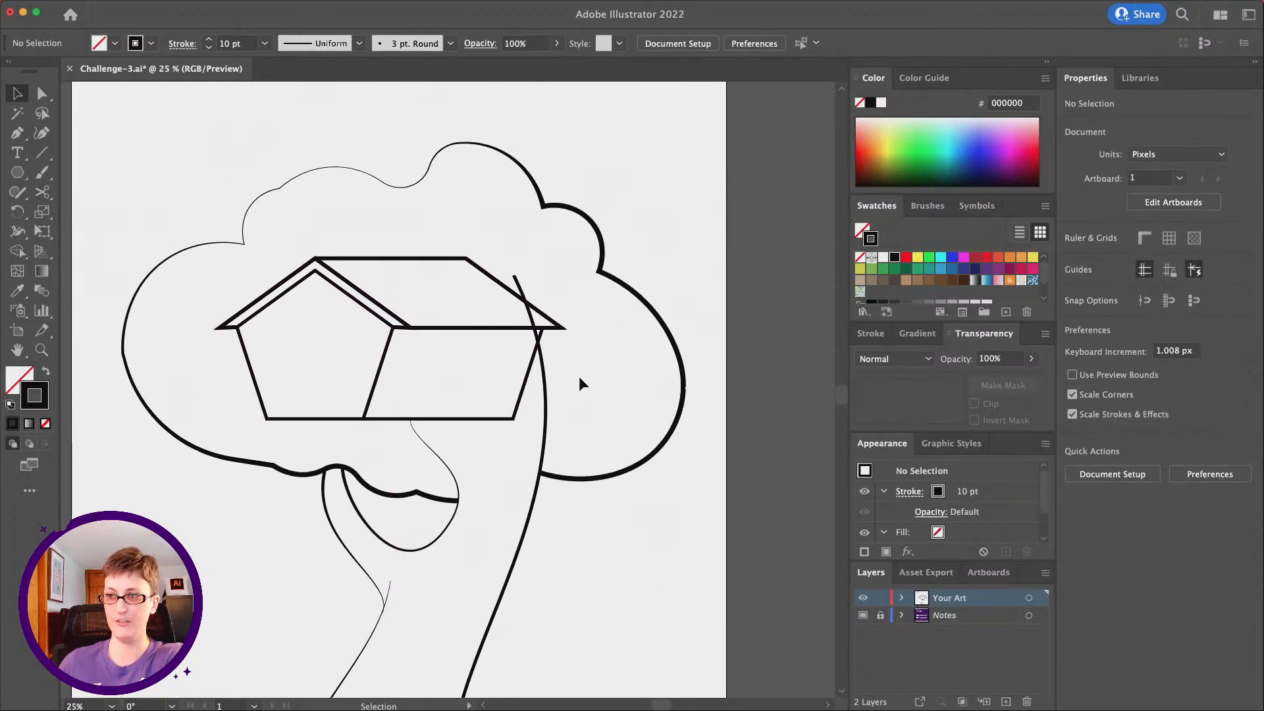
scroll(578, 376, "up", 2)
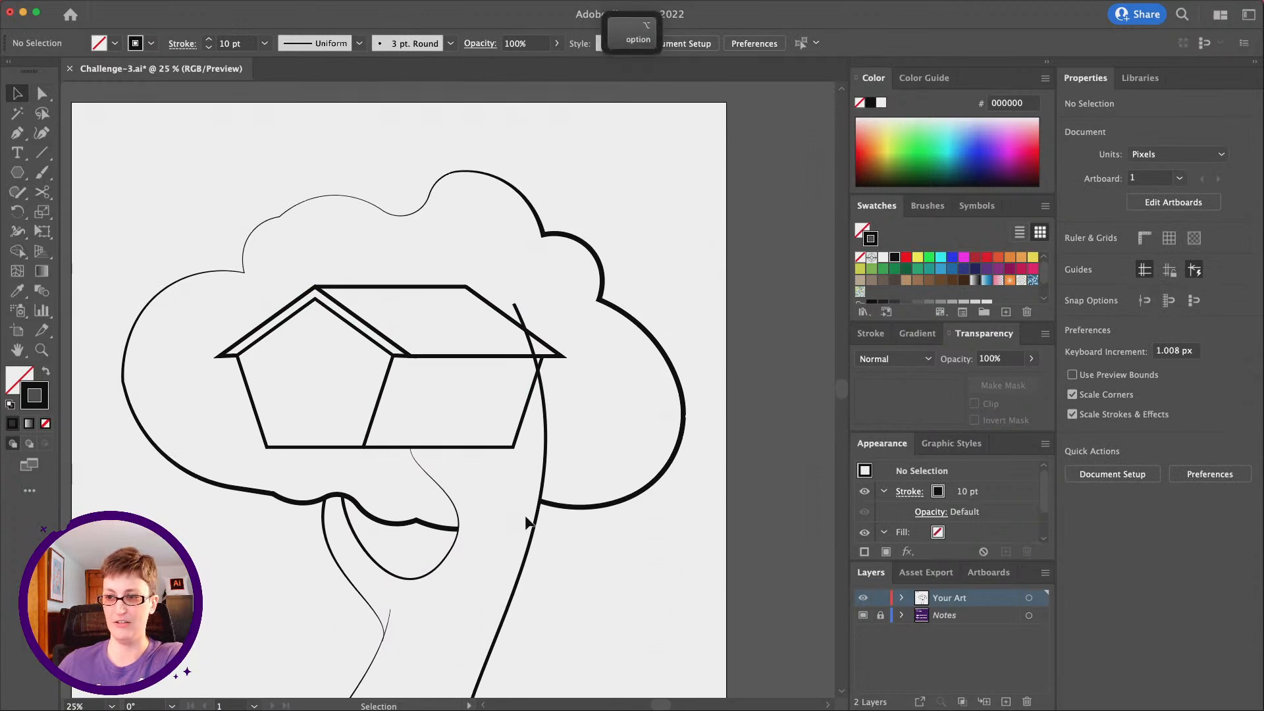
scroll(525, 517, "down", 1)
scroll(519, 487, "down", 5)
scroll(507, 421, "up", 3)
scroll(507, 421, "down", 3)
scroll(507, 421, "left", 1)
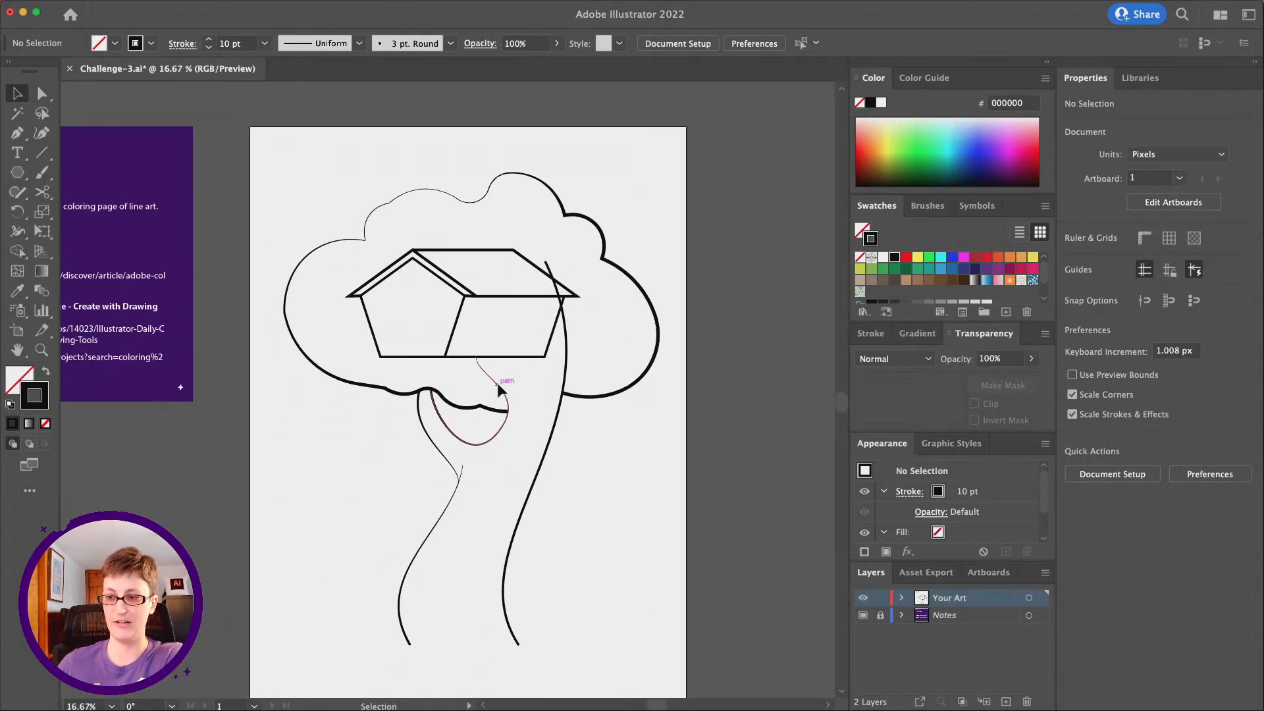
scroll(496, 382, "down", 2)
left_click(18, 134)
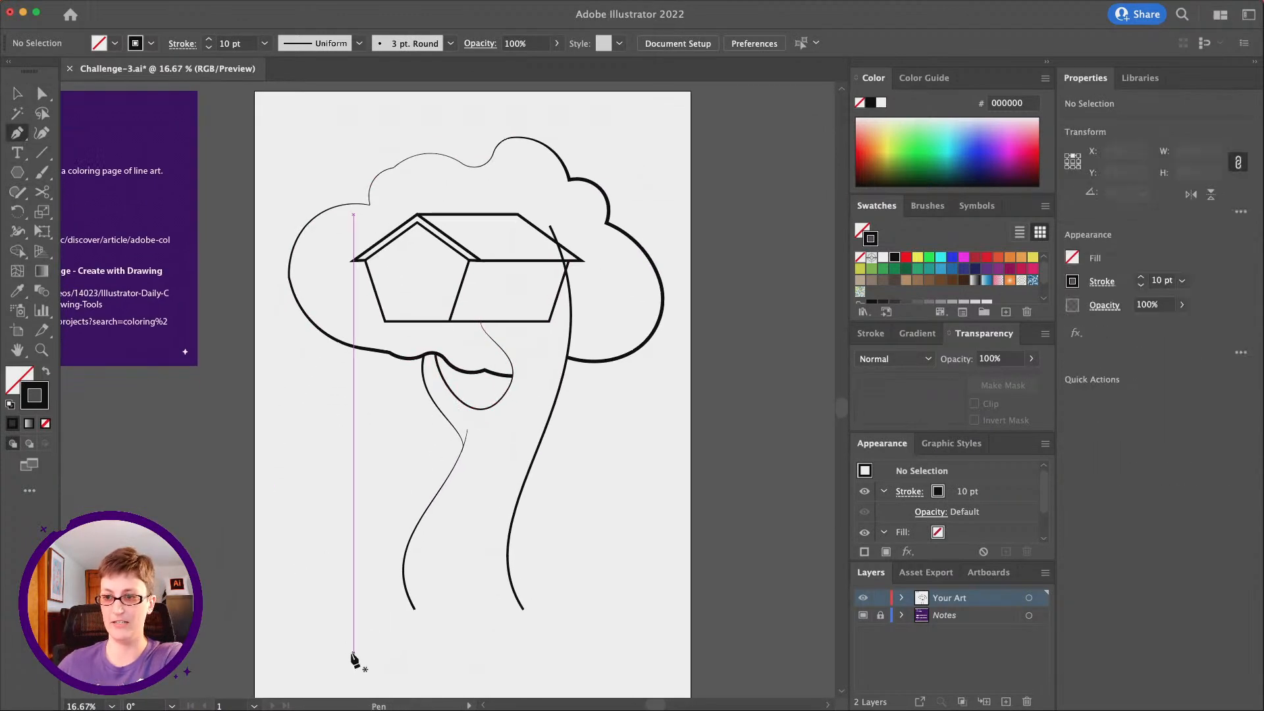
left_click(337, 609)
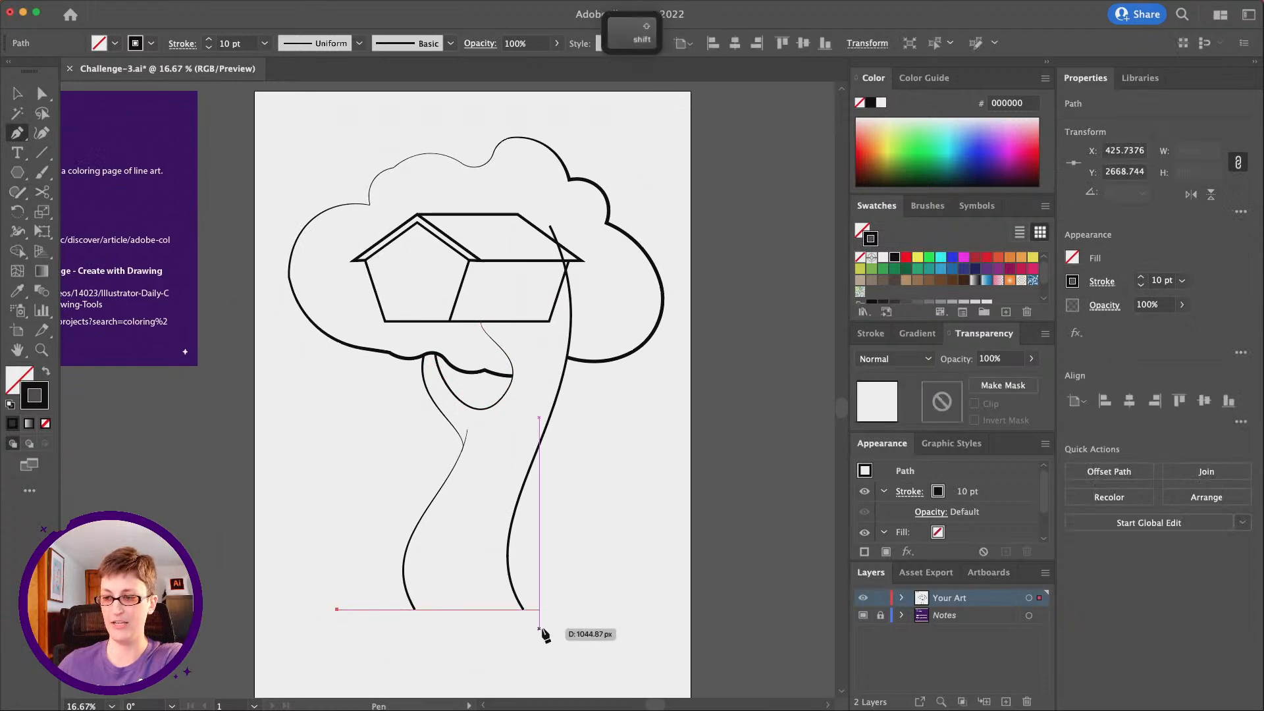
left_click(609, 624, "shift")
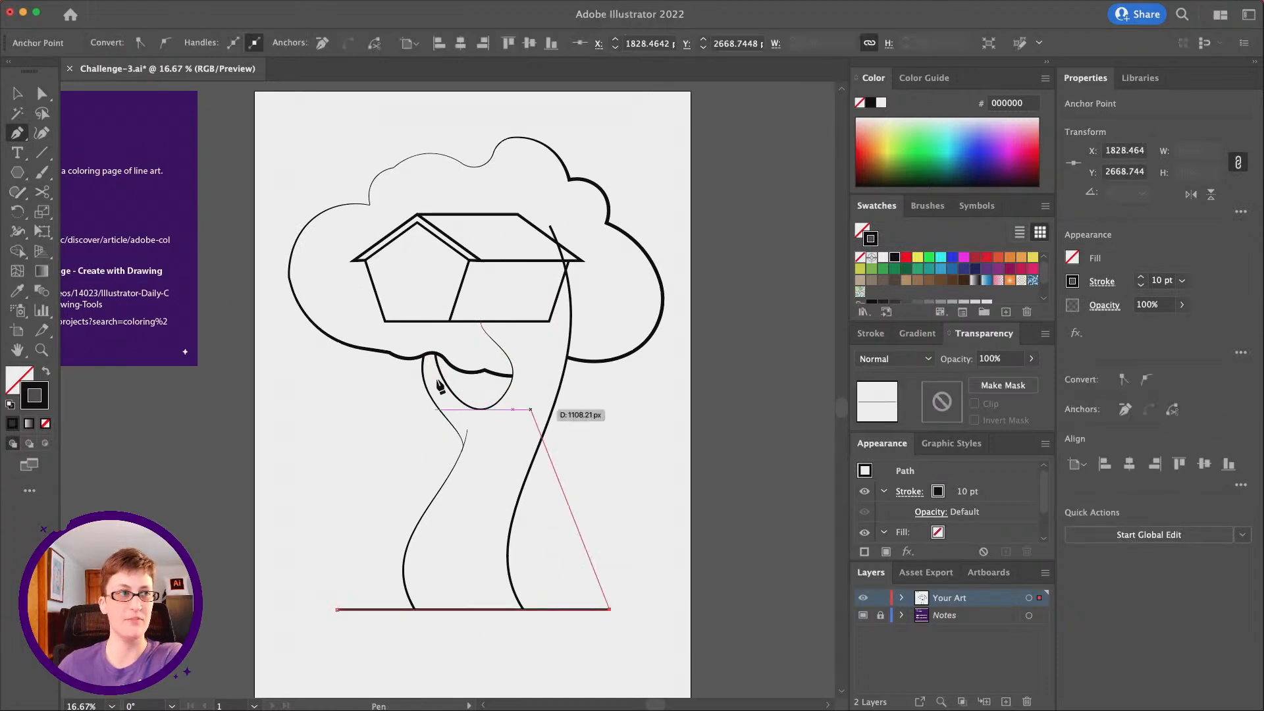
key("v")
left_click(639, 424)
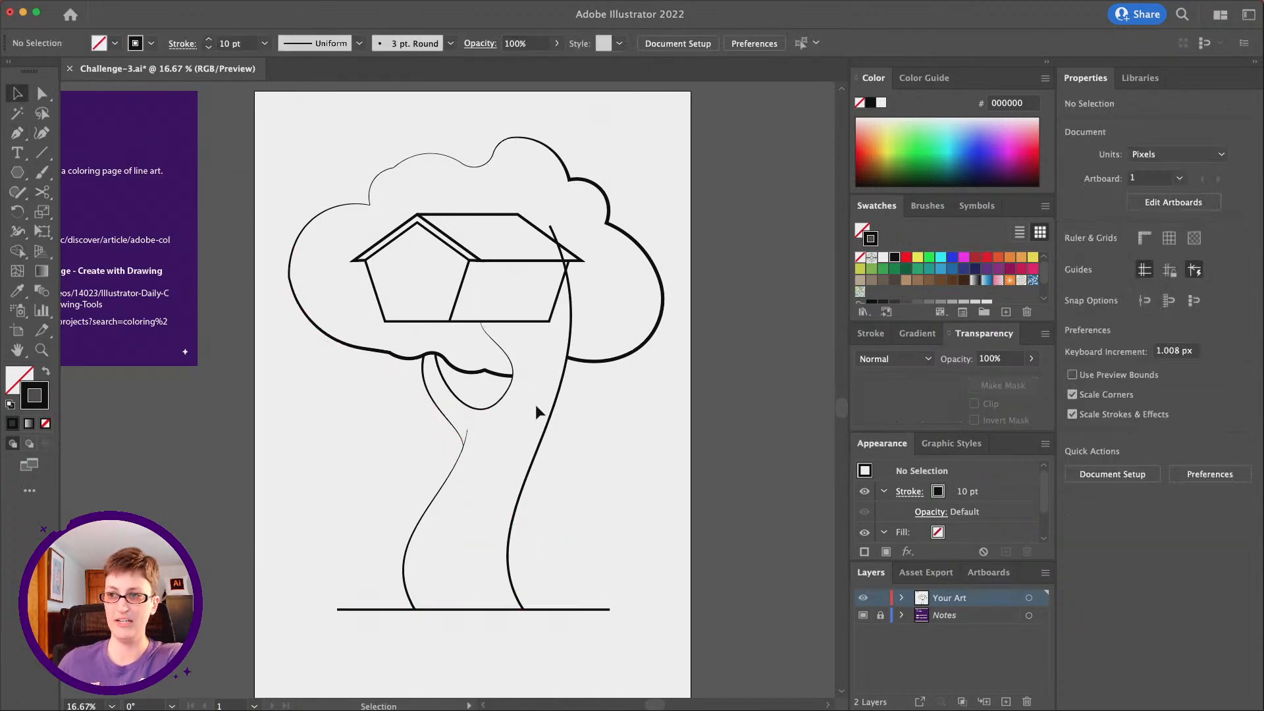
Move the upper end anchor of the trunk's right-hand line slightly up and outward over the house roof
scroll(535, 404, "up", 1)
left_click(41, 350)
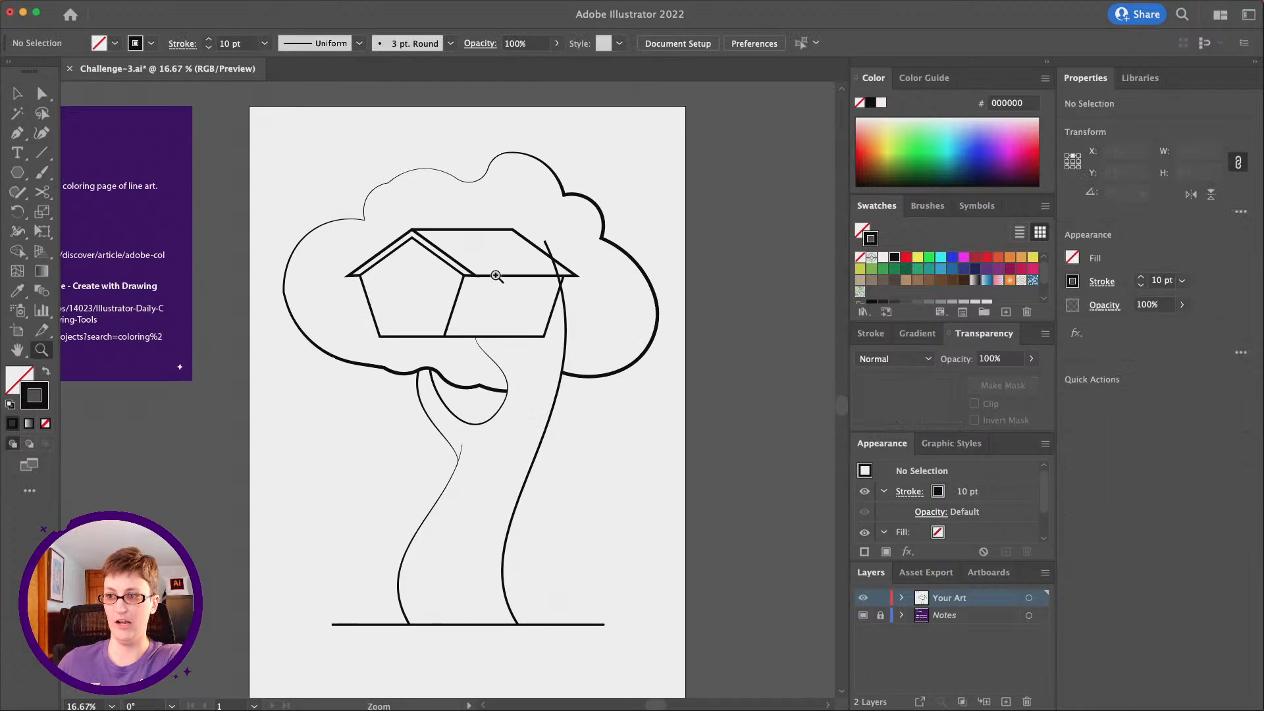
left_click(530, 307)
left_click(447, 412)
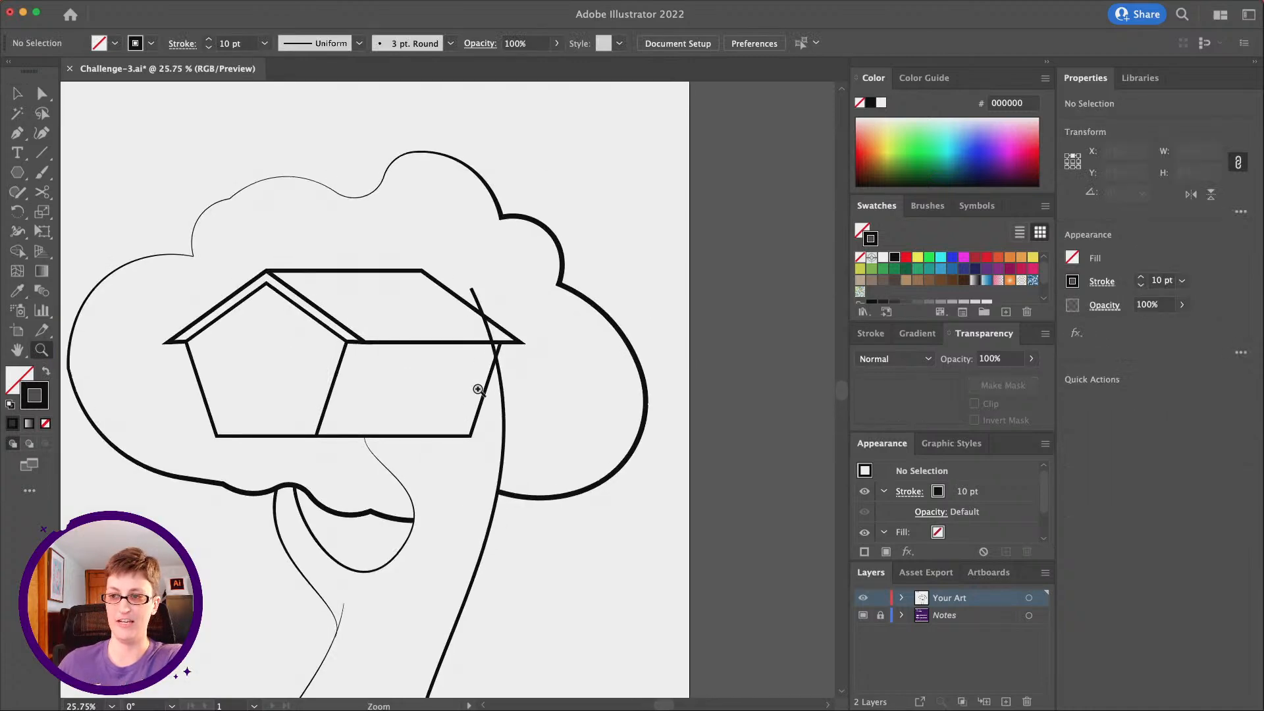
left_click(43, 95)
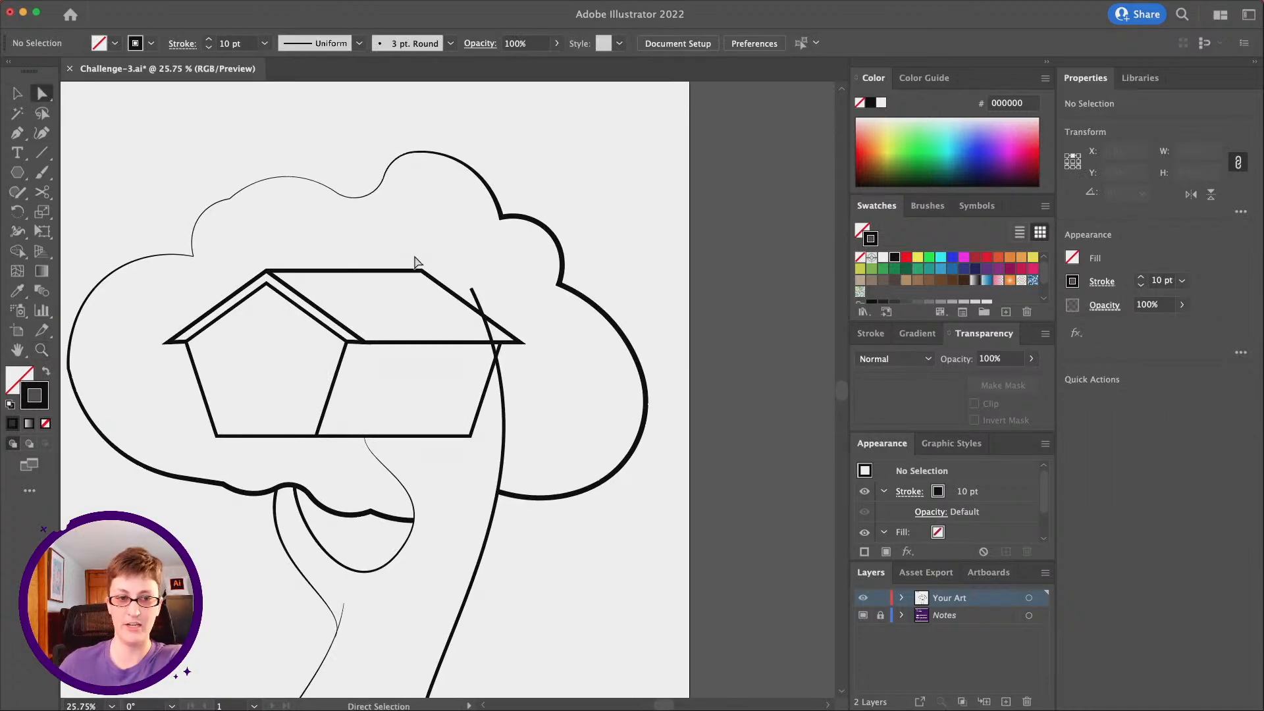
left_click_drag(471, 292, 481, 271)
Move the cloud outline's lower right end anchor so it meets the trunk's right-hand line
left_click(537, 498)
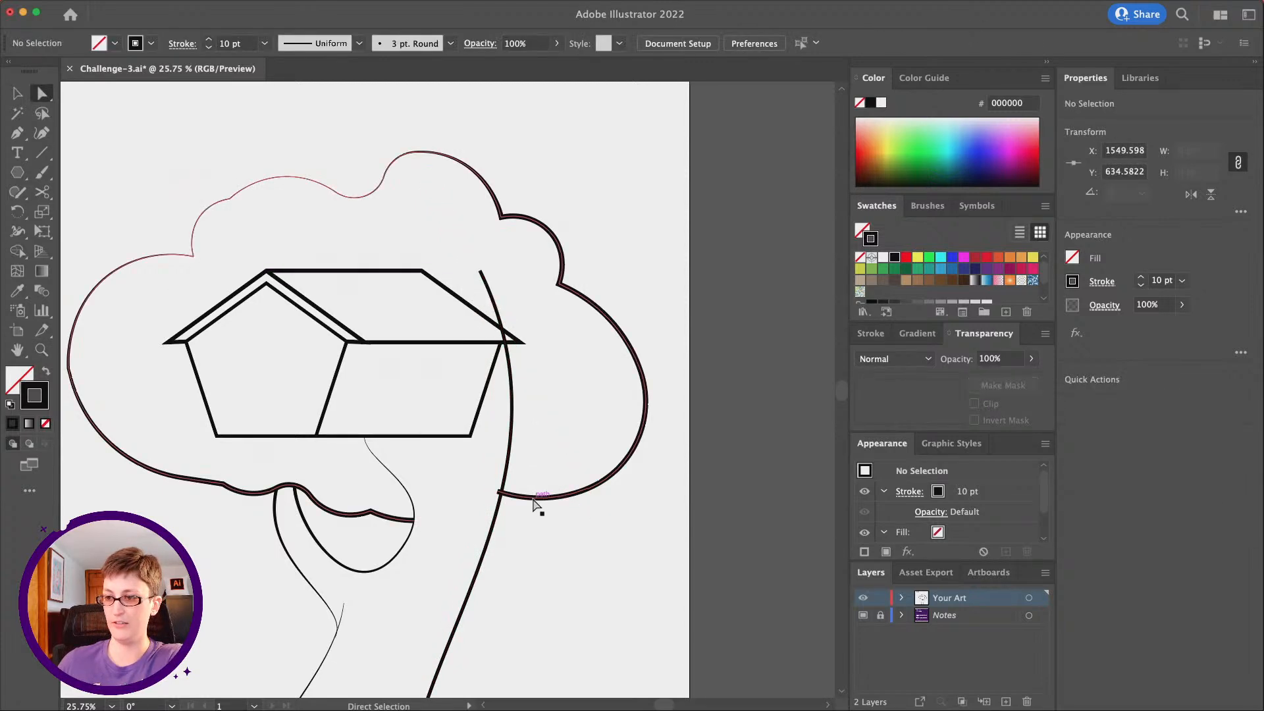
left_click(499, 492)
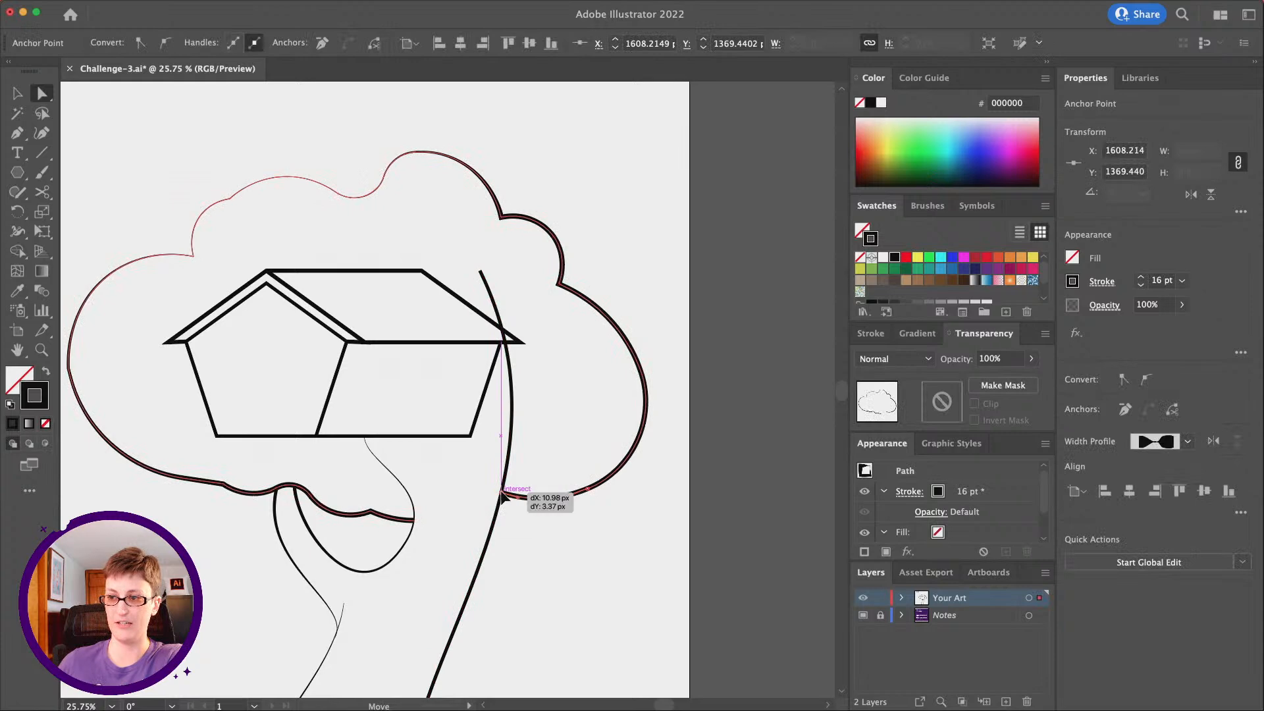
left_click(555, 564)
Draw a curved branch line from the trunk line's upper end down to the house's bottom edge with the Uniform width profile
left_click(23, 136)
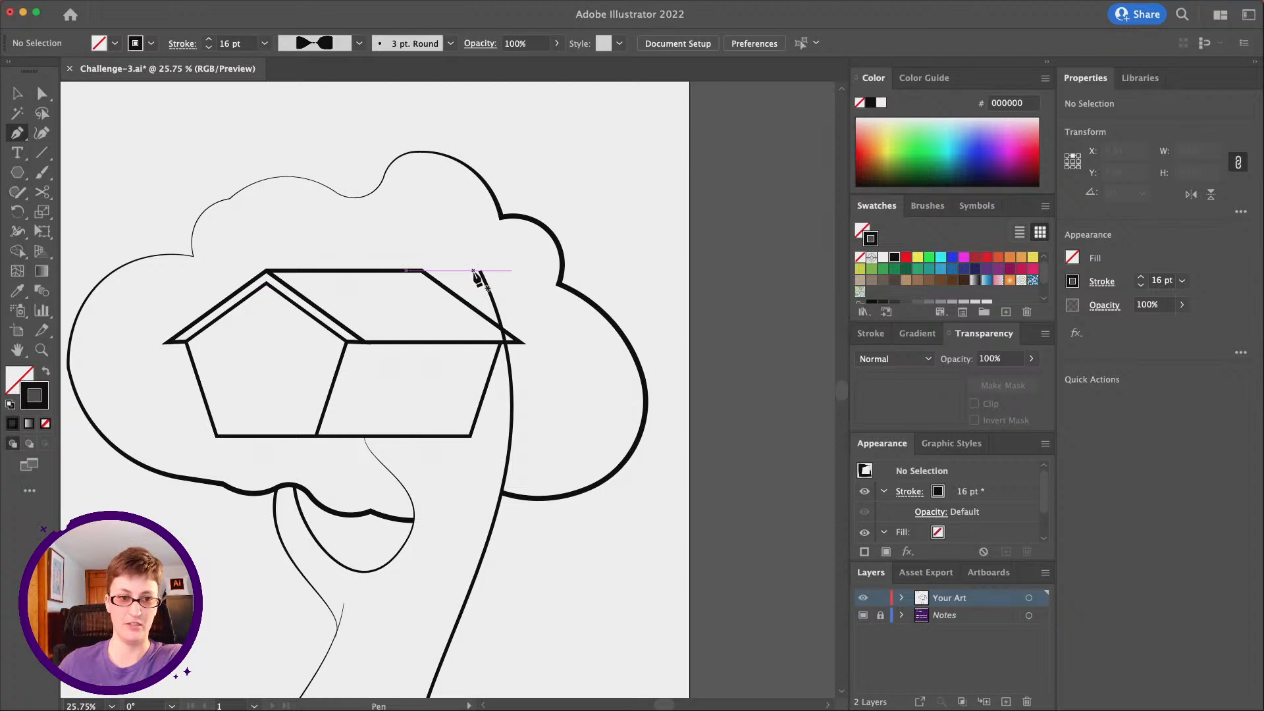
left_click_drag(484, 290, 492, 313)
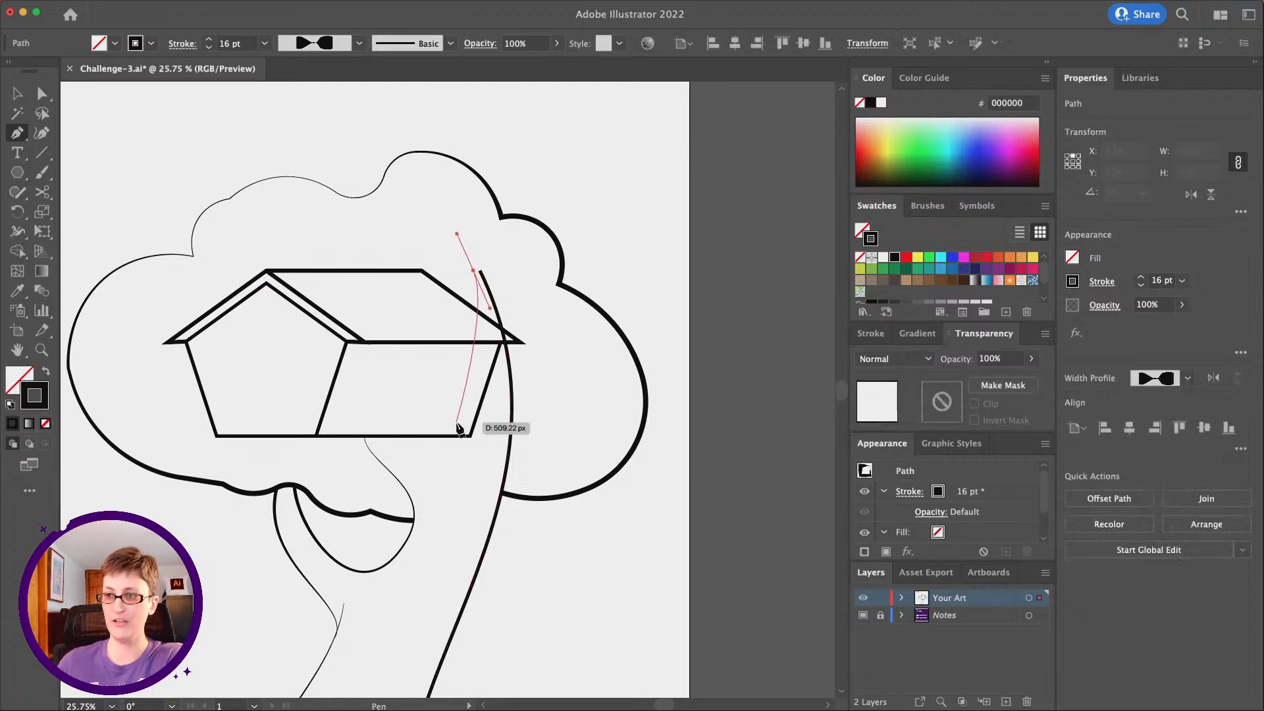
left_click_drag(417, 437, 319, 421)
key("shift")
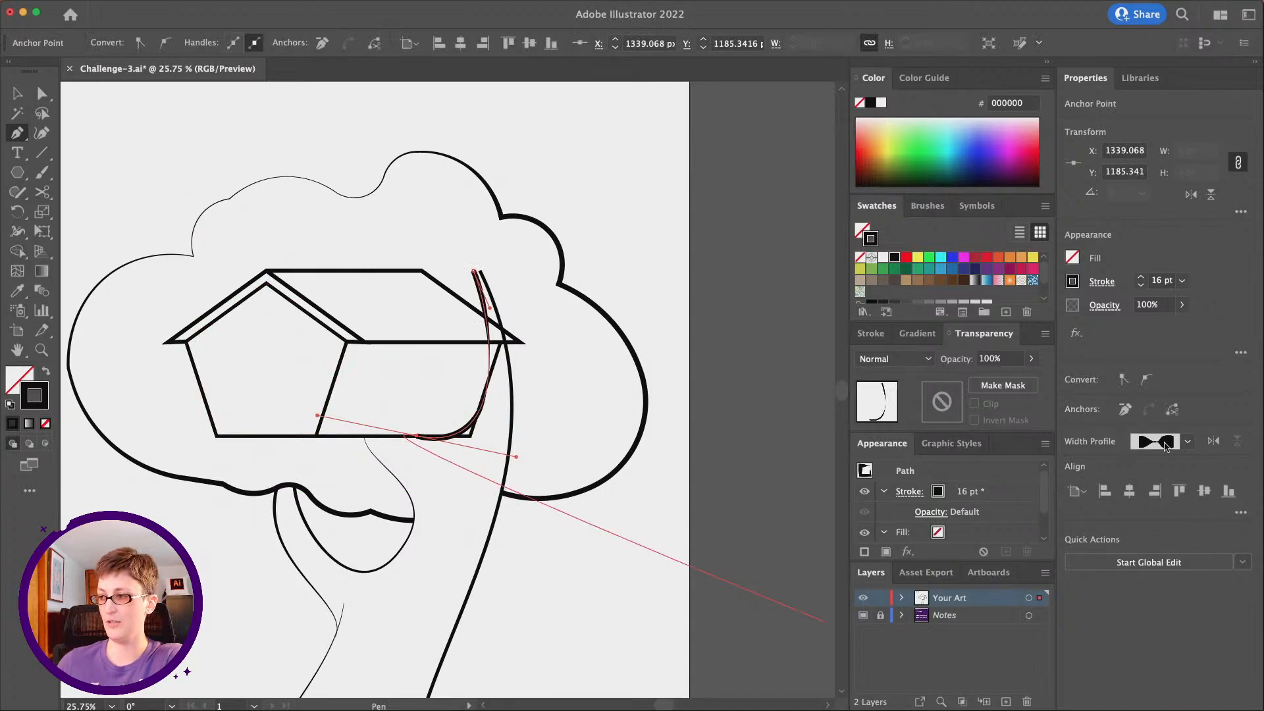
left_click(1164, 446)
left_click(1159, 467)
left_click(41, 94)
left_click(645, 493)
Move the grouped house slightly to the right within the tree crown
scroll(639, 498, "down", 5)
scroll(638, 497, "left", 2)
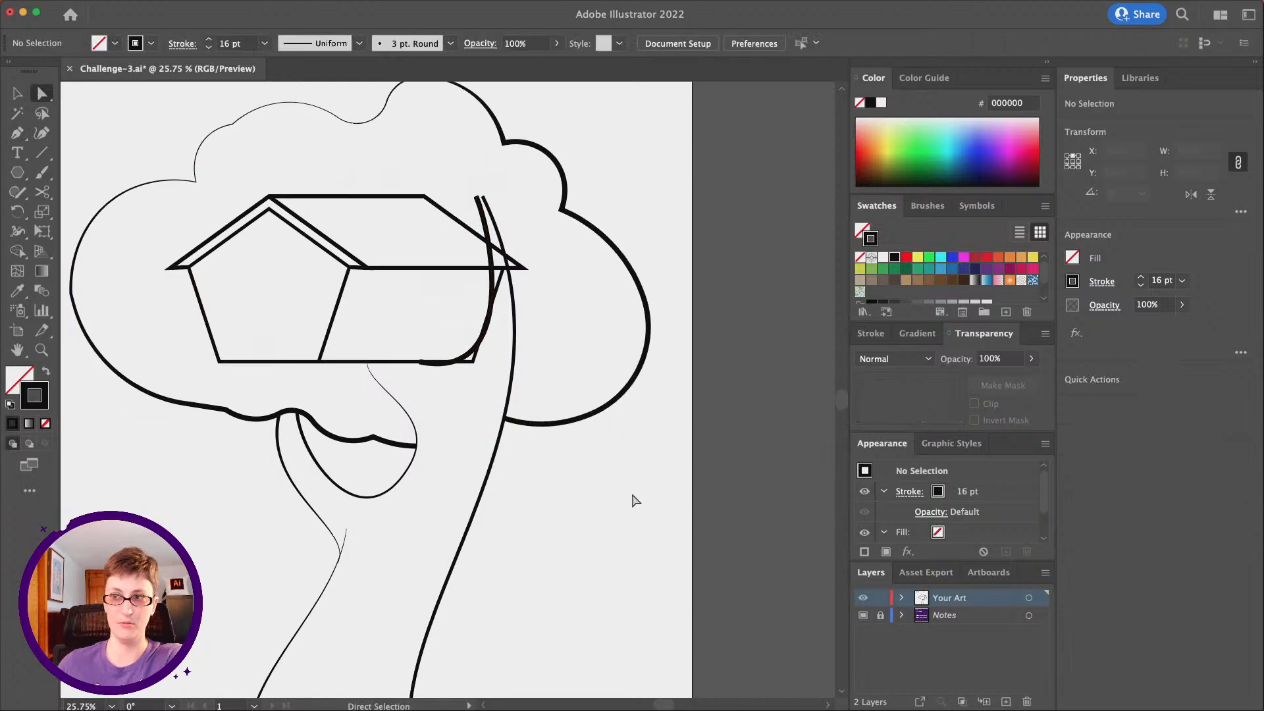
scroll(635, 501, "up", 3)
scroll(635, 500, "right", 1)
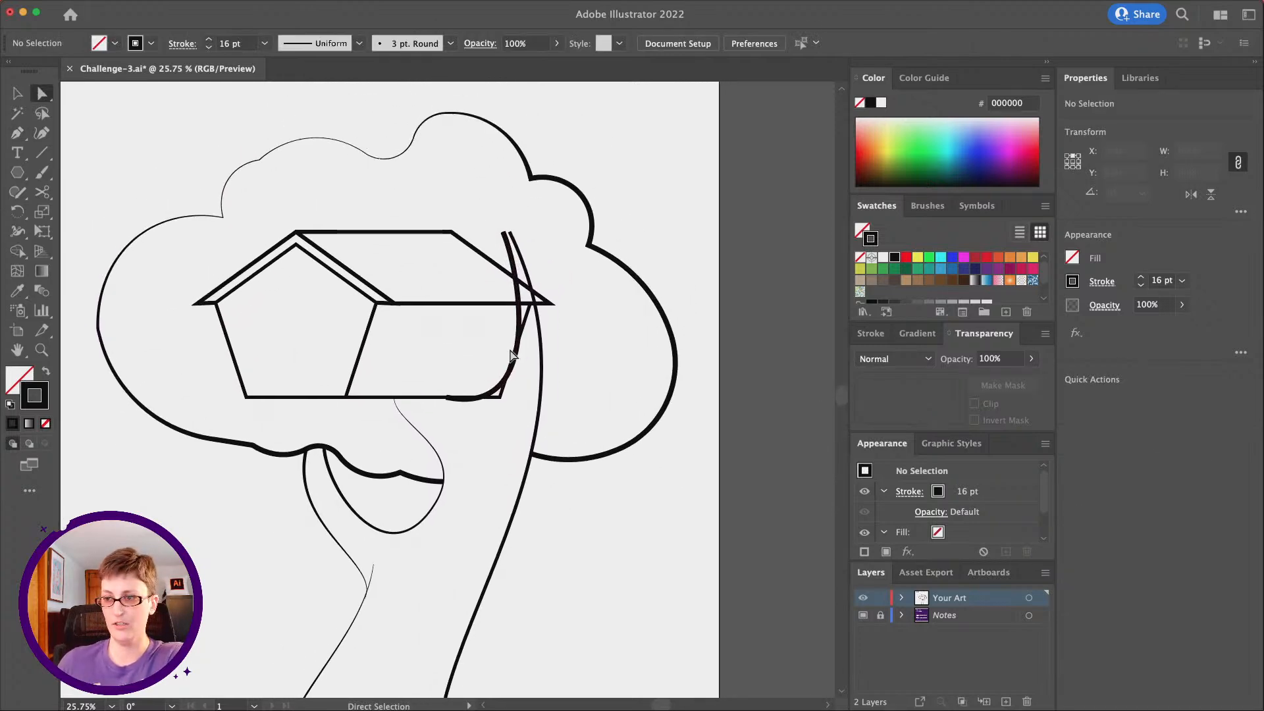
left_click(421, 396)
left_click(563, 492)
left_click(17, 96)
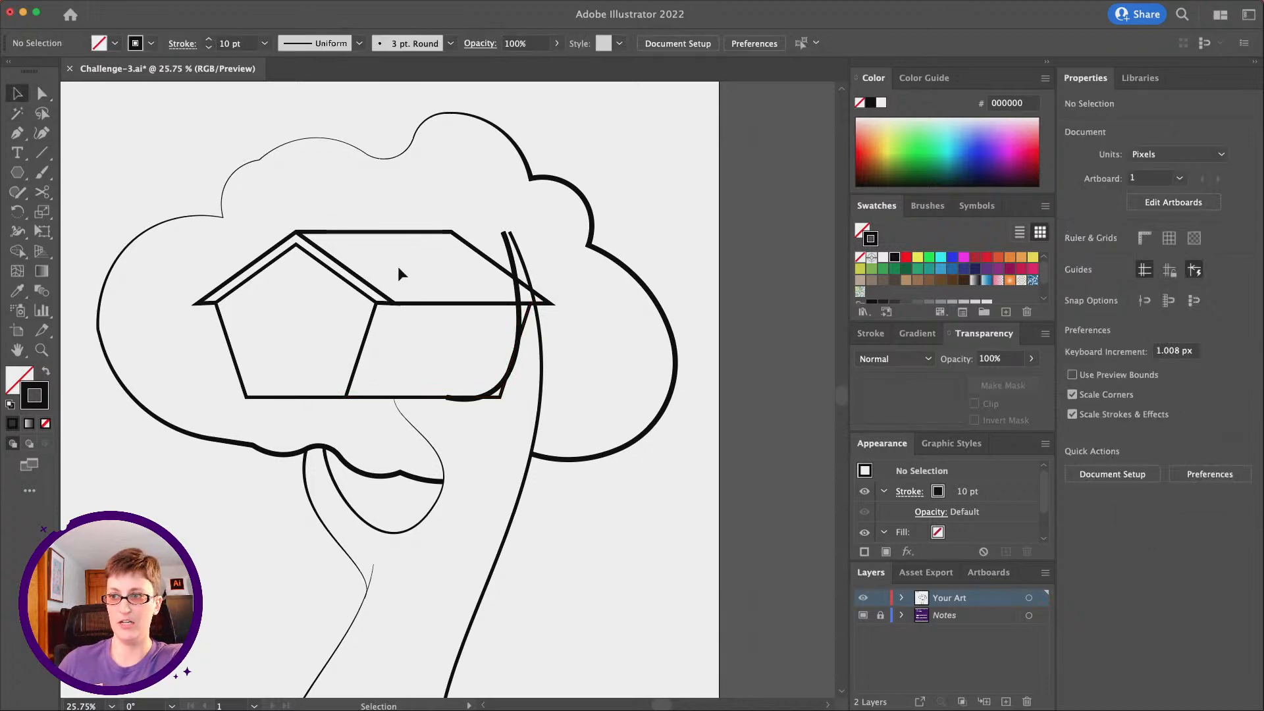
left_click(472, 248)
left_click_drag(475, 251, 499, 250)
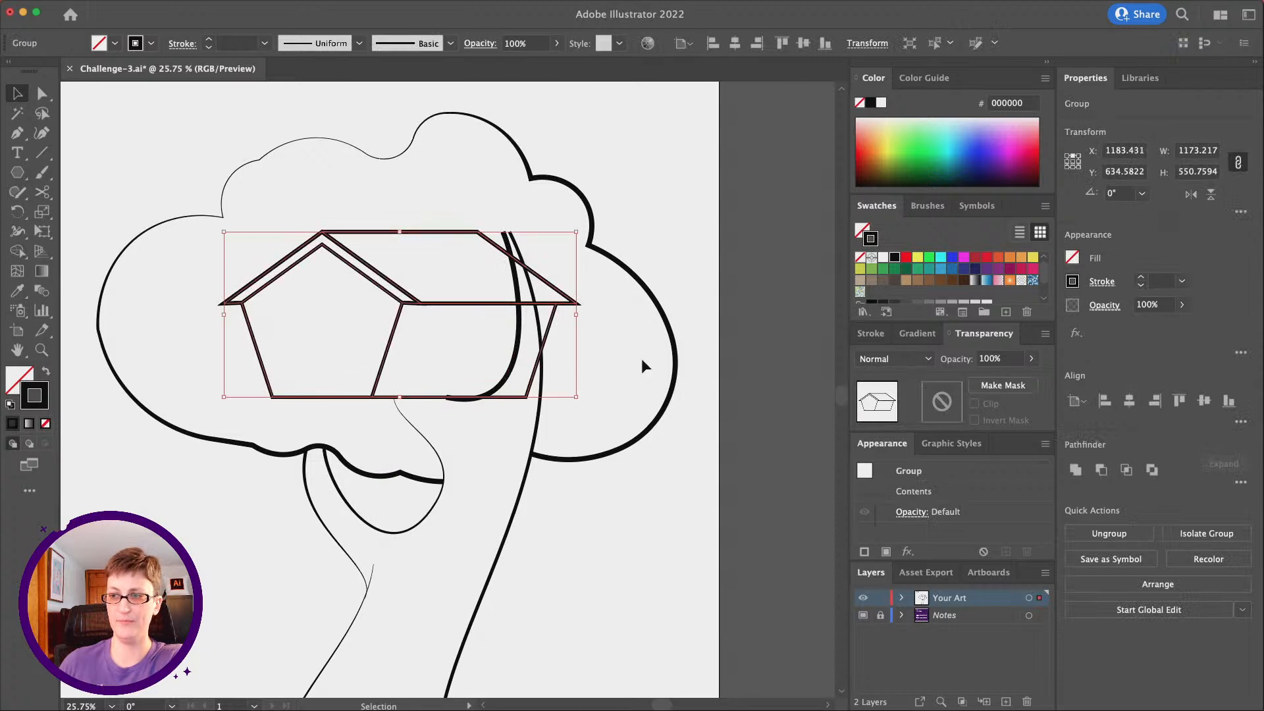
left_click(641, 359)
Cut the side wall with Scissors where the trunk line and branch curve cross it, and delete the bottom corner piece
left_click(528, 399)
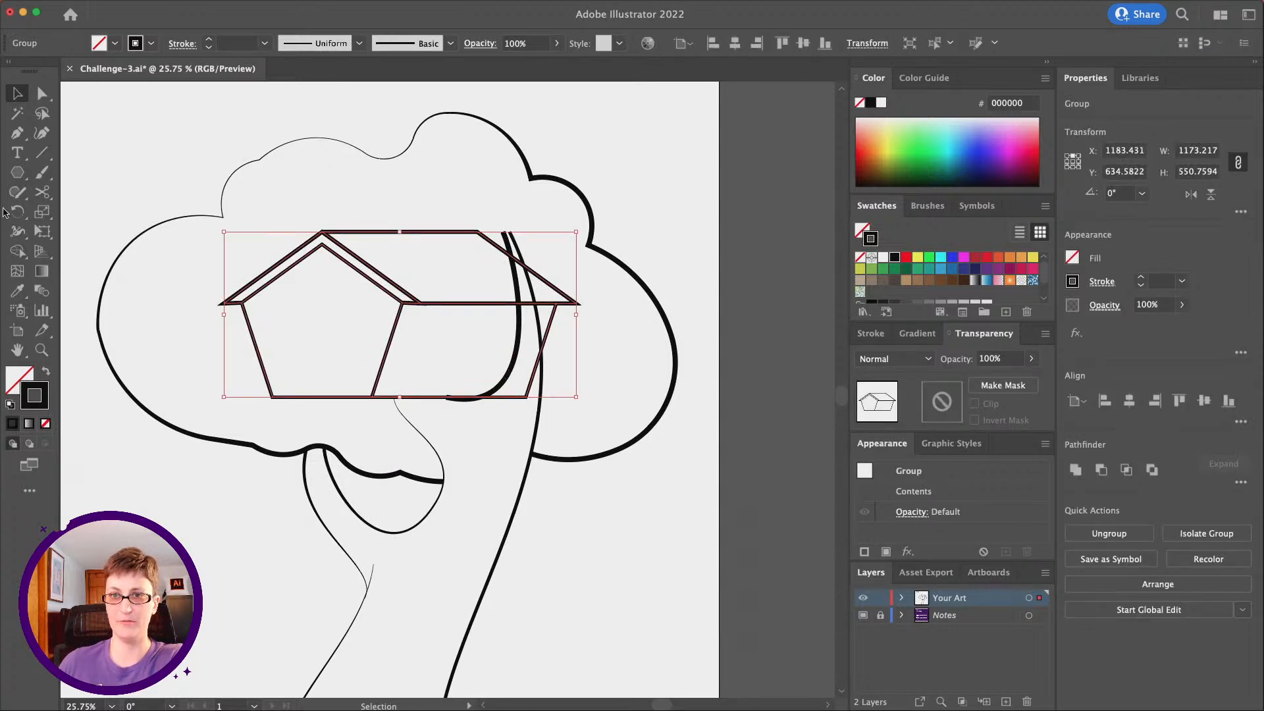
left_click(42, 191)
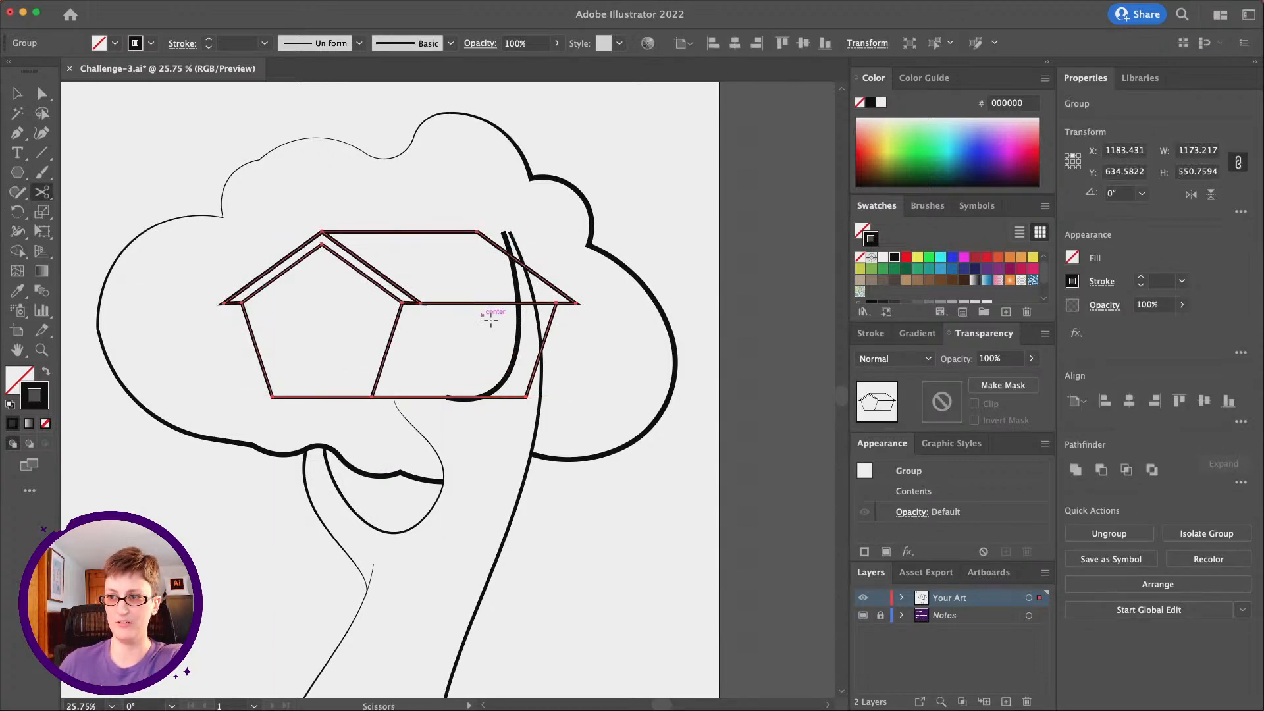
left_click(541, 350)
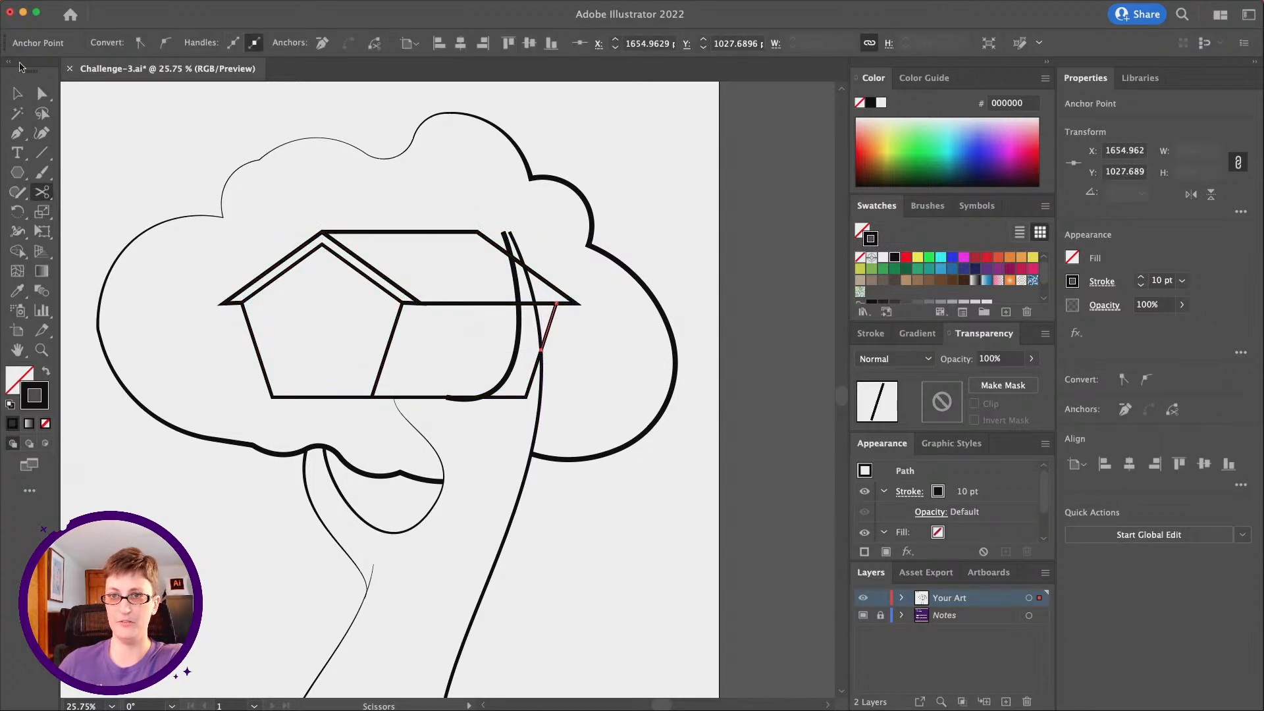
left_click(22, 94)
left_click(272, 268)
left_click(36, 193)
left_click(481, 397)
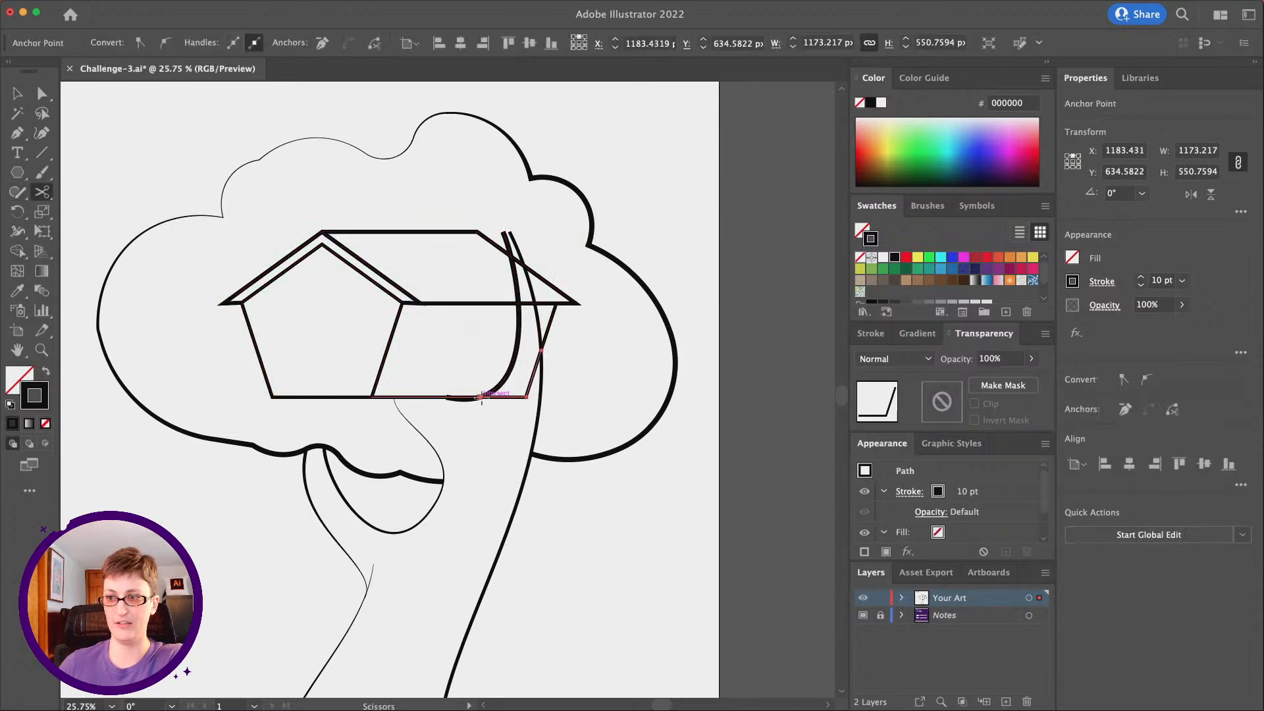
key("super+shift+a")
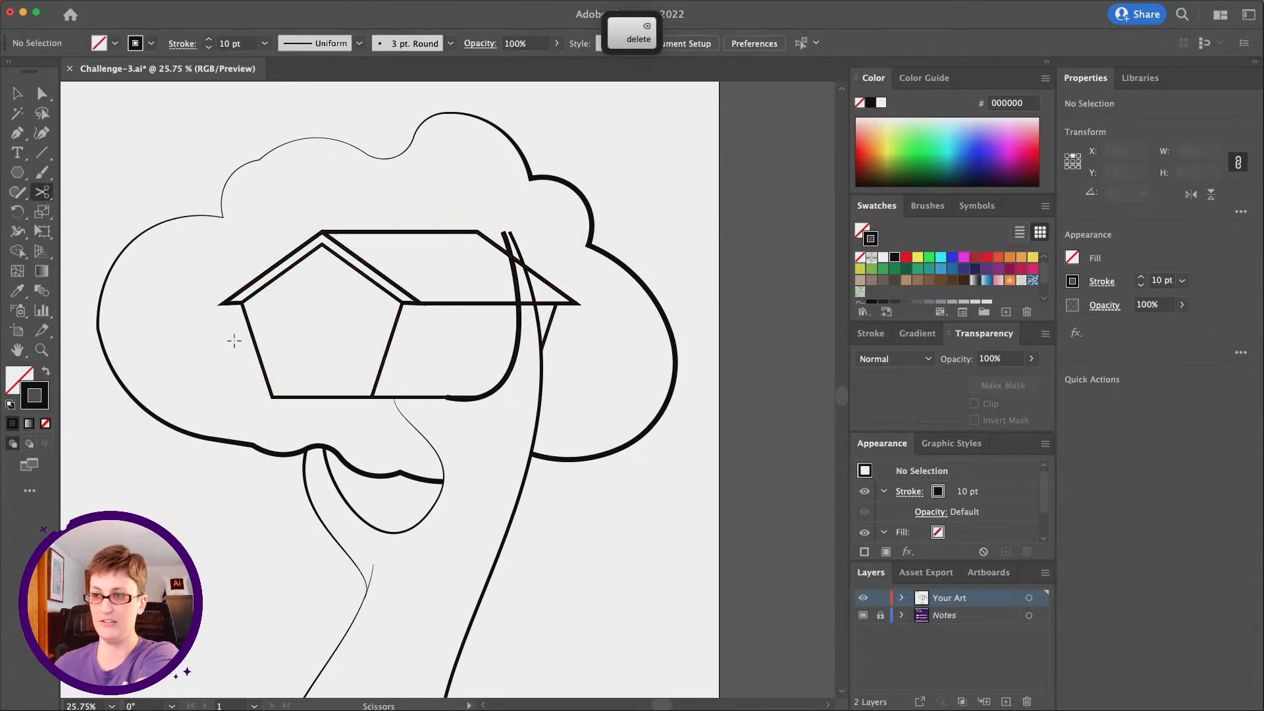
Cut the roof's lower edge with Scissors at the branch and trunk lines and delete the piece between them
left_click(42, 93)
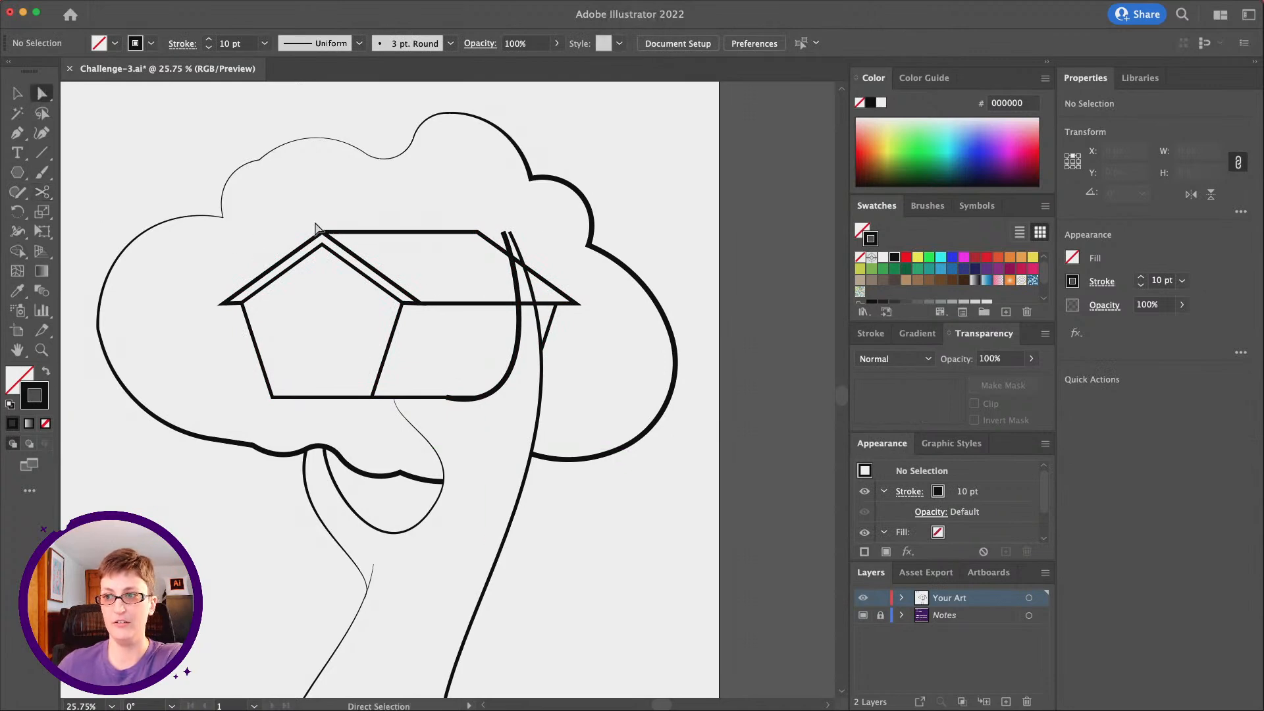
left_click(556, 304)
left_click(39, 193)
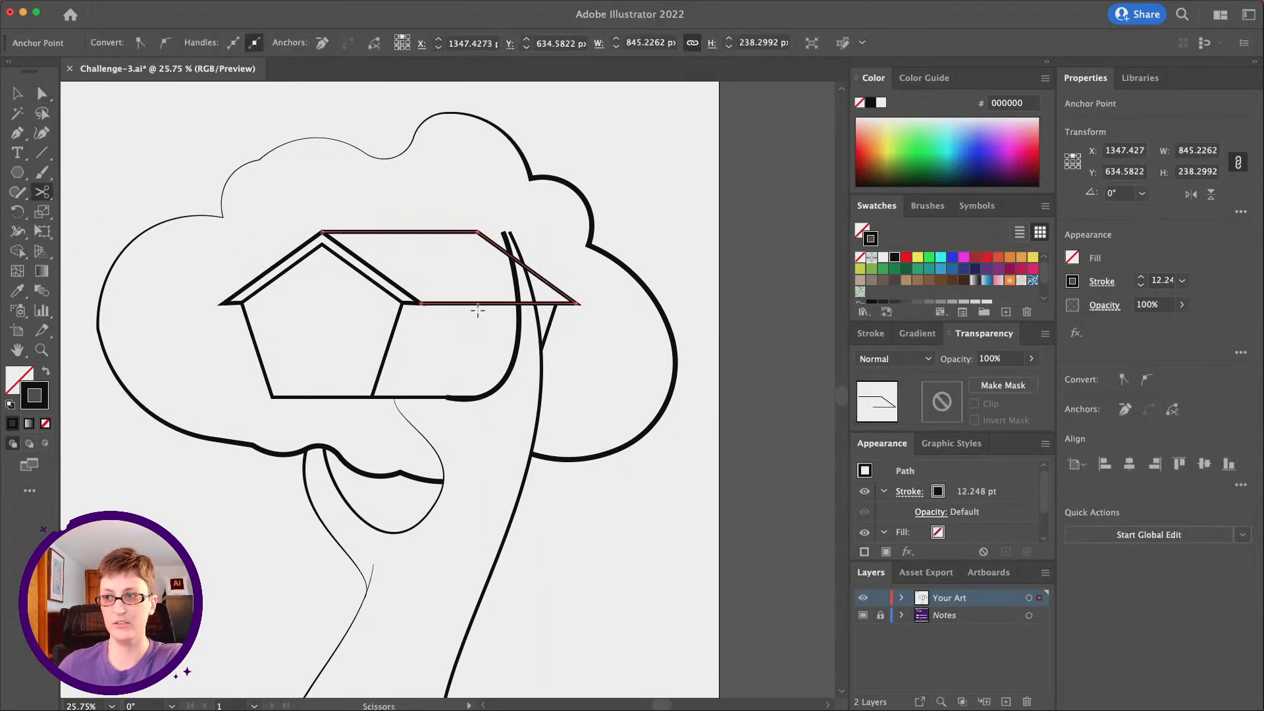
left_click(534, 304)
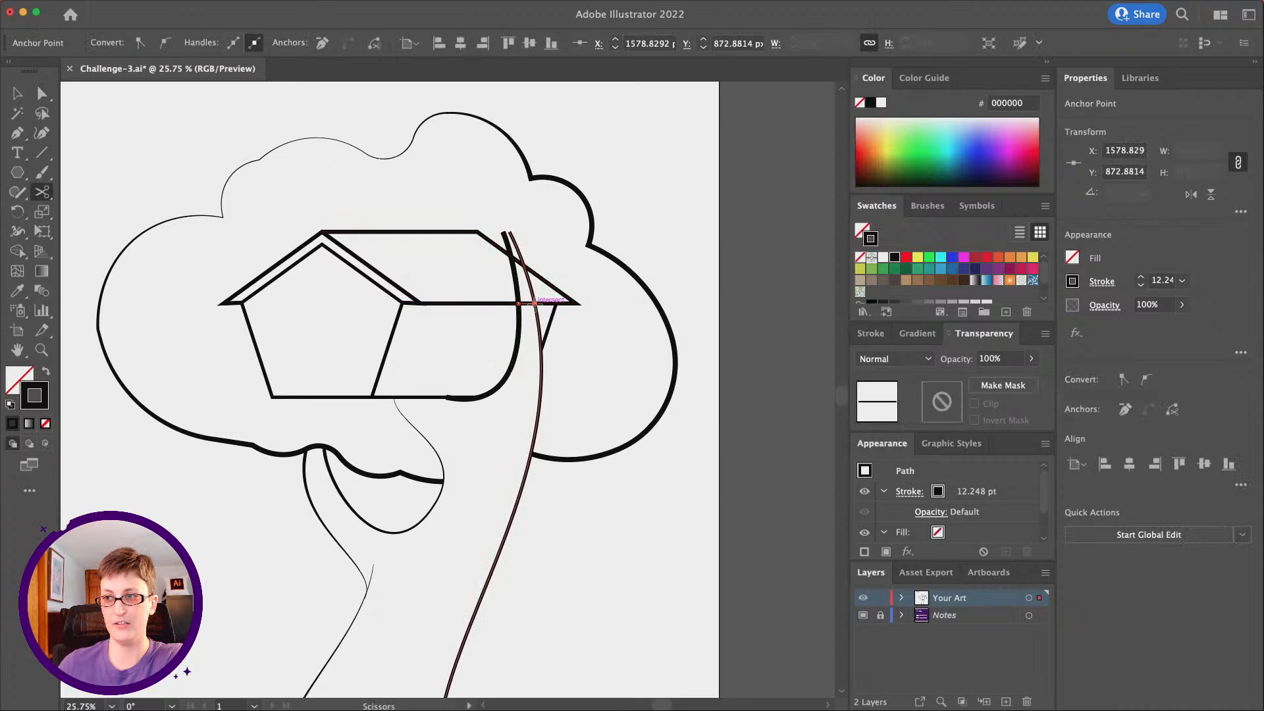
key("Delete")
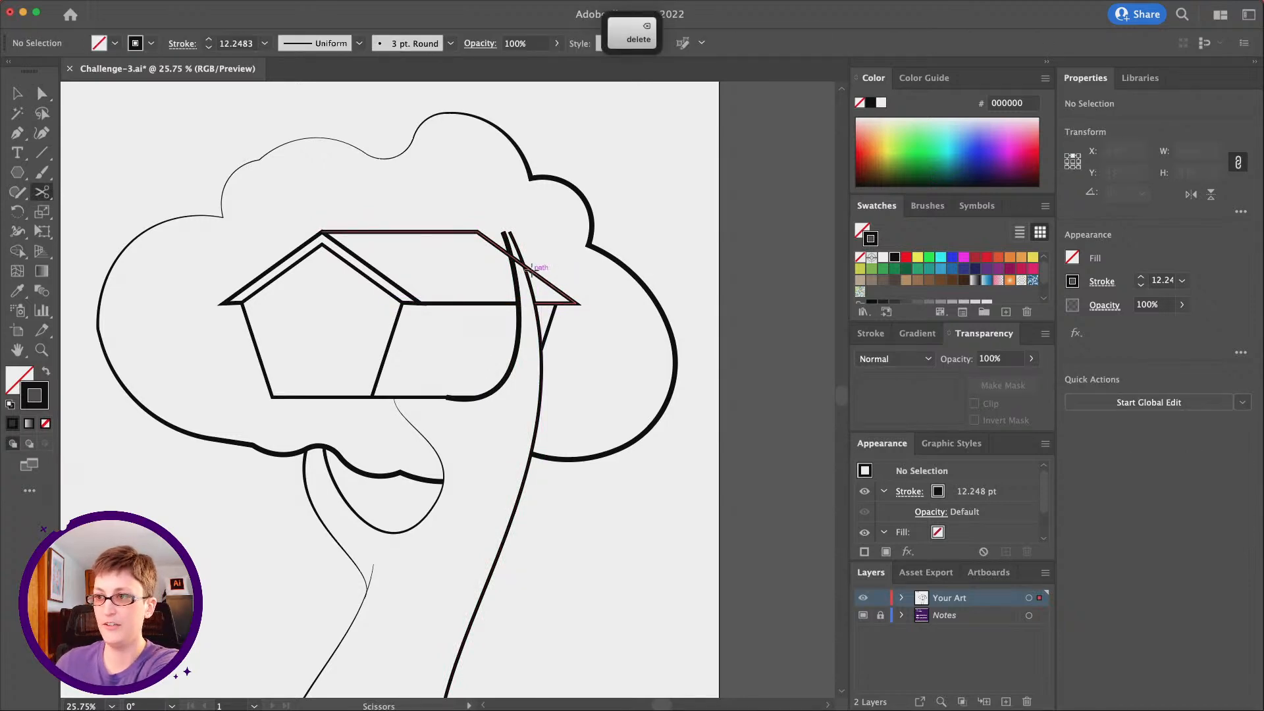
Cut the roof's sloping right edge with Scissors at the branch and trunk lines and delete the piece between them
left_click(511, 255)
left_click(511, 255)
left_click(42, 94)
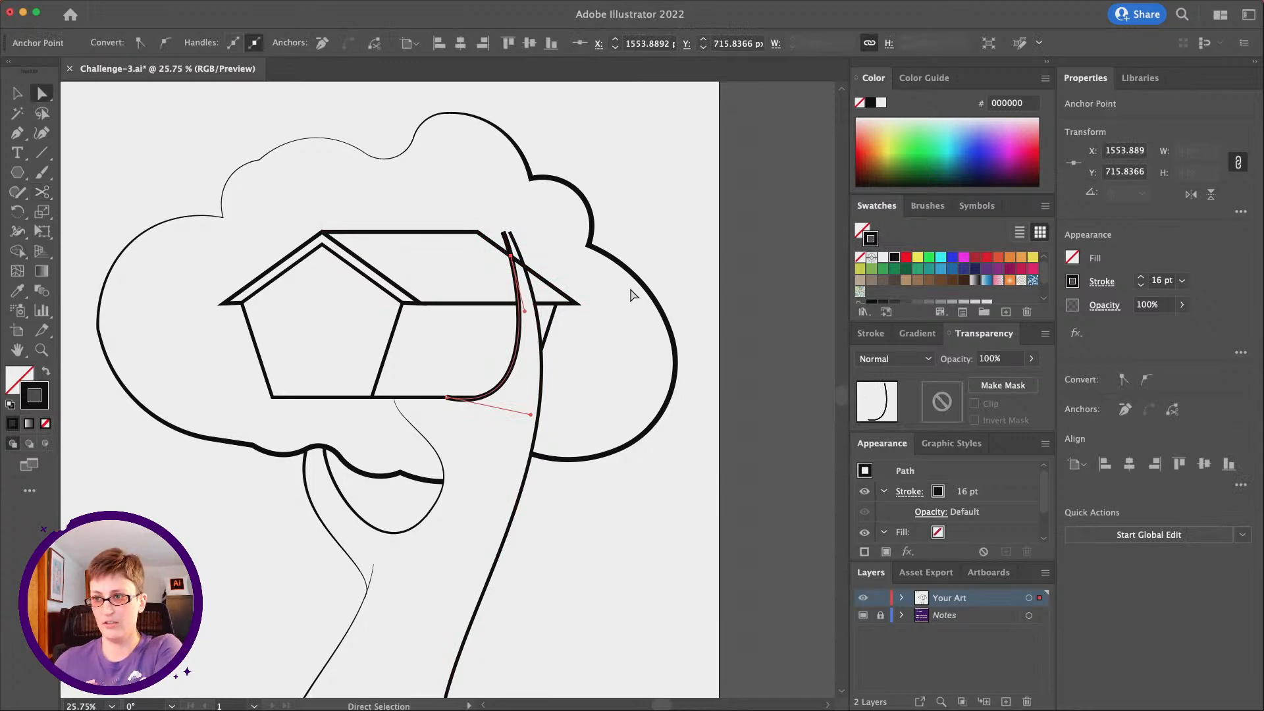
left_click(632, 294)
left_click(519, 262)
left_click(42, 192)
left_click(511, 255)
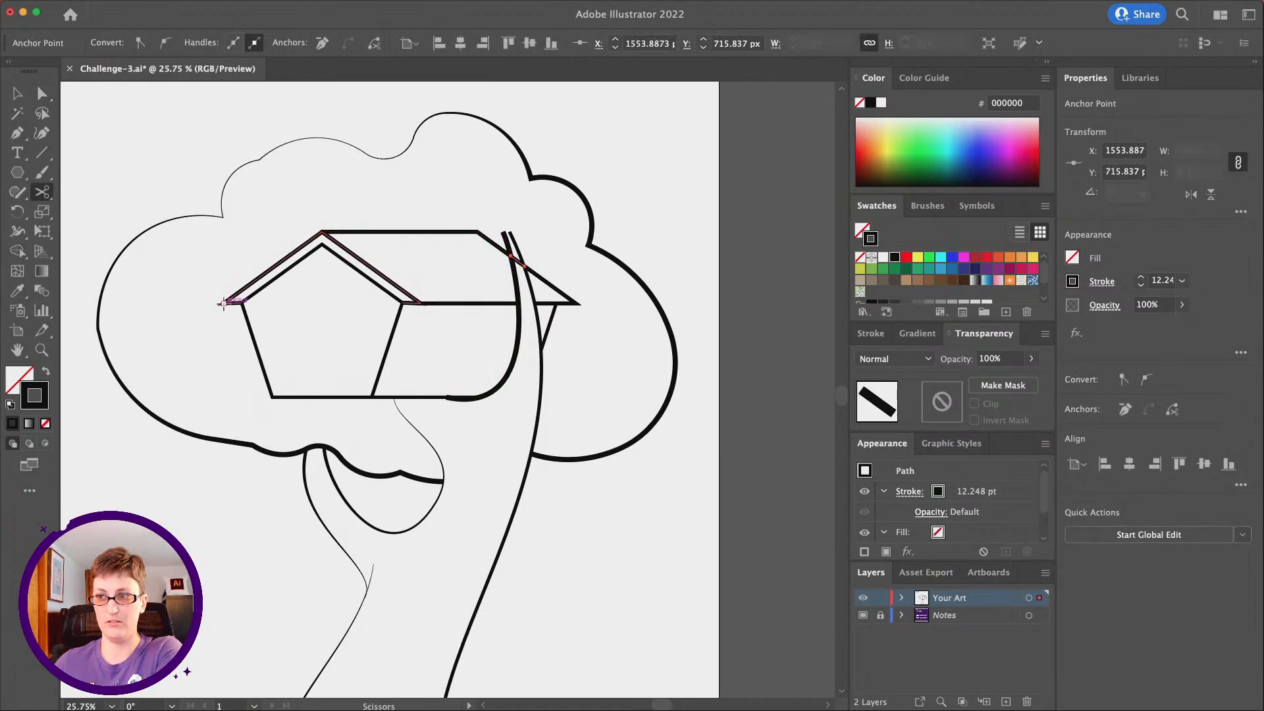
key("Delete")
scroll(421, 356, "down", 1)
scroll(438, 349, "up", 1)
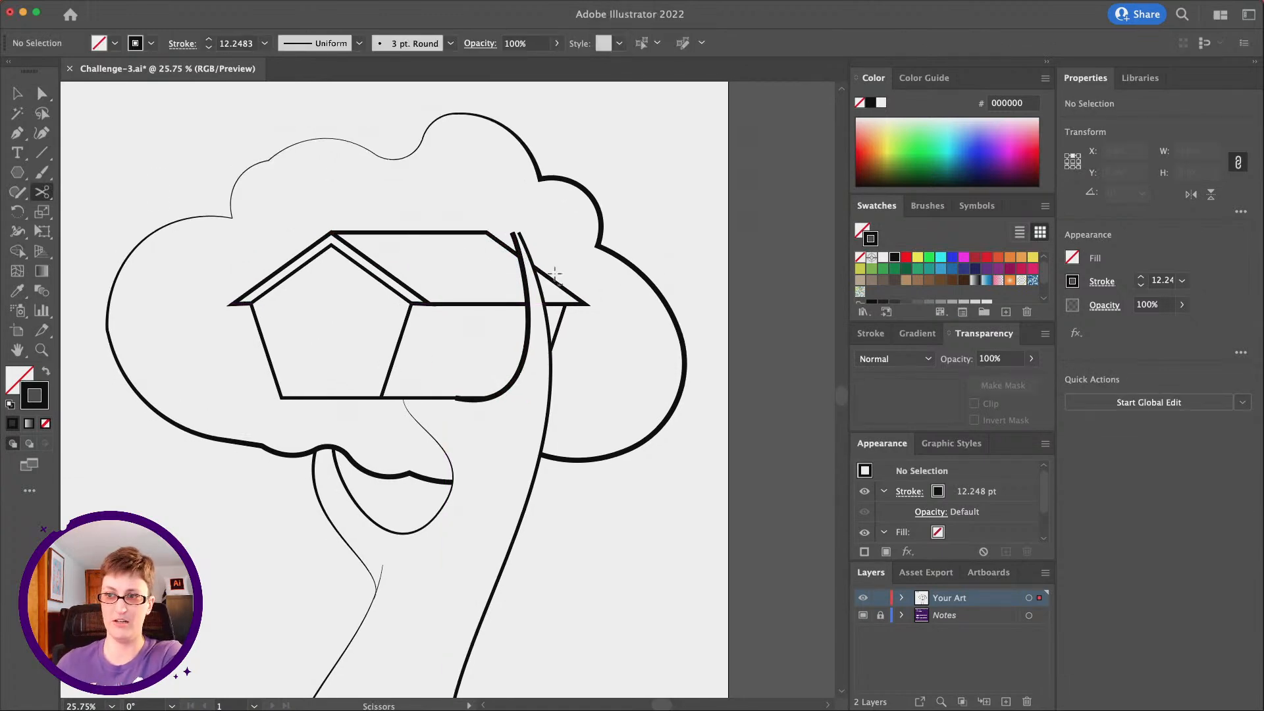
scroll(282, 352, "left", 2)
scroll(282, 352, "up", 2)
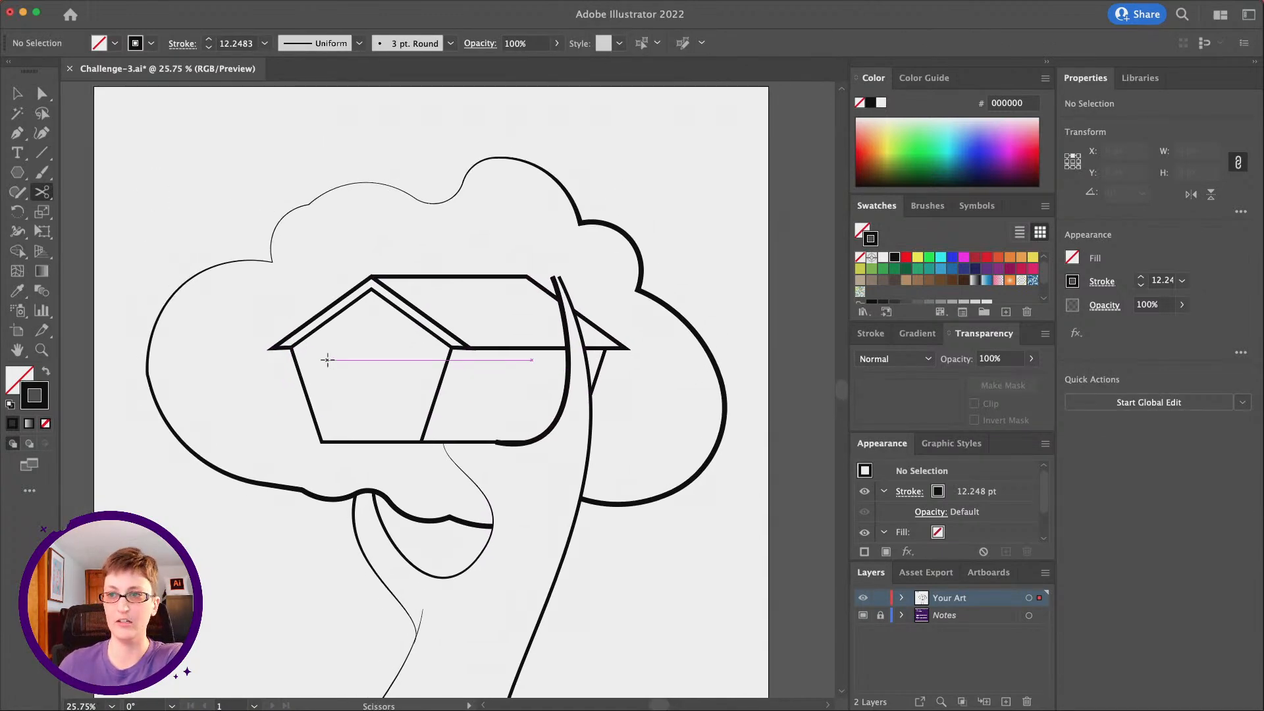
Draw a short curve about 168 px wide and 49 px tall inward from the cloud outline's left notch with the Pen tool
key("p")
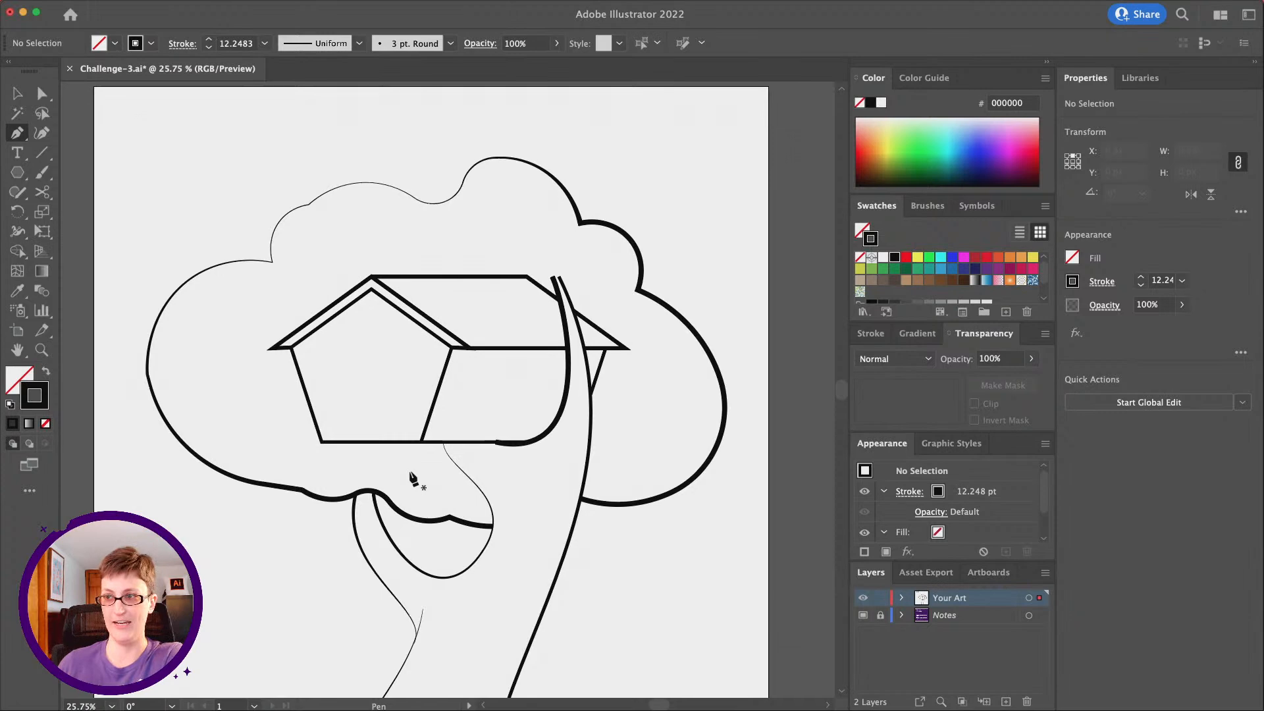
scroll(294, 266, "down", 5)
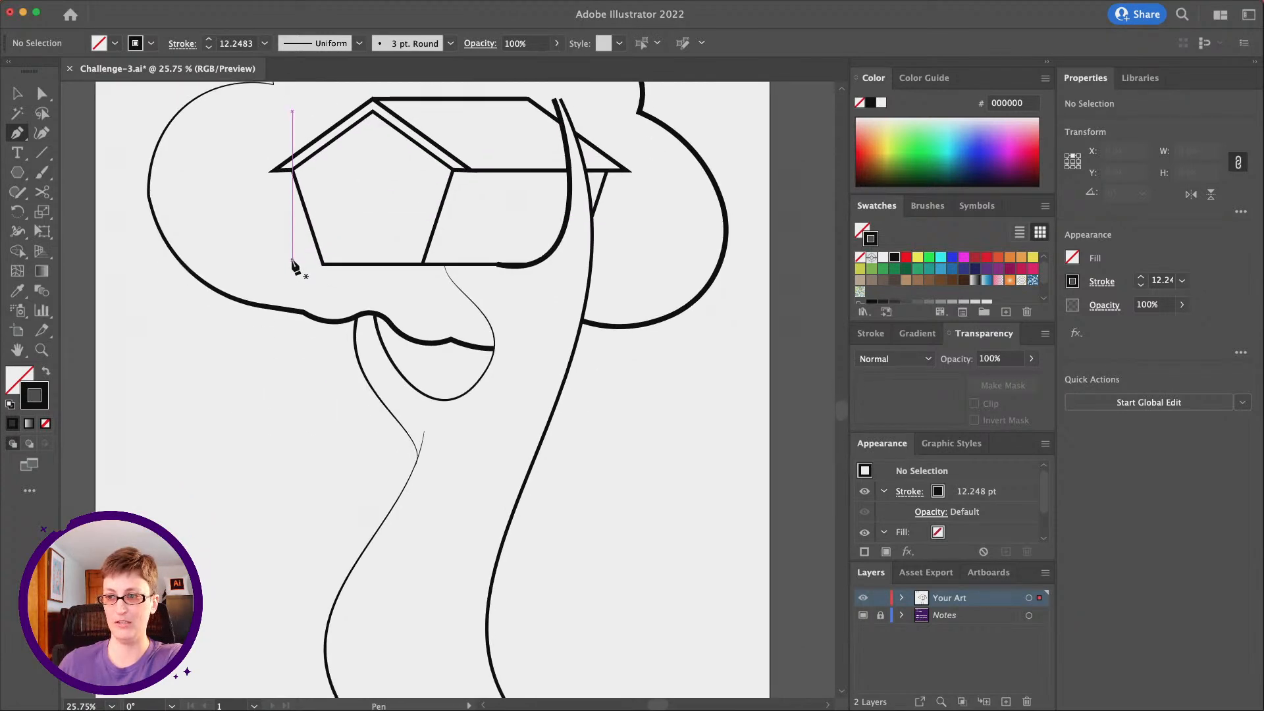
scroll(294, 266, "up", 2)
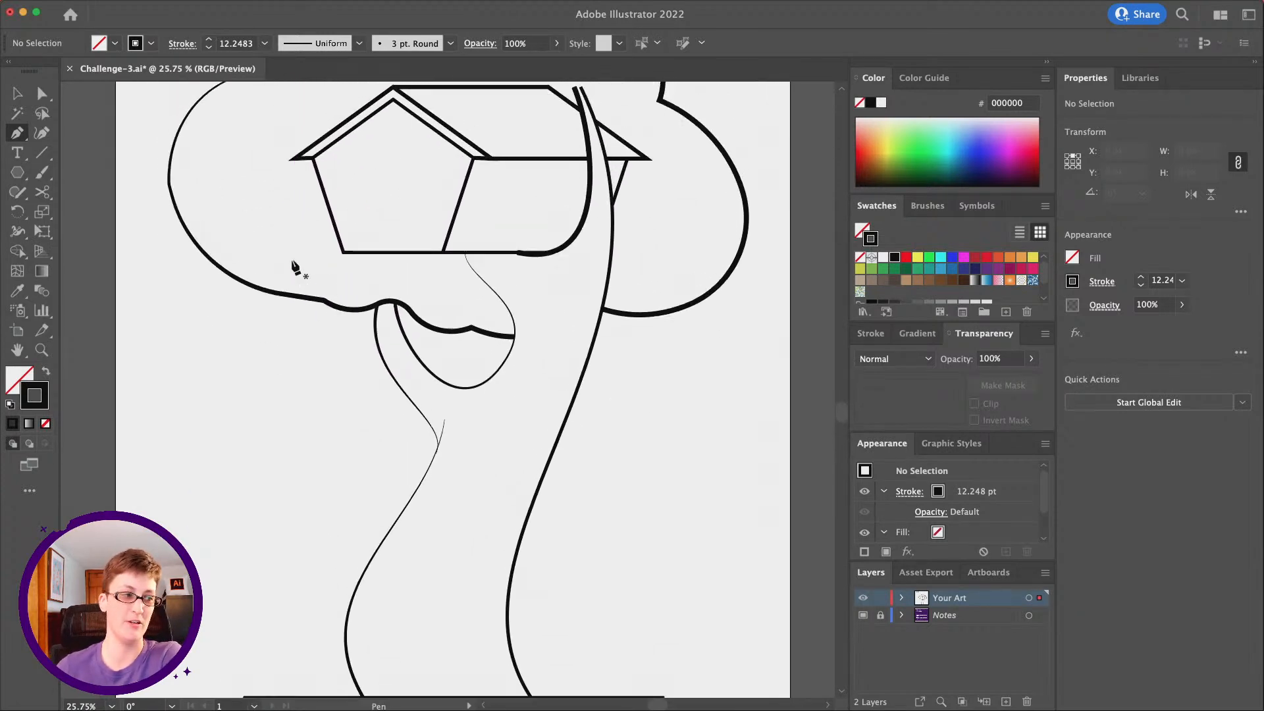
scroll(294, 267, "up", 3)
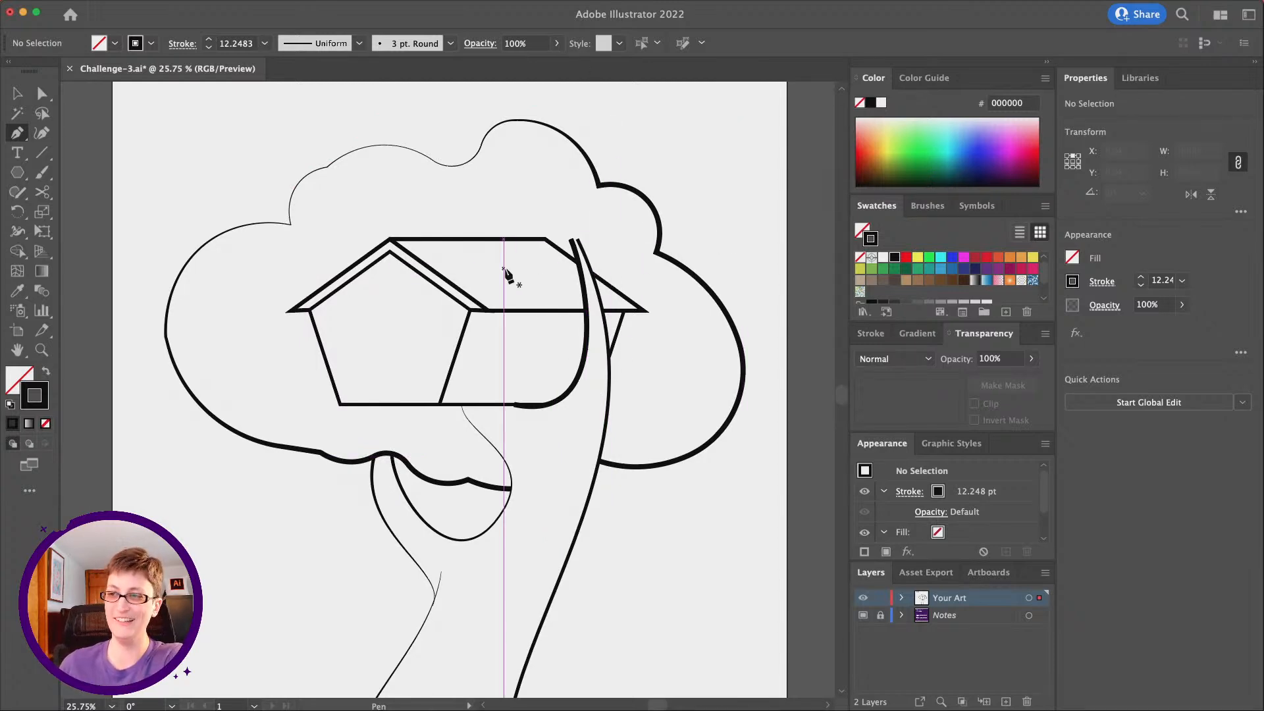
scroll(506, 273, "right", 1)
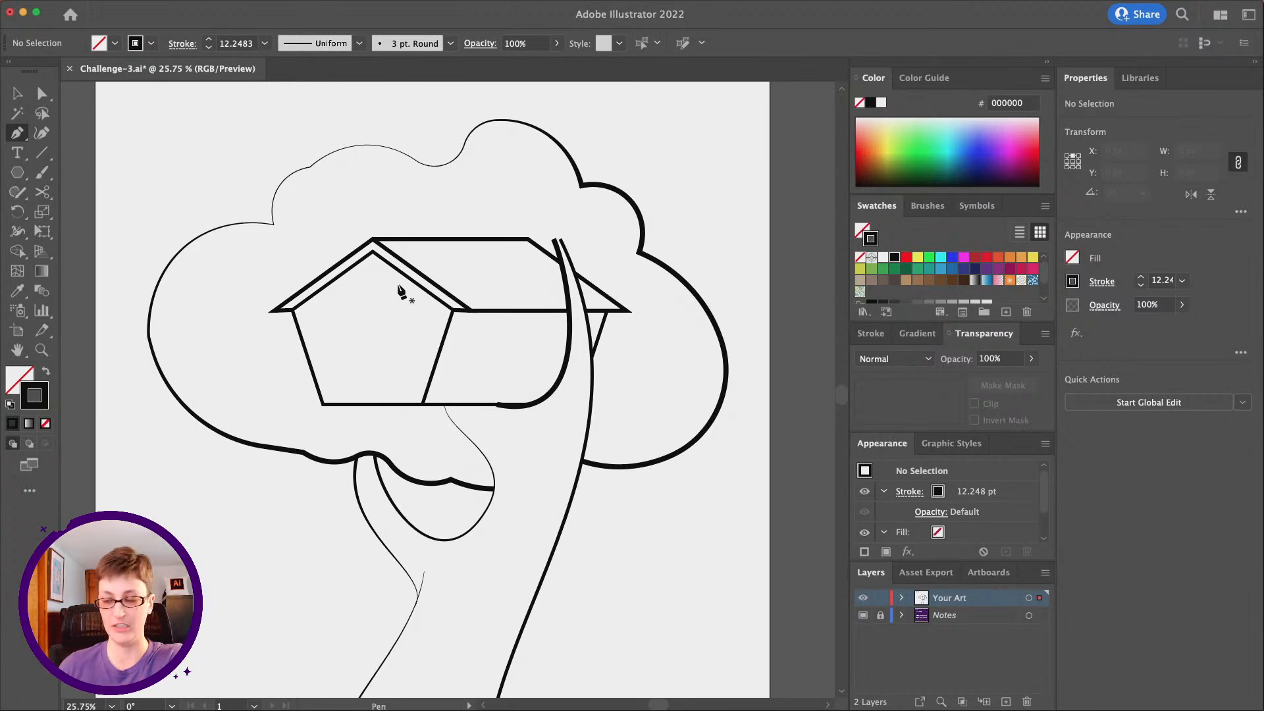
scroll(526, 178, "right", 3)
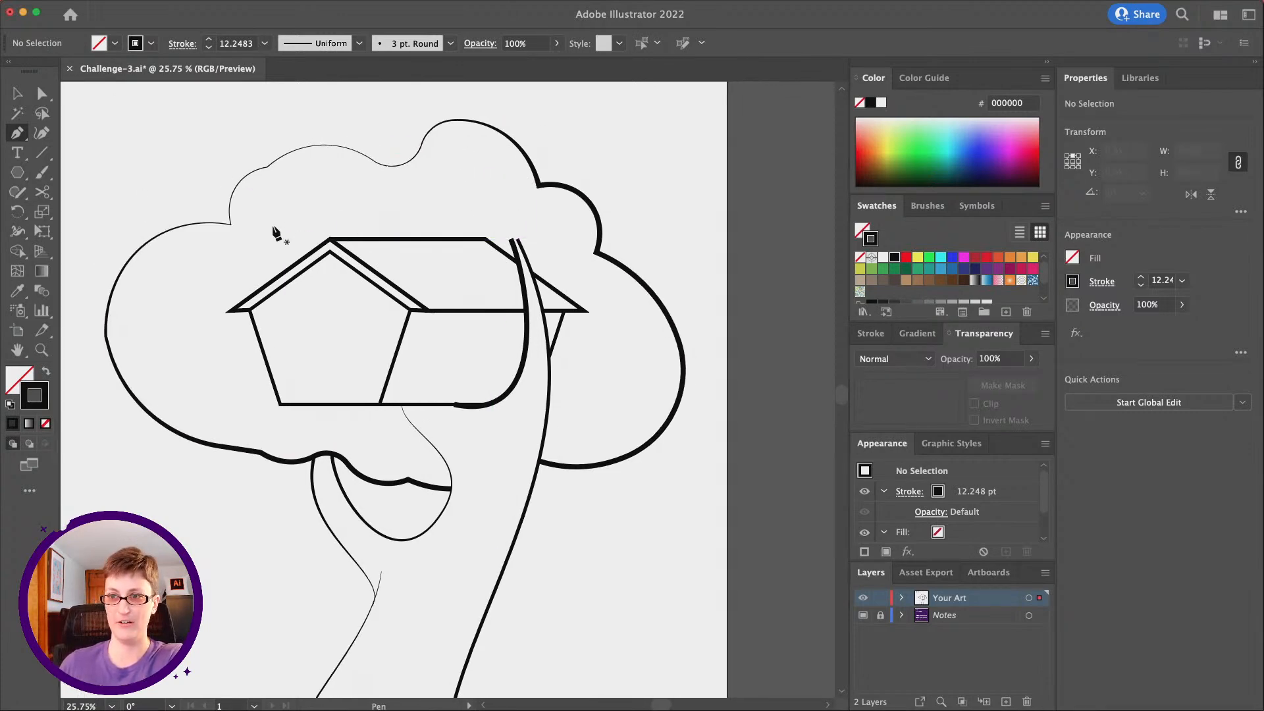
scroll(278, 233, "left", 1)
left_click_drag(287, 239, 279, 235)
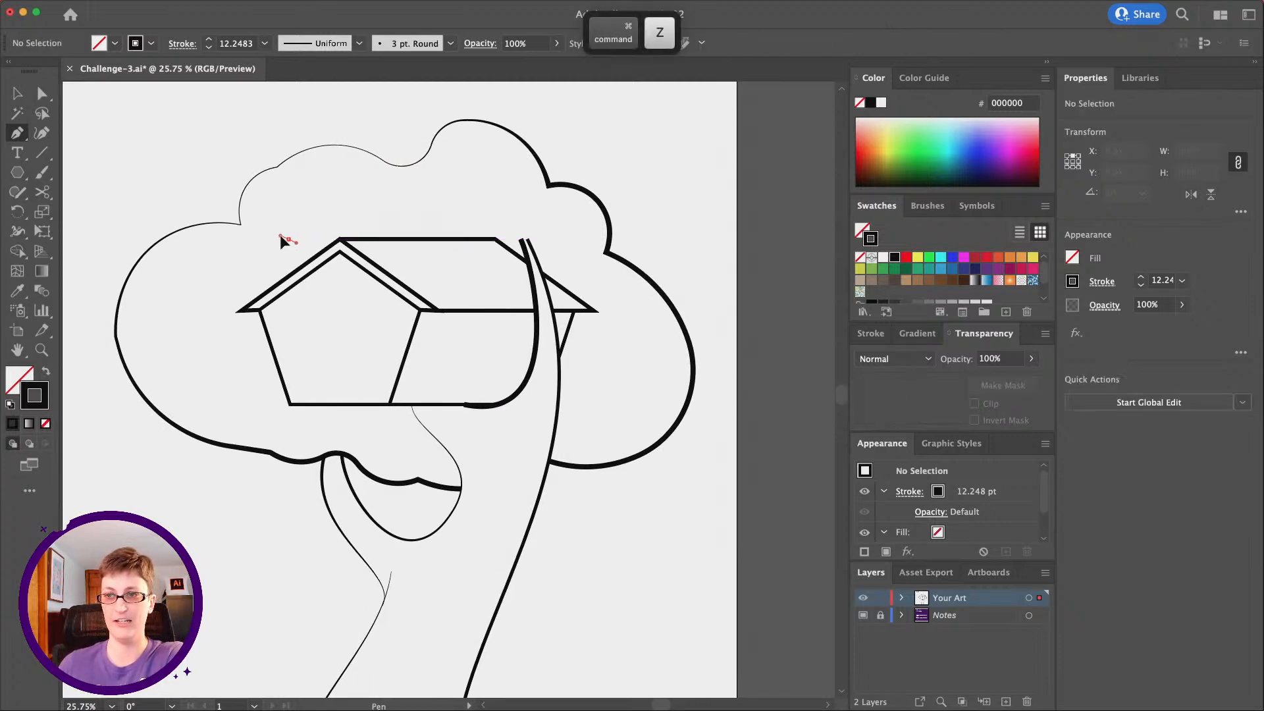
left_click(241, 224)
left_click_drag(241, 226, 228, 250)
left_click(18, 93)
left_click(168, 178)
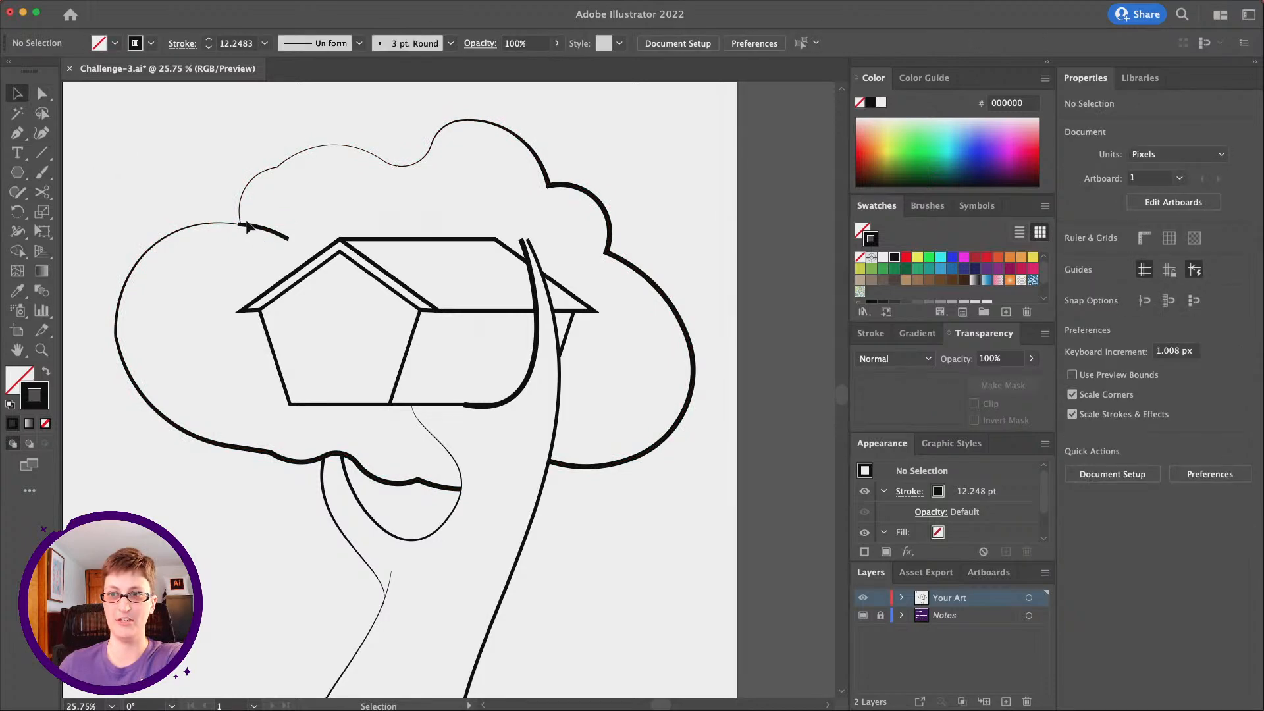
Apply the triangular tapering width profile to the short curve at the cloud's left notch and flip the profile along the path
left_click(256, 230)
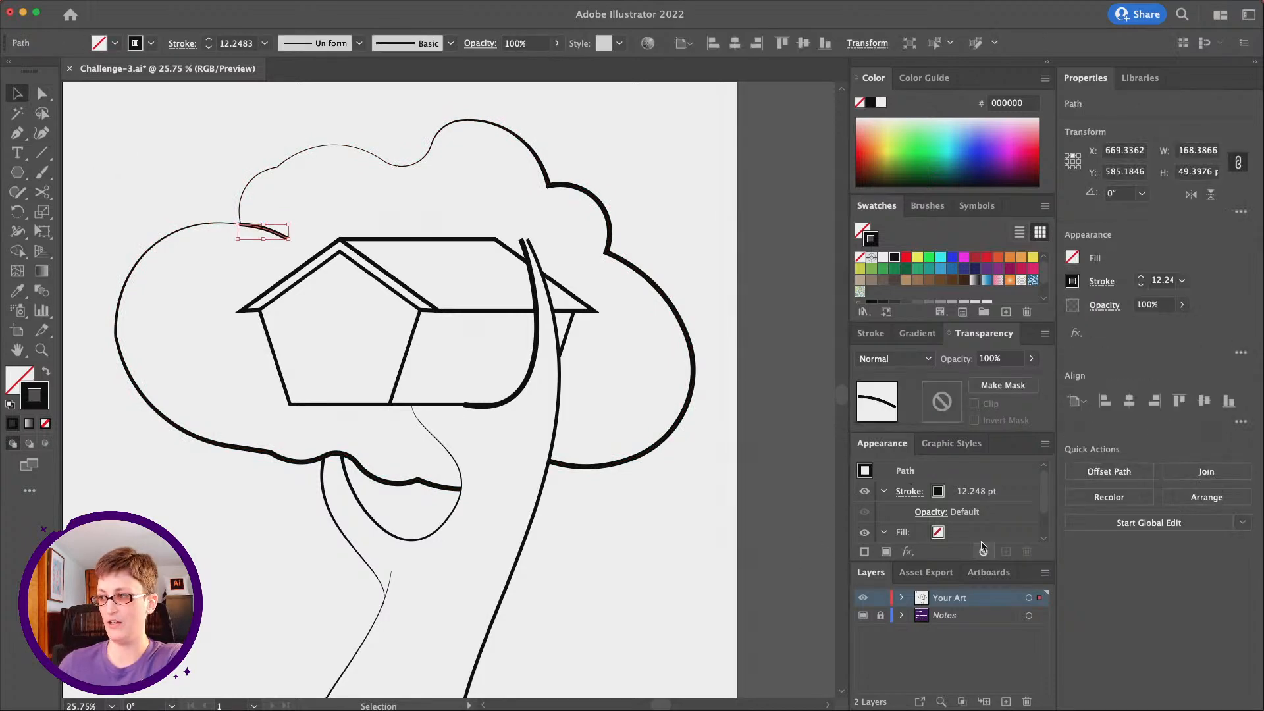
left_click(1104, 282)
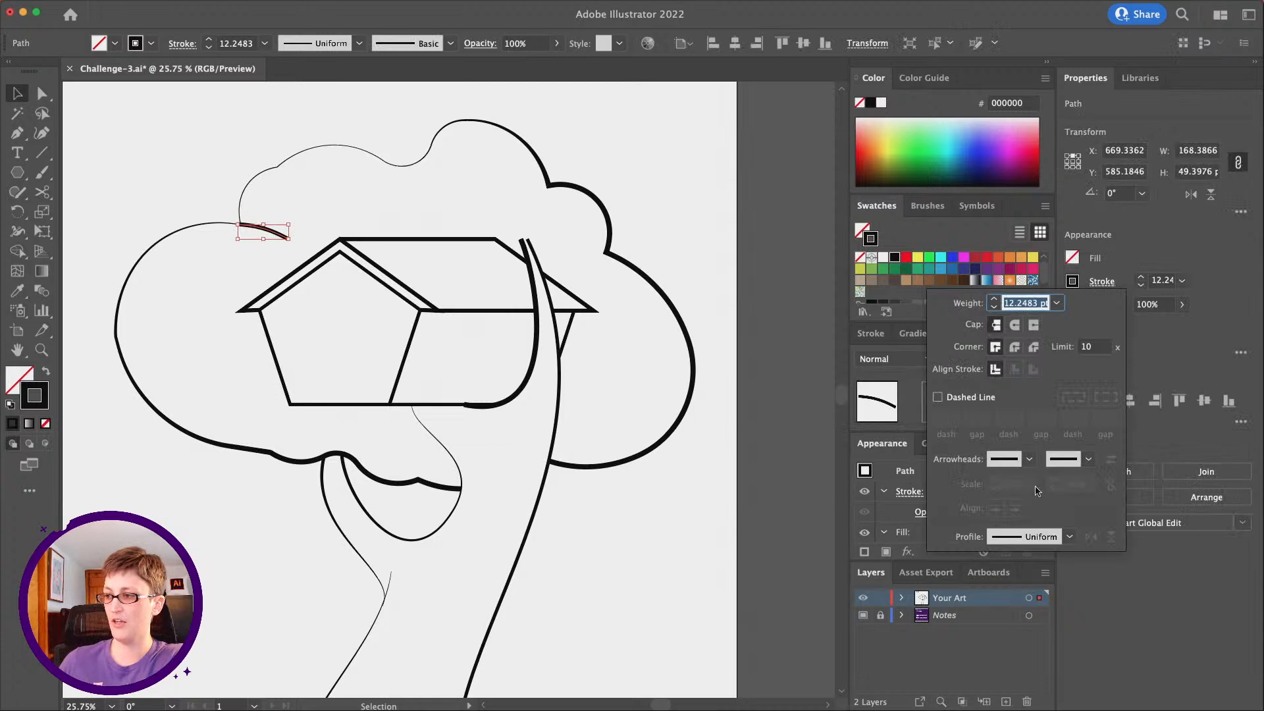
left_click(1033, 534)
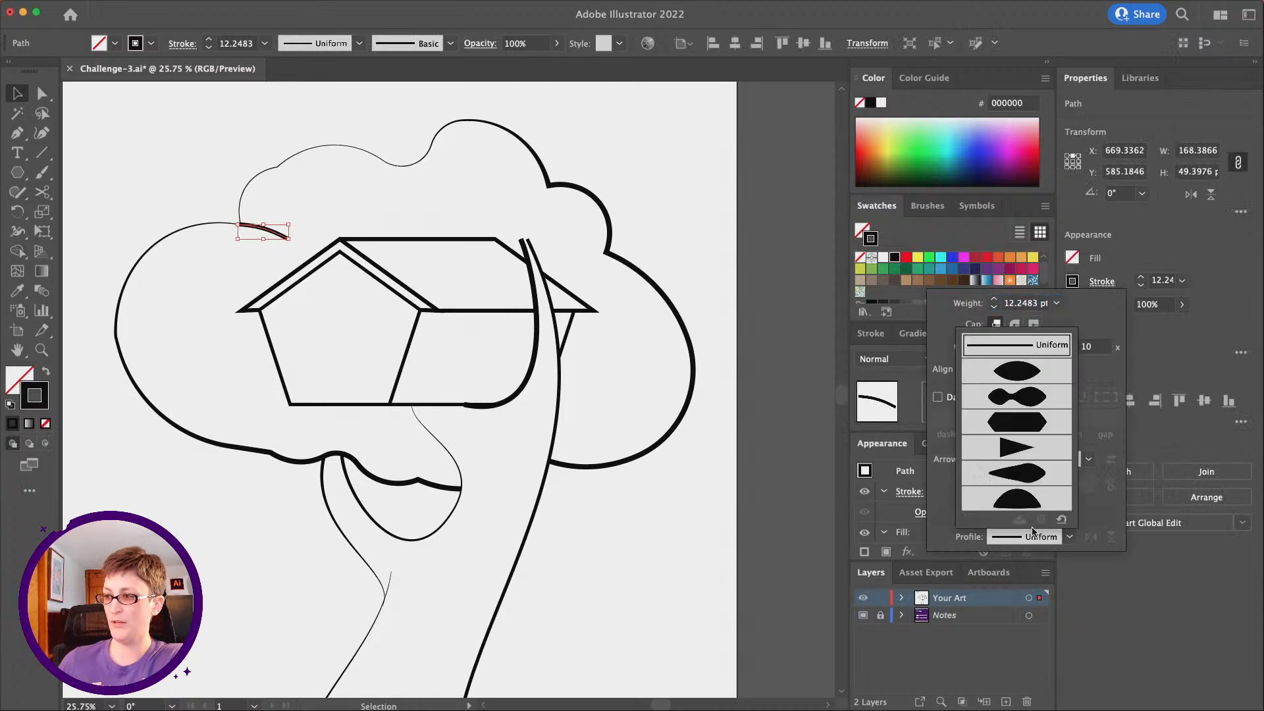
left_click(1012, 446)
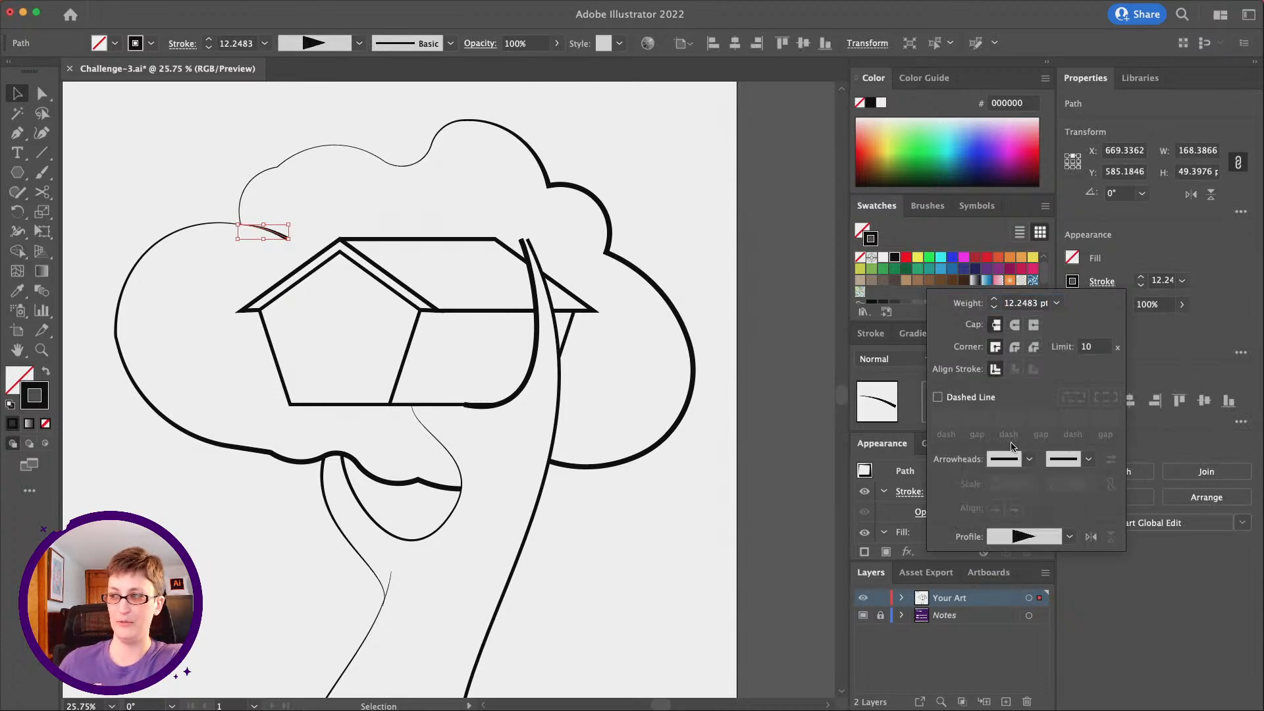
left_click(1092, 537)
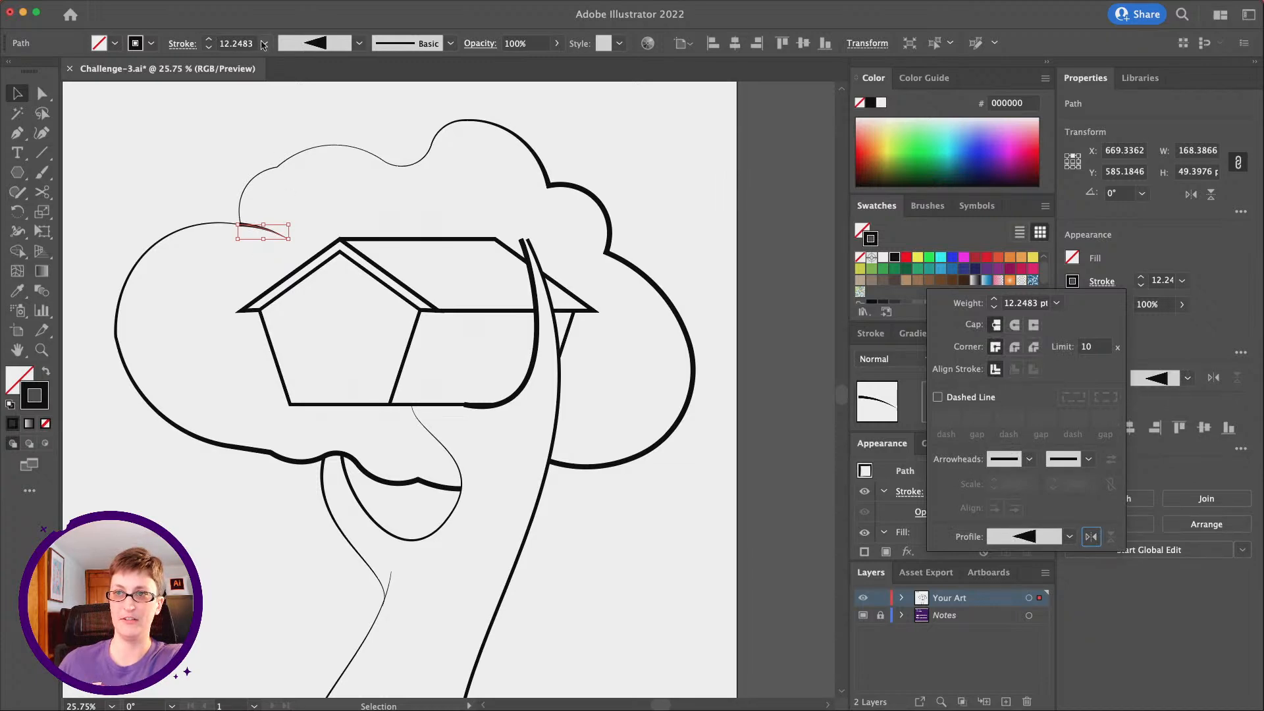
Set the stroke weight of the tapered curve at the cloud's left notch to 5 pt
left_click(270, 44)
left_click(265, 43)
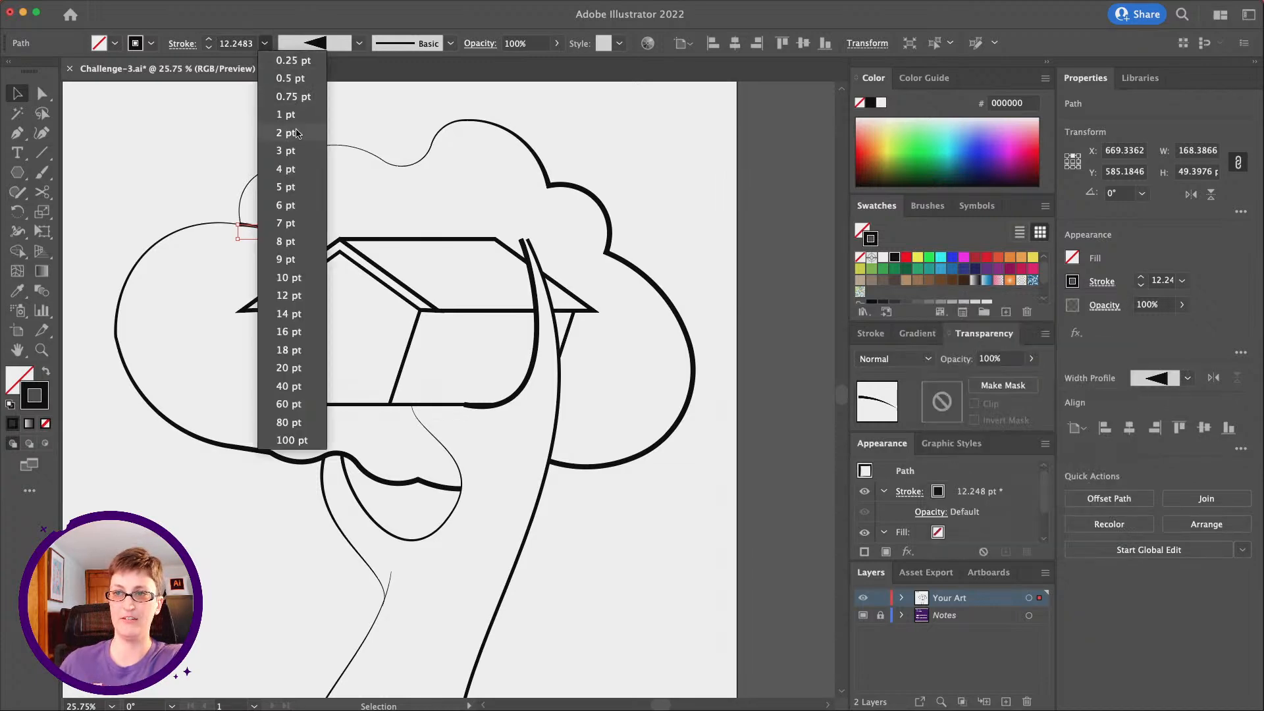
left_click(286, 187)
left_click(163, 182)
Reduce the stroke weight of the tapered curve at the cloud's left notch to 1 pt
scroll(224, 229, "down", 2)
scroll(227, 231, "up", 1)
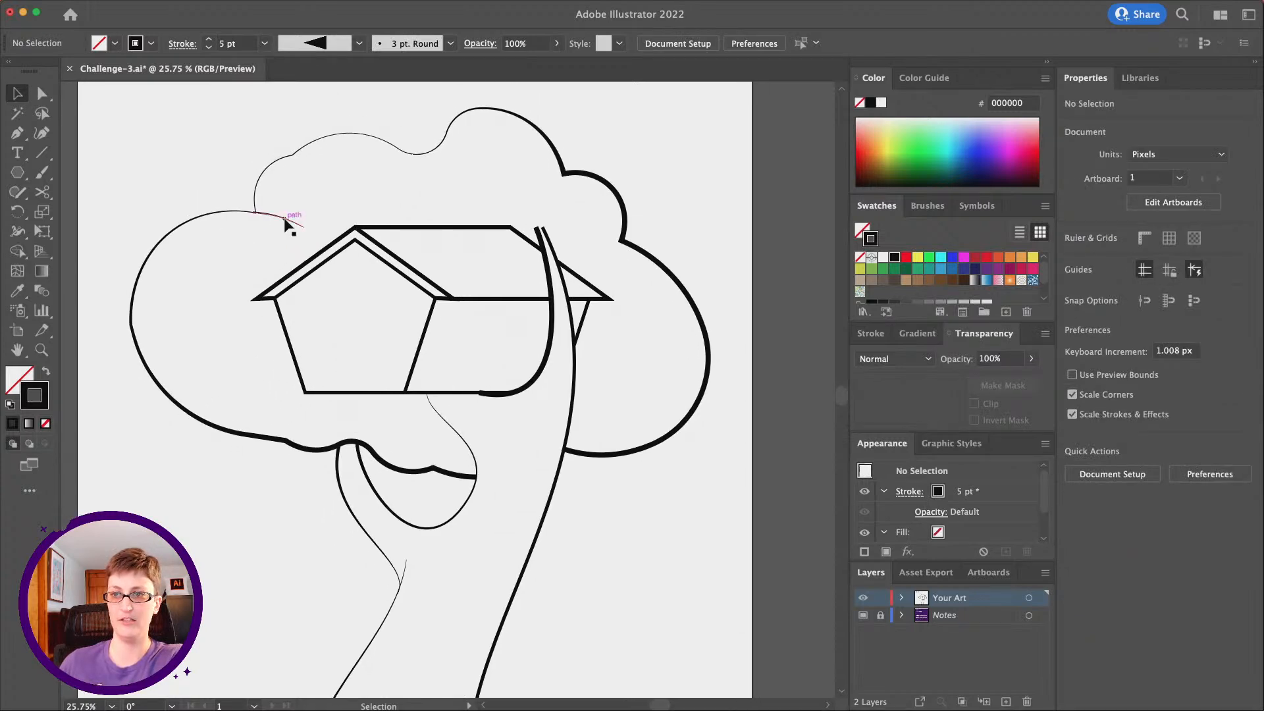
left_click_drag(271, 225, 268, 227)
left_click(265, 43)
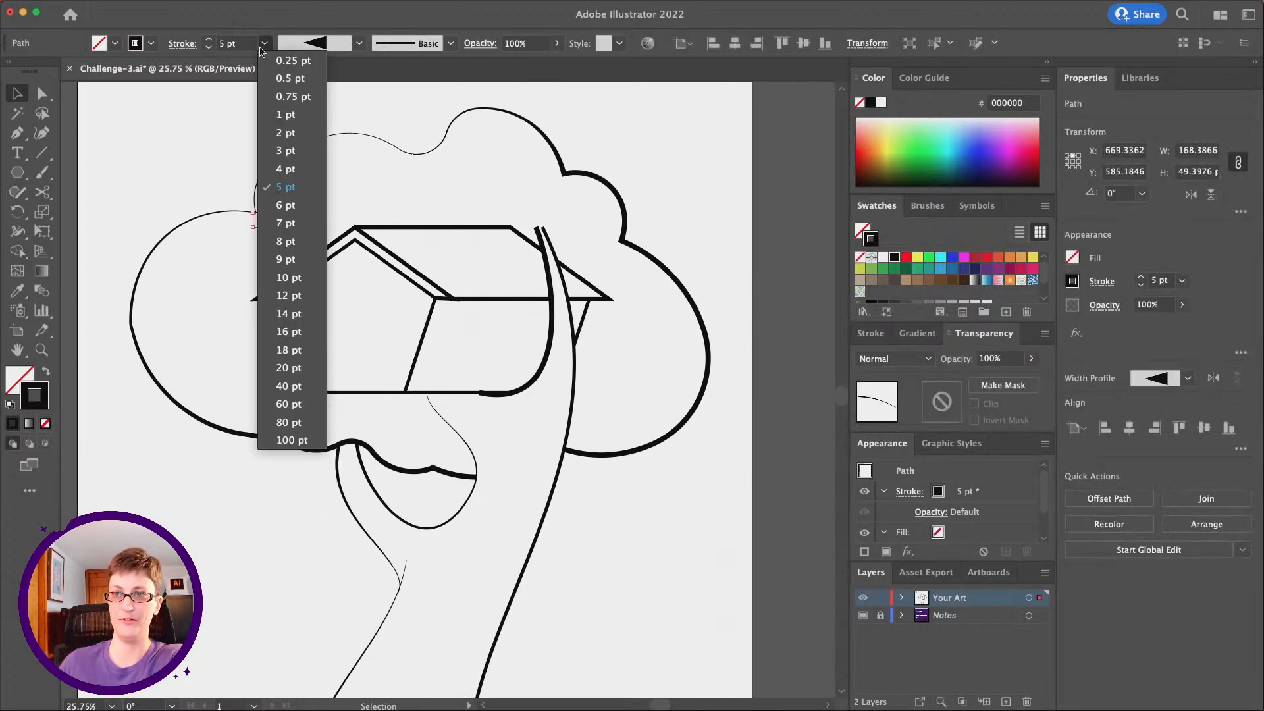
left_click(289, 114)
left_click(154, 143)
Draw a short rising curve inward from the cloud outline's lower-left notch with the Pen tool and set its stroke weight to 10 pt
scroll(200, 177, "up", 1)
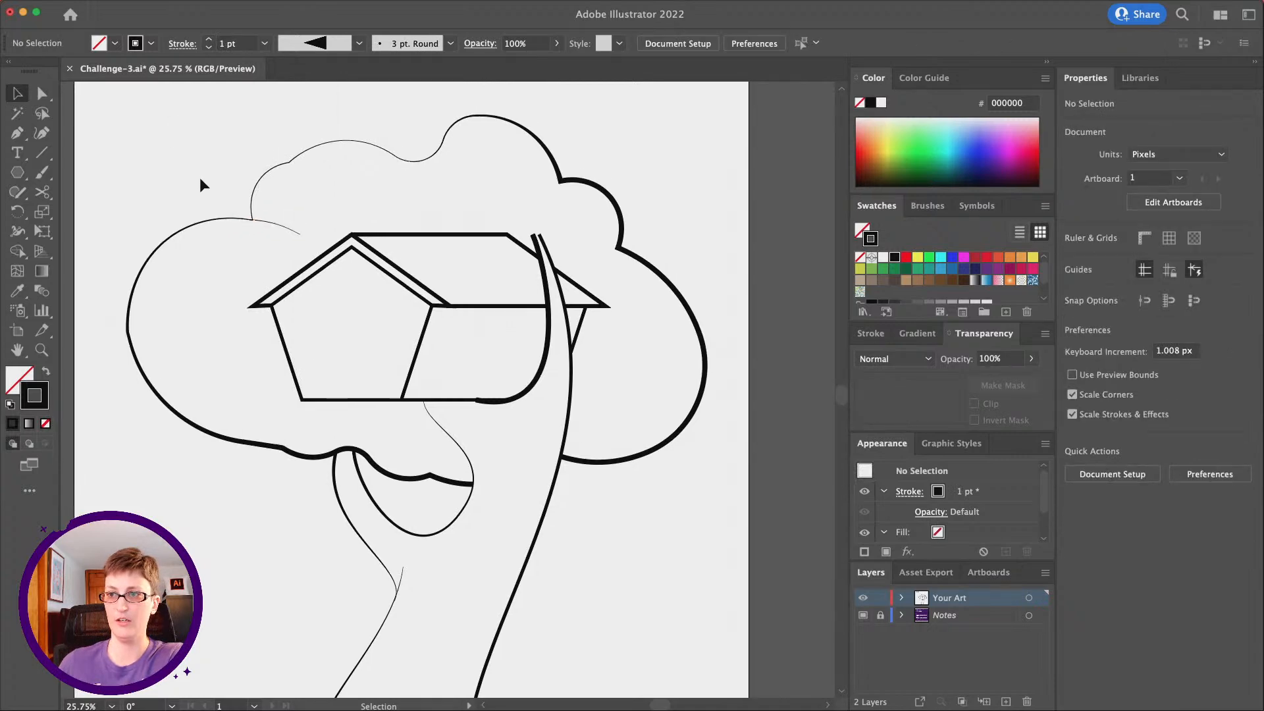
scroll(199, 176, "right", 2)
left_click(18, 134)
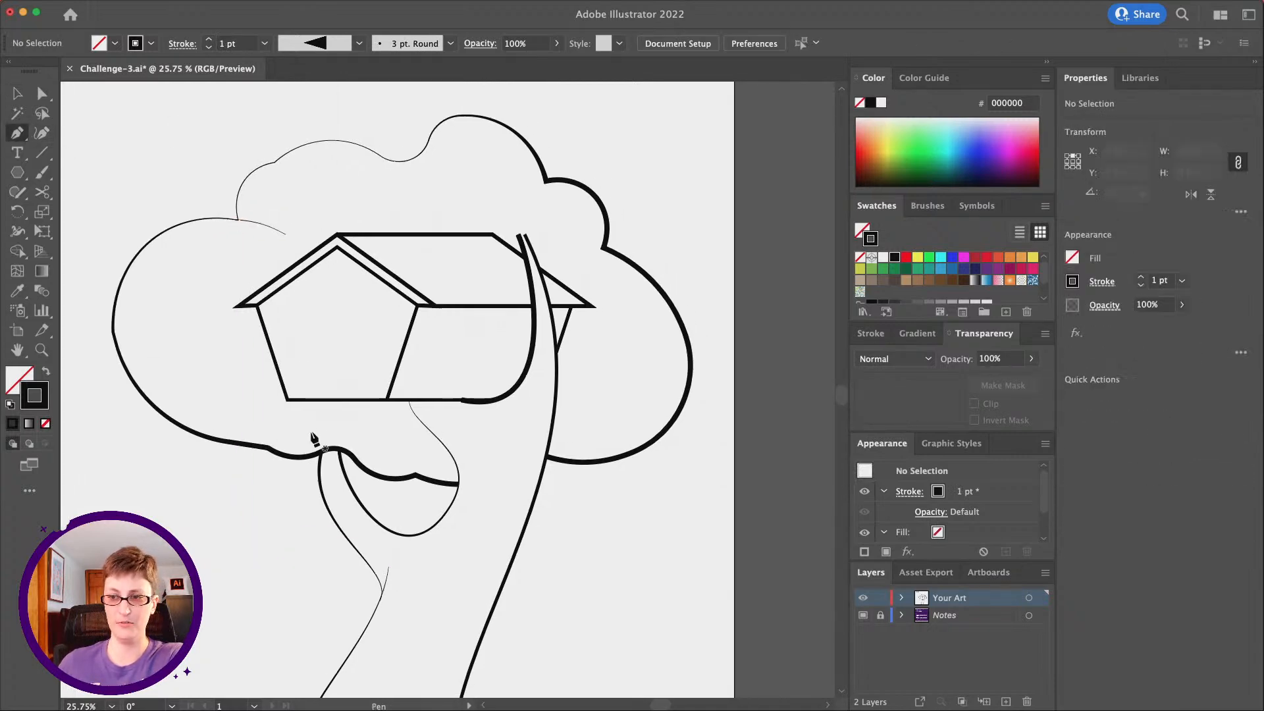
left_click_drag(314, 429, 245, 445)
key("v")
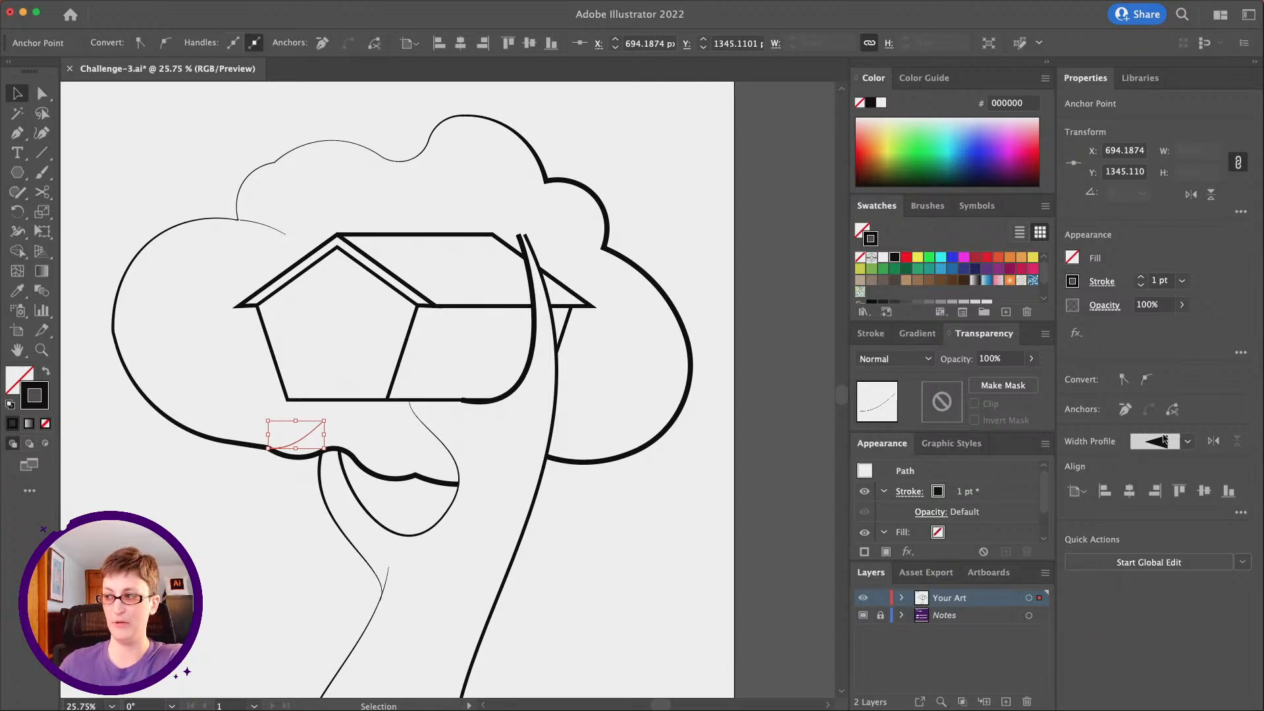
left_click(1182, 281)
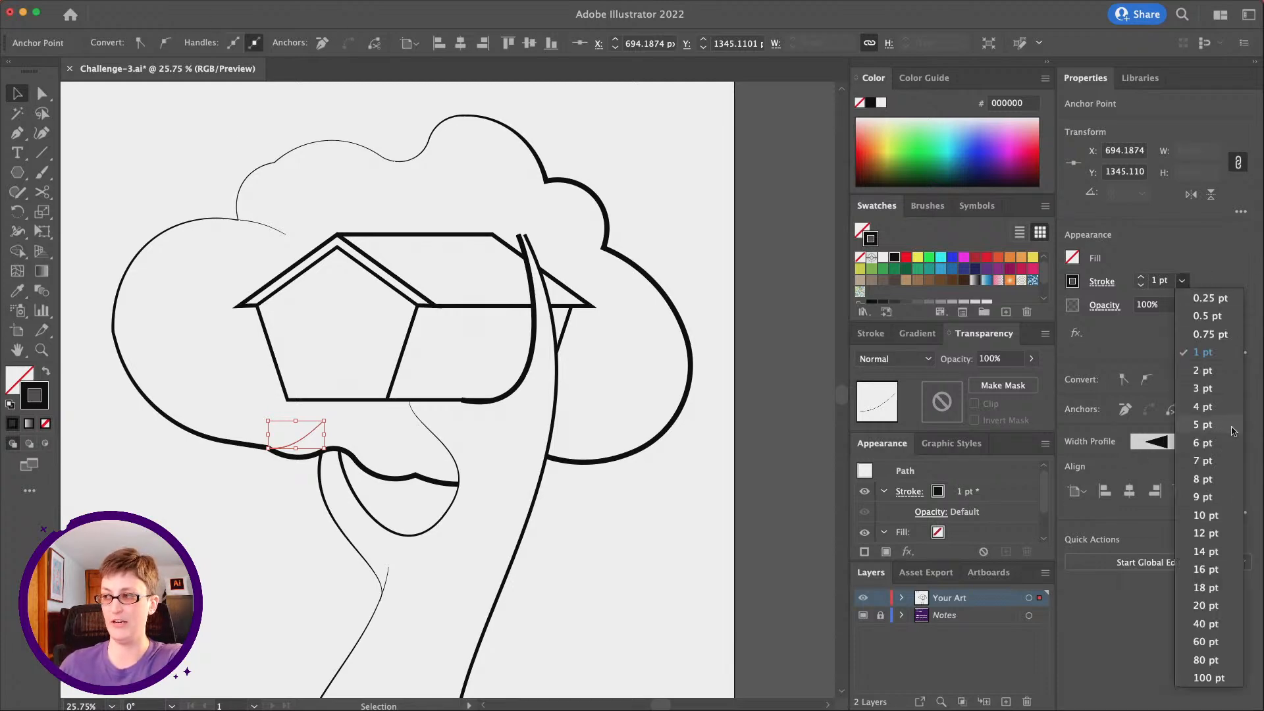
left_click(1205, 424)
left_click(1182, 281)
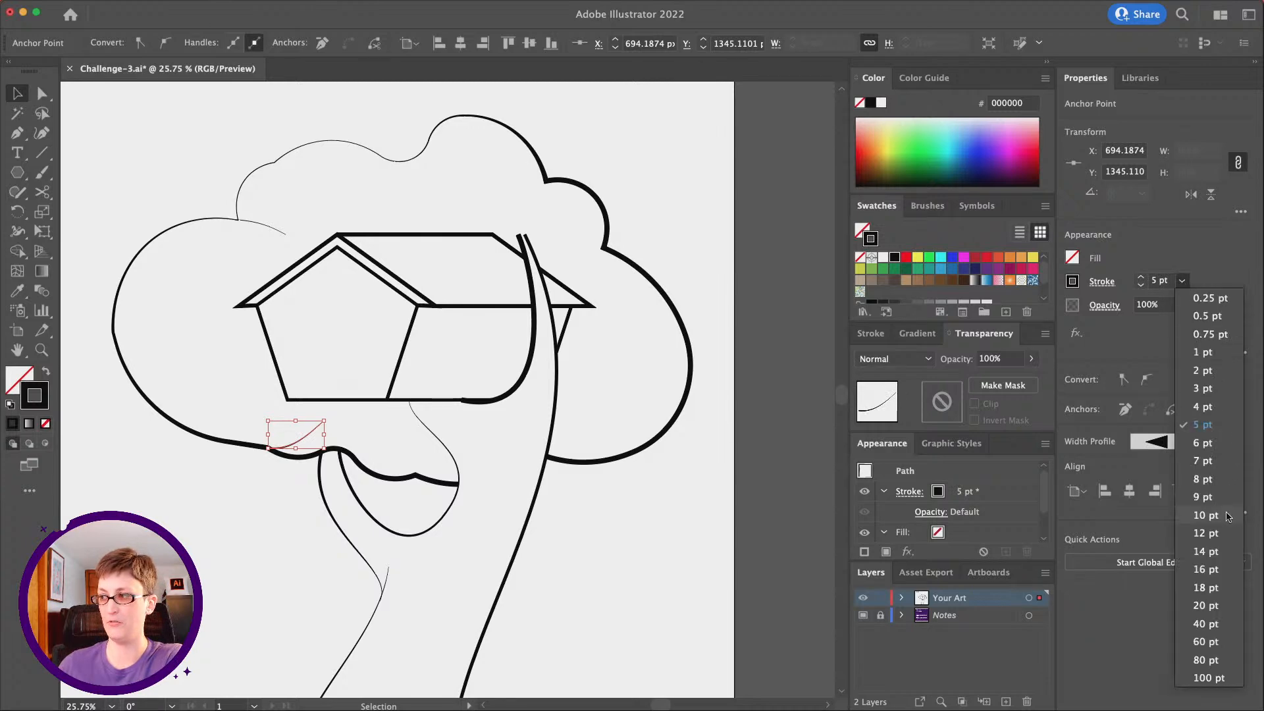
left_click(1204, 513)
Bend the upper end of the lower-left notch curve more steeply upward by adjusting its direction handle with Direct Selection
left_click(41, 94)
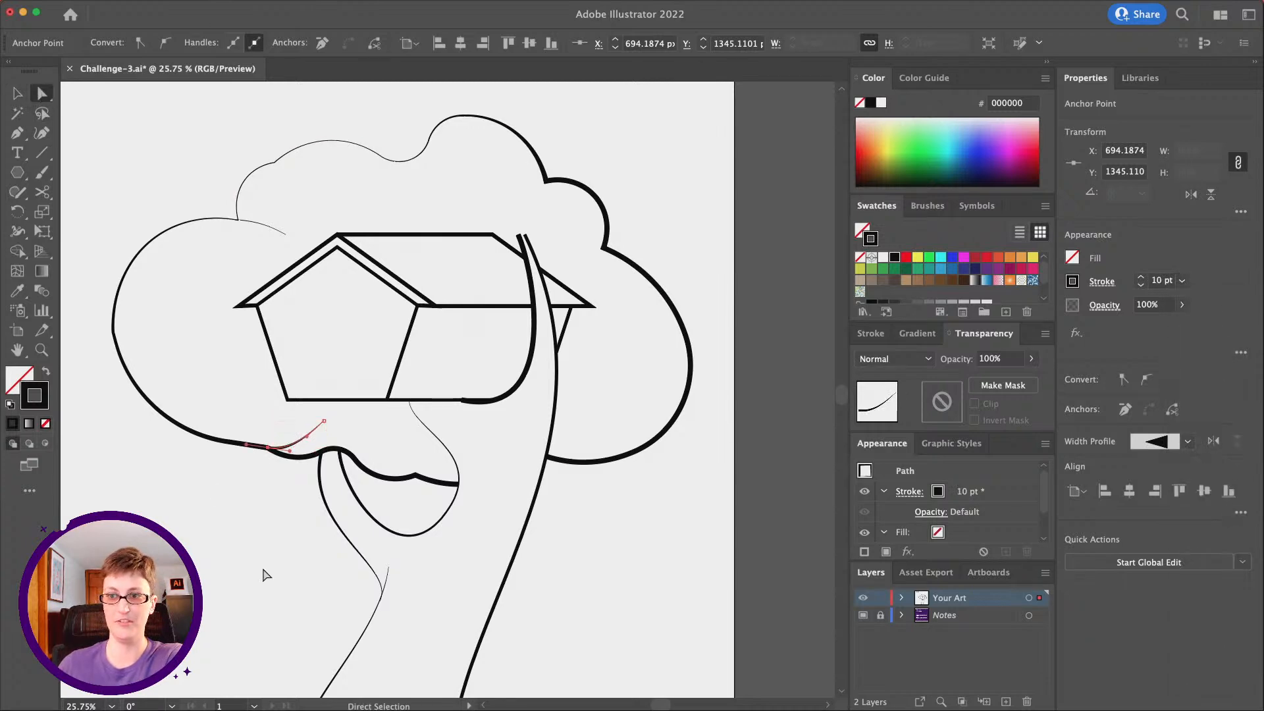
left_click(325, 617)
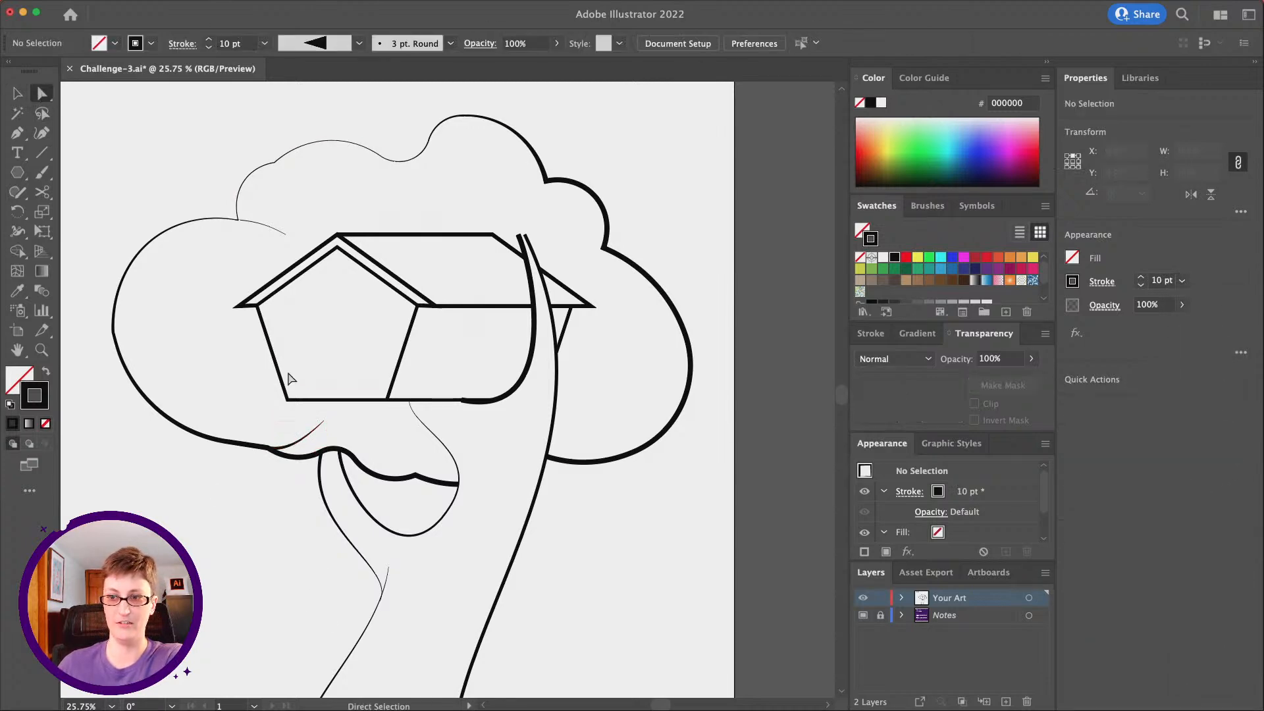
left_click(314, 435)
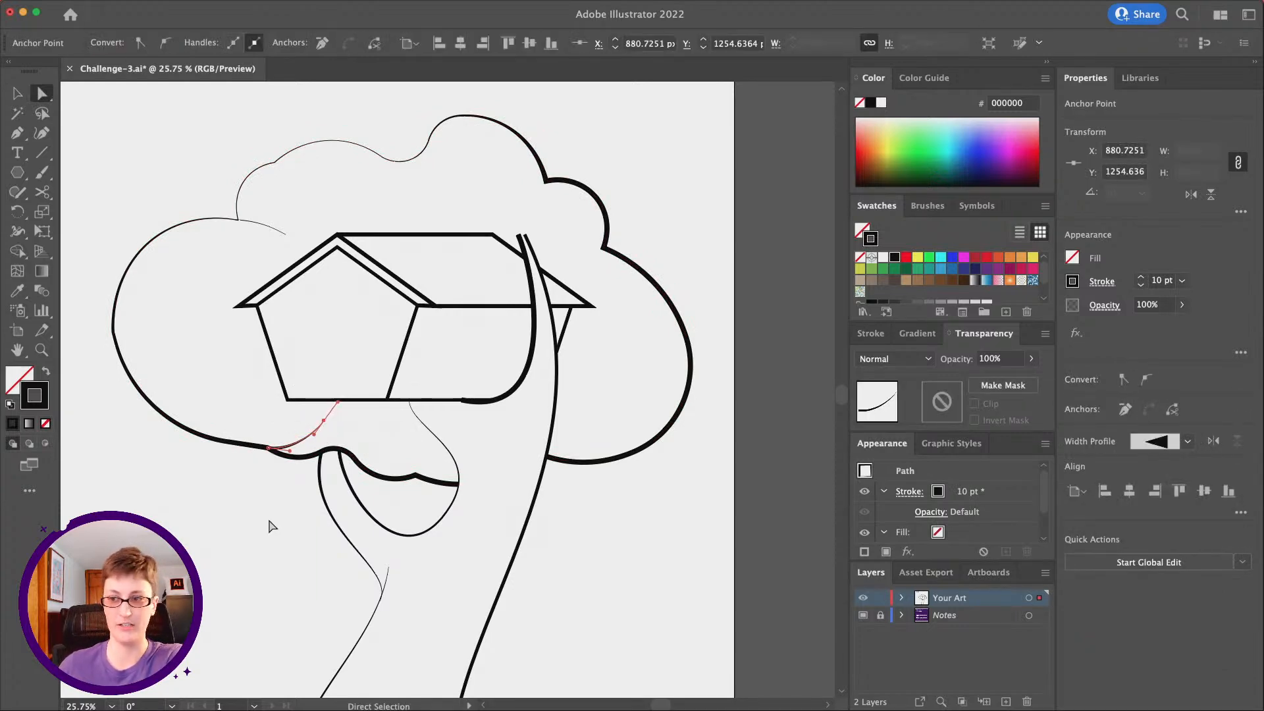
left_click(188, 387)
Draw a tapered curve about 127 px long inward from the cloud outline's upper-right notch with the Pen tool
key("p")
scroll(293, 333, "right", 5)
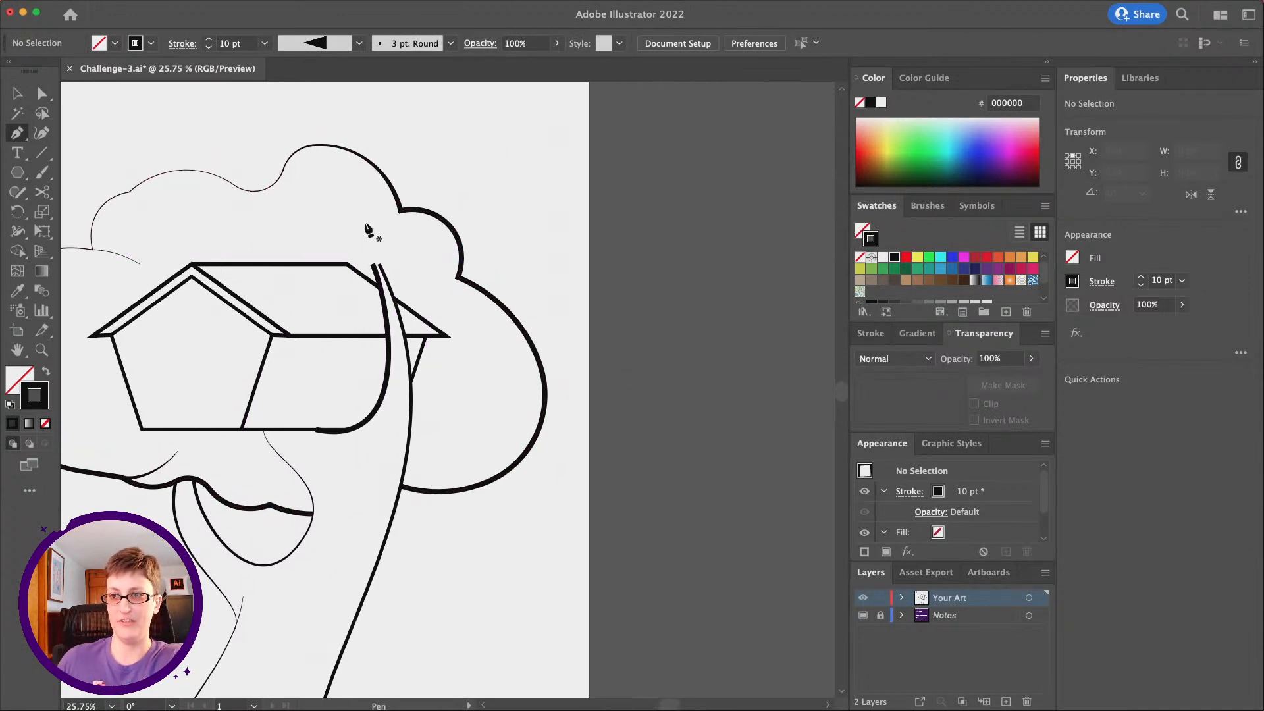
left_click(399, 211)
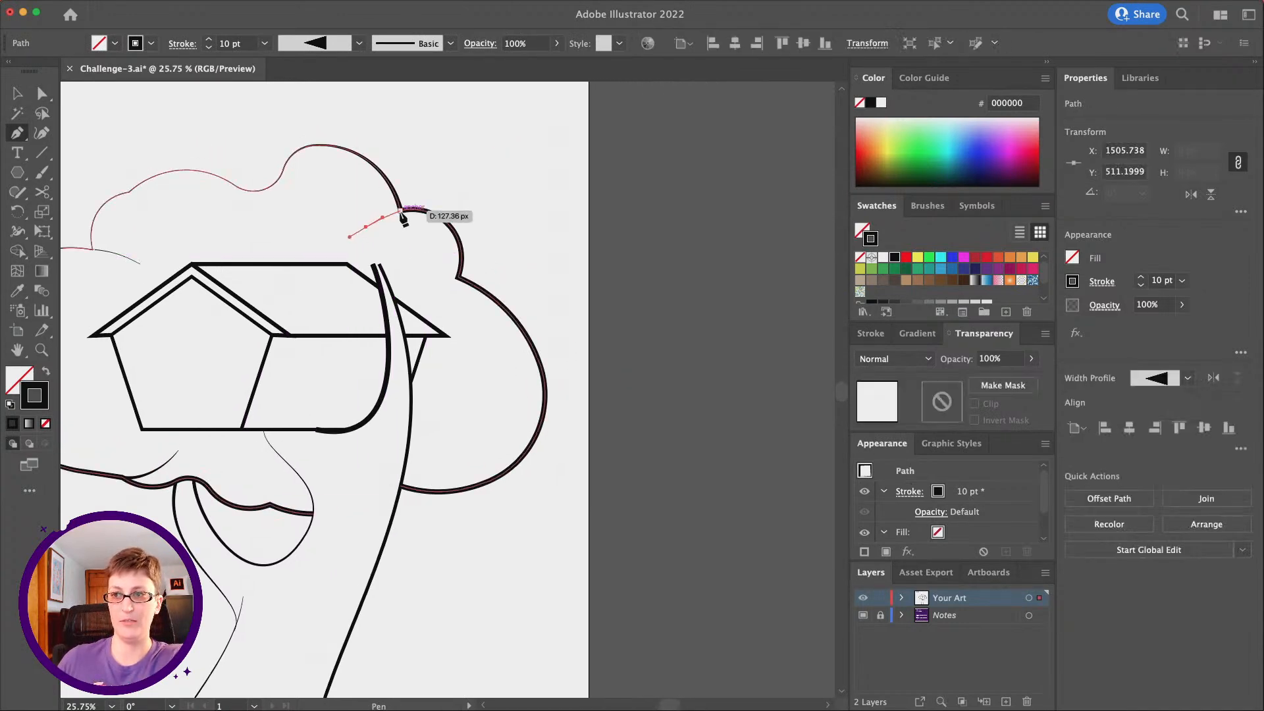
left_click(414, 211)
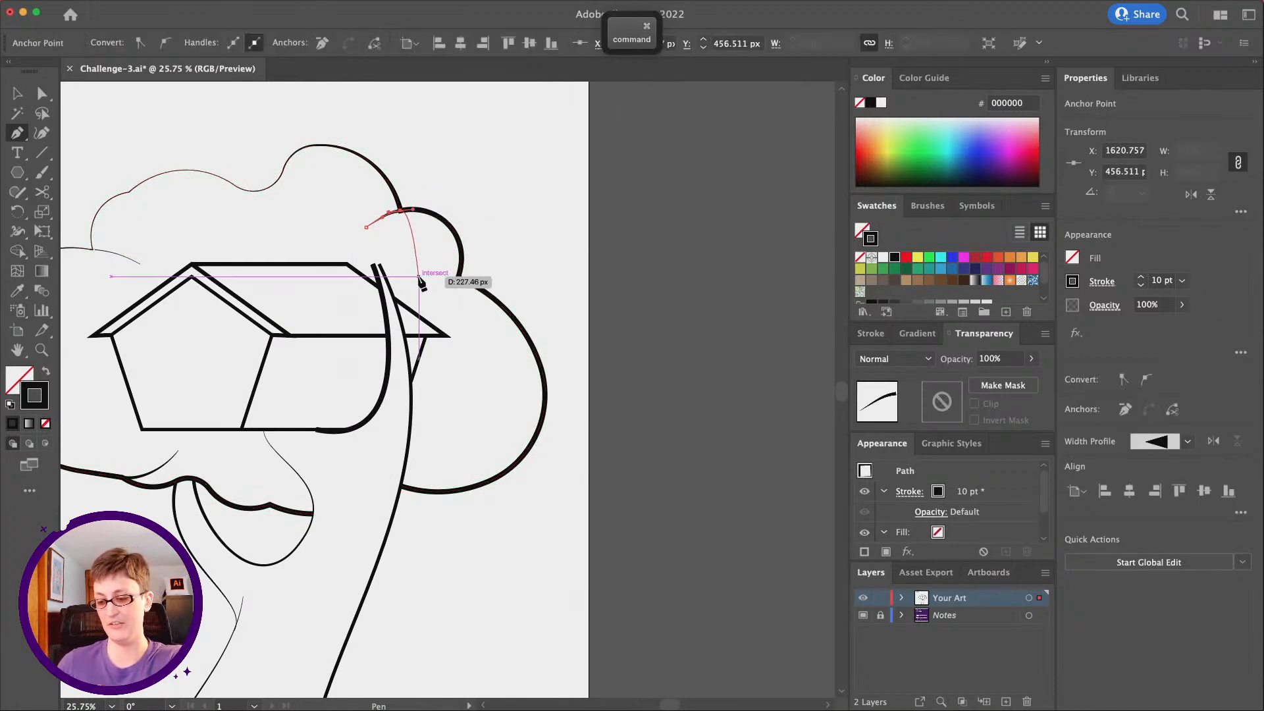
key("super+shift+a")
Draw a nearly horizontal tapered curve about 96 px long inward from the cloud's notch above the large right lobe
left_click_drag(429, 277, 439, 275)
left_click(460, 277)
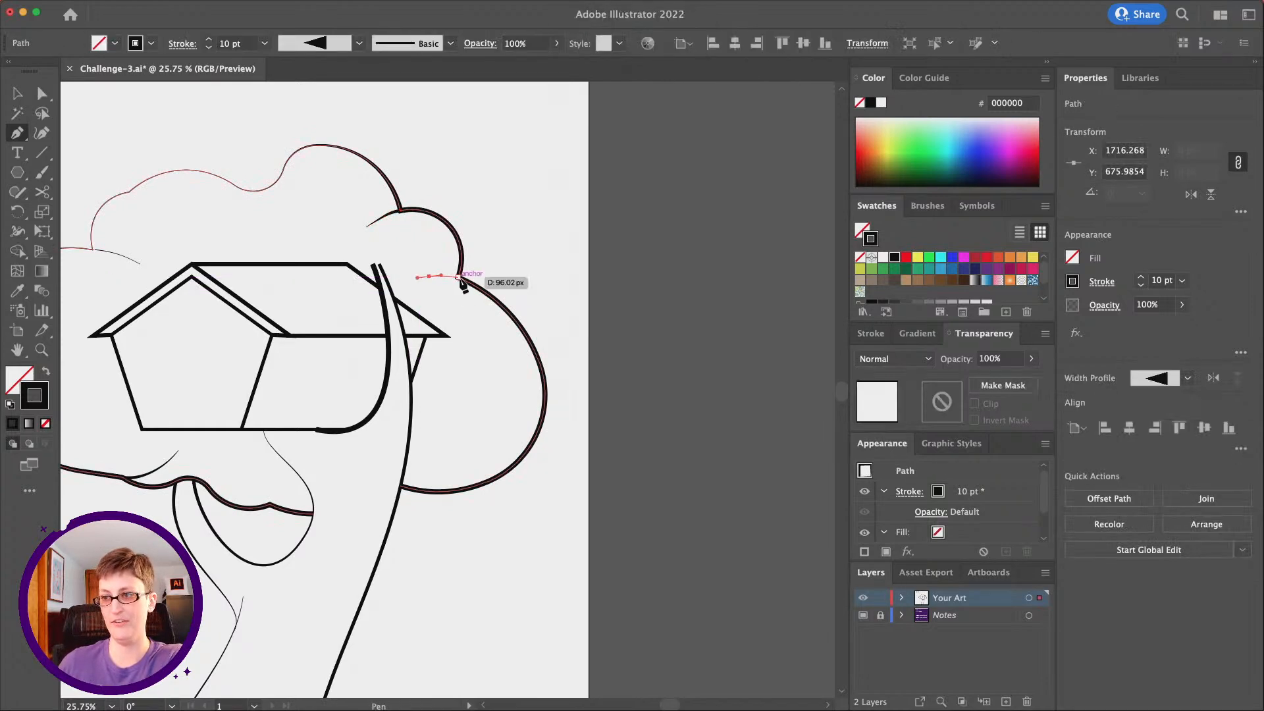
key("super+shift+a")
scroll(445, 306, "left", 5)
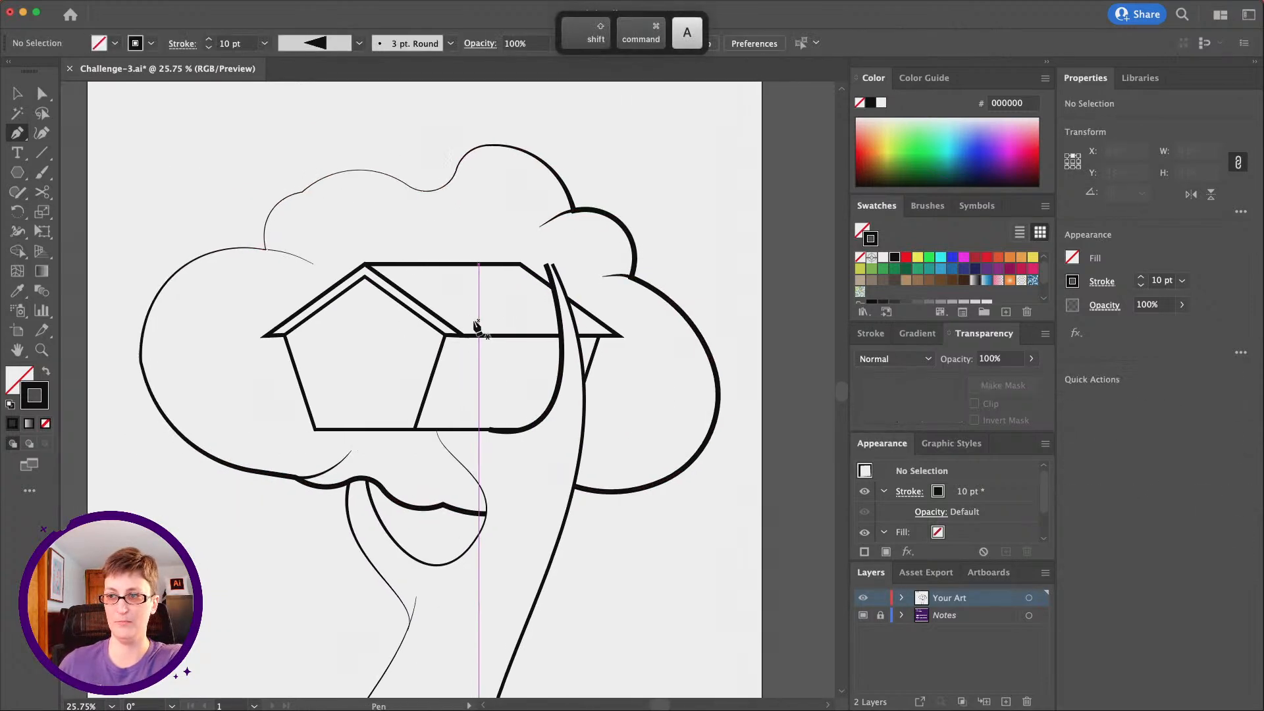
Move the inner end of the upper-right notch curve slightly upward with Direct Selection and undo the last extra edit
left_click(41, 94)
left_click_drag(542, 228, 540, 220)
left_click(581, 243)
key("super+z")
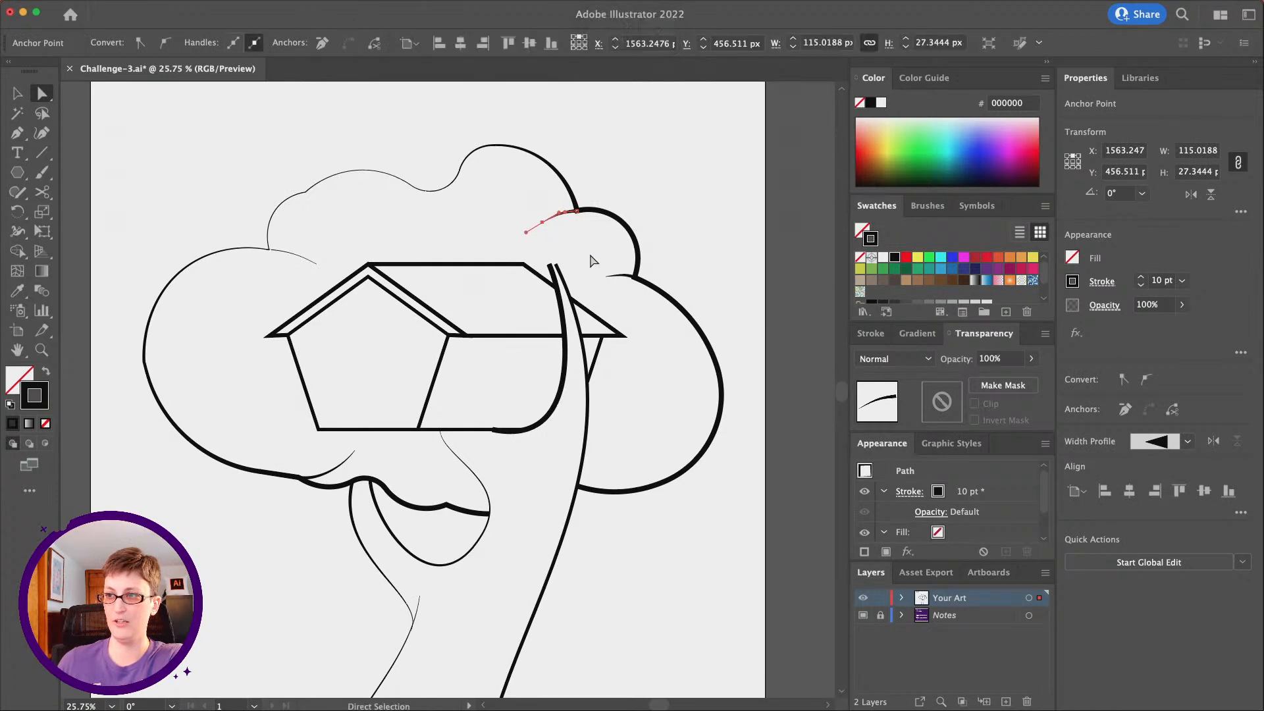
left_click(593, 260)
Draw a sagging curve across the top ends of the trunk and branch lines with the Pen tool and apply Width Profile 1
left_click(17, 132)
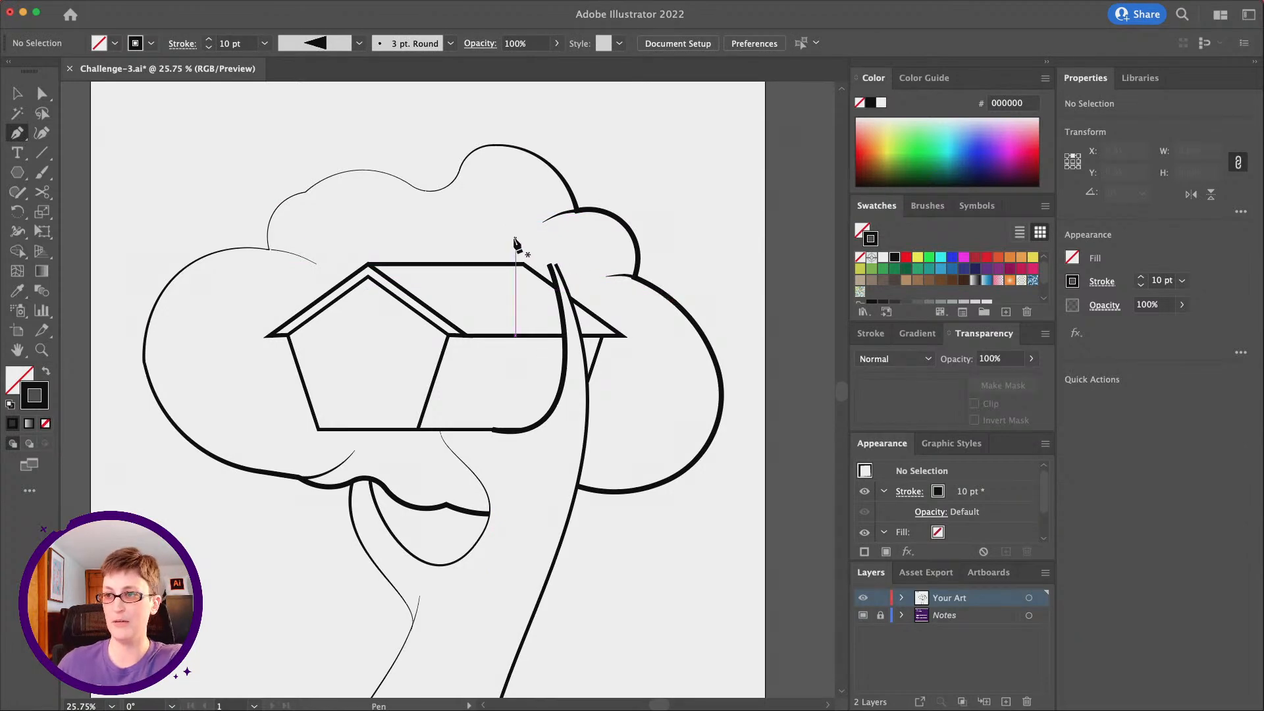
left_click_drag(515, 249, 517, 252)
left_click_drag(596, 264, 648, 254)
left_click(18, 92)
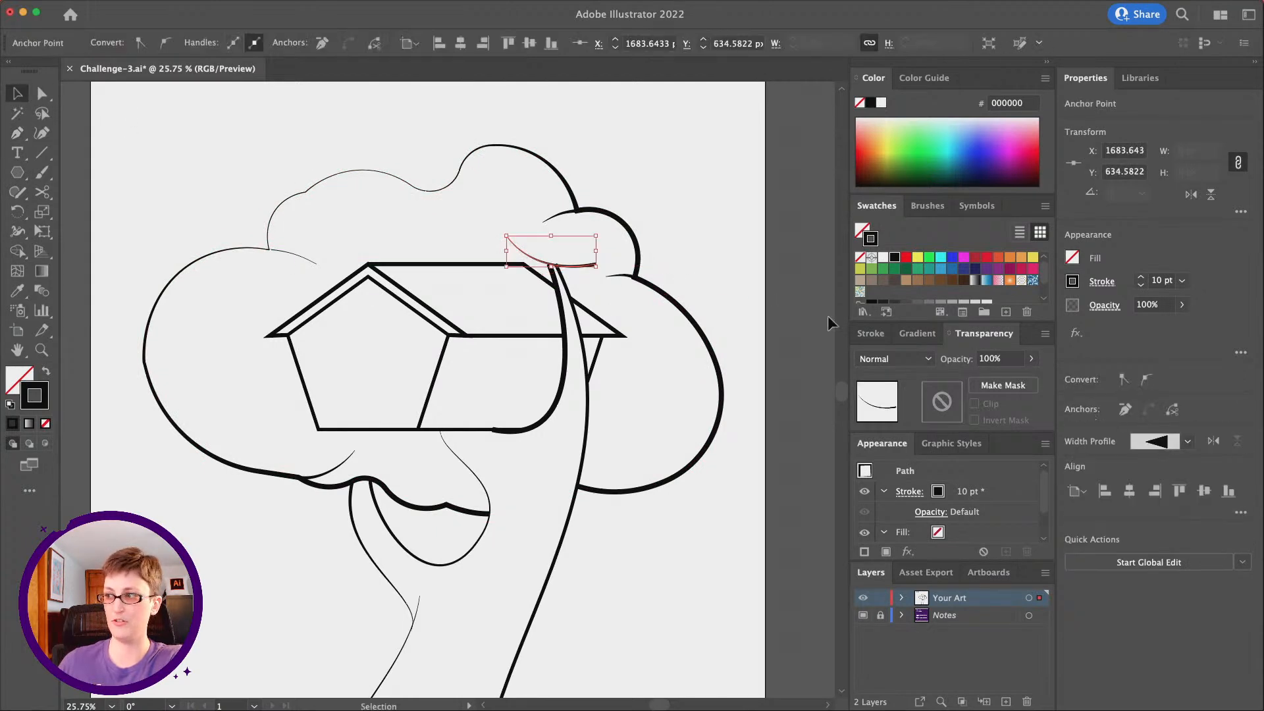
left_click(1147, 442)
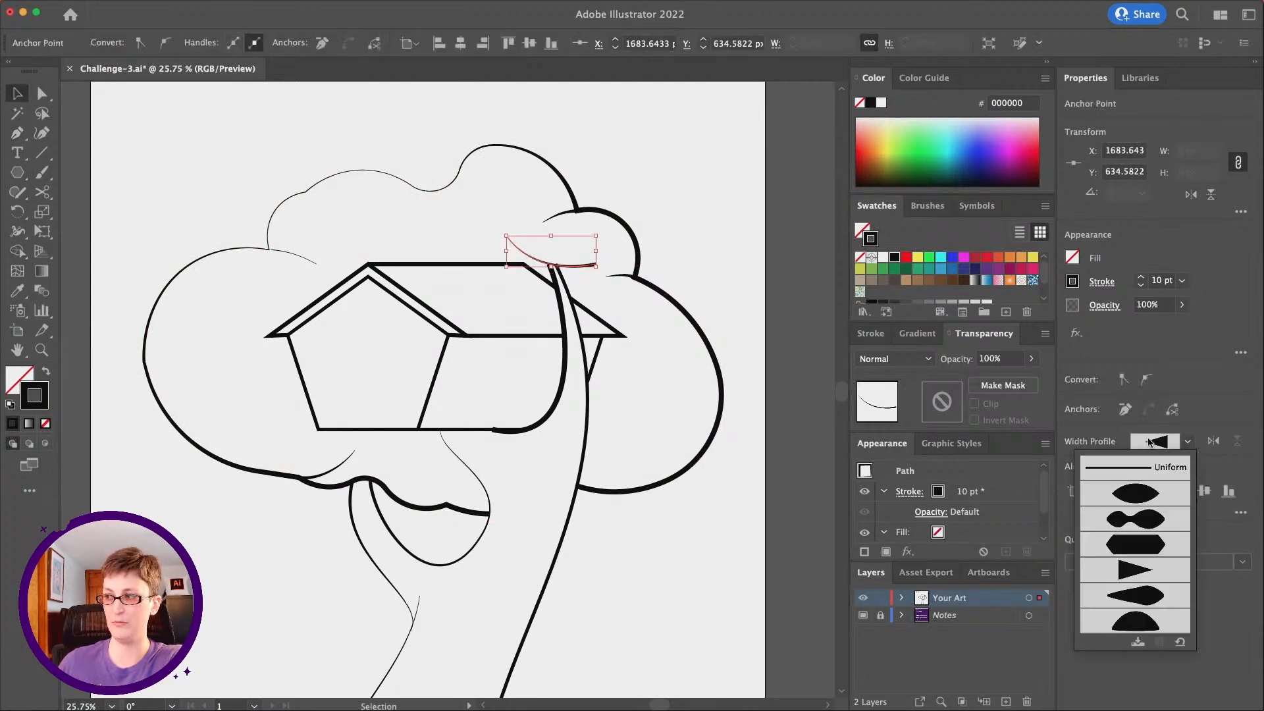
left_click(1131, 493)
left_click(467, 193)
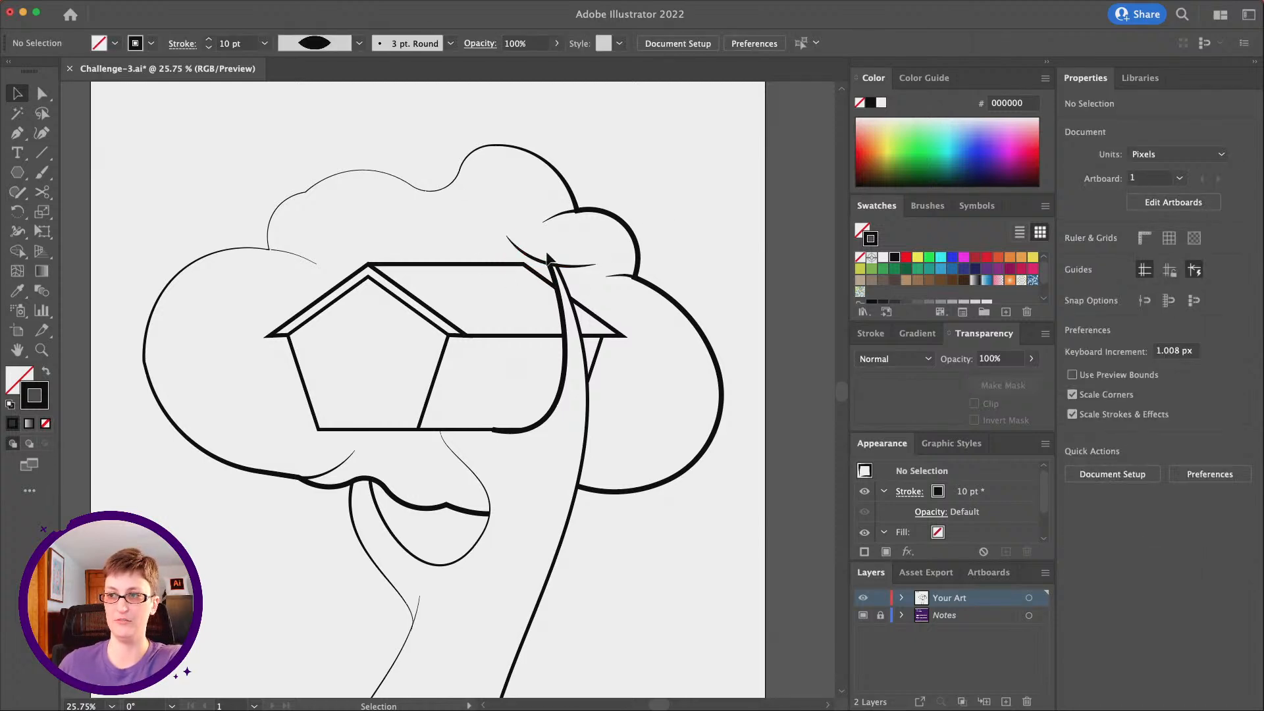
Draw a short, shallow curve above the roof ridge, meeting the left end of the curve over the branch tips
scroll(603, 265, "down", 3)
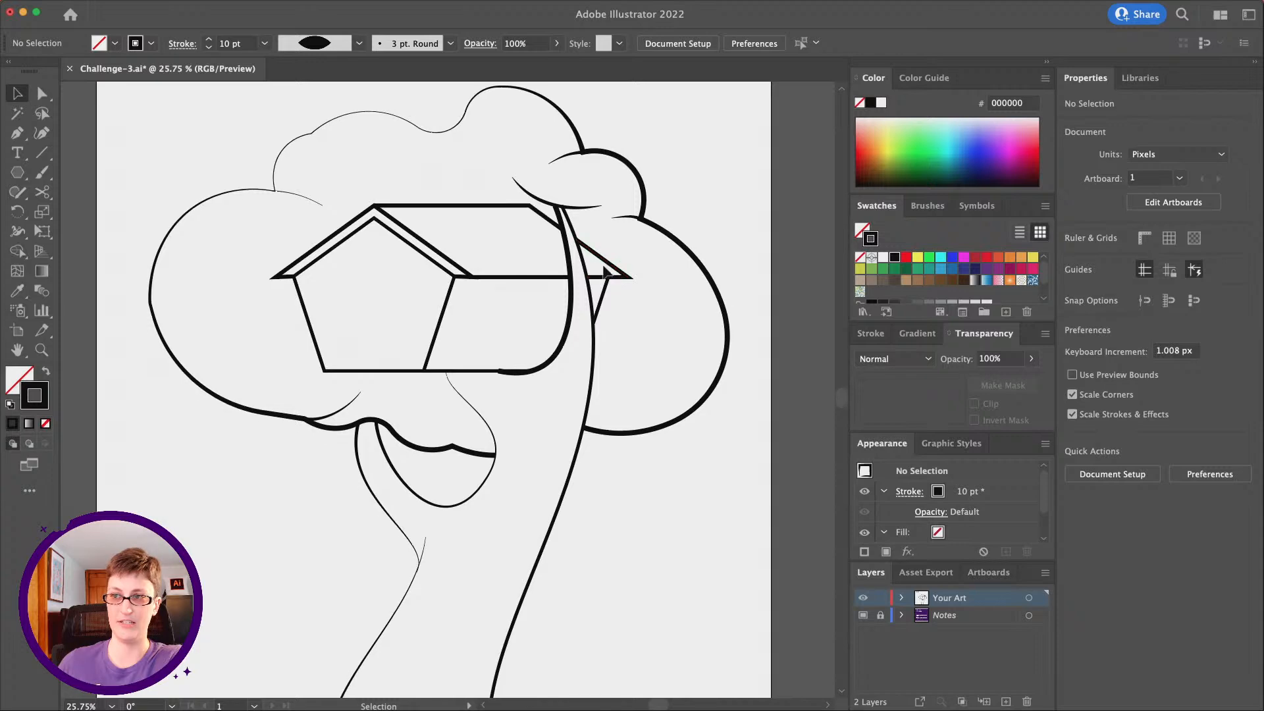
scroll(603, 265, "up", 3)
key("p")
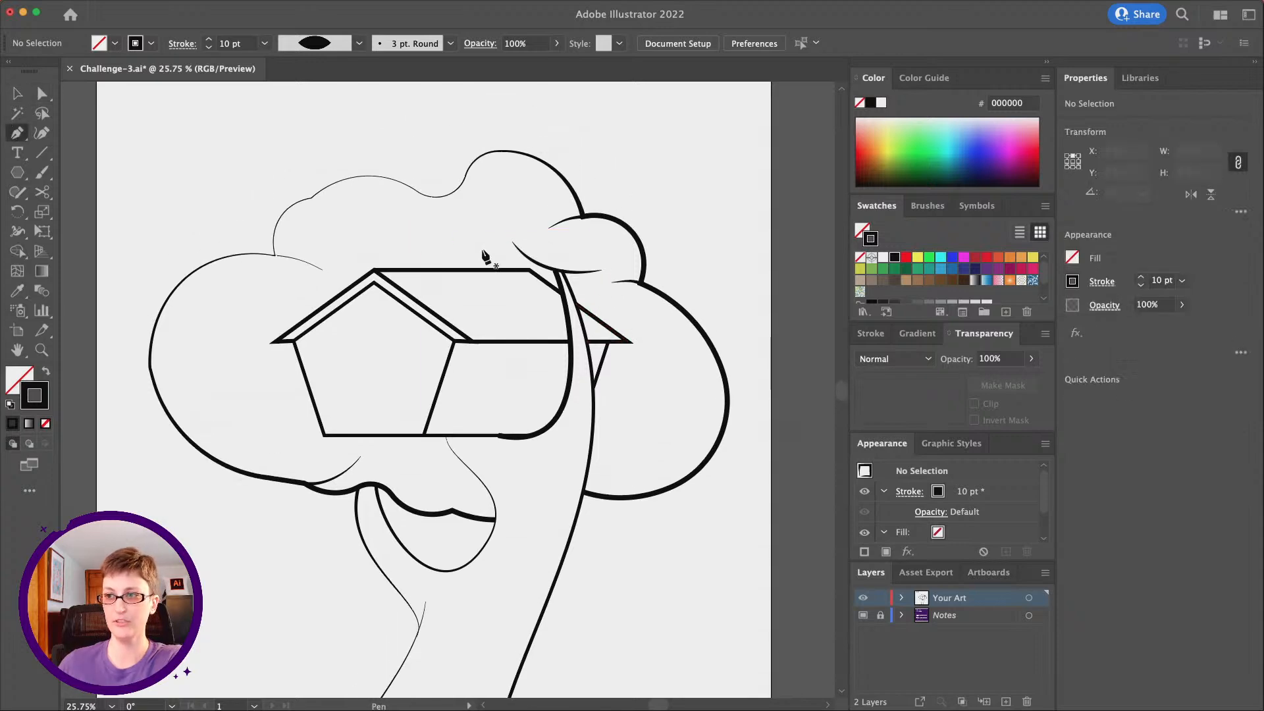
left_click_drag(524, 255, 538, 251)
left_click(17, 93)
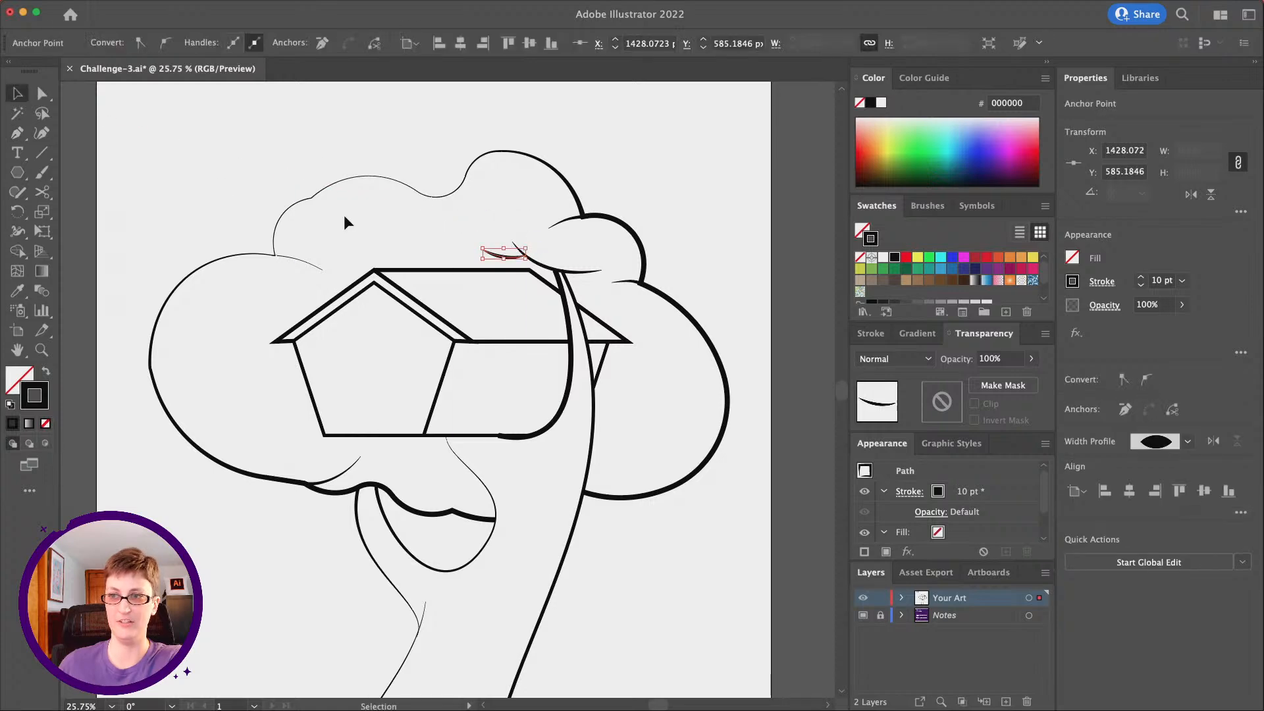
left_click(344, 215)
Draw a hooked curve inward from the cloud outline's top notch with the Pen tool and set its stroke weight to 5 pt
left_click(17, 133)
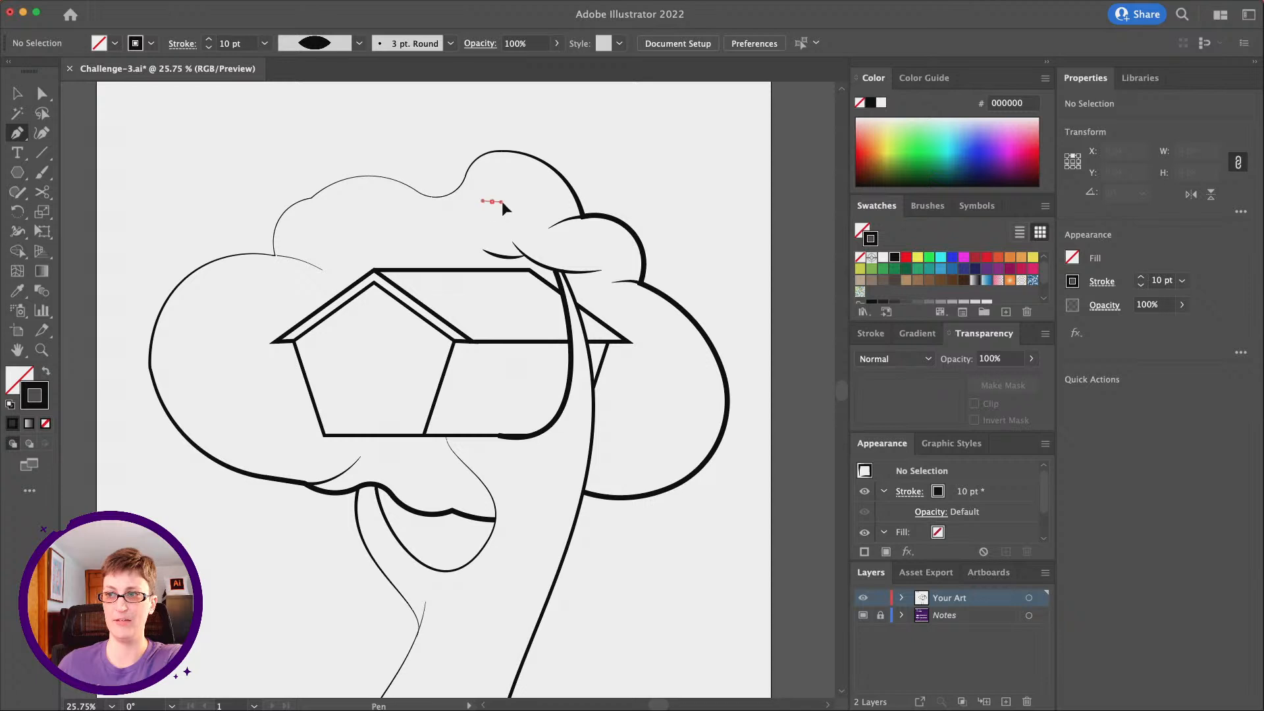
left_click_drag(519, 211, 536, 218)
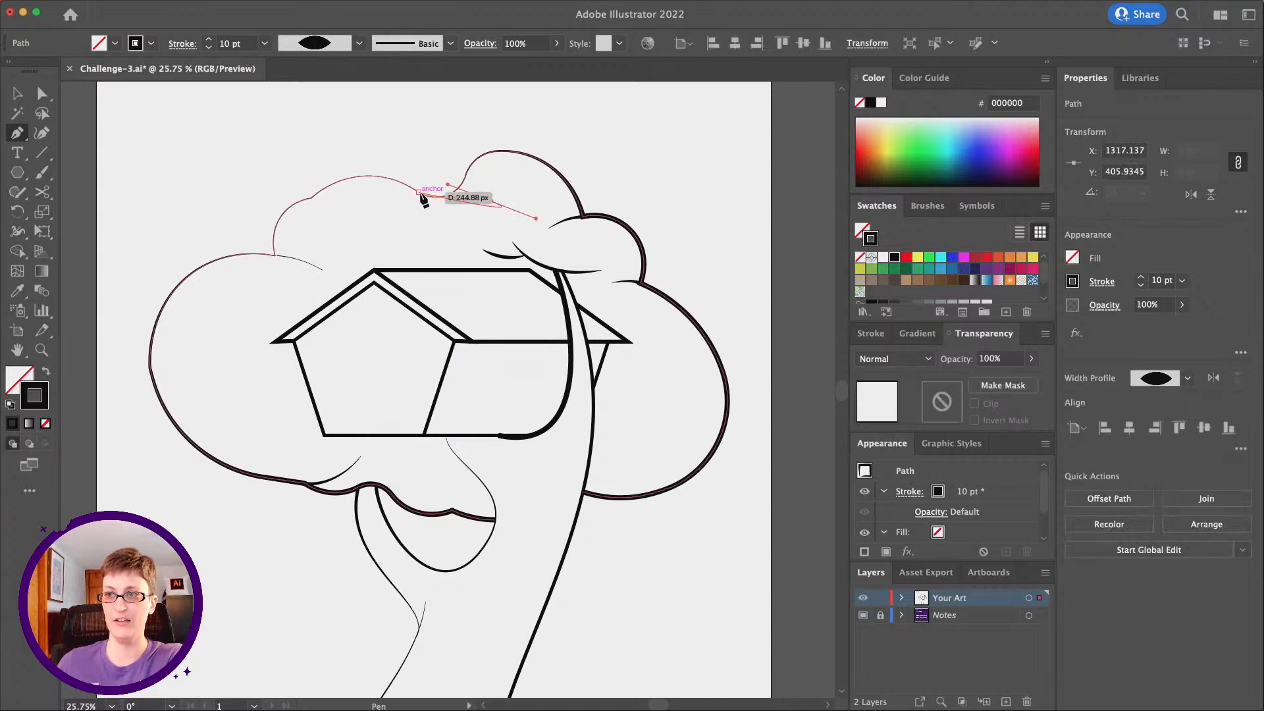
left_click_drag(386, 176, 371, 168)
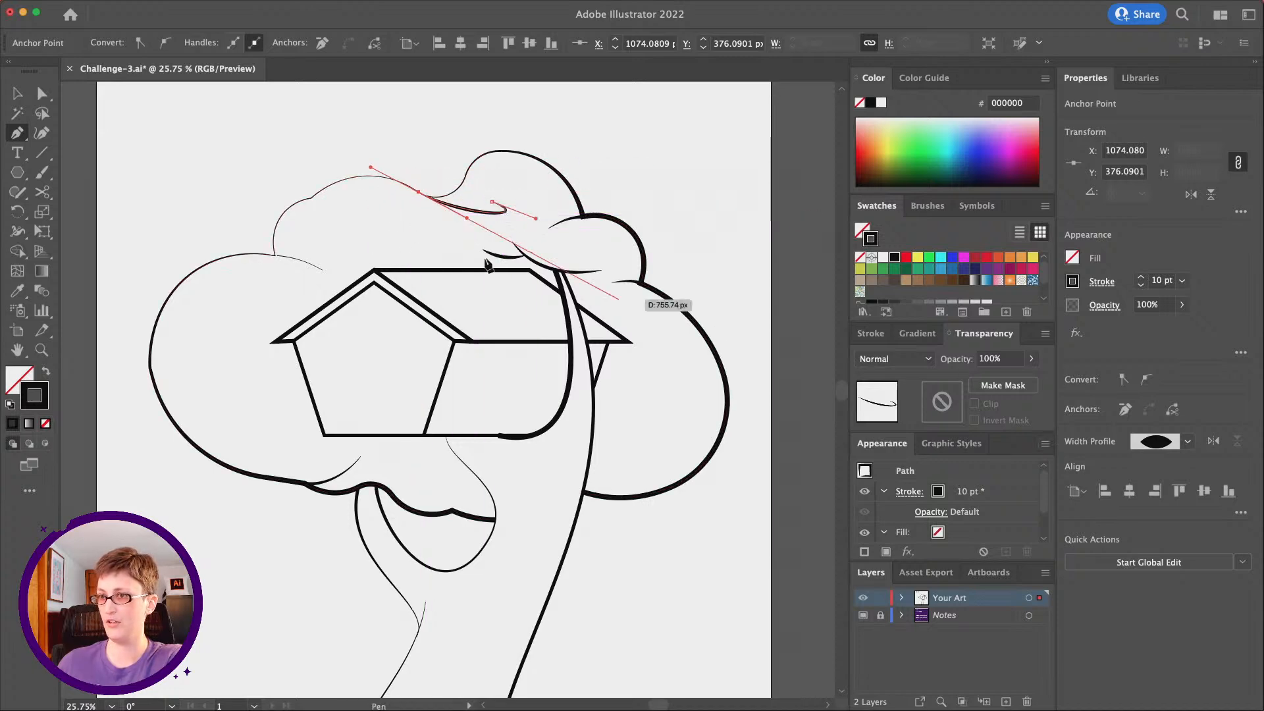
left_click(14, 93)
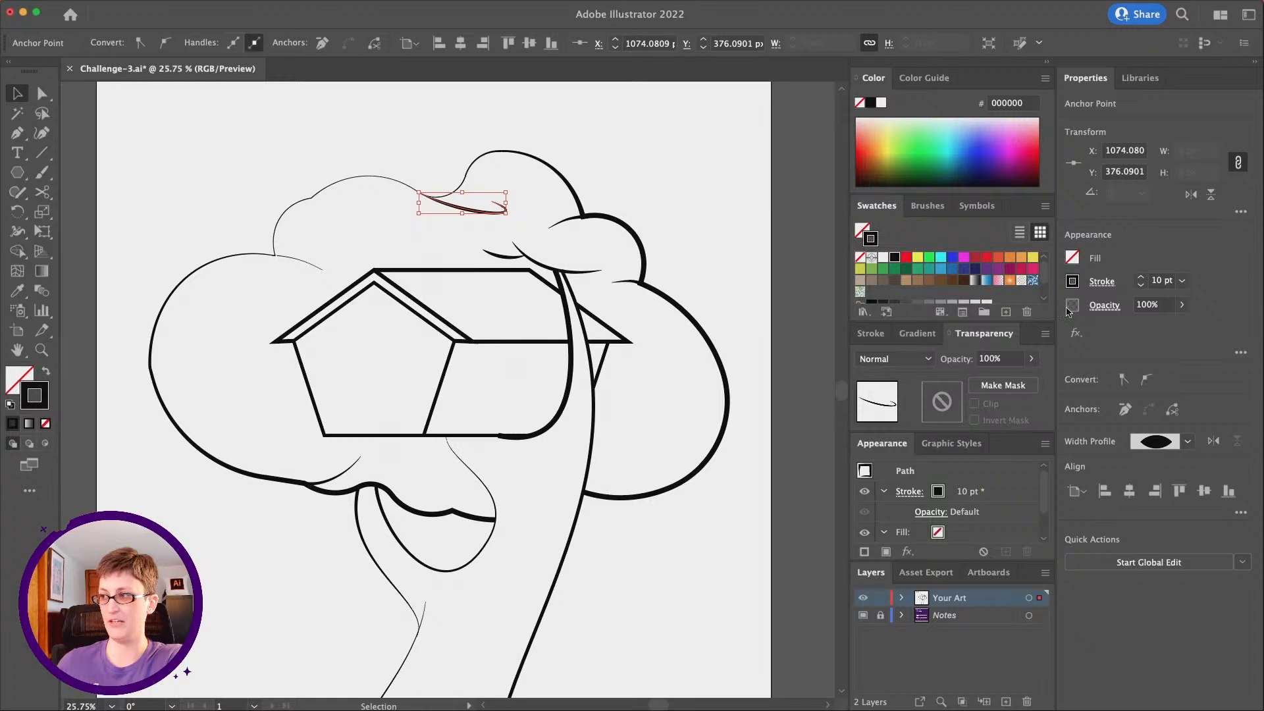
left_click(1183, 282)
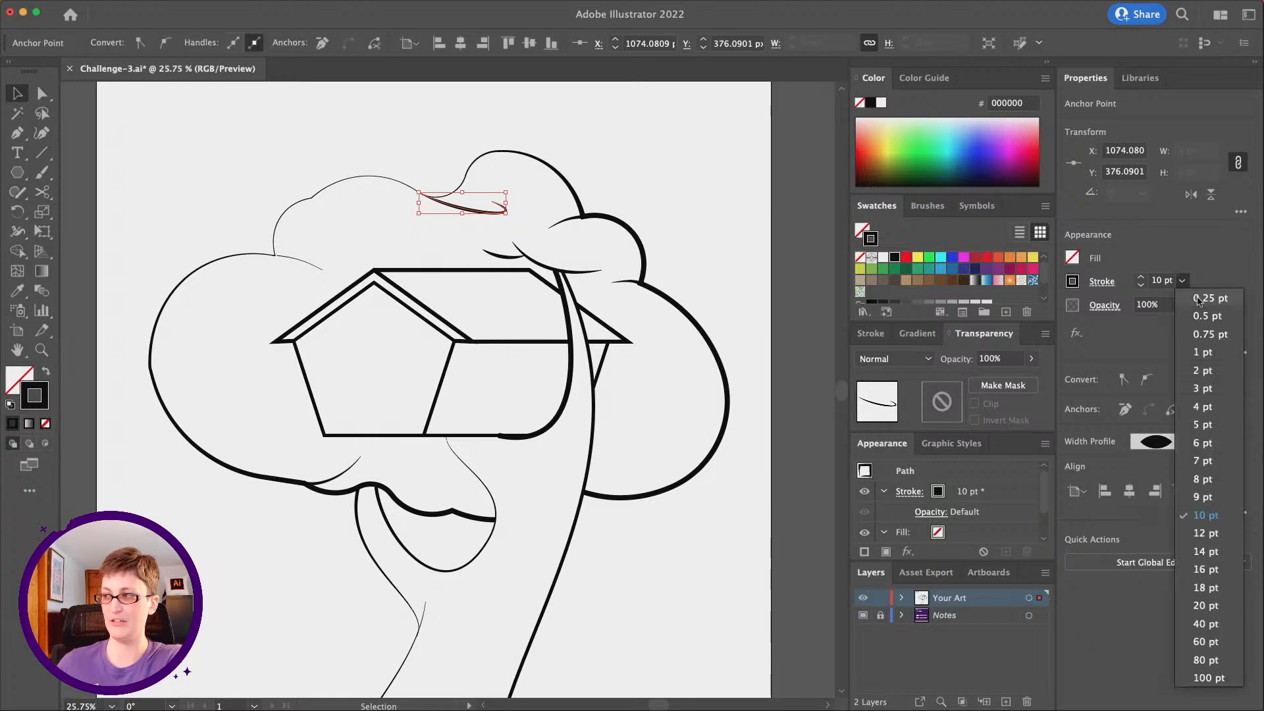
left_click(1215, 422)
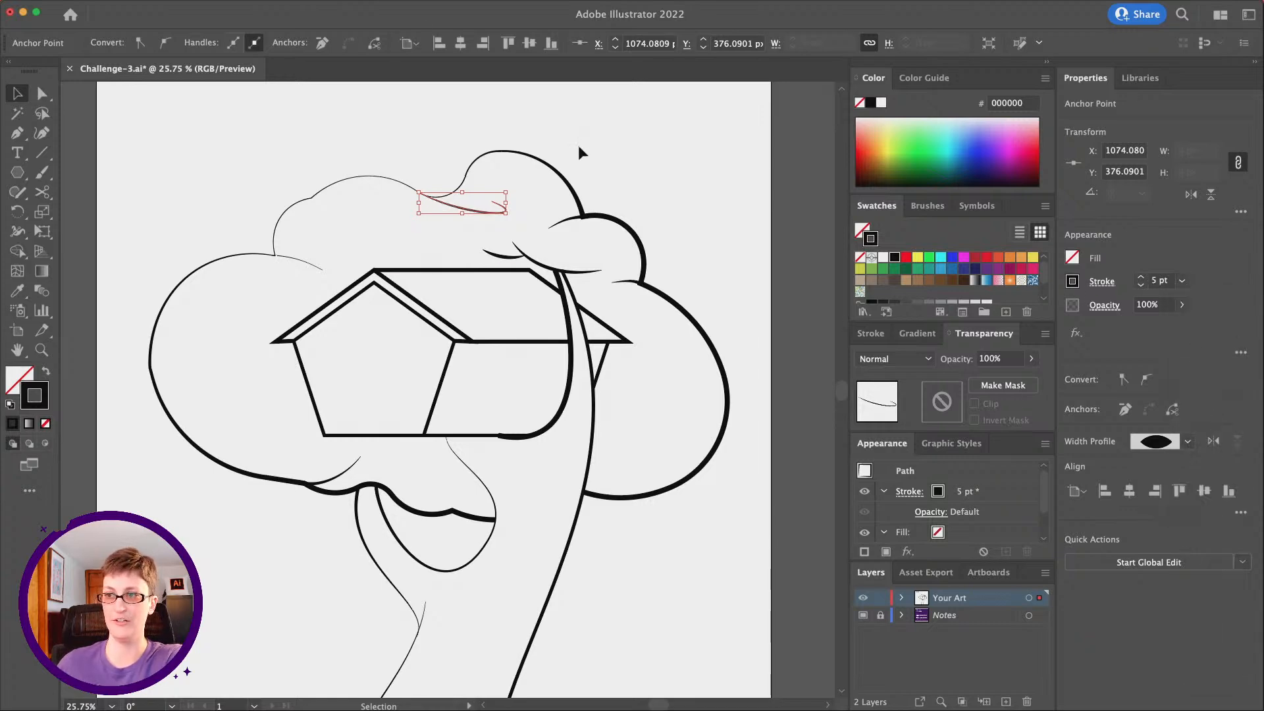
left_click(429, 168)
scroll(422, 266, "down", 8)
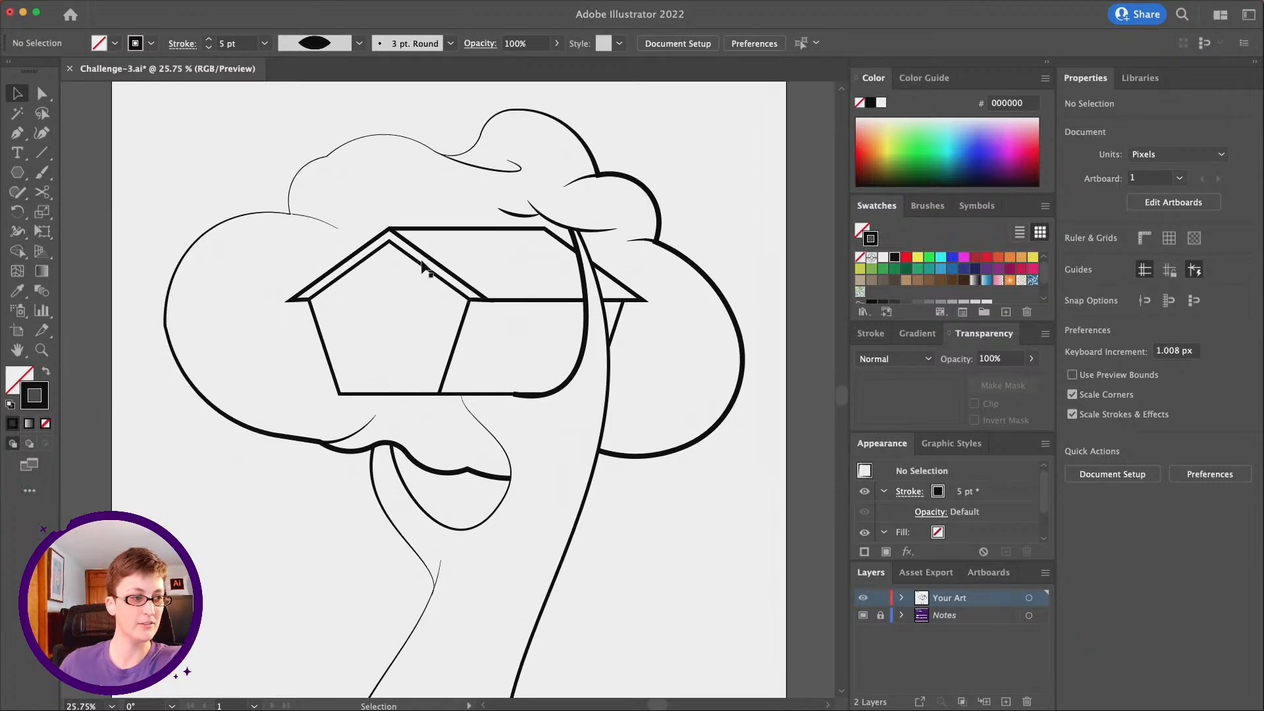
scroll(422, 266, "down", 2)
scroll(421, 261, "up", 3)
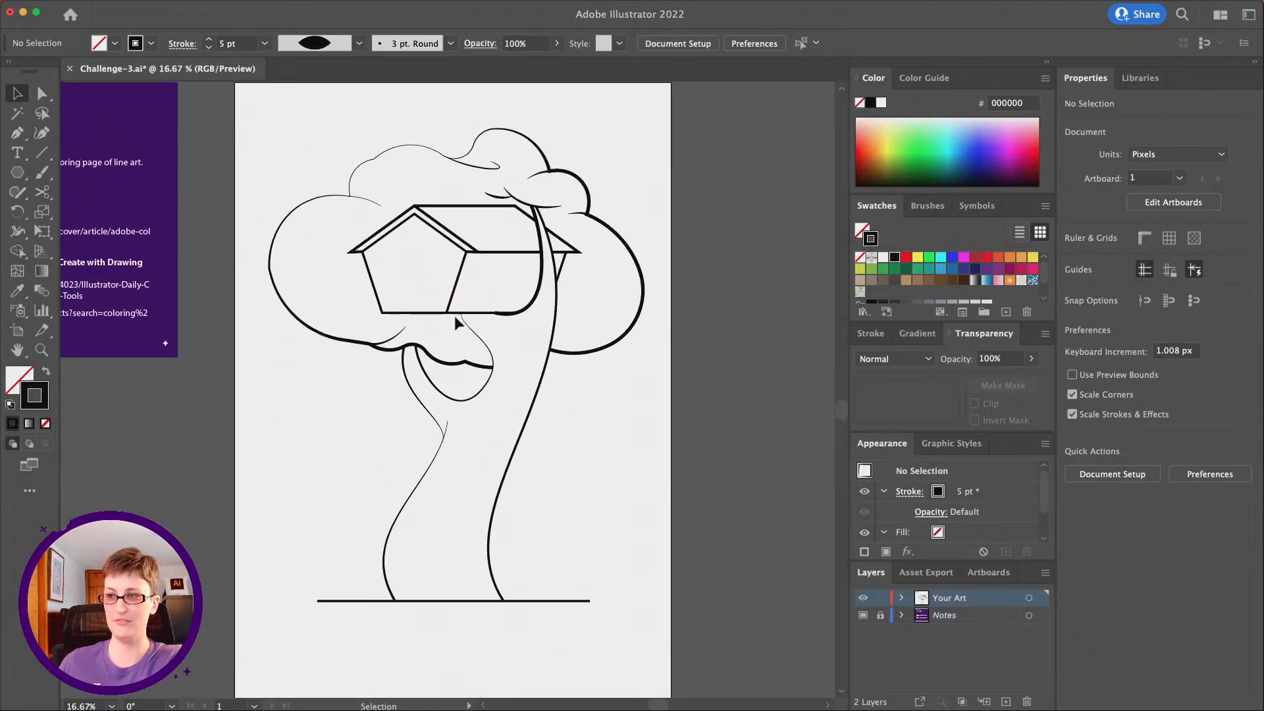
left_click(17, 132)
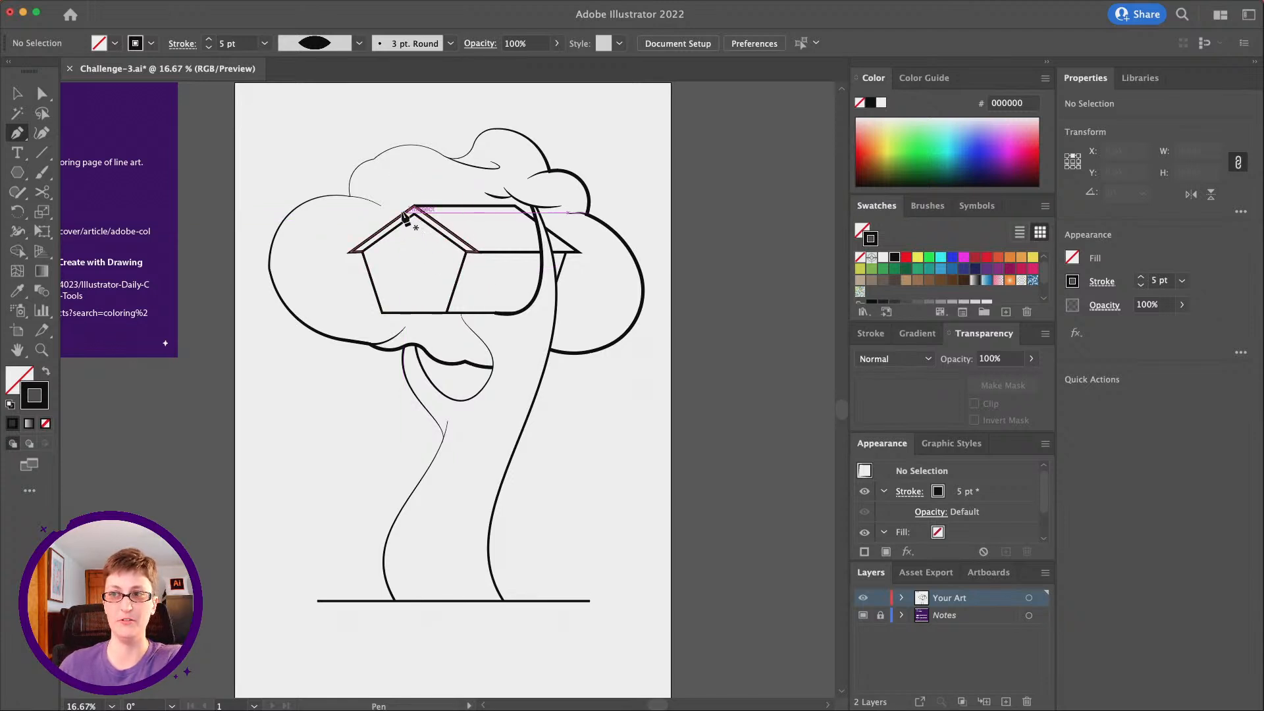
scroll(399, 237, "up", 4)
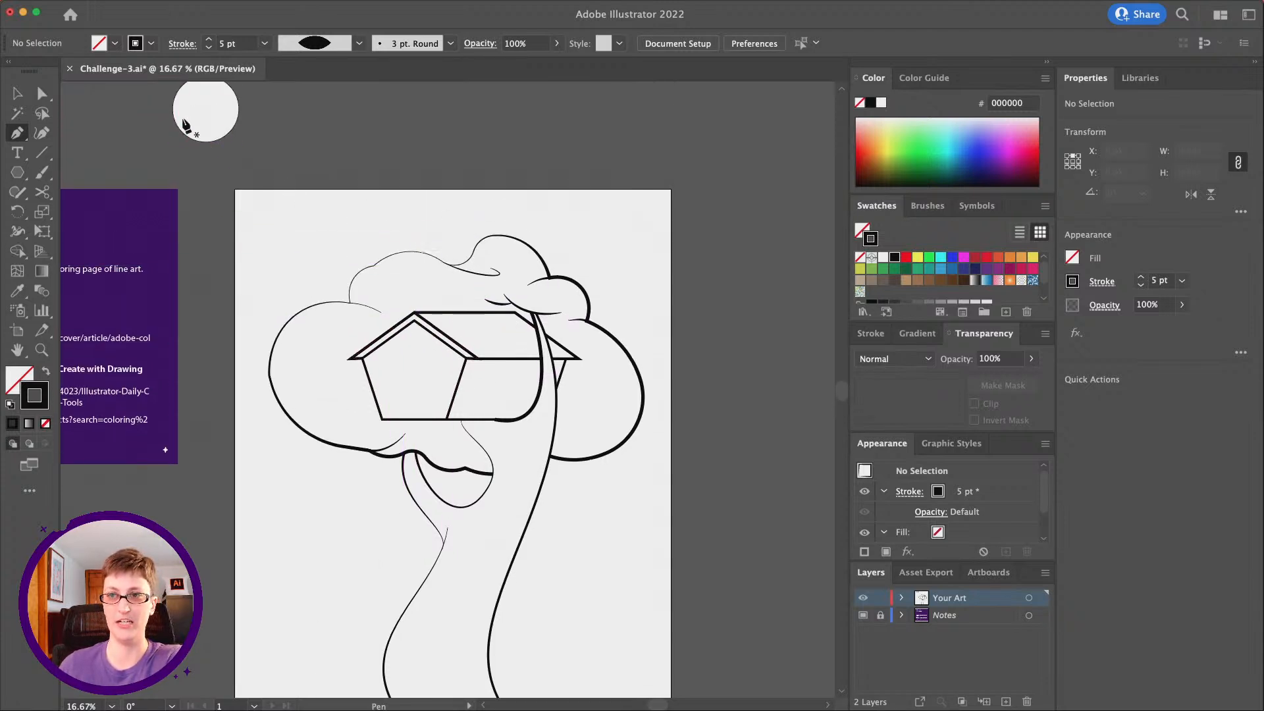
scroll(309, 284, "down", 4)
scroll(310, 284, "right", 2)
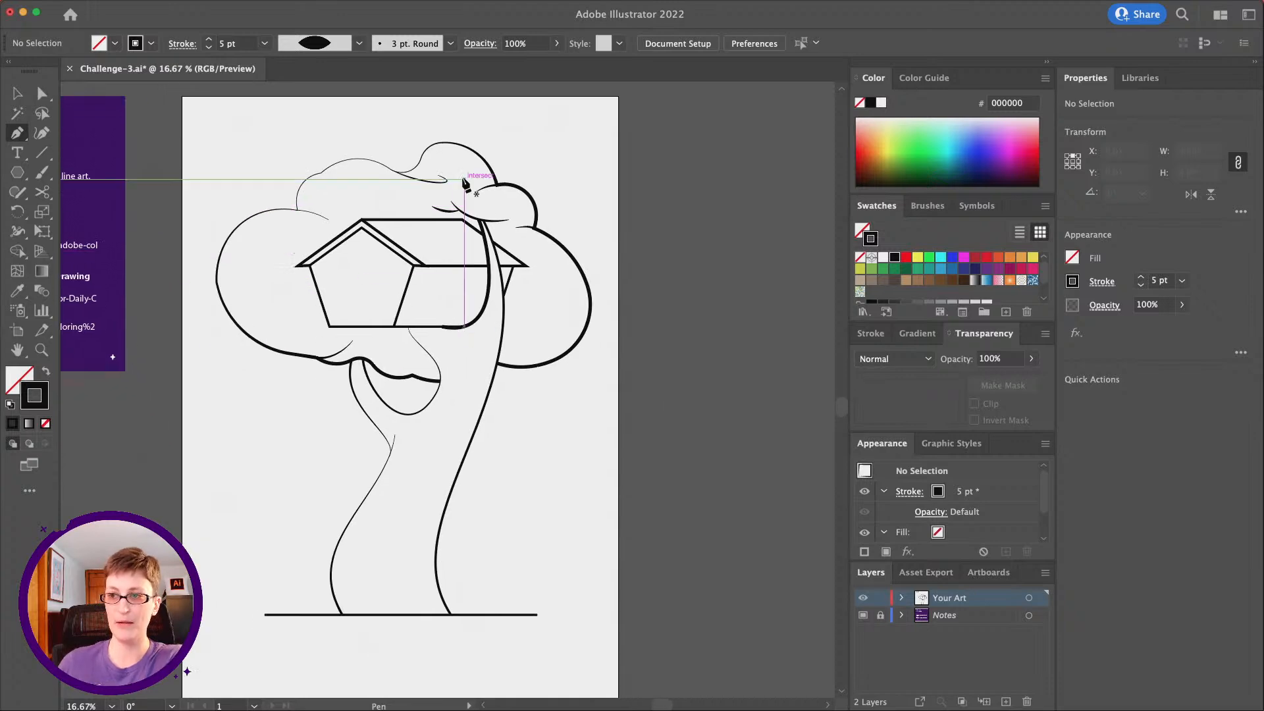
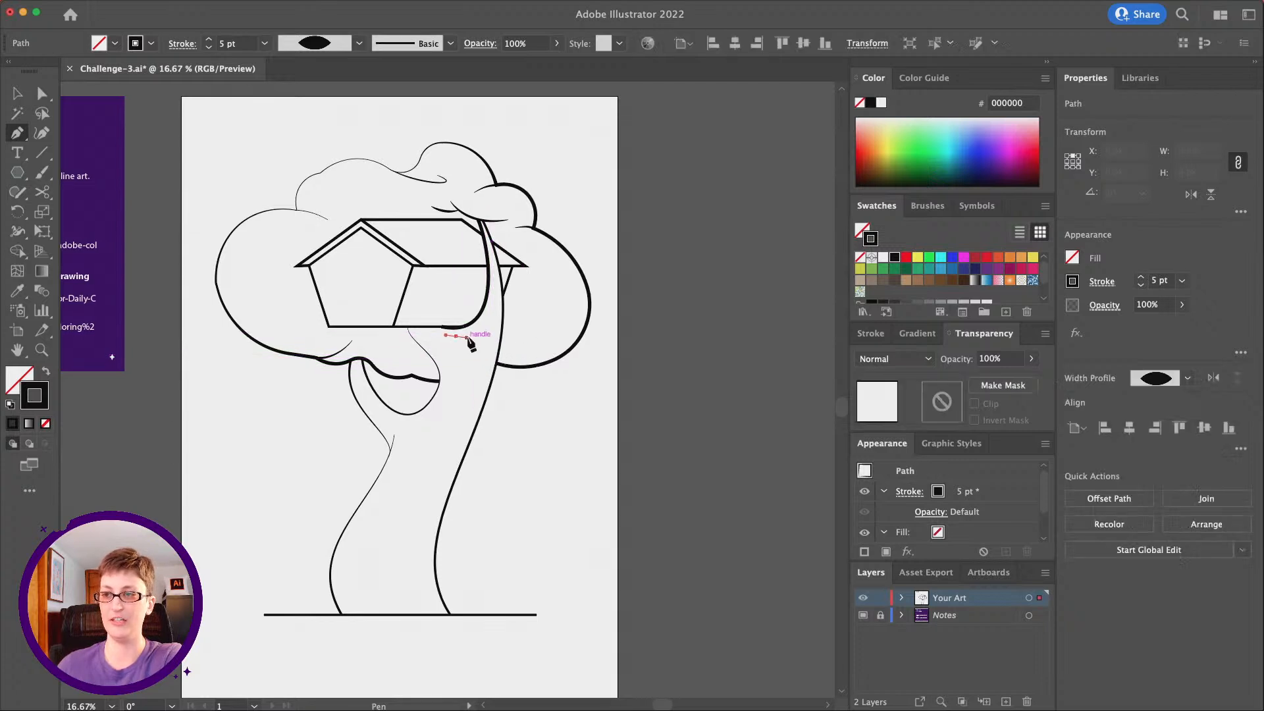
Undo the misplaced start and draw a short curve beneath the thick branch curve at the treehouse floor with the Pen tool
key("super+z")
left_click(447, 336)
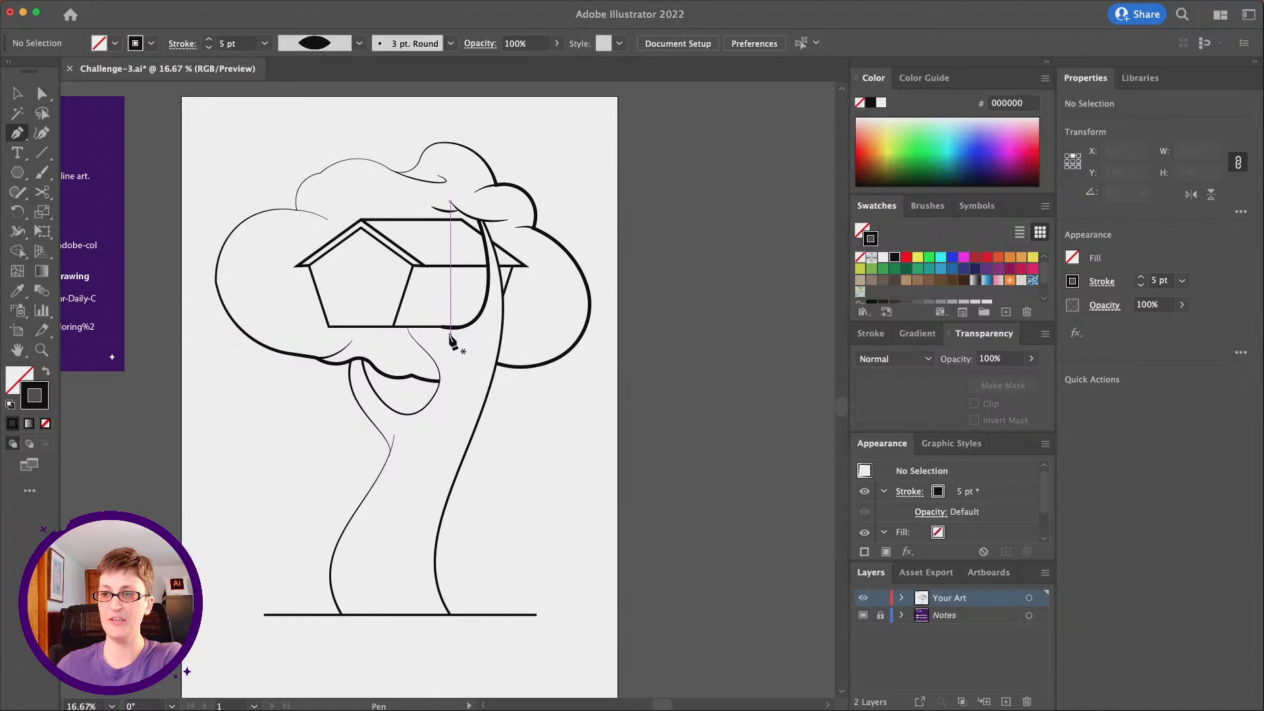
left_click_drag(489, 311, 502, 285)
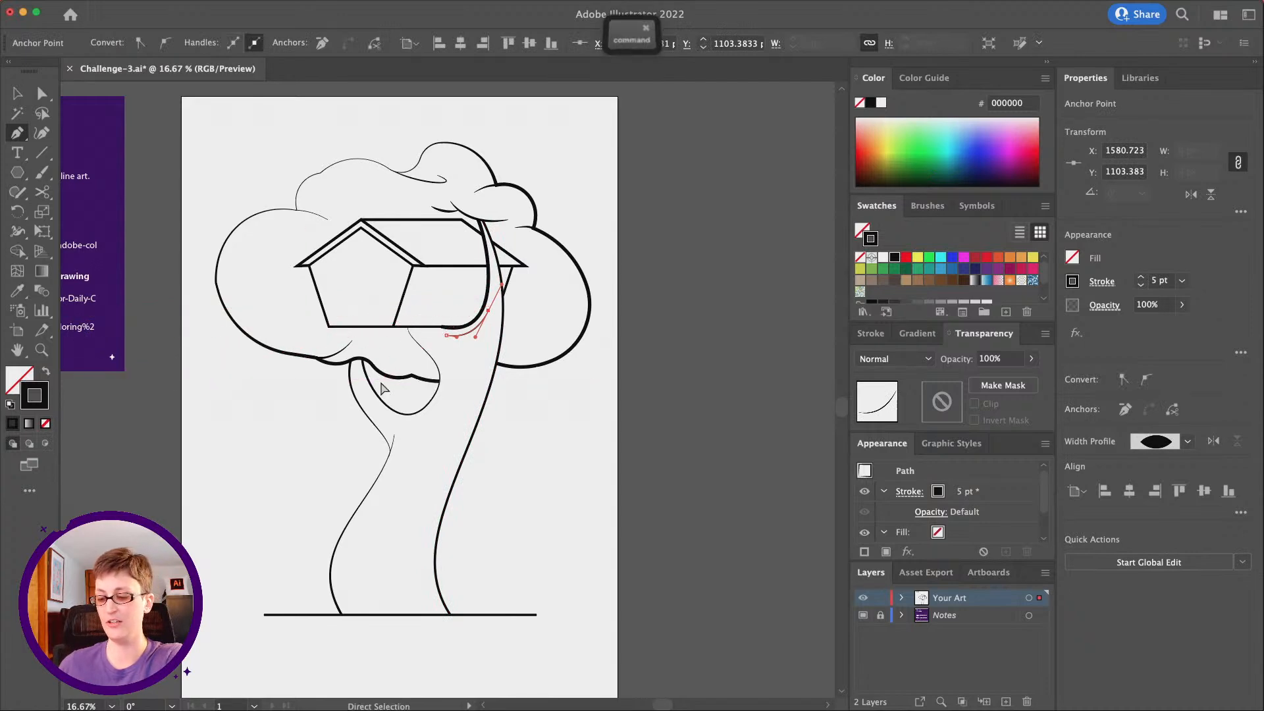
key("shift+super+a")
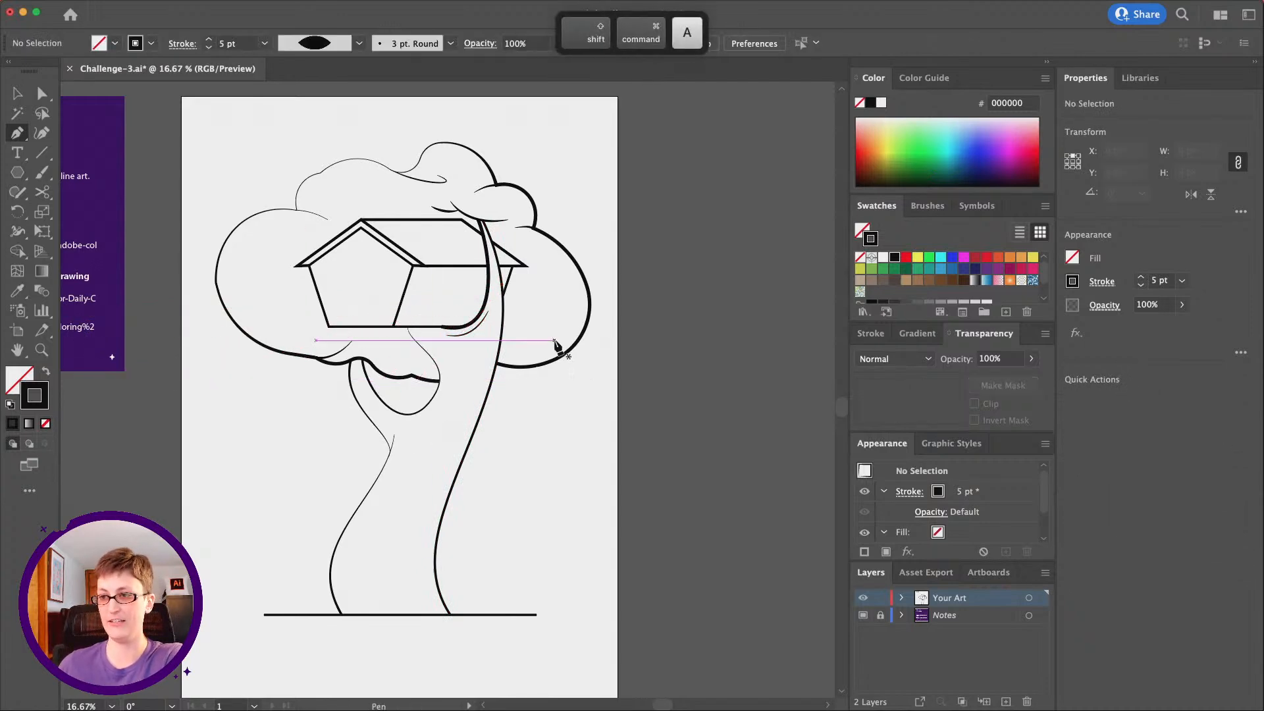
Draw three long bark detail curves along the inner side of the trunk's right edge with the Pen tool
left_click_drag(493, 354, 487, 367)
left_click_drag(457, 447, 440, 483)
key("shift+super+a")
left_click_drag(435, 601, 460, 651)
key("shift+super+a")
left_click_drag(466, 415, 457, 432)
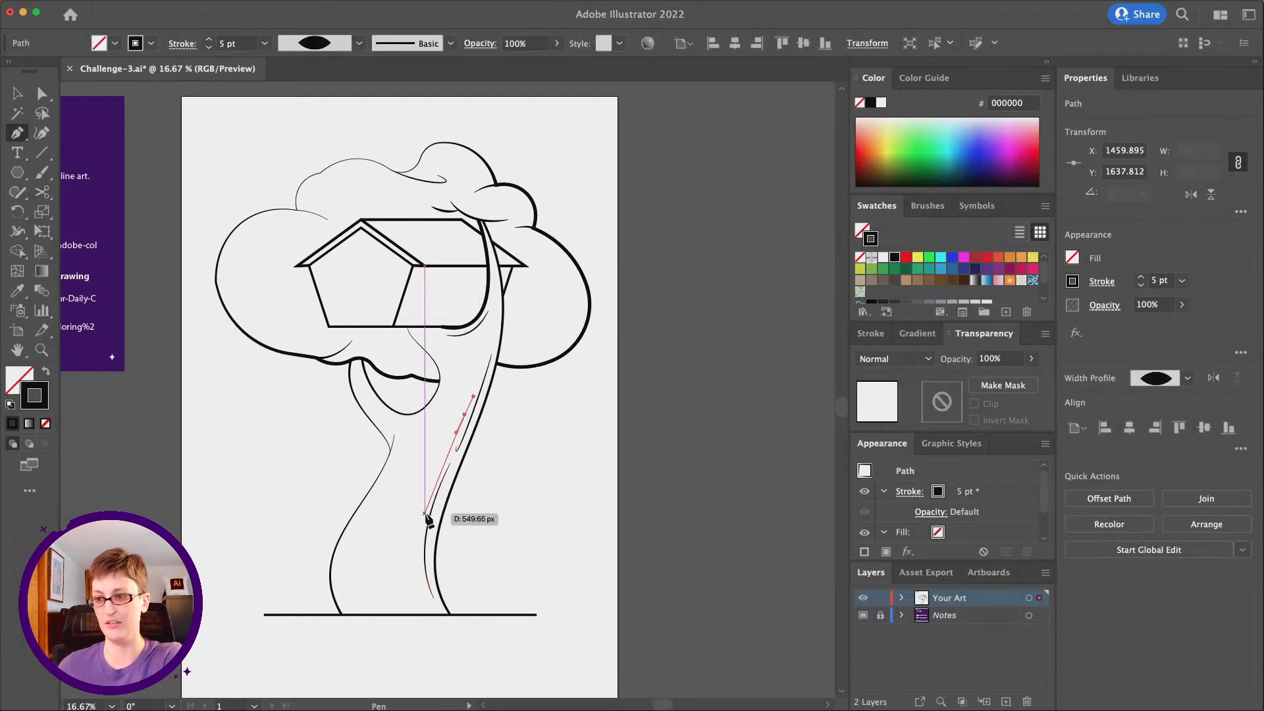
left_click_drag(422, 518, 418, 559)
key("shift+super+a")
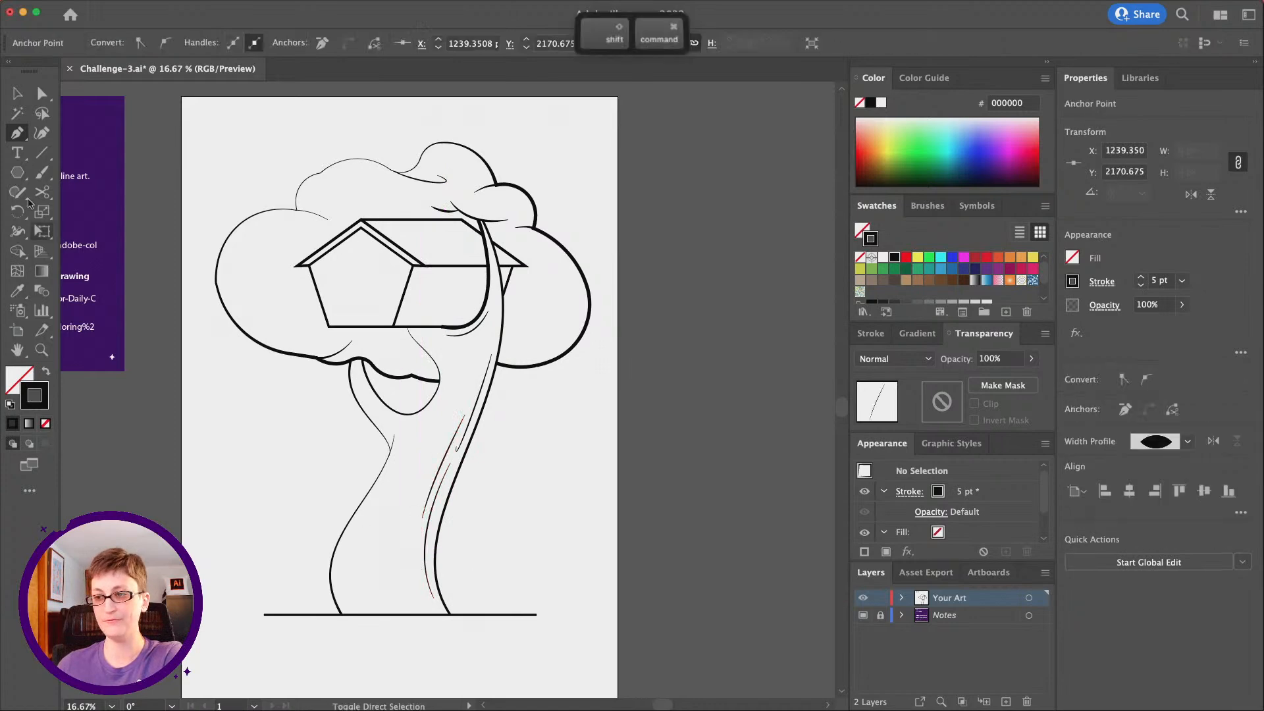
Reshape the looped branch curve with Direct Selection, pulling its outer bend inward and moving its upper end to the pentagon's lower-right corner
left_click(40, 96)
scroll(400, 364, "right", 1)
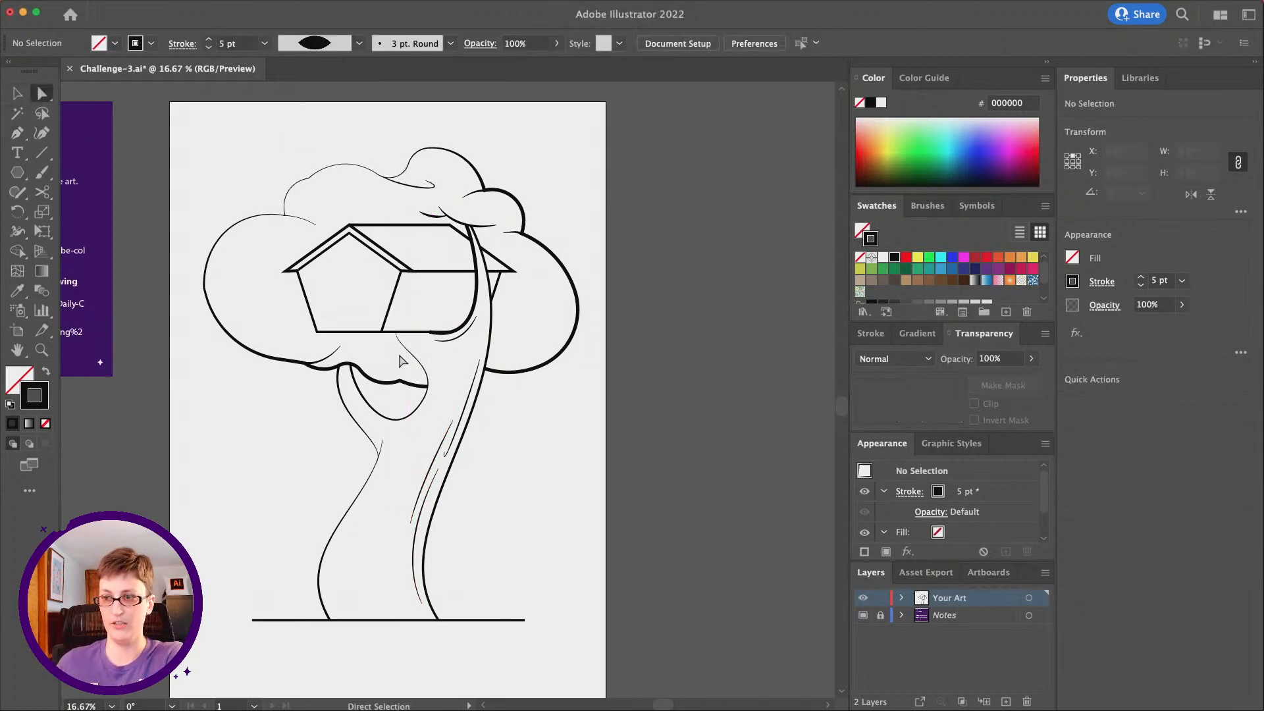
left_click(419, 362)
left_click(423, 401)
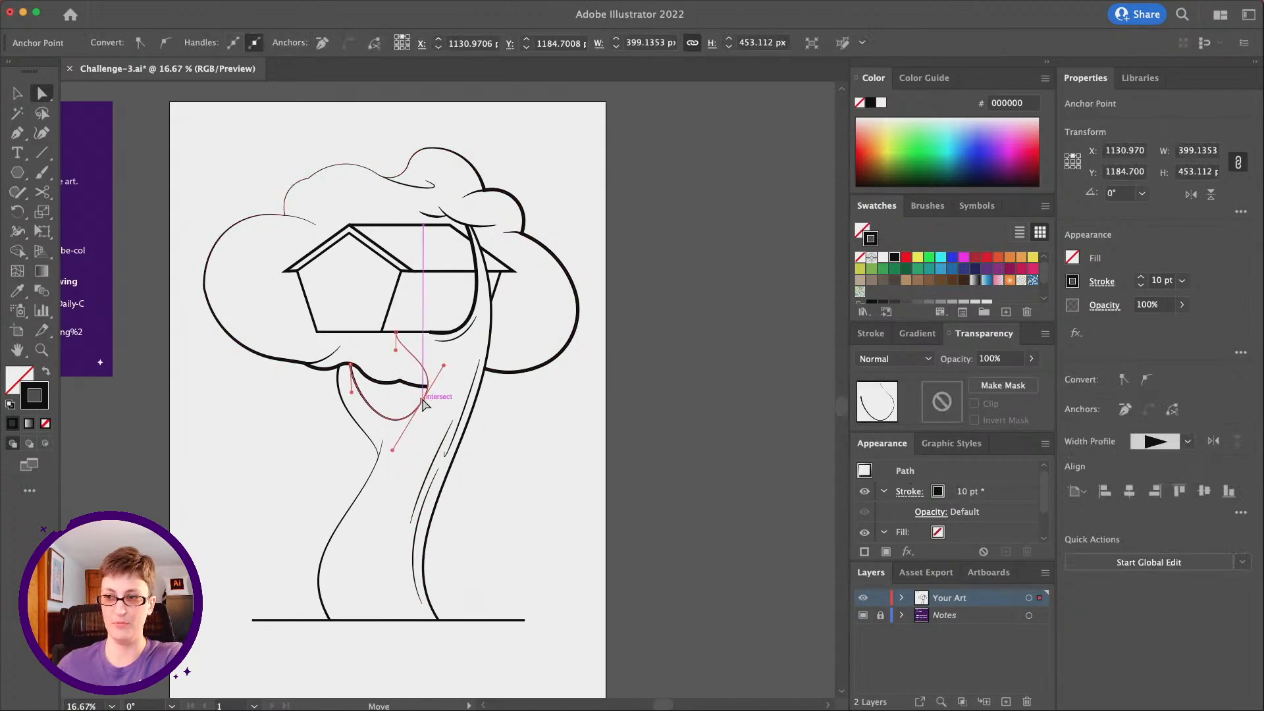
left_click_drag(423, 401, 410, 386)
left_click_drag(380, 438, 390, 428)
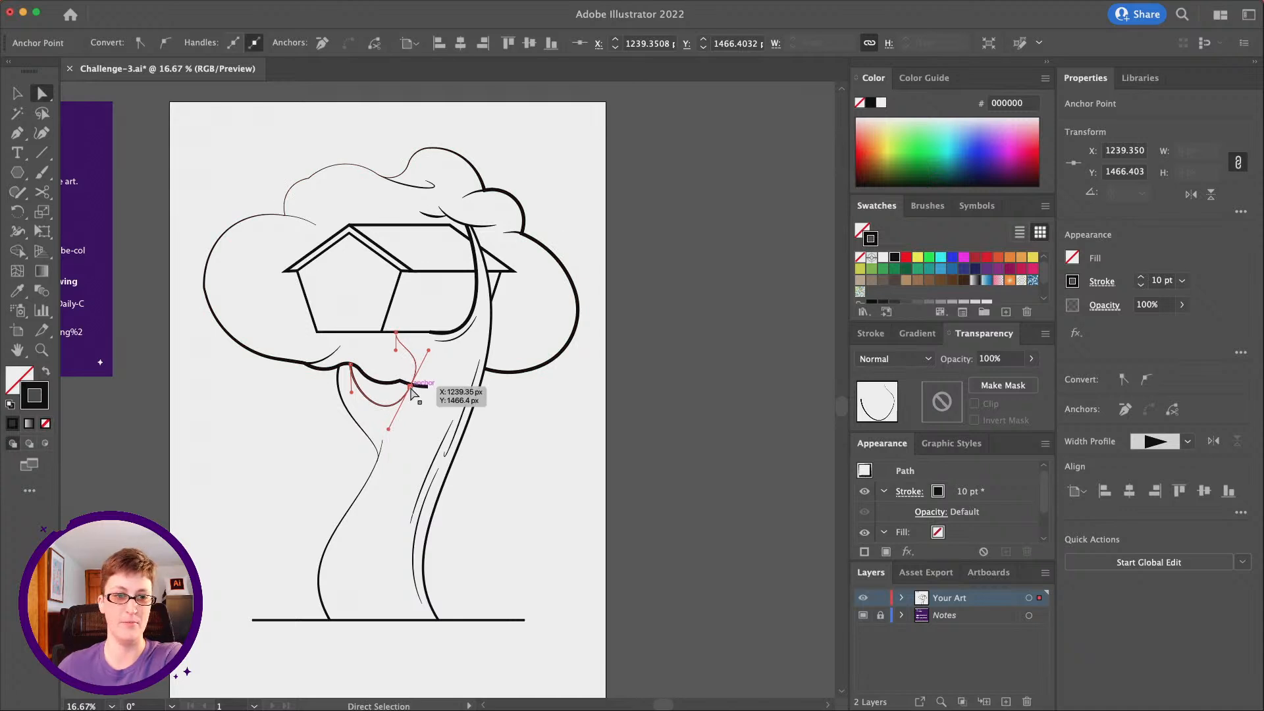
left_click_drag(409, 390, 406, 376)
left_click_drag(386, 423, 385, 436)
left_click_drag(421, 343, 384, 346)
Set the looped branch curve's width profile to Uniform
left_click(1140, 443)
left_click(1141, 468)
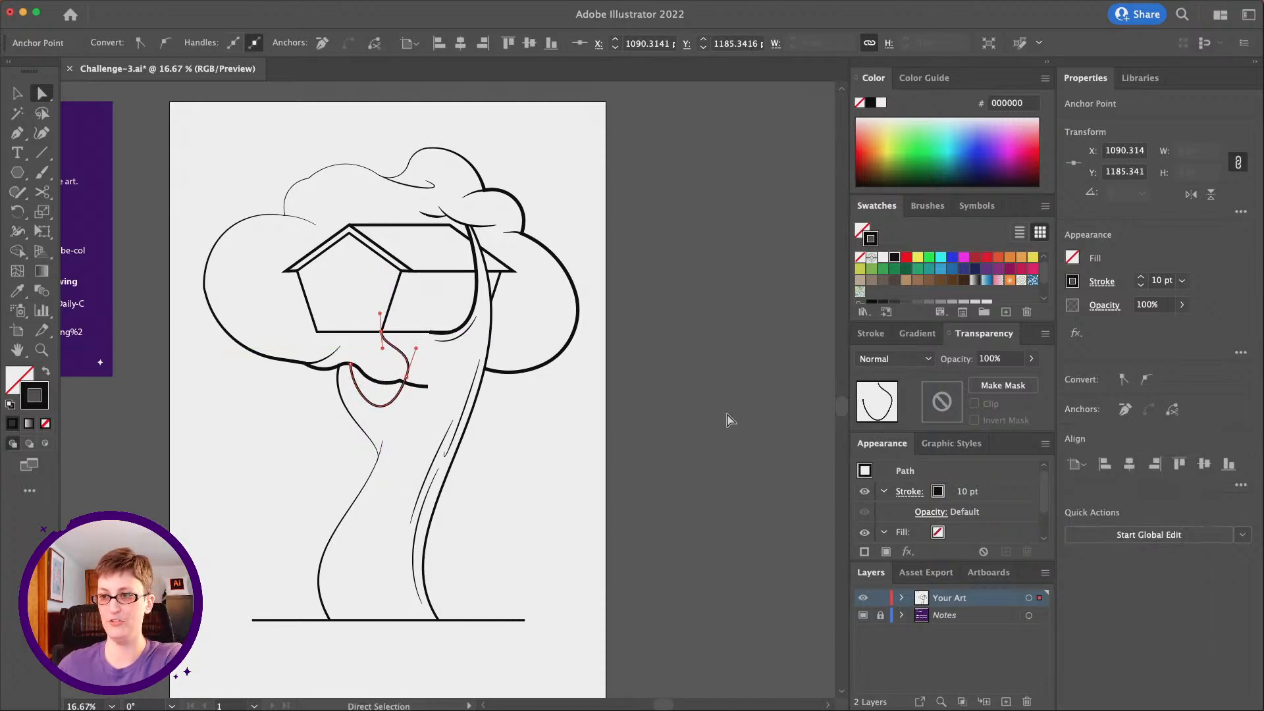
left_click(484, 475)
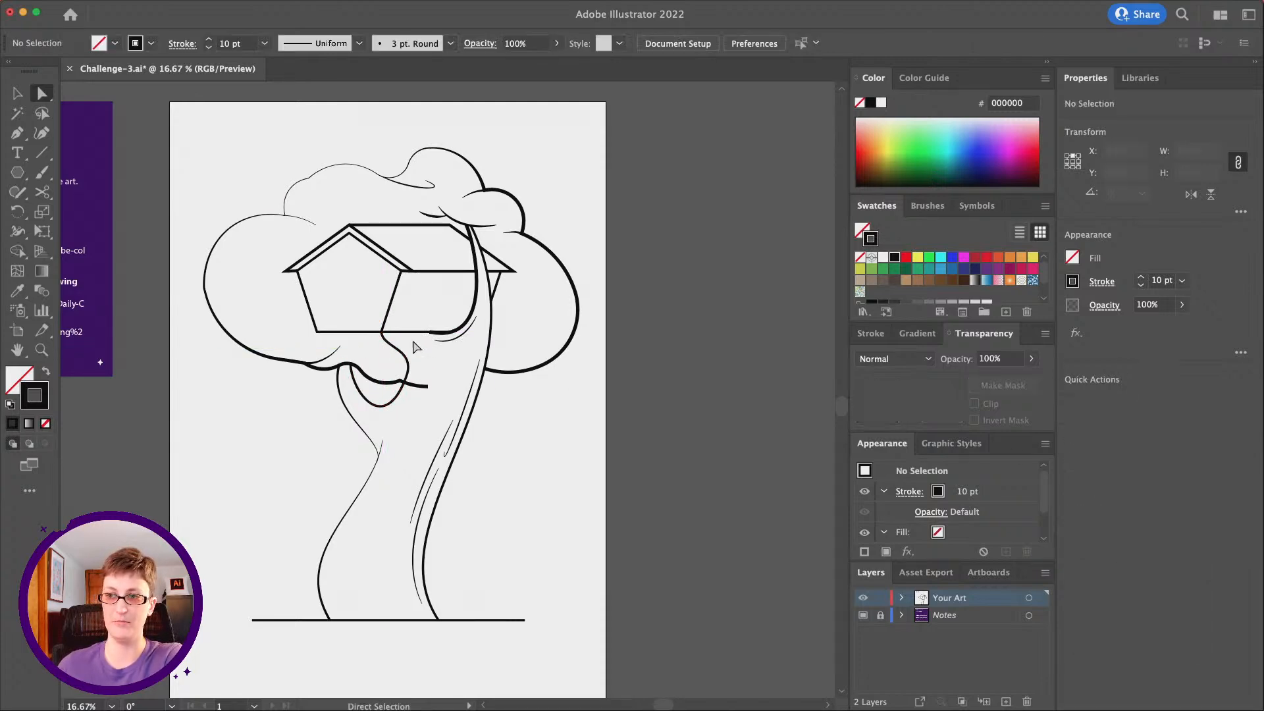
Try to cut the cloud outline with the Scissors tool where it crosses the looped branch curve
left_click(428, 387)
key("c")
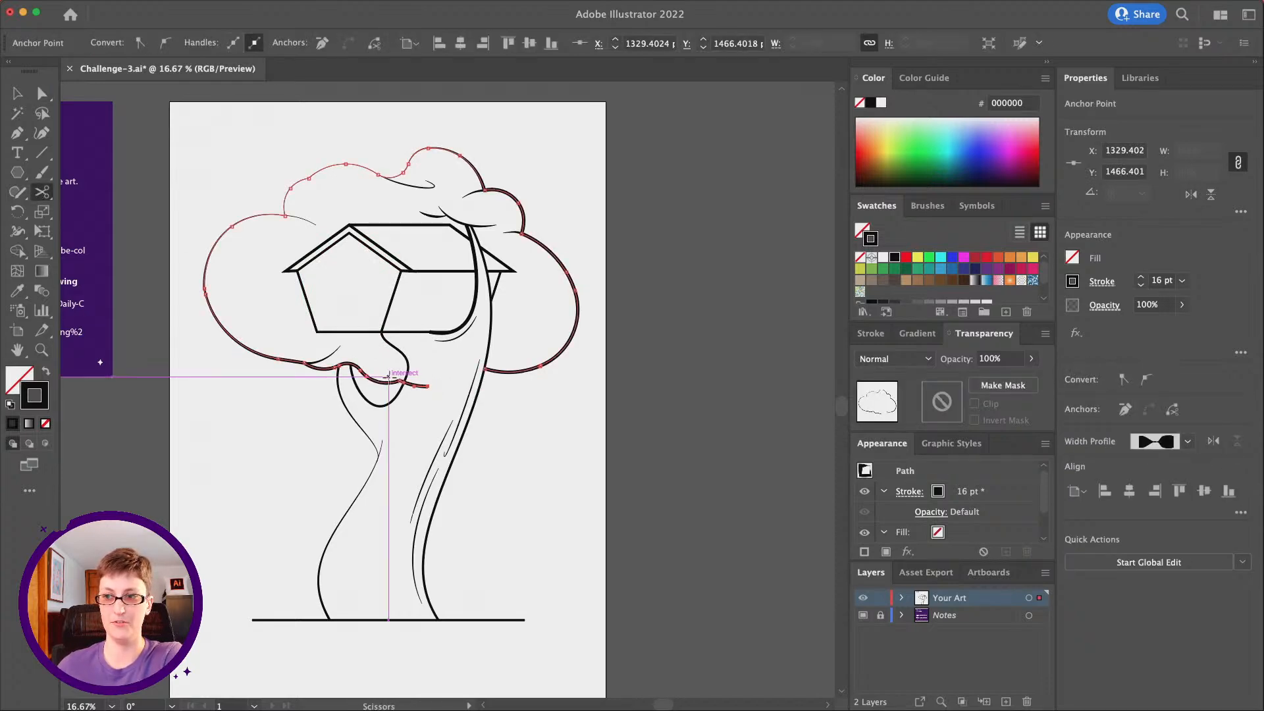
left_click(405, 382)
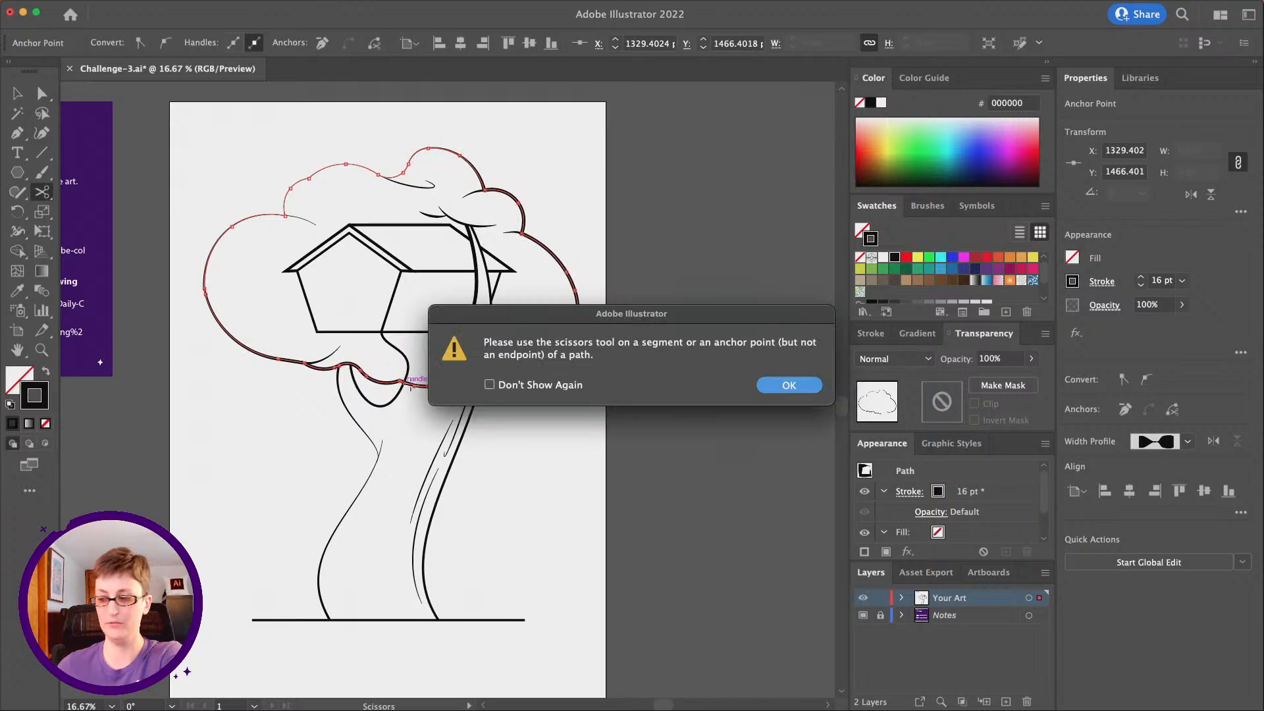
key("Return")
left_click(404, 383)
key("Return")
Split the cloud outline with the Scissors tool at its crossing with the looped branch curve and delete the protruding end
left_click(42, 349)
left_click(432, 410)
left_click(431, 398)
left_click(435, 359)
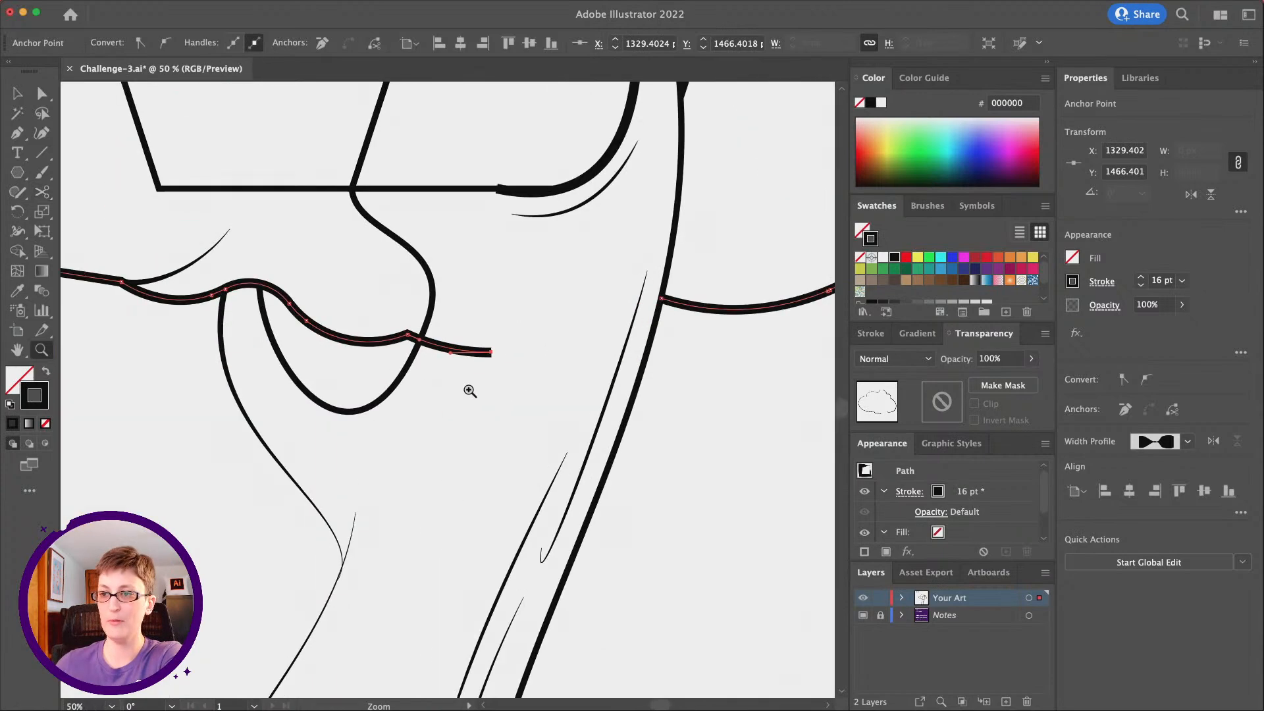
left_click(469, 389)
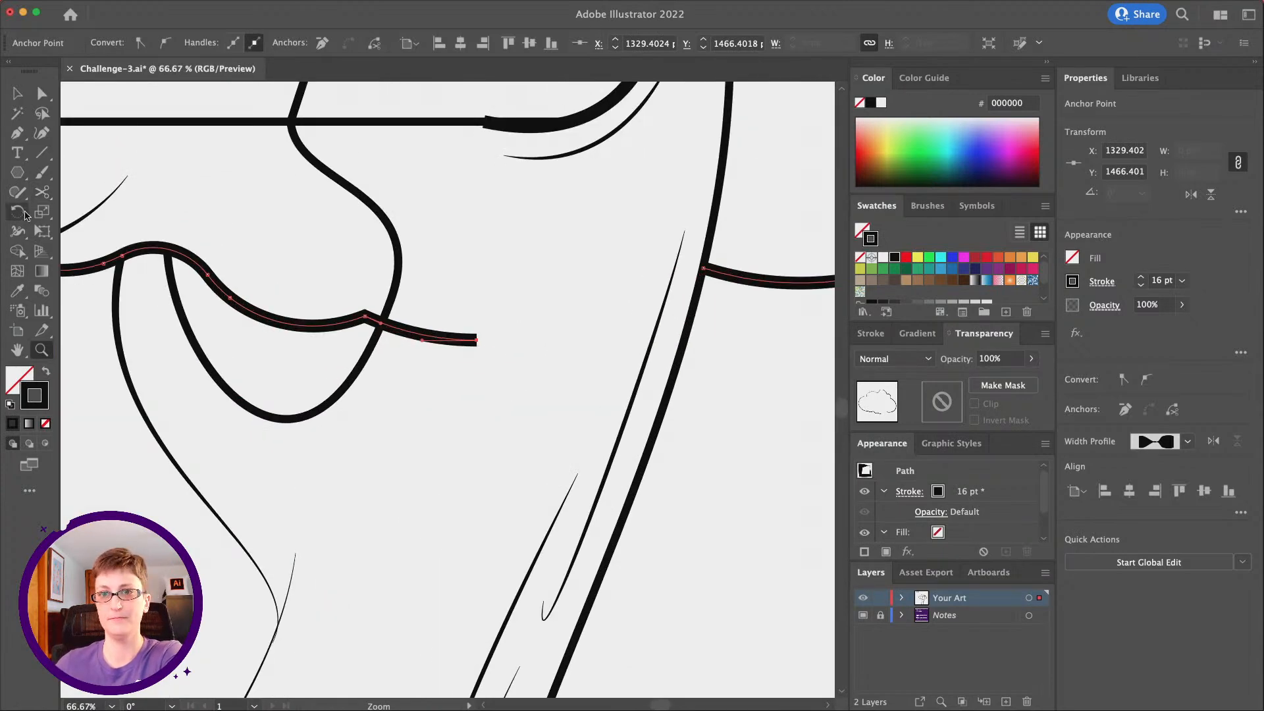
left_click(41, 191)
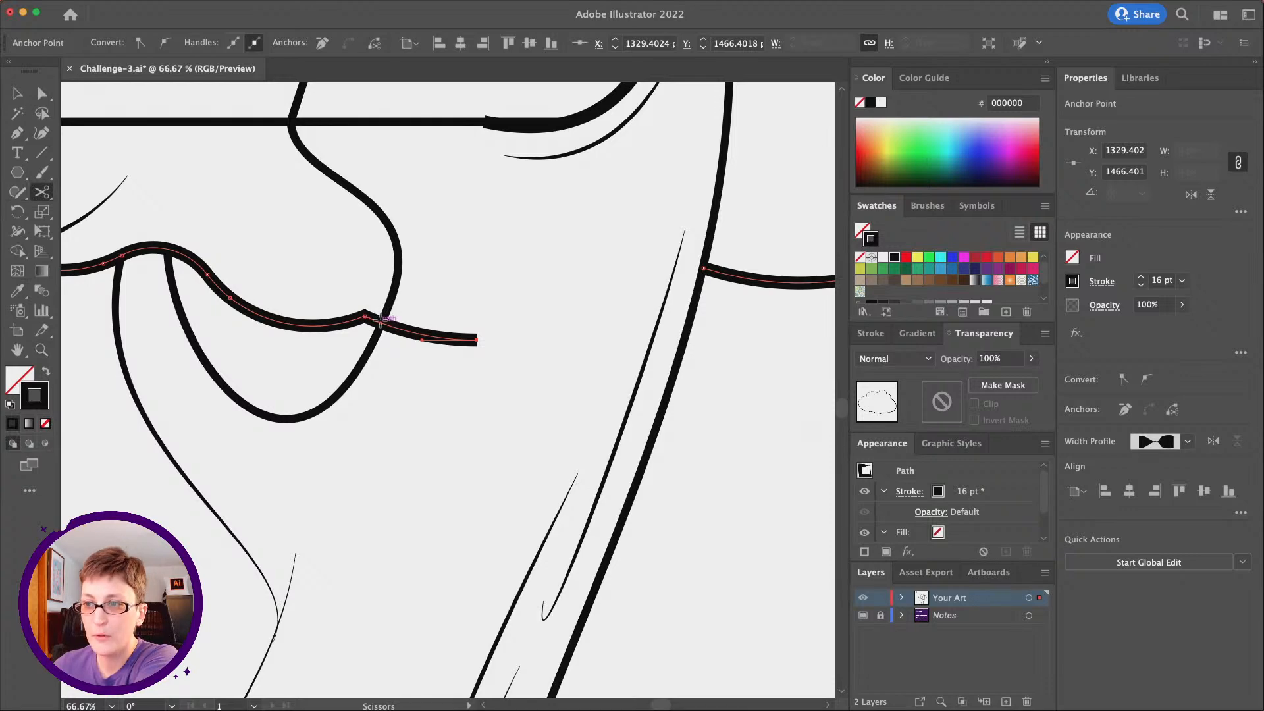
left_click(381, 319)
key("Return")
left_click(382, 322)
key("Return")
left_click(384, 323)
key("a")
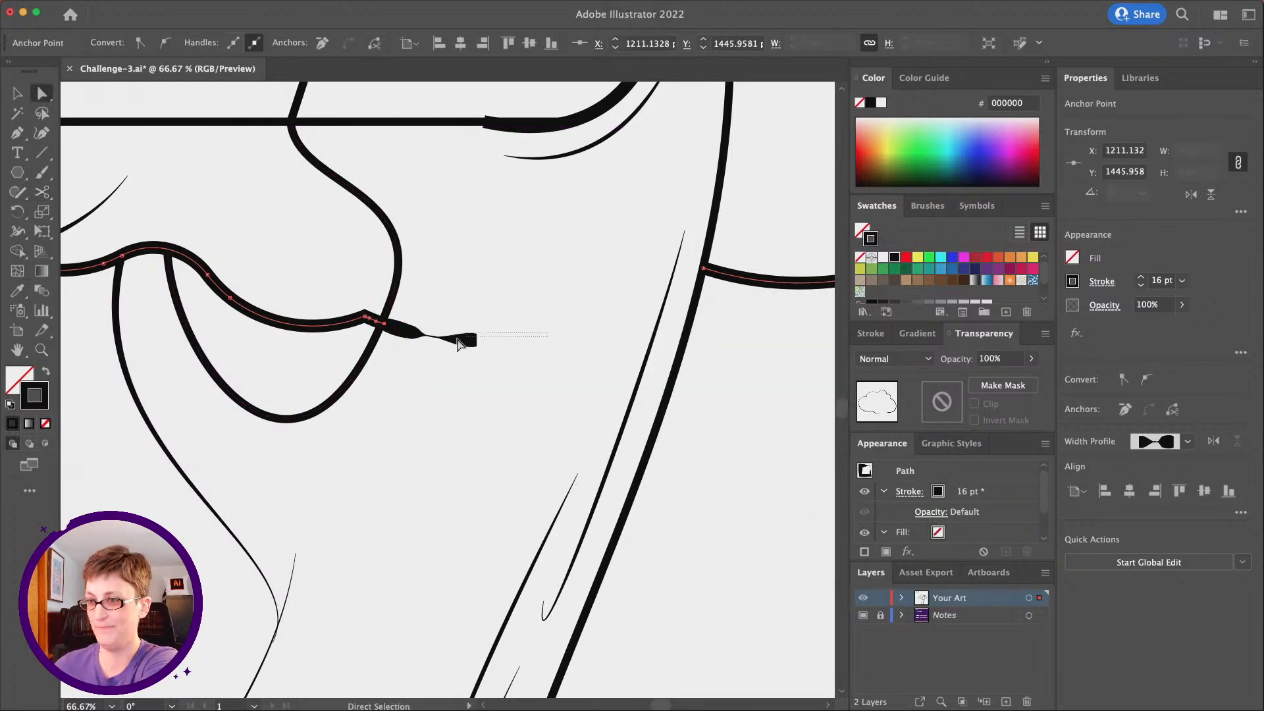
key("Delete")
left_click(333, 340)
Draw a vertical rope line about 876 px long down from the cloud's lower-left edge with the Pen tool
left_click(42, 350)
left_click(446, 376, "alt")
left_click(446, 378, "alt")
left_click(448, 380, "alt")
left_click(450, 382, "alt")
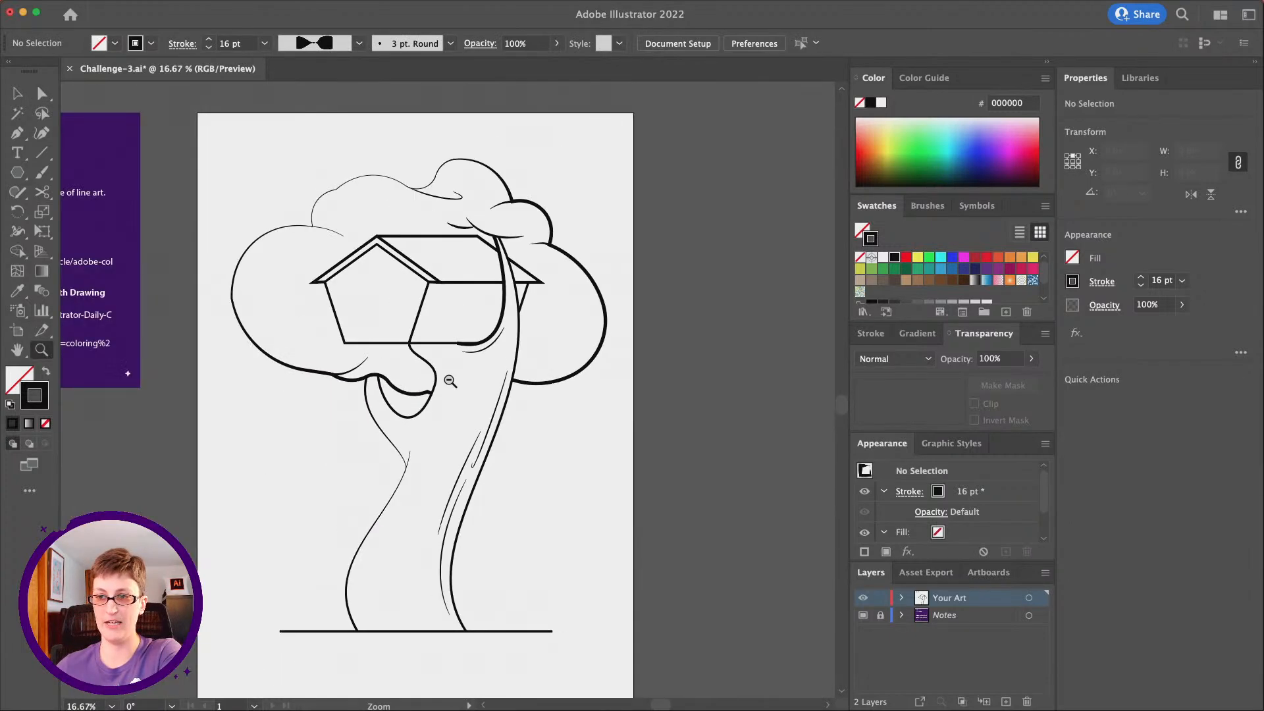
left_click(450, 381, "alt")
left_click(415, 443)
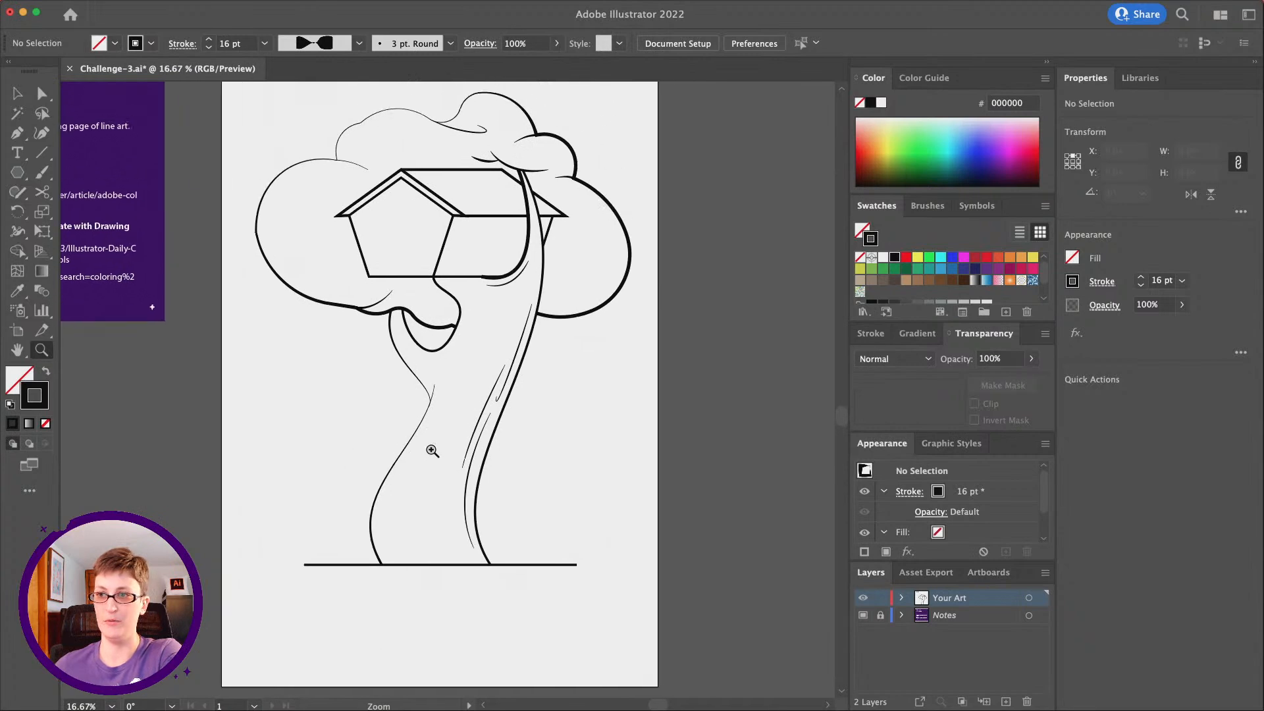
left_click(464, 434)
scroll(467, 430, "up", 3)
scroll(288, 302, "down", 3)
left_click(17, 133)
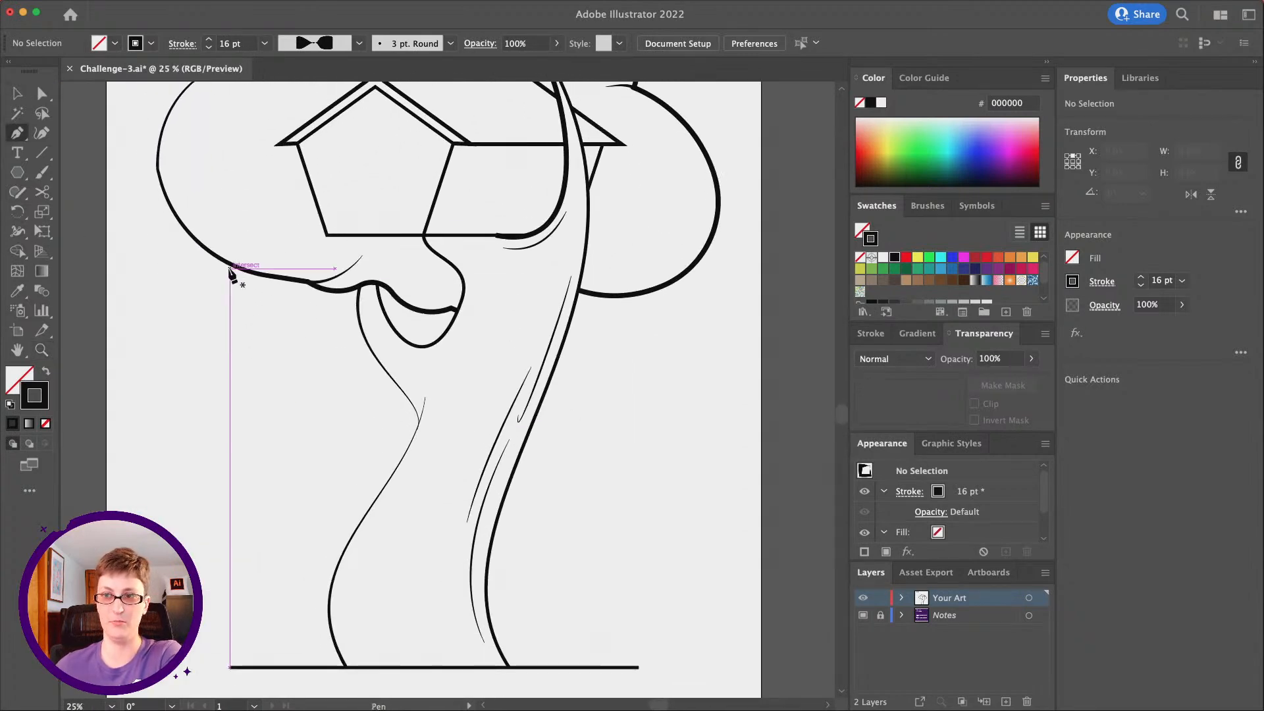
left_click(256, 273)
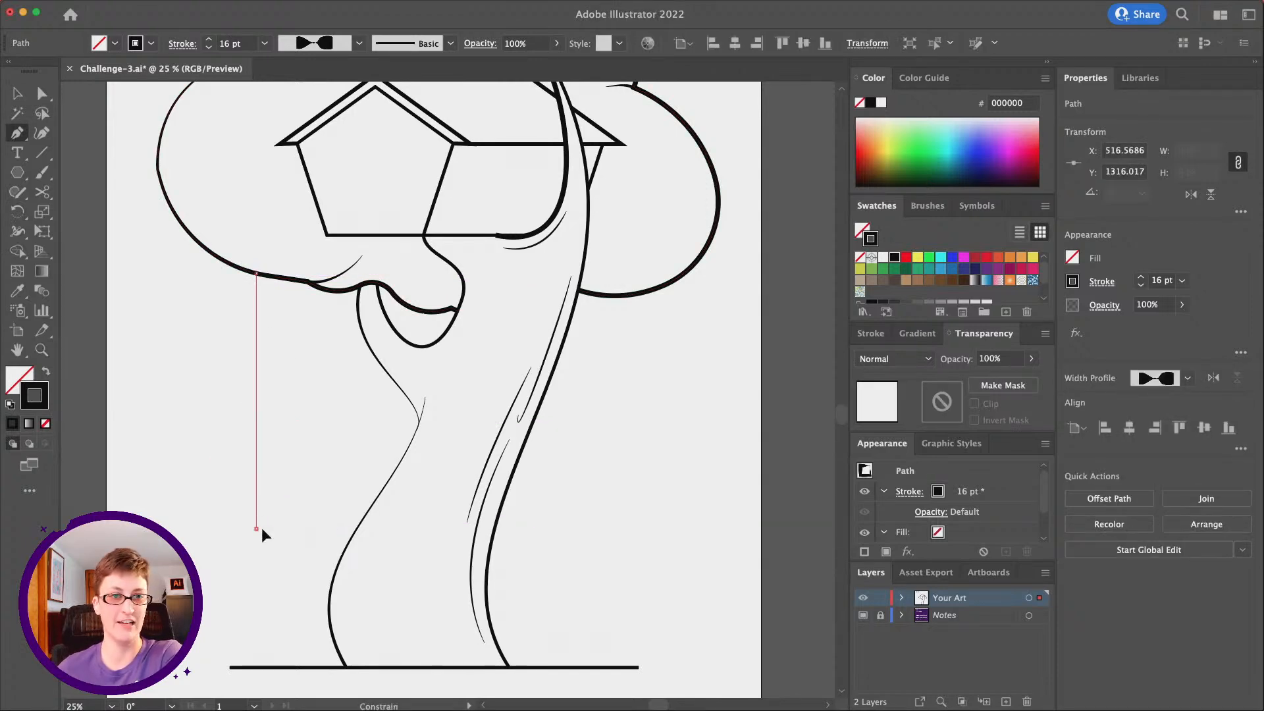
left_click(257, 527)
Set the rope line's width profile to Uniform and deselect it
left_click(1144, 442)
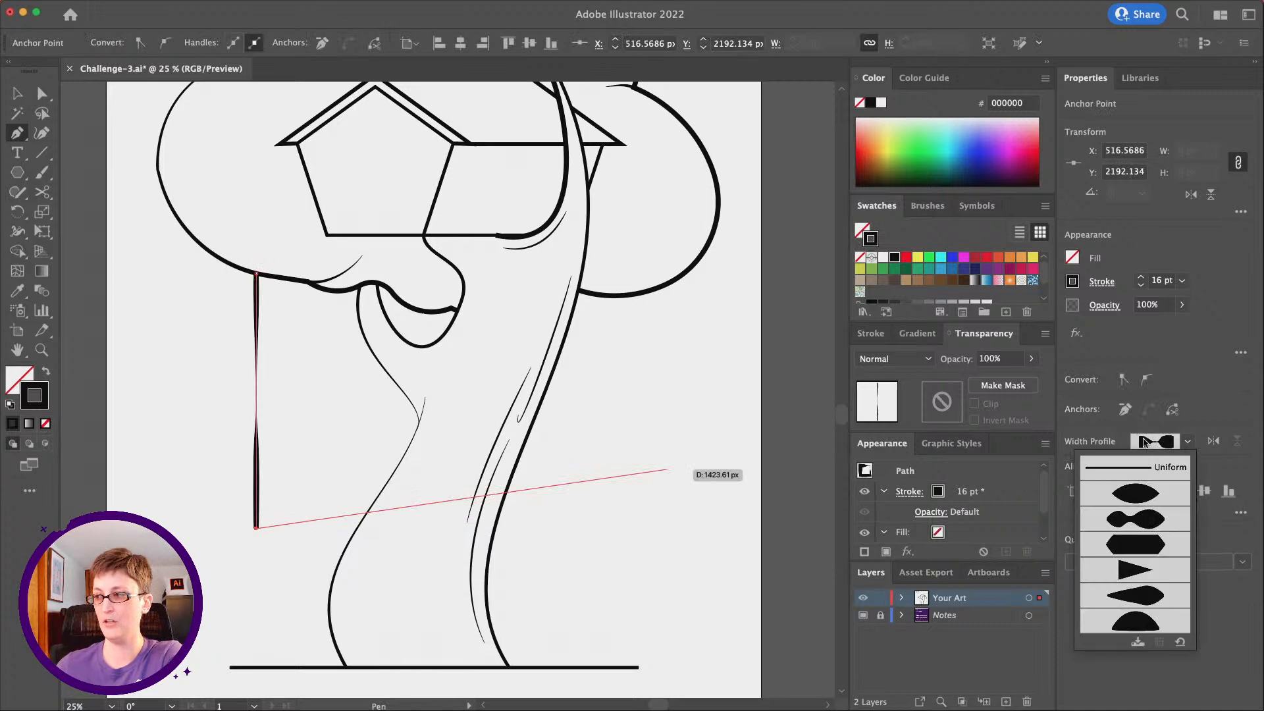
left_click(1145, 469)
key("a")
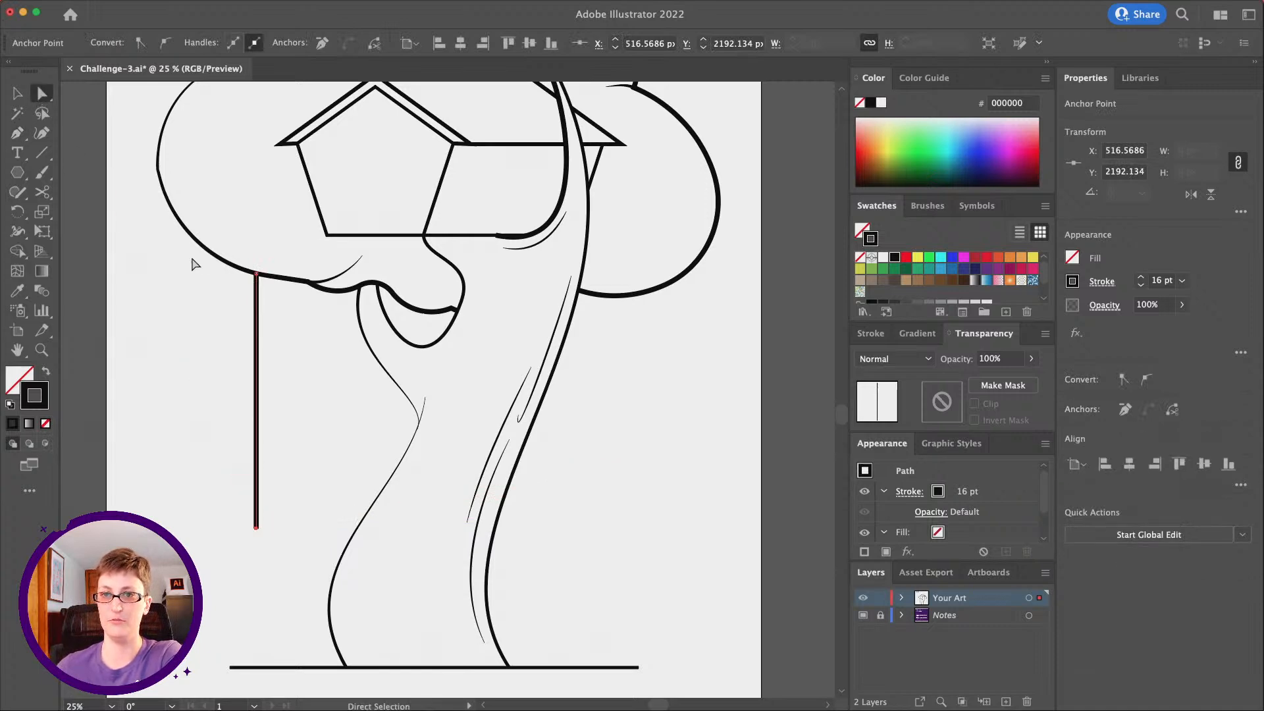
scroll(266, 370, "left", 2)
left_click(248, 386)
scroll(266, 414, "right", 1)
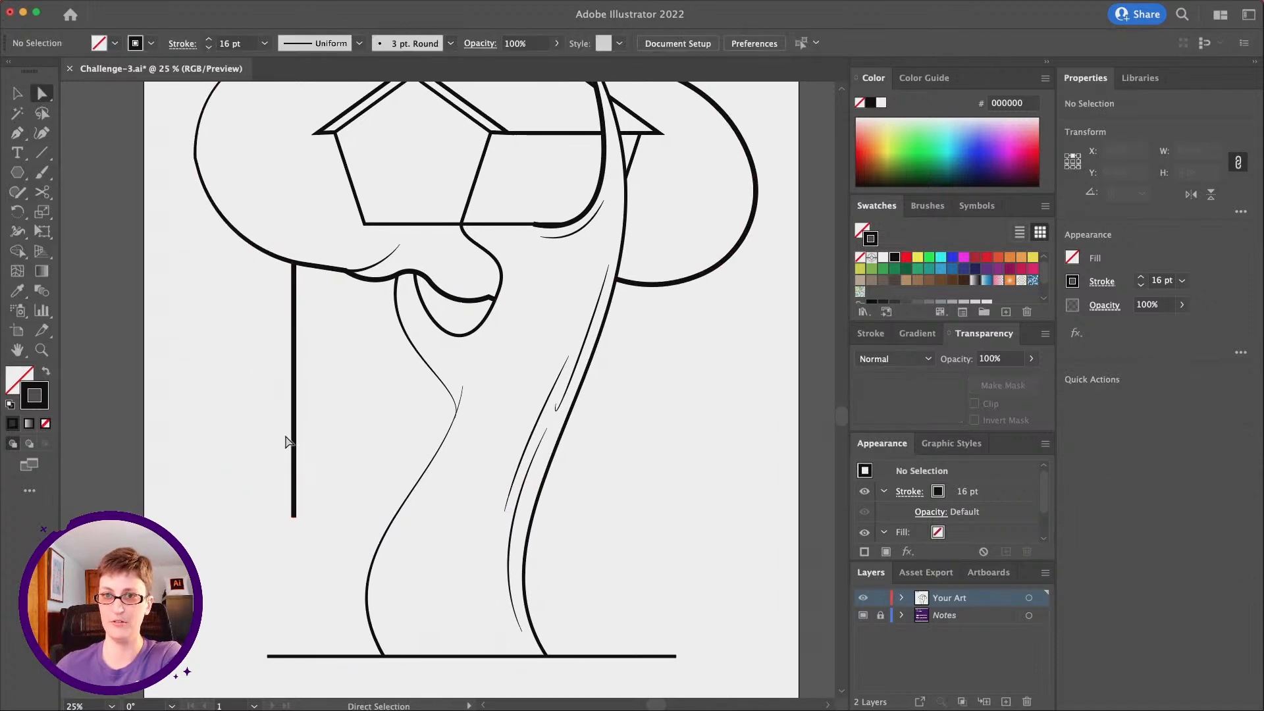
Draw a circle about 281 px wide at the lower end of the rope line with the Ellipse tool
left_click(17, 173)
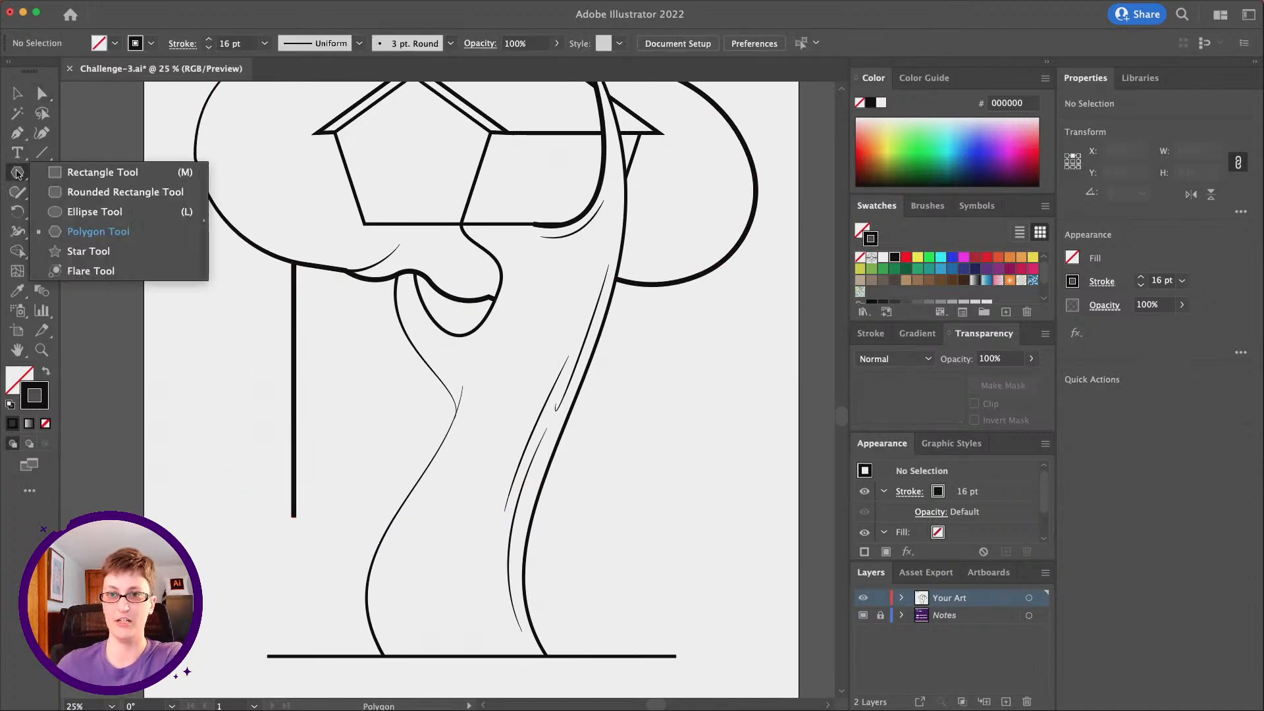
left_click(126, 216)
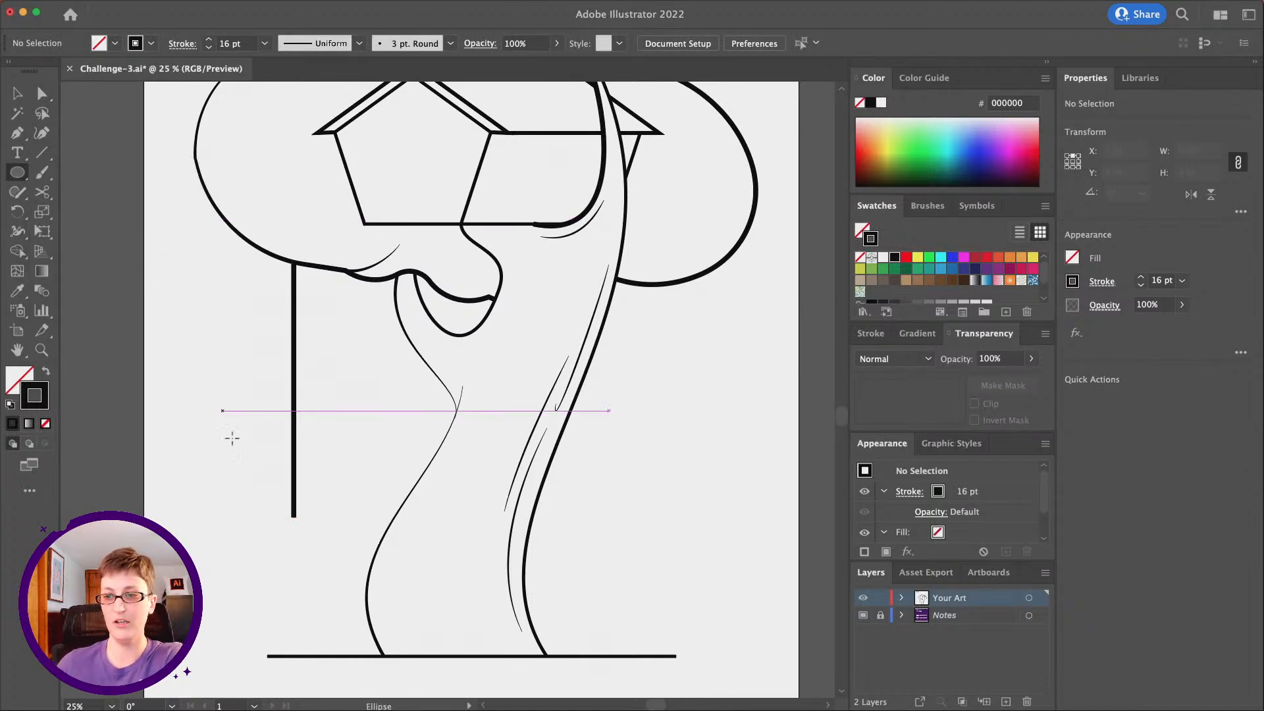
key("shift")
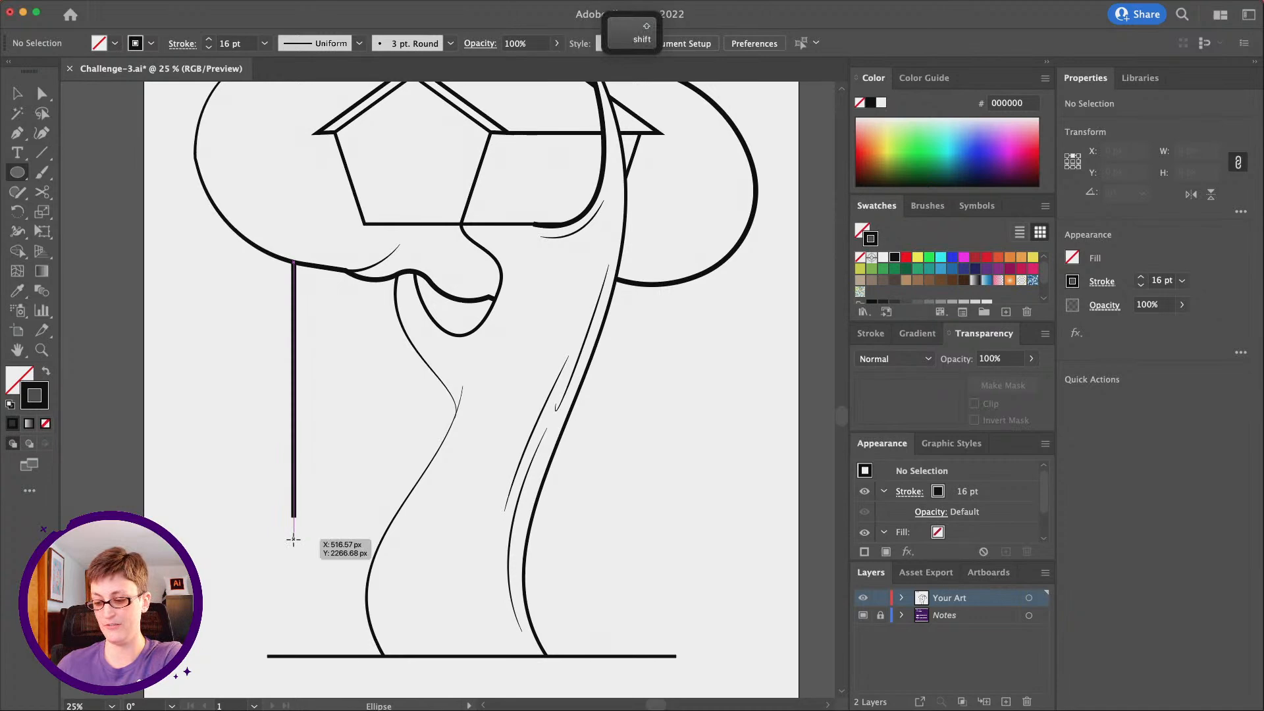
left_click_drag(293, 540, 336, 520)
Paste a copy of the circle in front and scale it down around its centre to about 149 px wide
key("super+c")
key("super+f")
left_click(17, 93)
left_click_drag(338, 498, 326, 517)
key("alt")
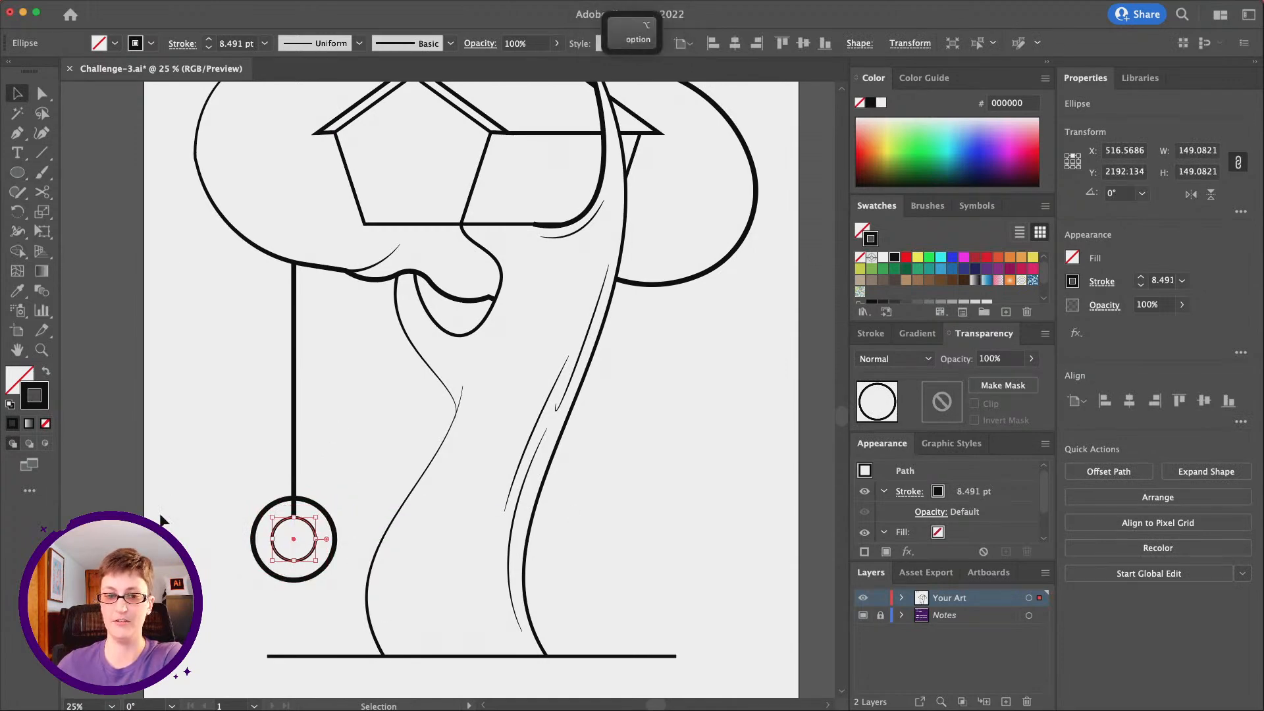
Set the stroke weight of the rope line and both tire circles to 7 pt
left_click(325, 591)
left_click_drag(326, 591, 290, 550)
left_click_drag(263, 436, 296, 490)
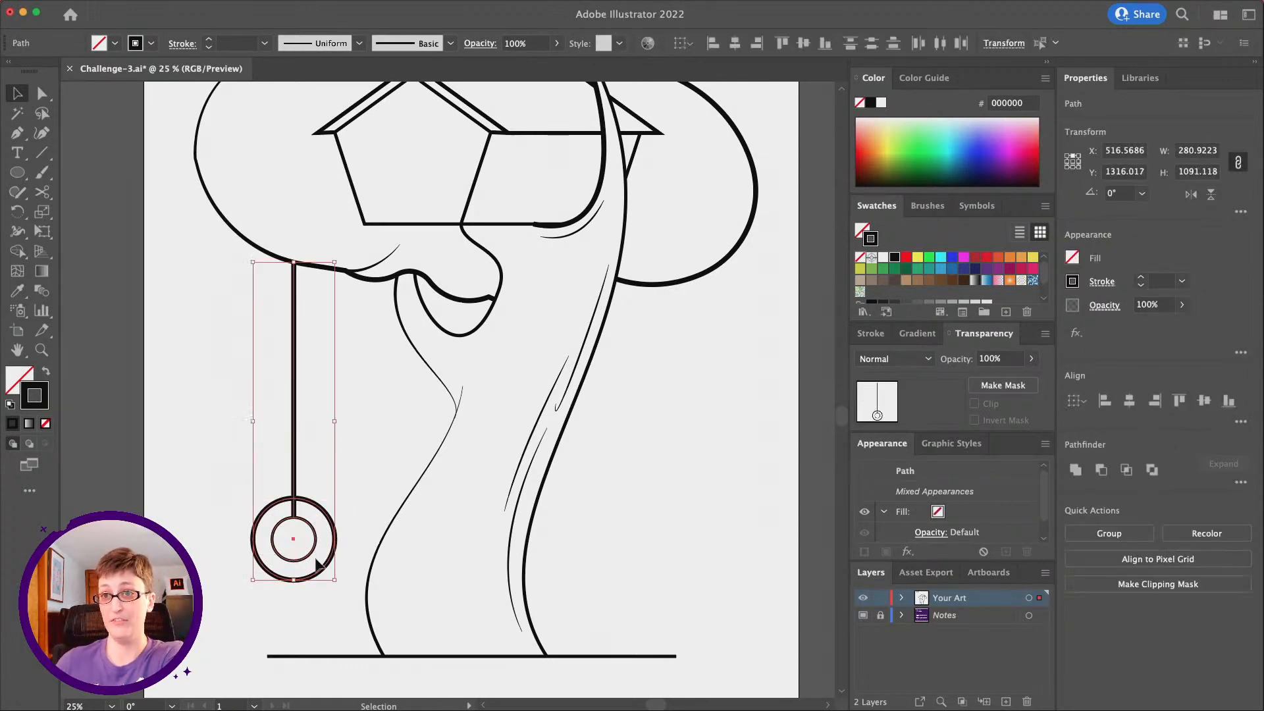
left_click(237, 42)
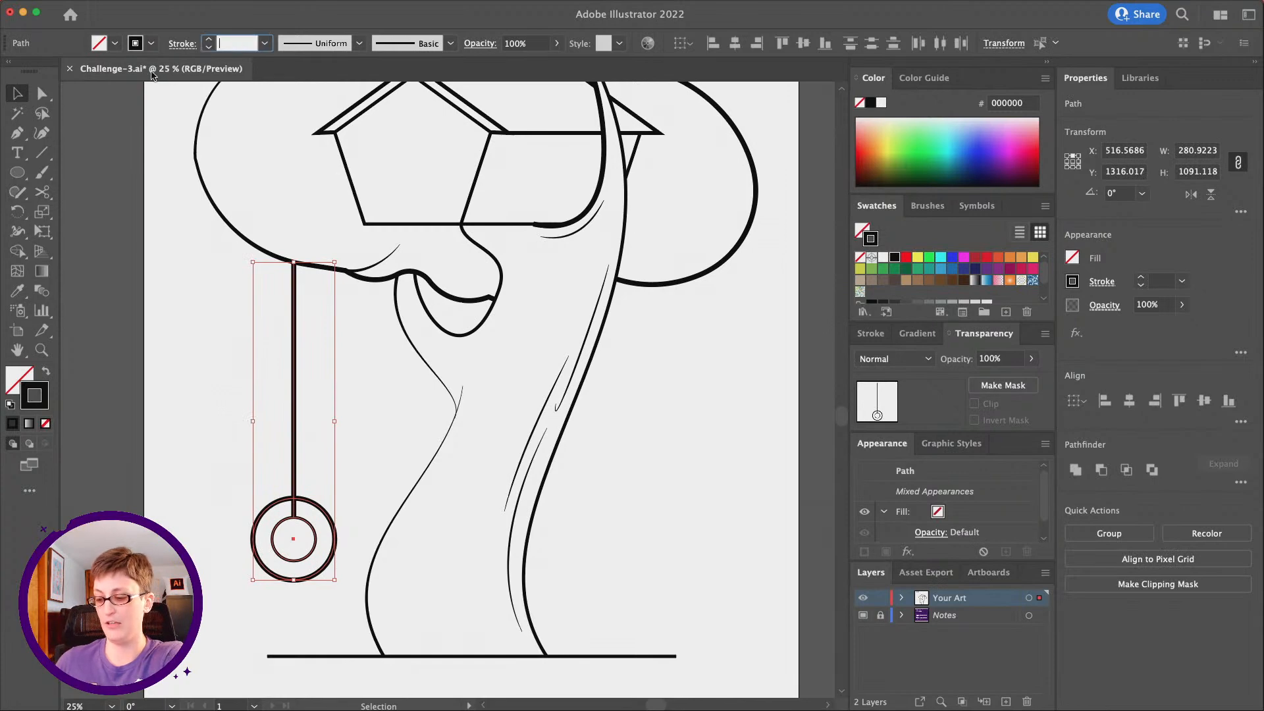
type("7")
key("Tab")
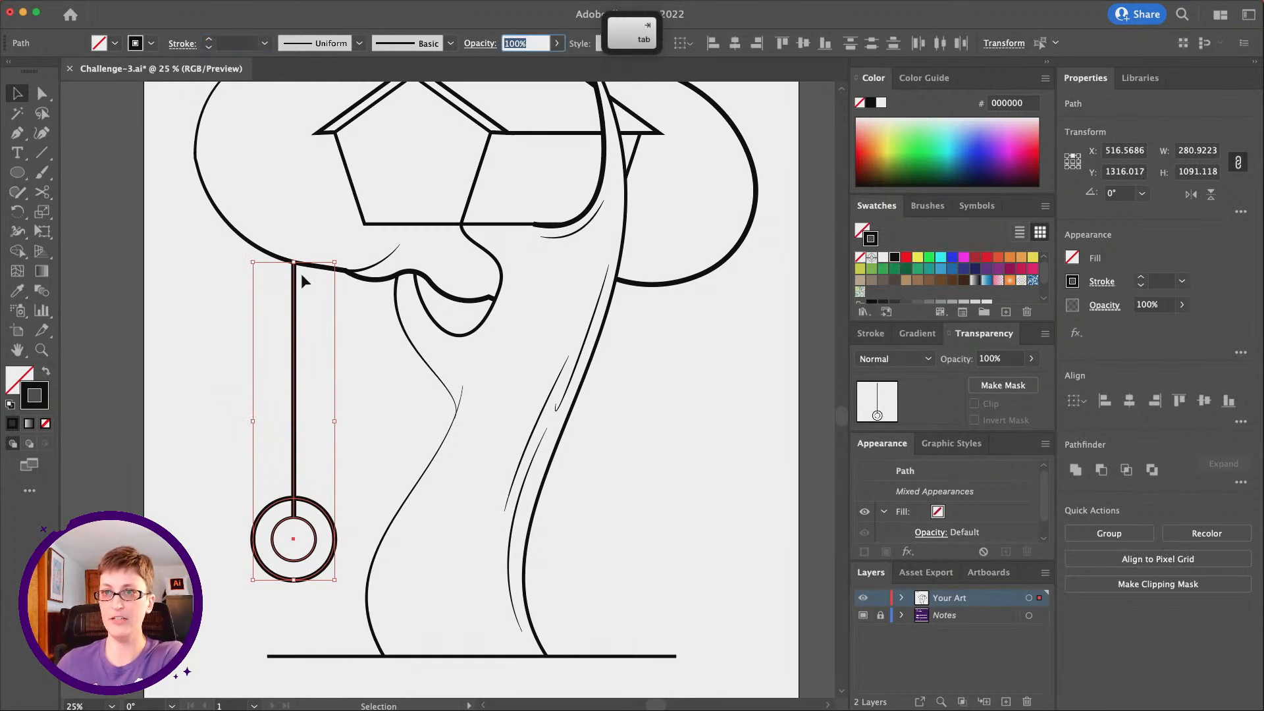
left_click(241, 47)
type("7")
key("Return")
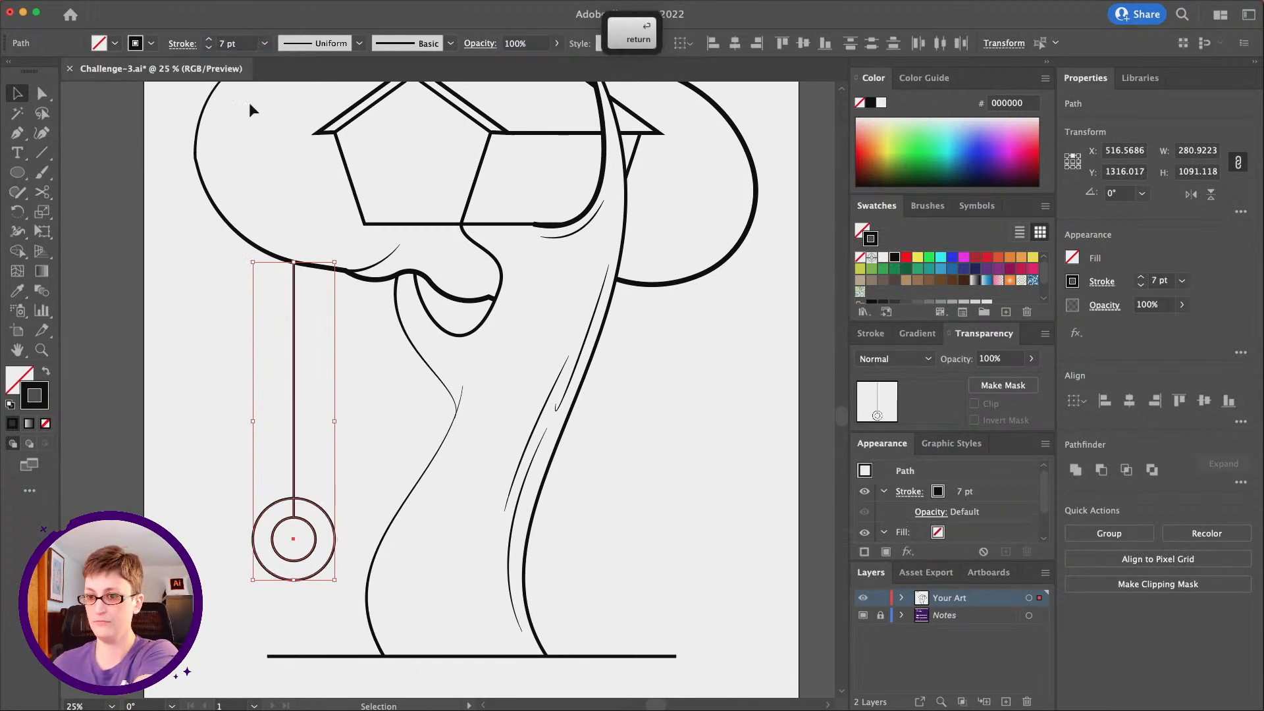
left_click(419, 481)
left_click(340, 468)
Apply the lens-shaped width profile, thickest in the middle, to the strokes of both tire circles
scroll(337, 483, "left", 2)
scroll(337, 483, "down", 1)
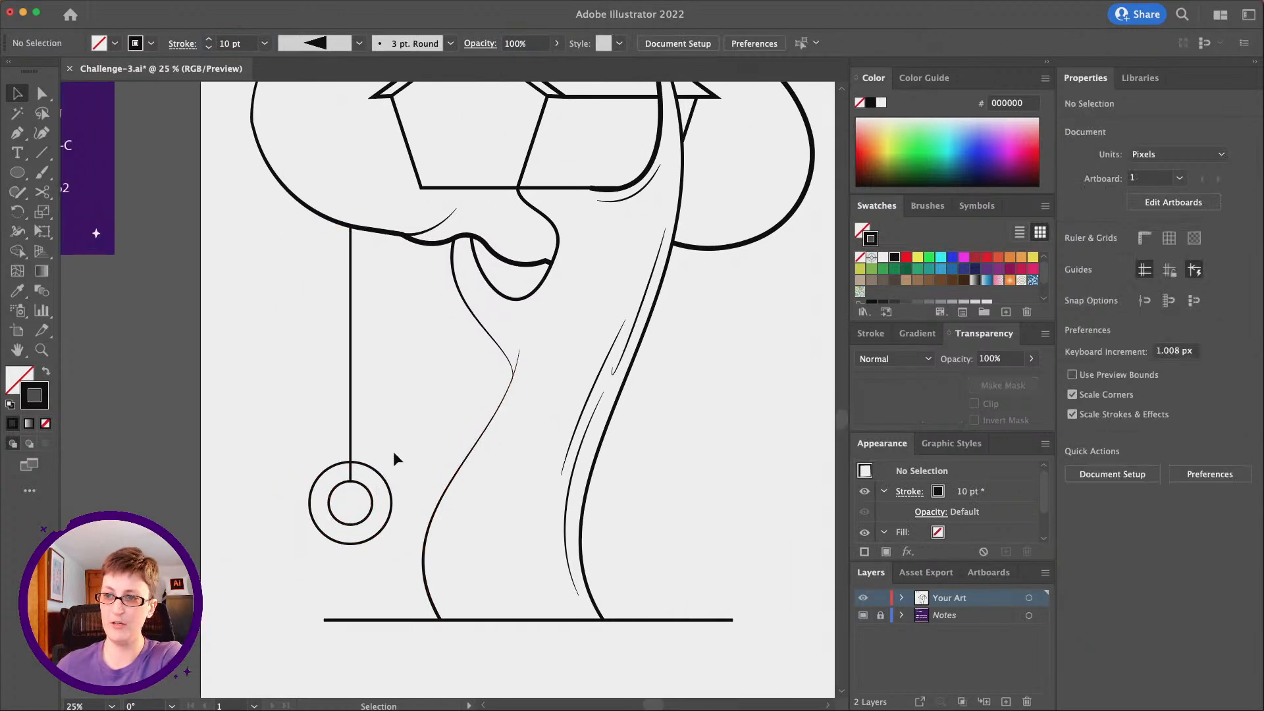
left_click_drag(289, 452, 344, 513)
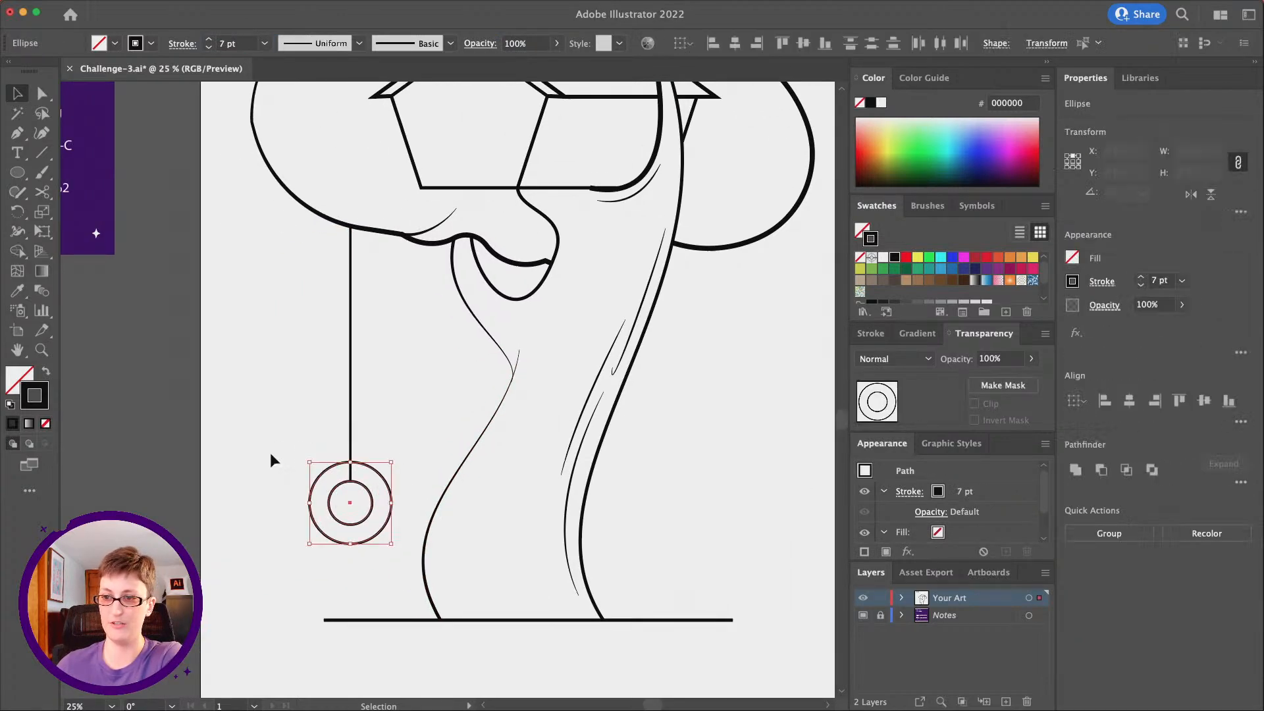
left_click(909, 491)
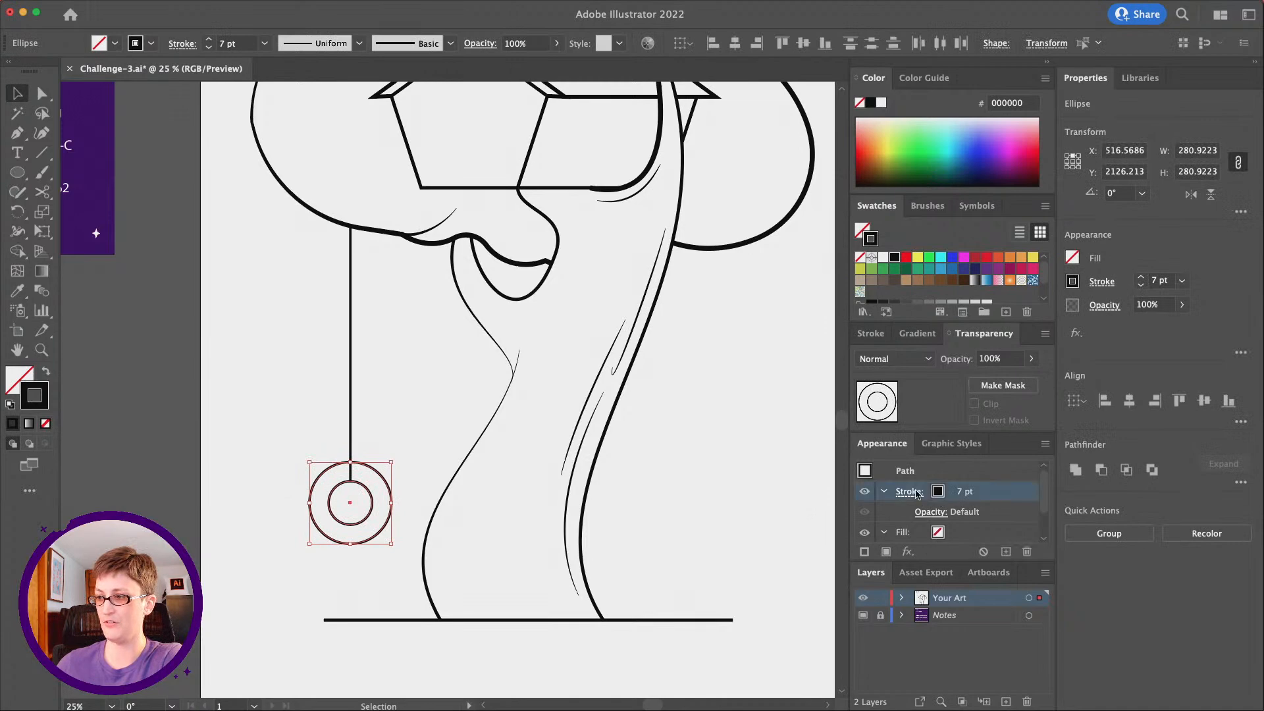
left_click(824, 467)
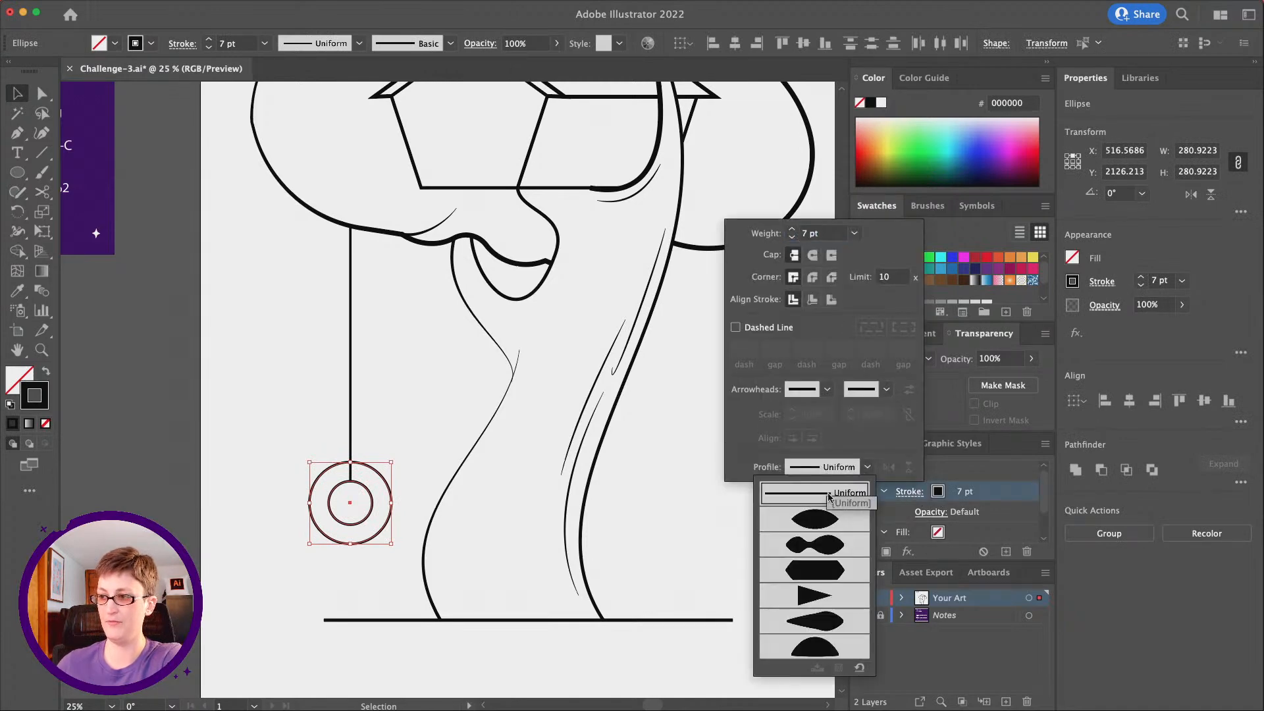
left_click(822, 519)
left_click(235, 420)
Rotate the outer tire circle to 135° so its thick stroke section sits at the lower right, and deselect it
left_click(263, 449)
left_click(315, 485)
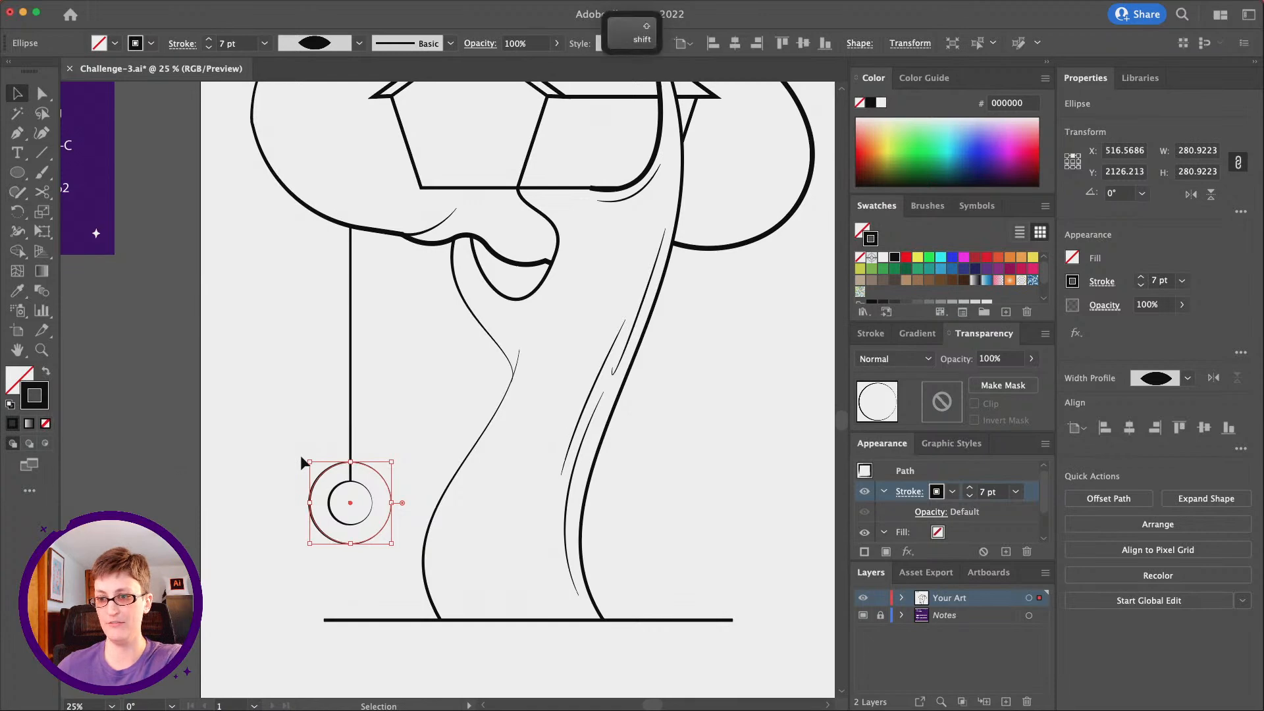
left_click_drag(301, 457, 352, 553)
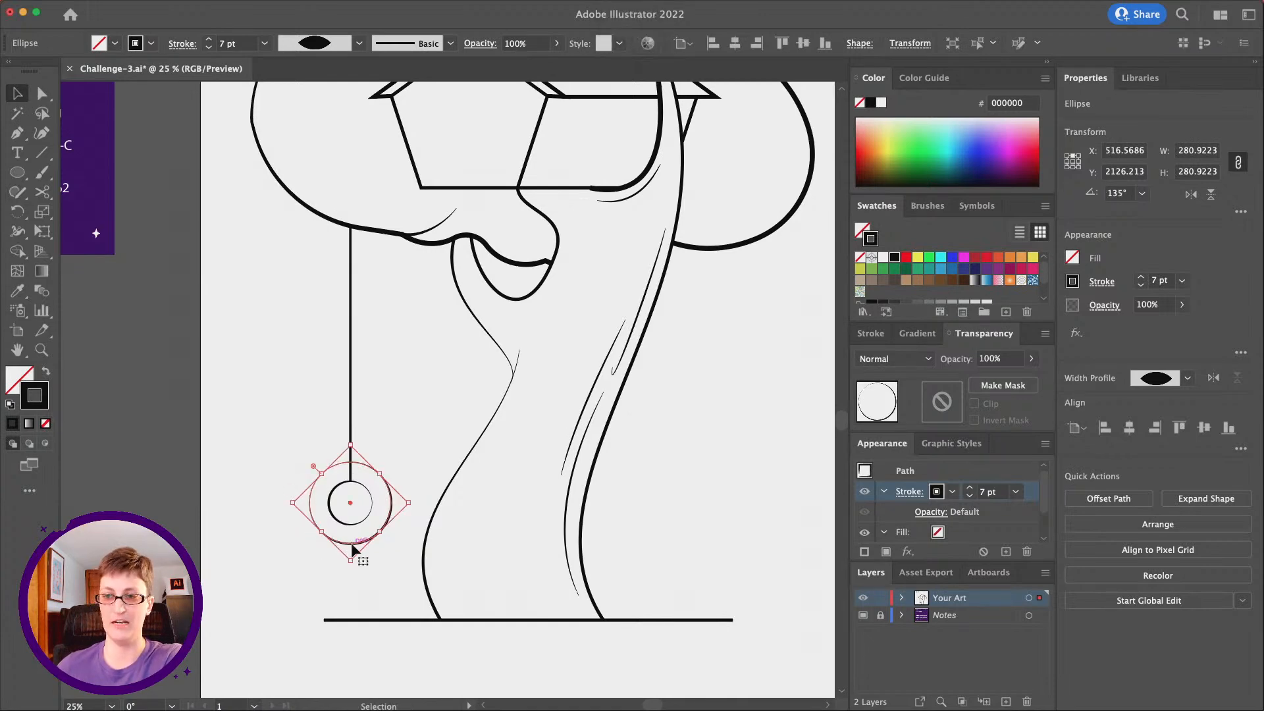
left_click(264, 426)
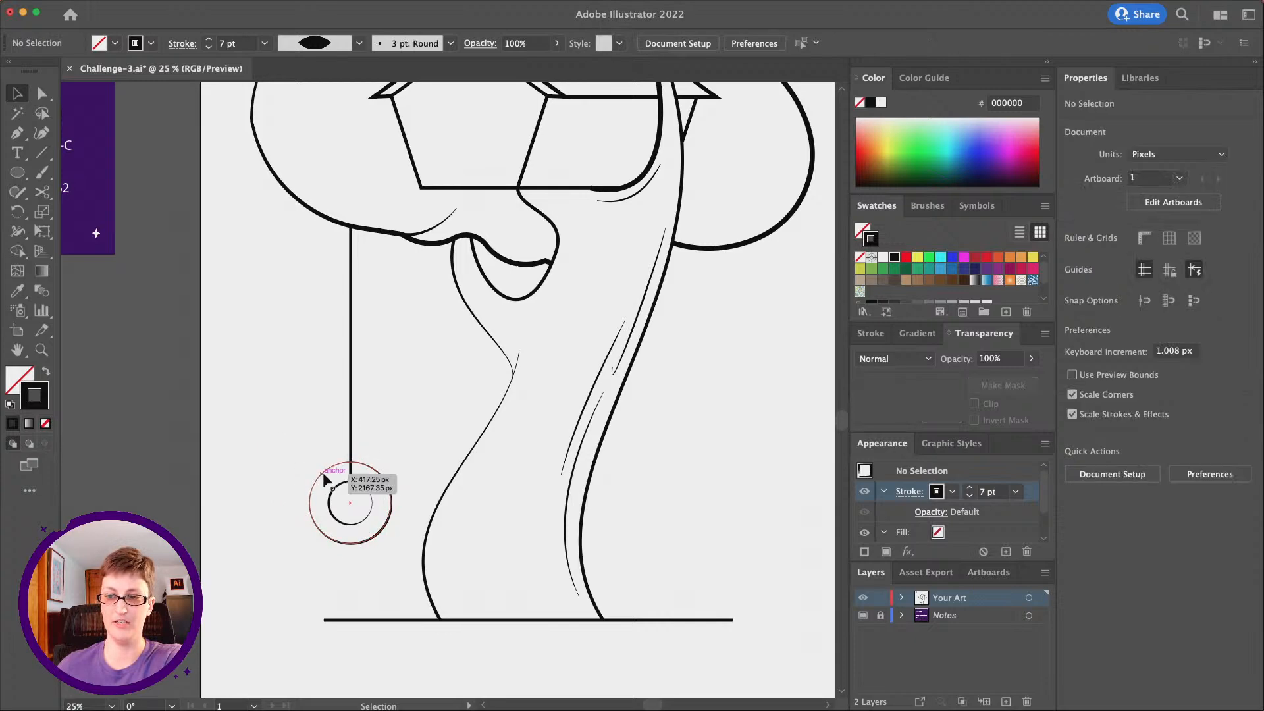
Rotate the inner tire circle slightly clockwise so its thick stroke section faces the upper left
scroll(325, 463, "up", 10)
scroll(325, 464, "left", 5)
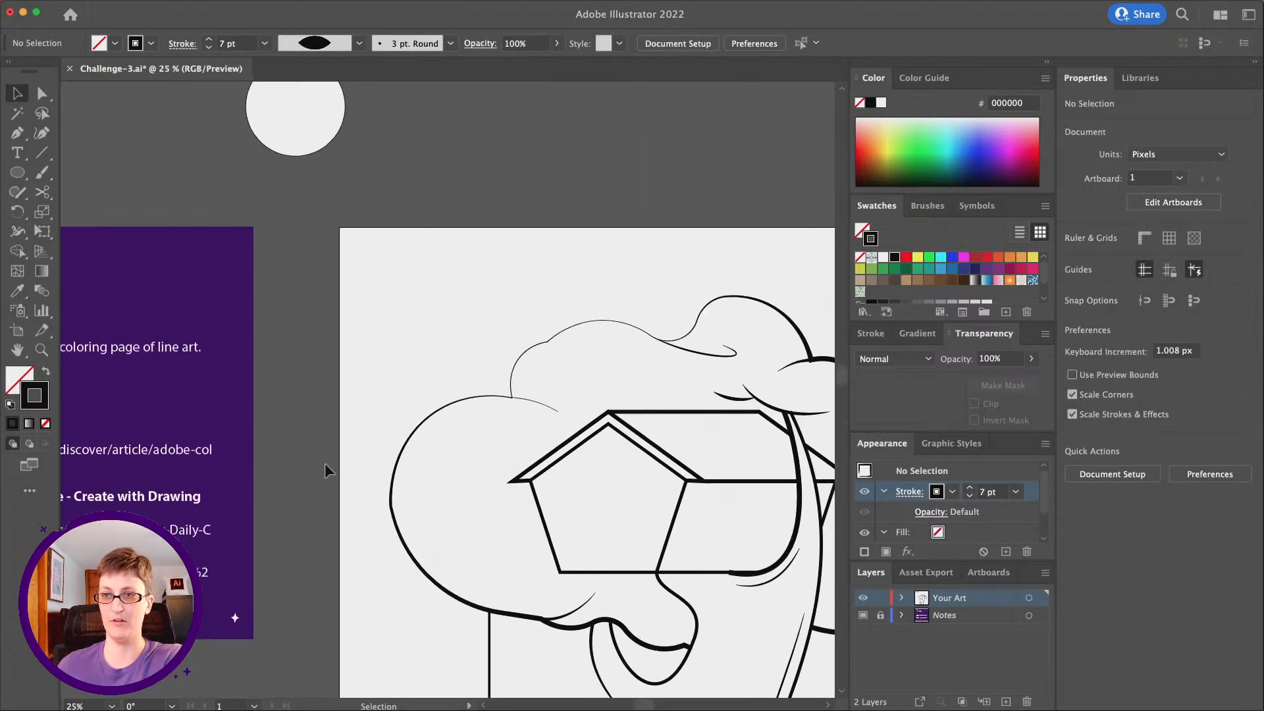
scroll(313, 394, "down", 10)
scroll(314, 393, "right", 5)
left_click(353, 453)
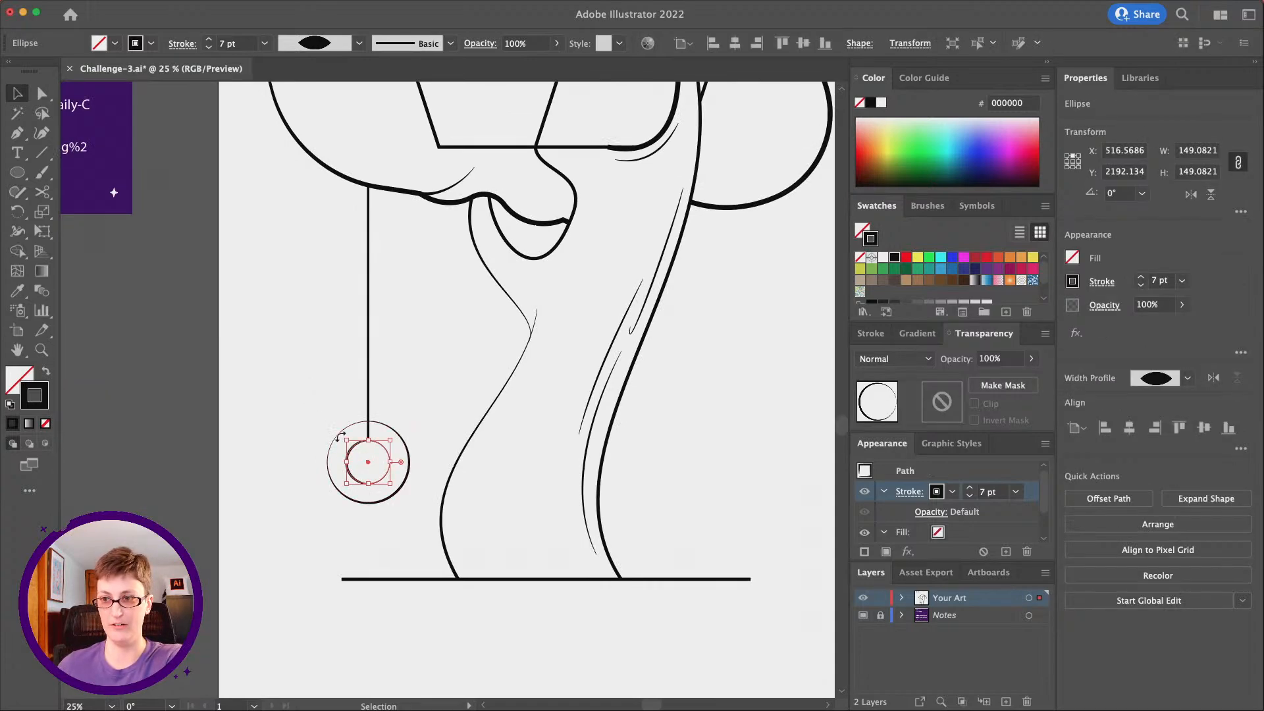
left_click_drag(339, 436, 363, 426)
left_click(295, 458)
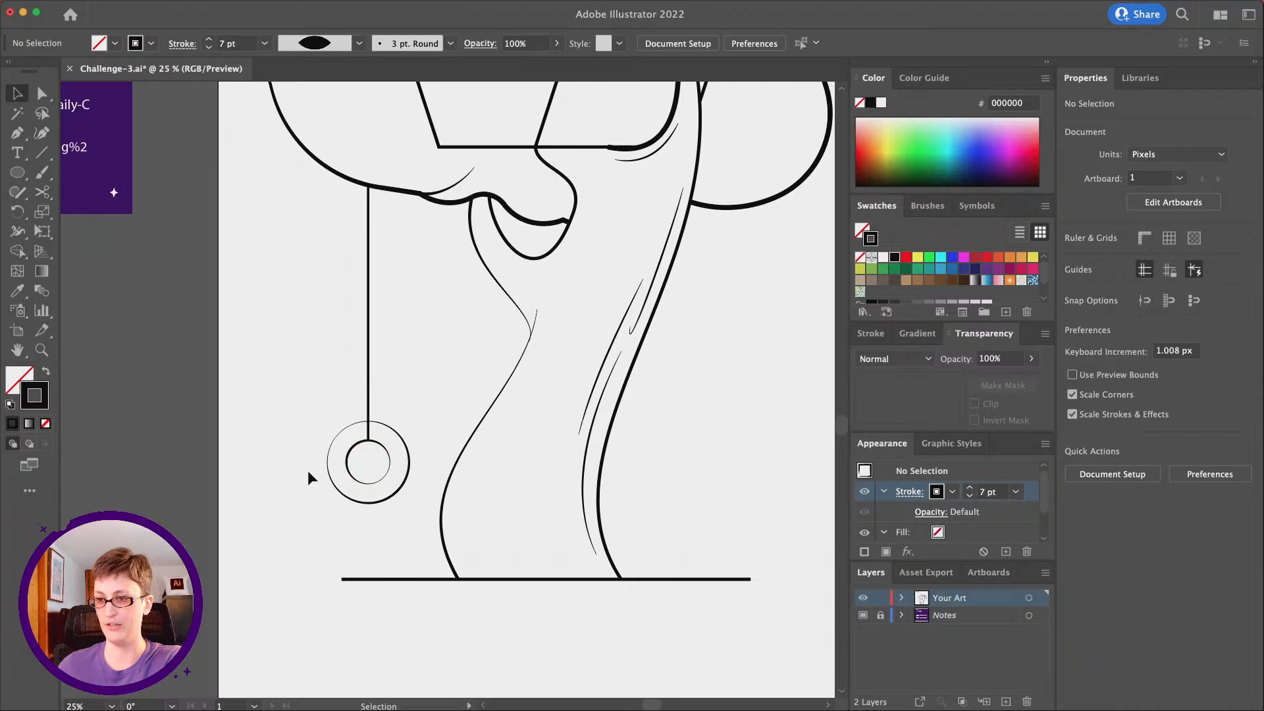
Set the stroke weight of the rope line and both tire circles to 10 pt
left_click_drag(301, 403, 375, 461)
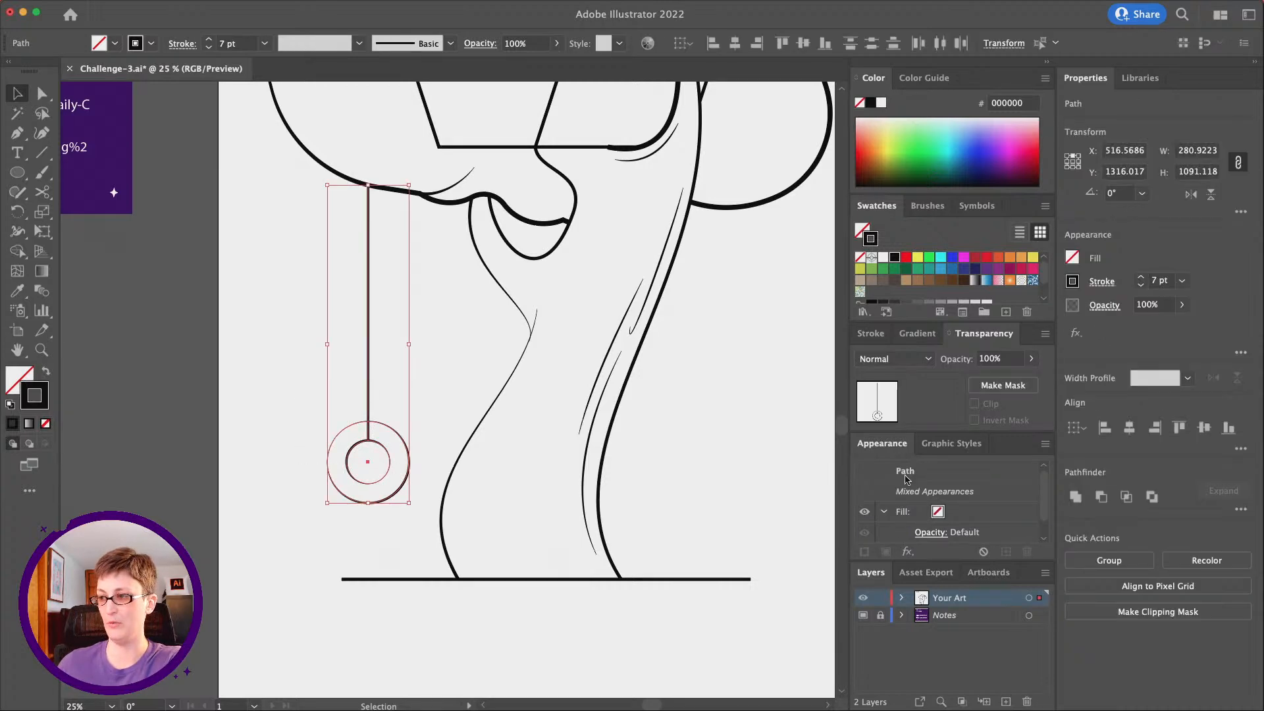
left_click(1182, 283)
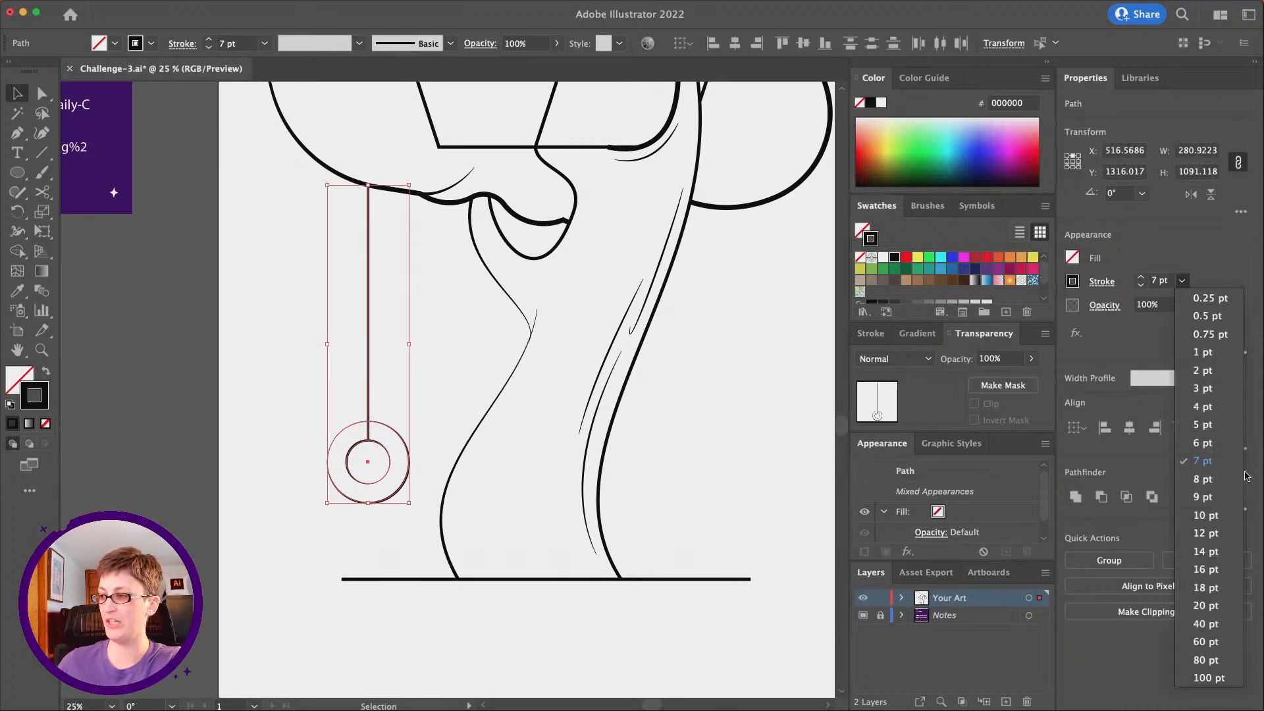
left_click(1209, 515)
left_click(284, 385)
scroll(284, 385, "right", 2)
scroll(284, 384, "up", 1)
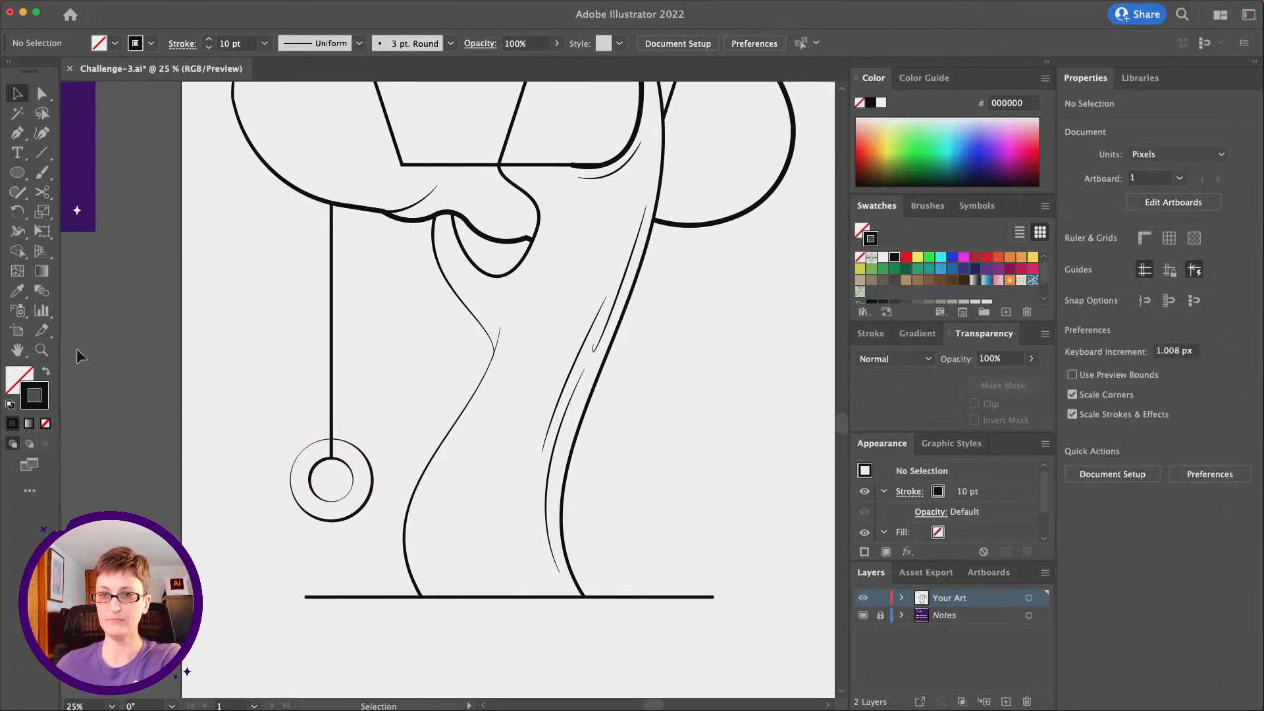
Select only the treehouse's front roof outline within its group and apply the lens-shaped width profile to its stroke
left_click(45, 347)
left_click(514, 303, "alt")
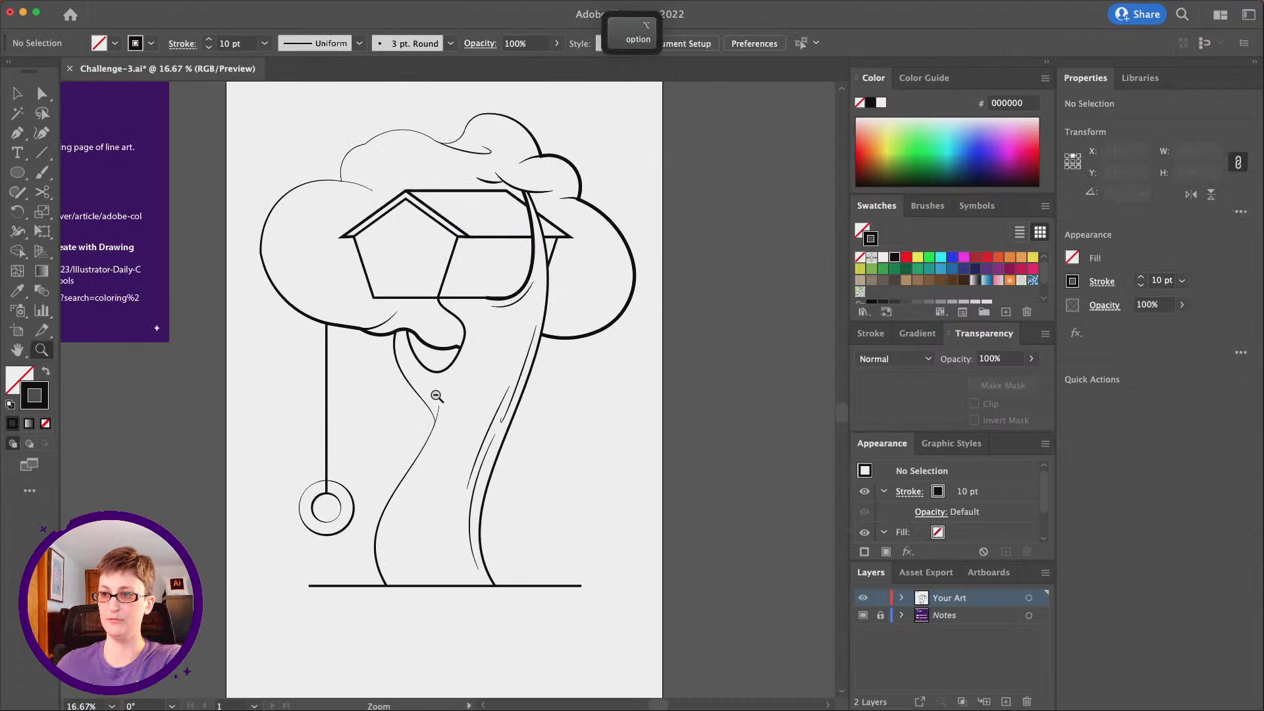
left_click(432, 392, "alt")
left_click(476, 350)
left_click(447, 354)
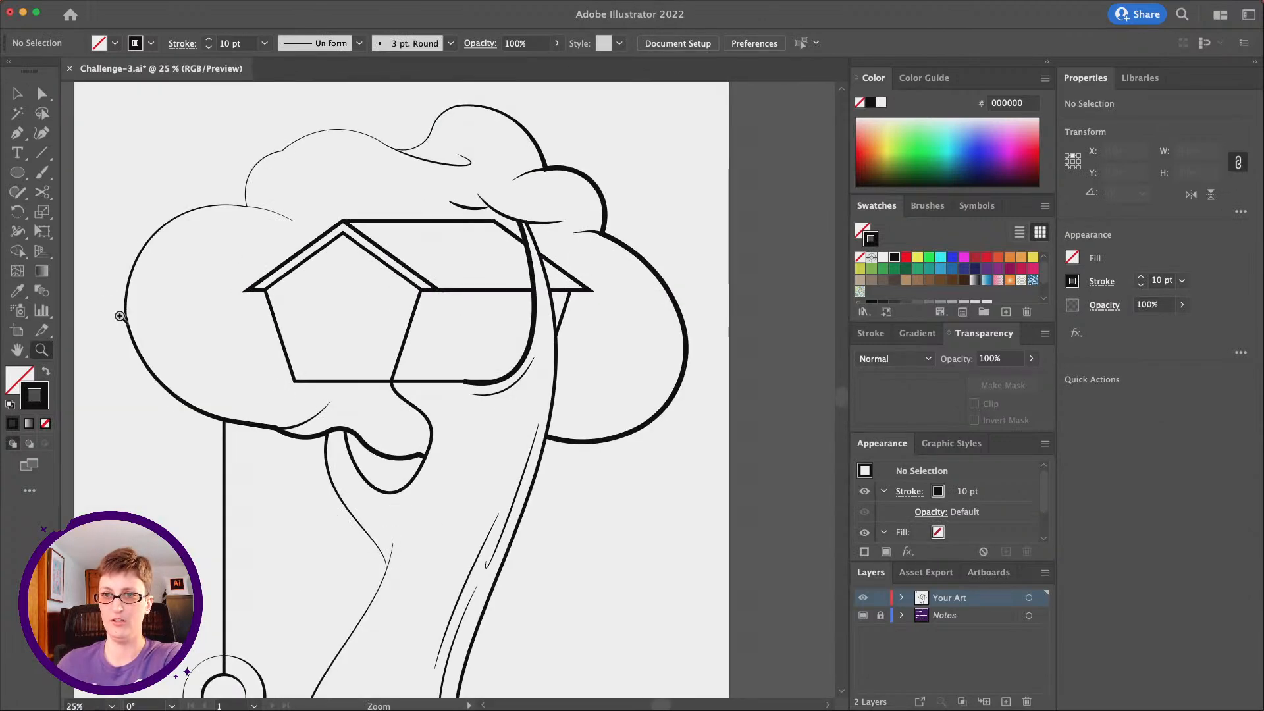
left_click(45, 95)
left_click(17, 92)
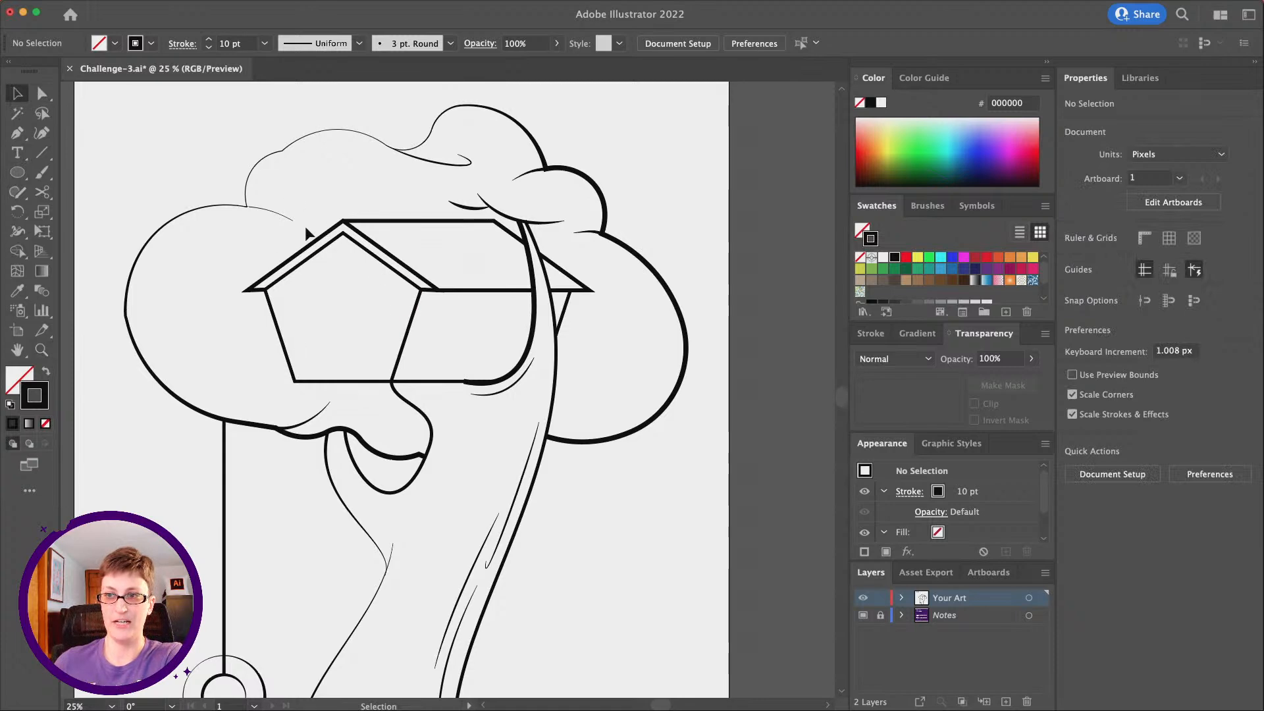
left_click(316, 247)
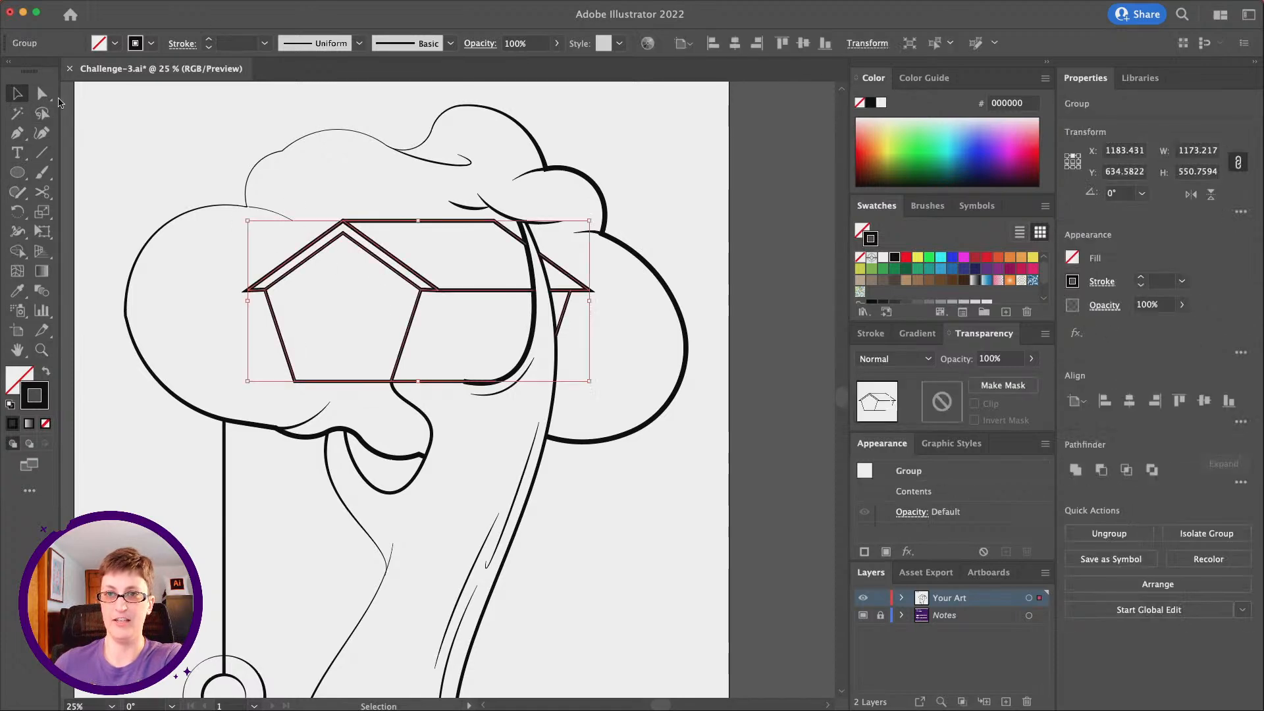
key("a")
left_click(332, 201)
left_click(325, 233)
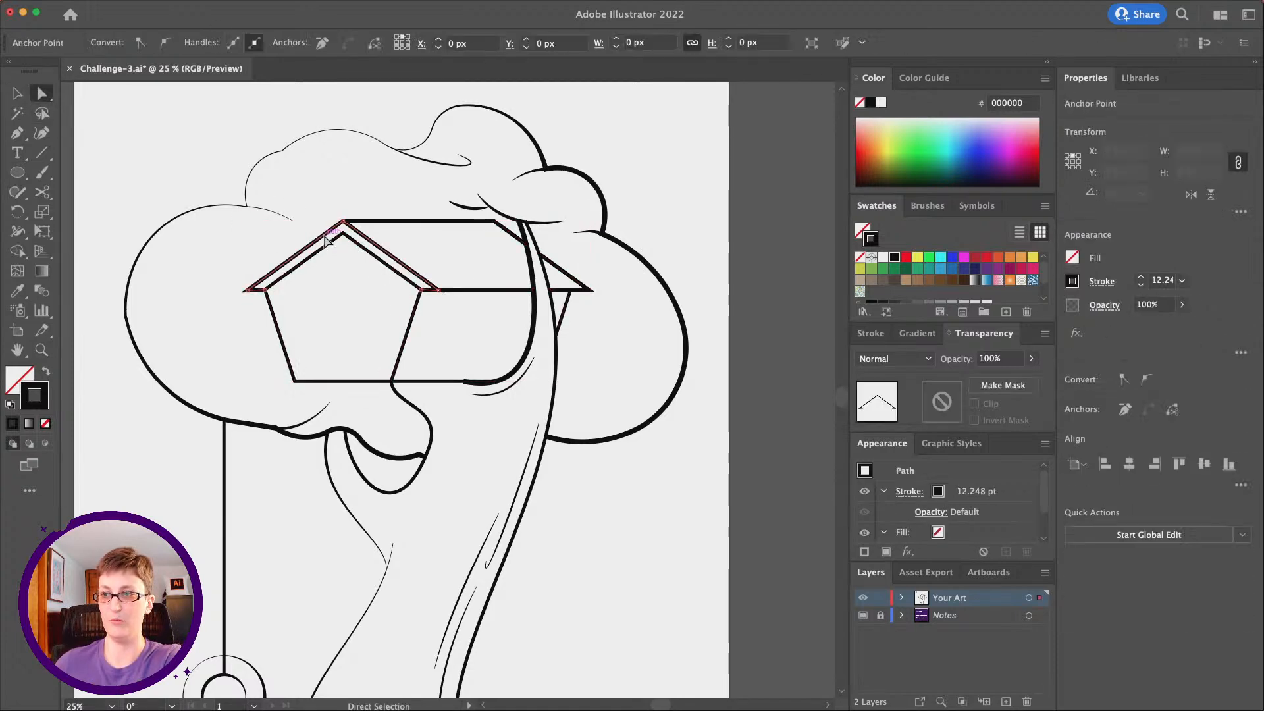
left_click(909, 493)
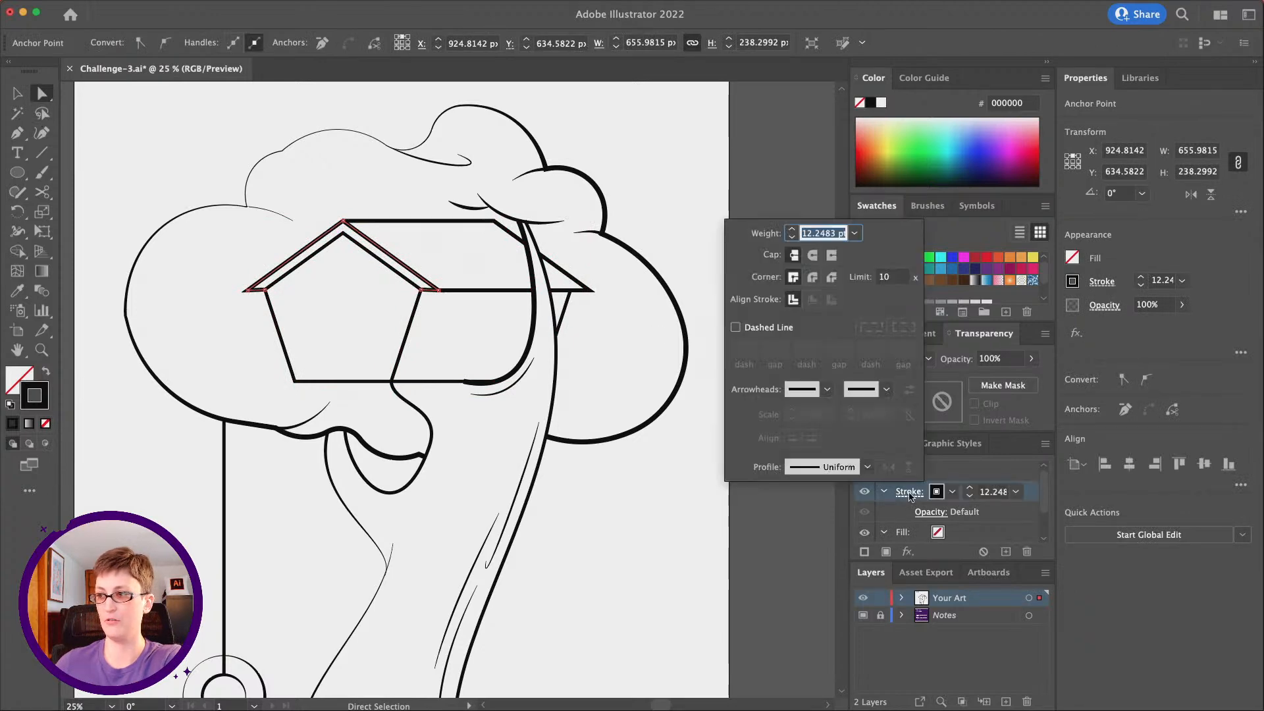
left_click(793, 462)
left_click(814, 519)
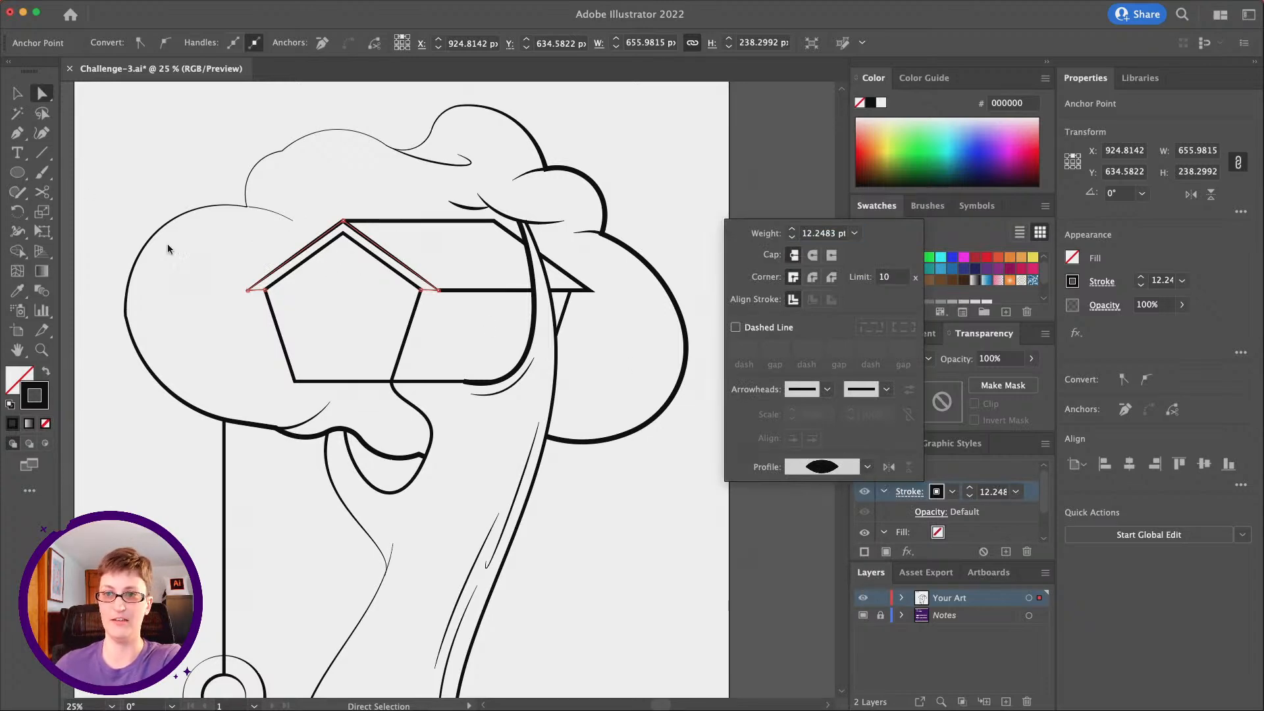
Cut the front roof outline midway along its left slope with the Scissors tool
left_click(39, 199)
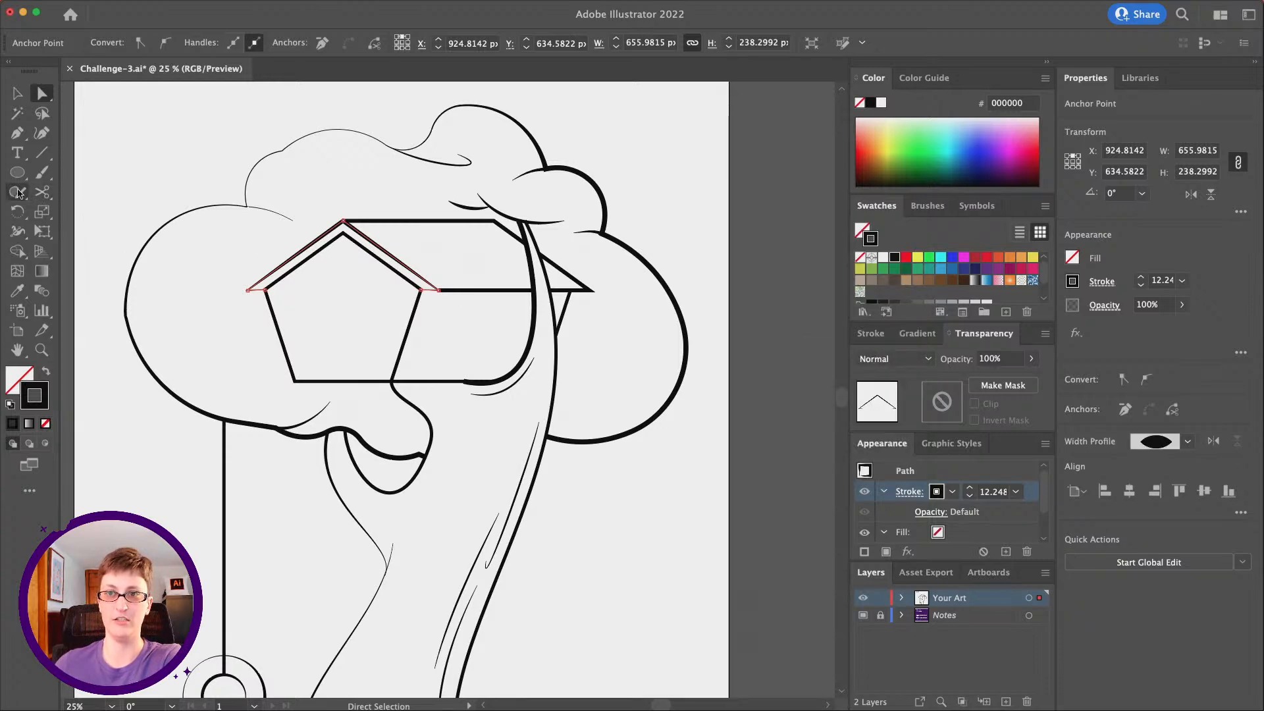
left_click(42, 192)
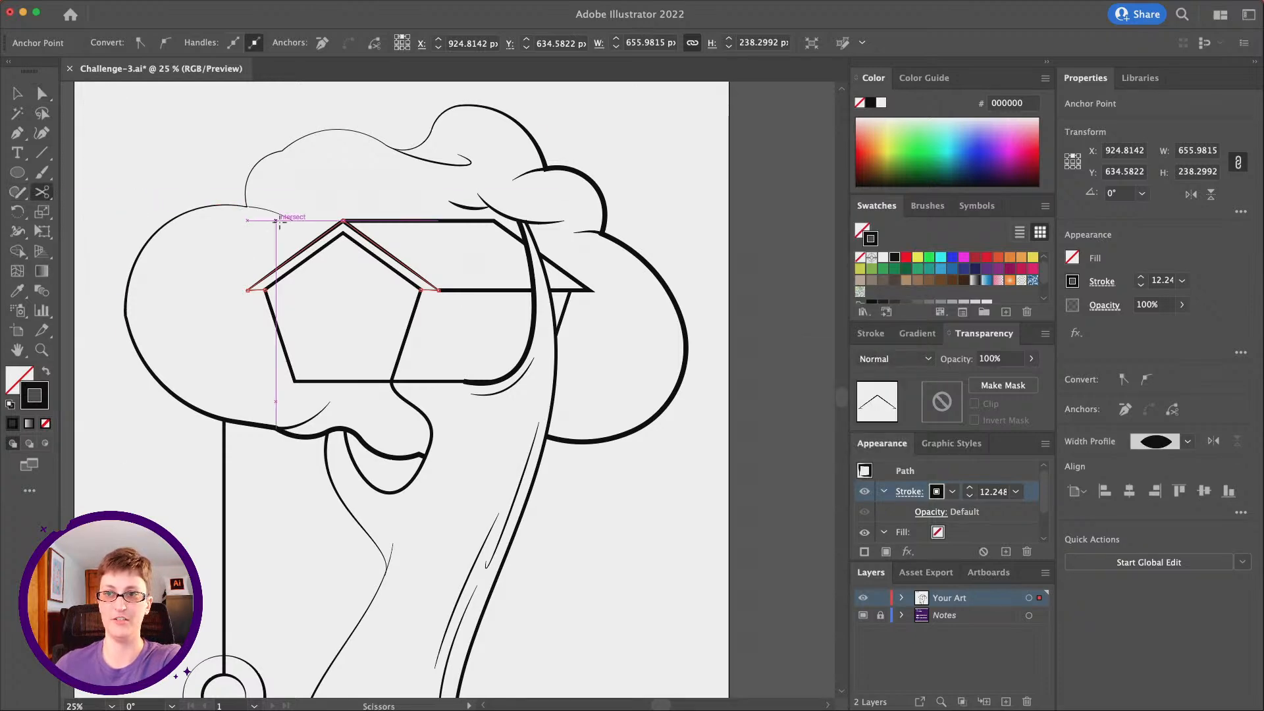
left_click(303, 248)
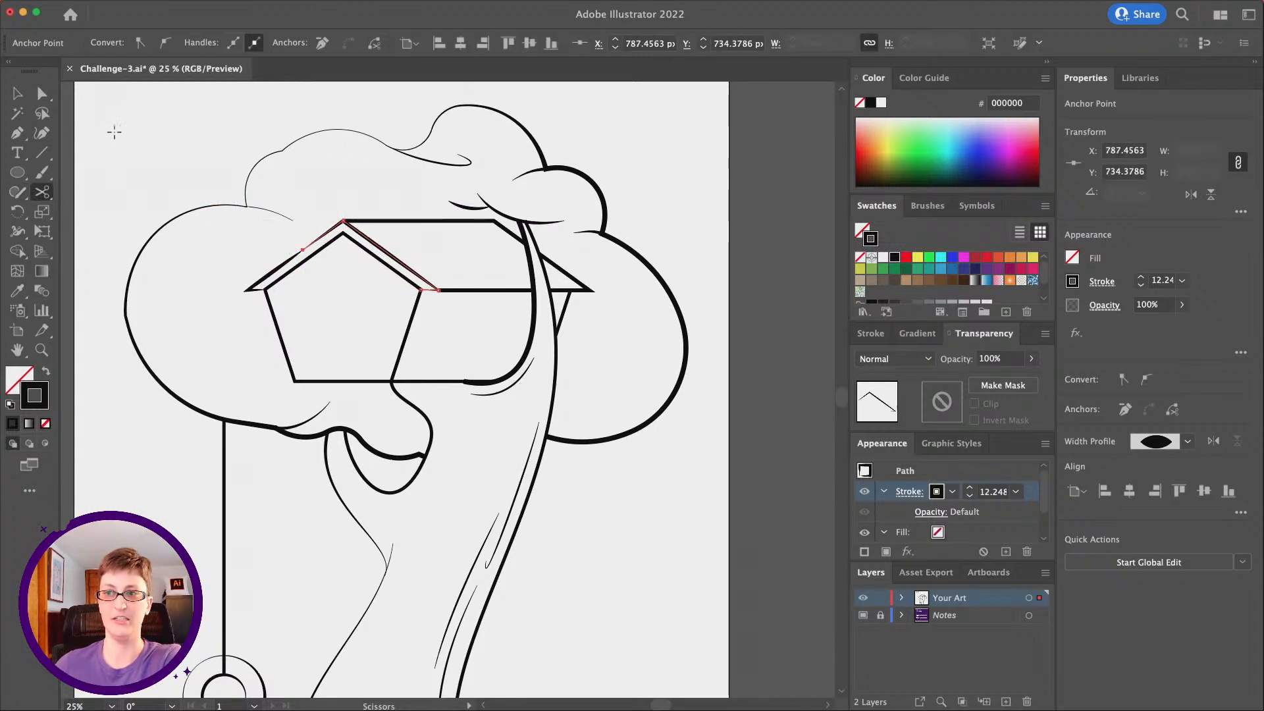
Extend the cut roof path with the Pen tool along the pentagon's upper edges, over its peak to the left eave
left_click(16, 132)
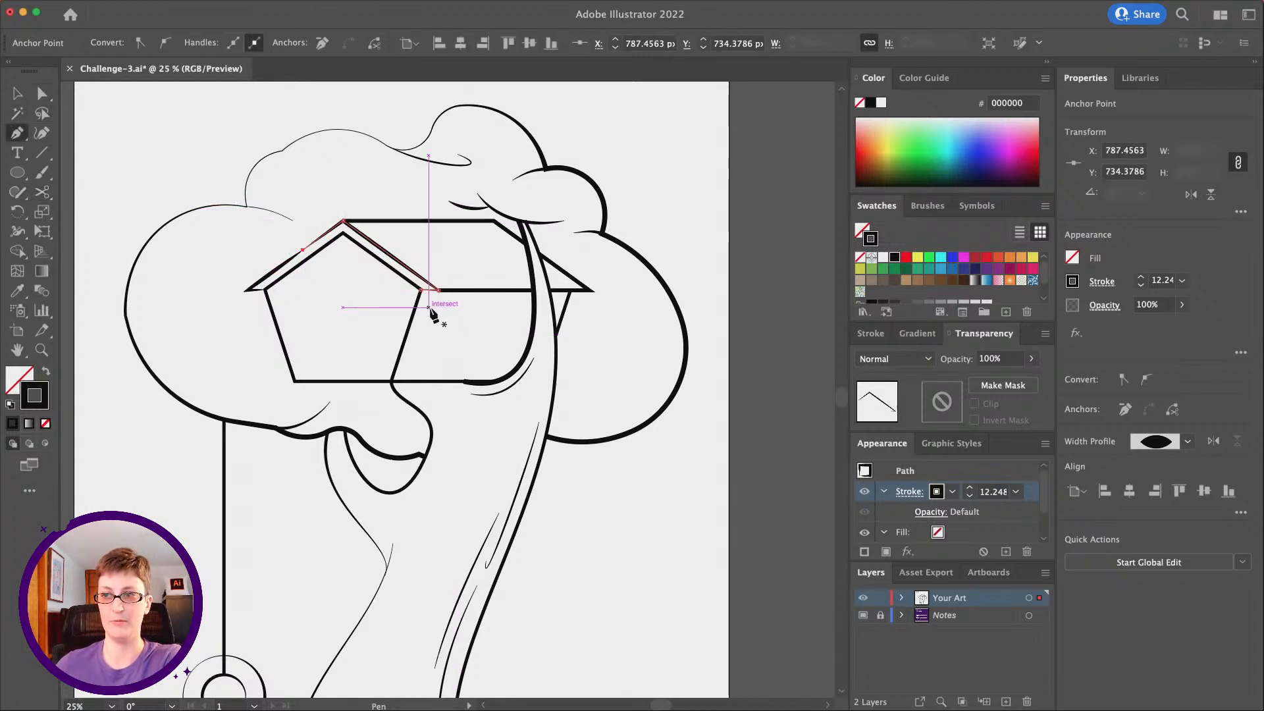
left_click(420, 289)
left_click(343, 233)
left_click(265, 290)
key("a")
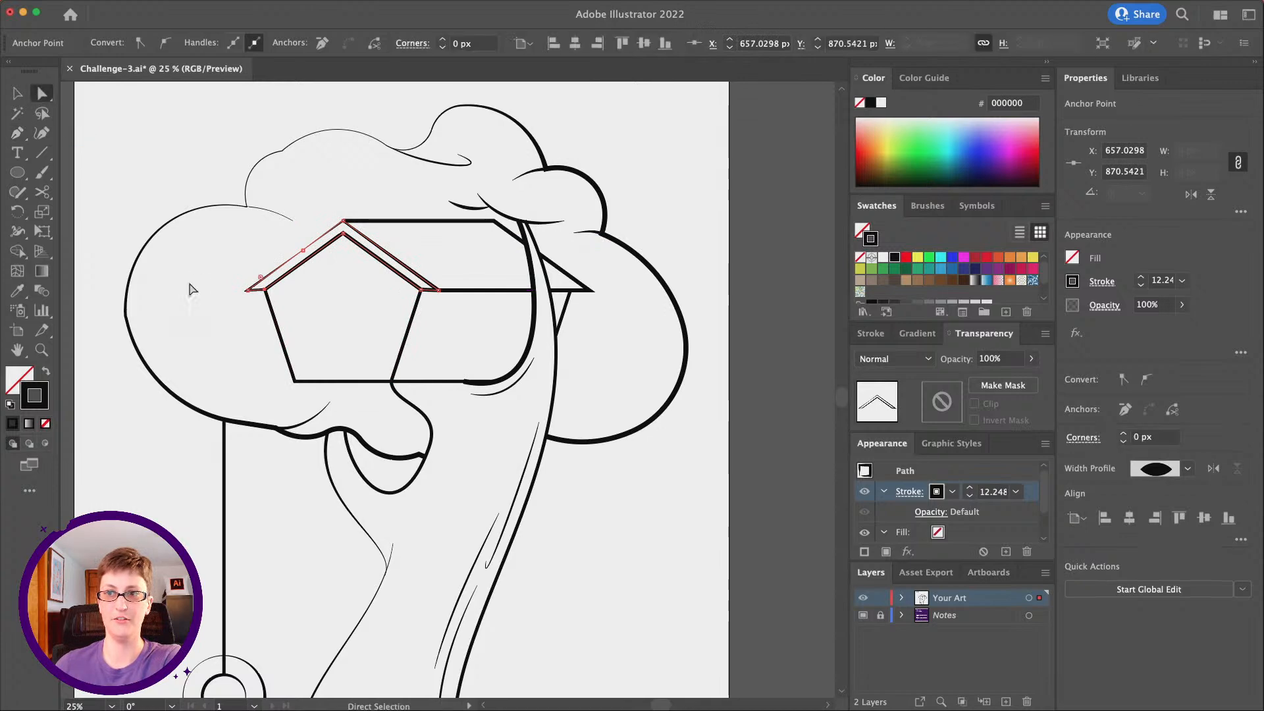
left_click(191, 289)
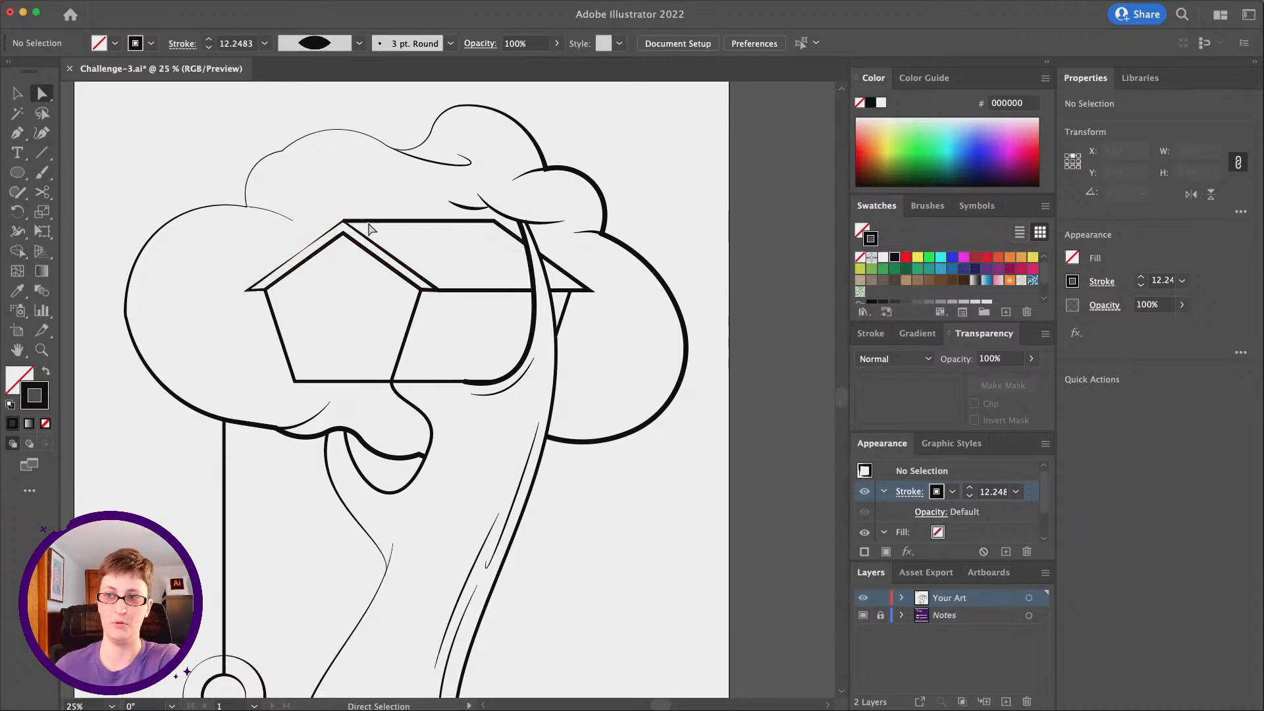
Apply the triangular tapering width profile to the roof's ridge line and flip it along the path
scroll(395, 245, "right", 3)
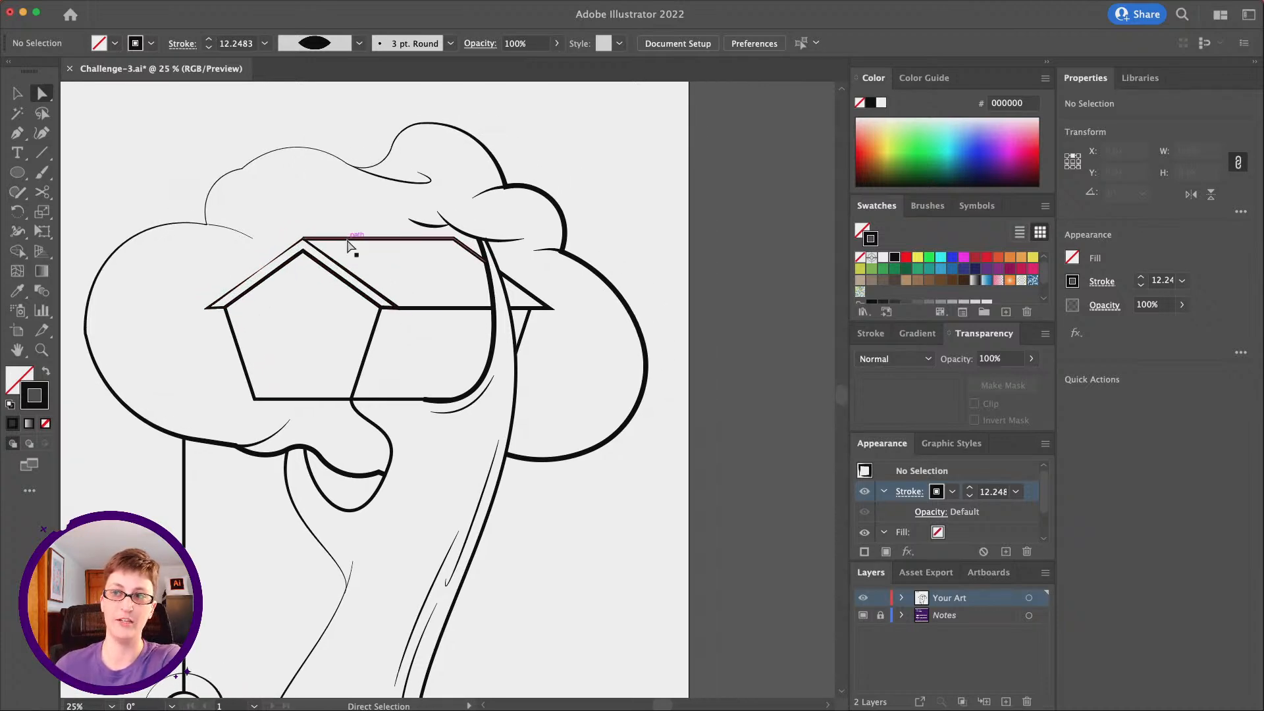
left_click(347, 245)
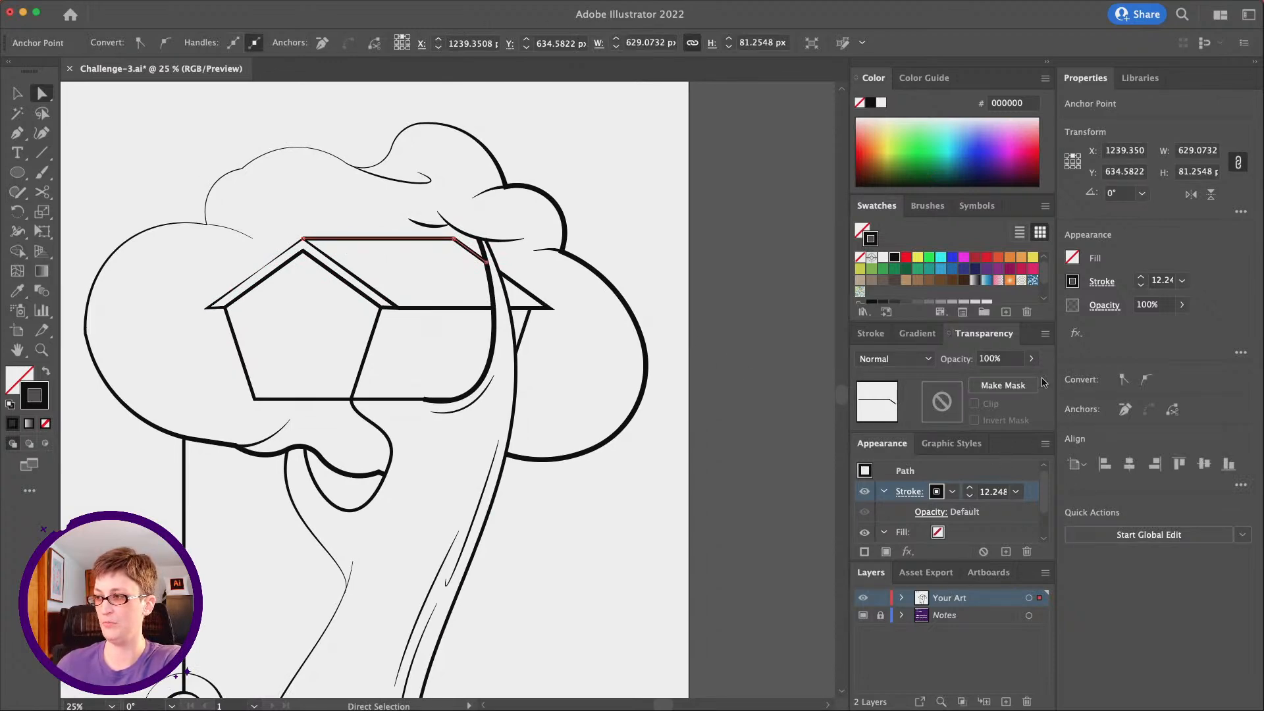
left_click(1110, 284)
left_click(1038, 538)
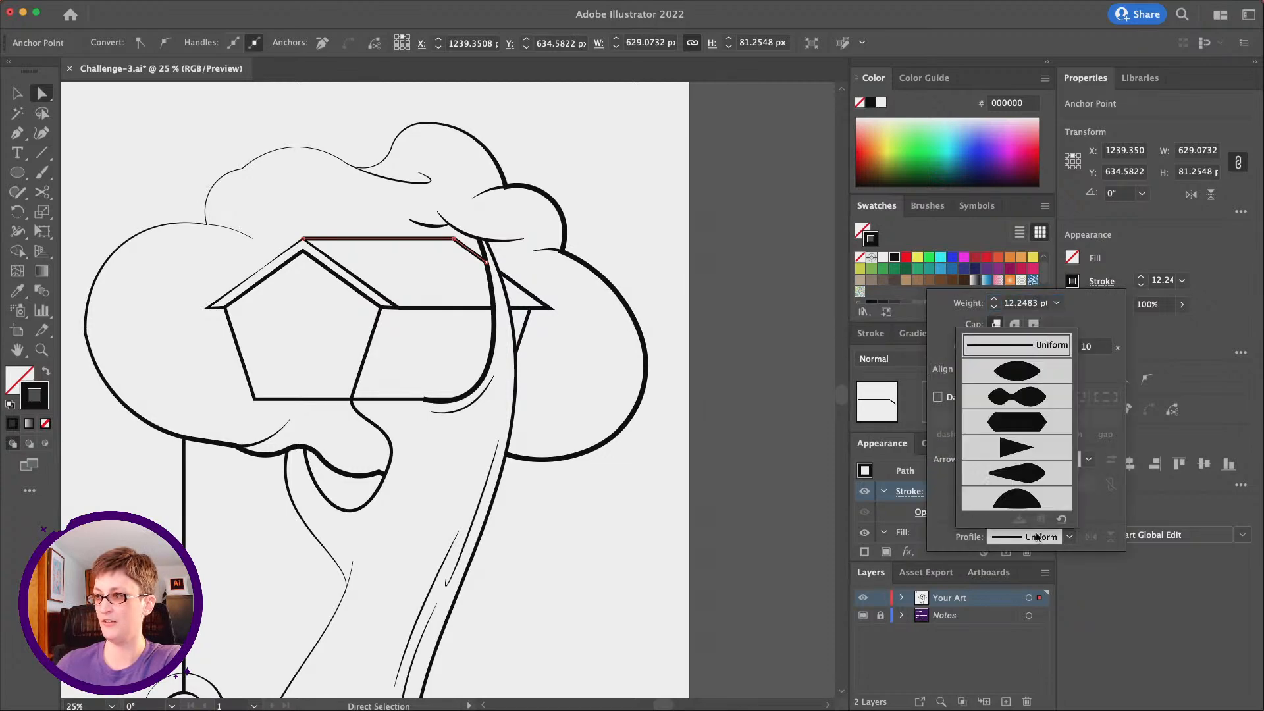
left_click(1017, 452)
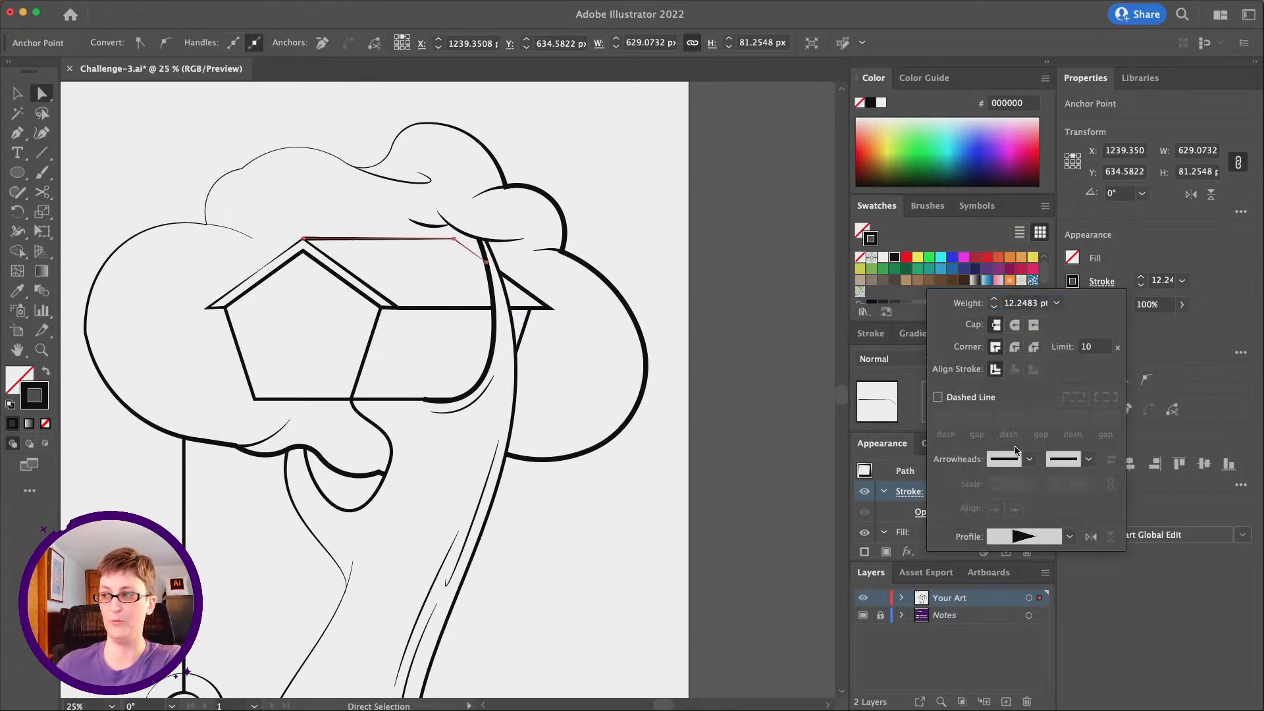
left_click(1093, 538)
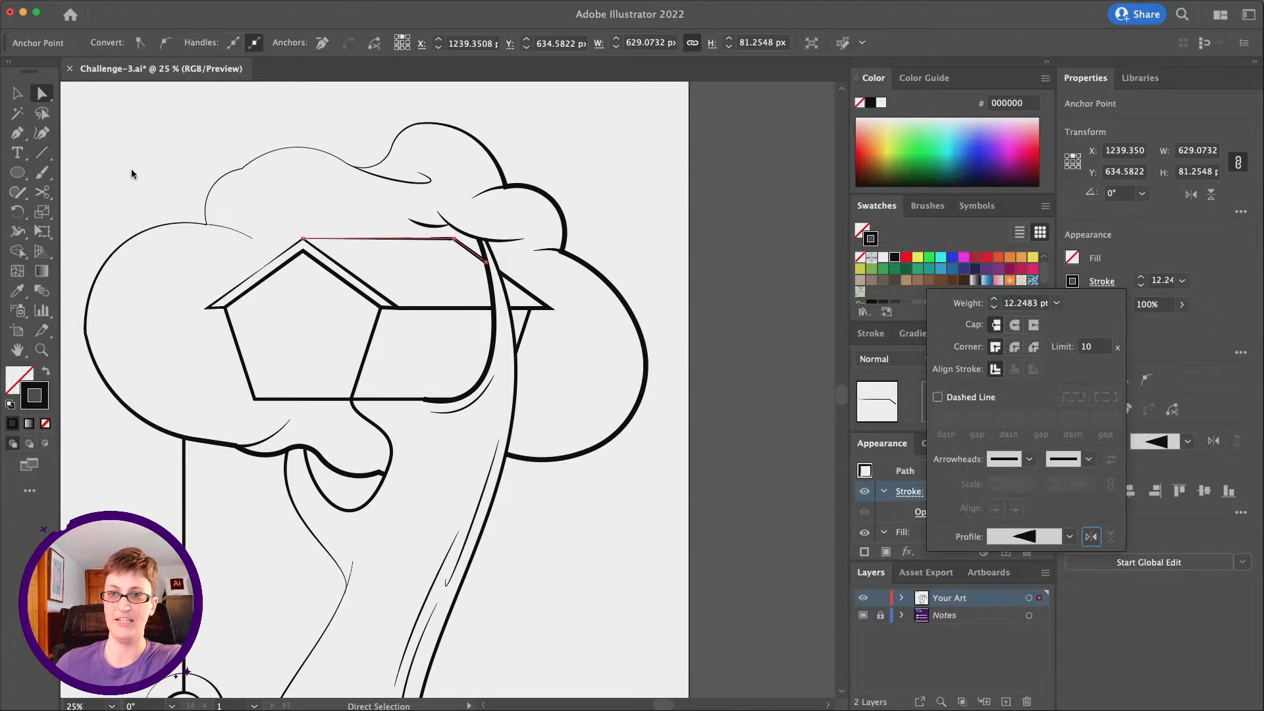
left_click(330, 209)
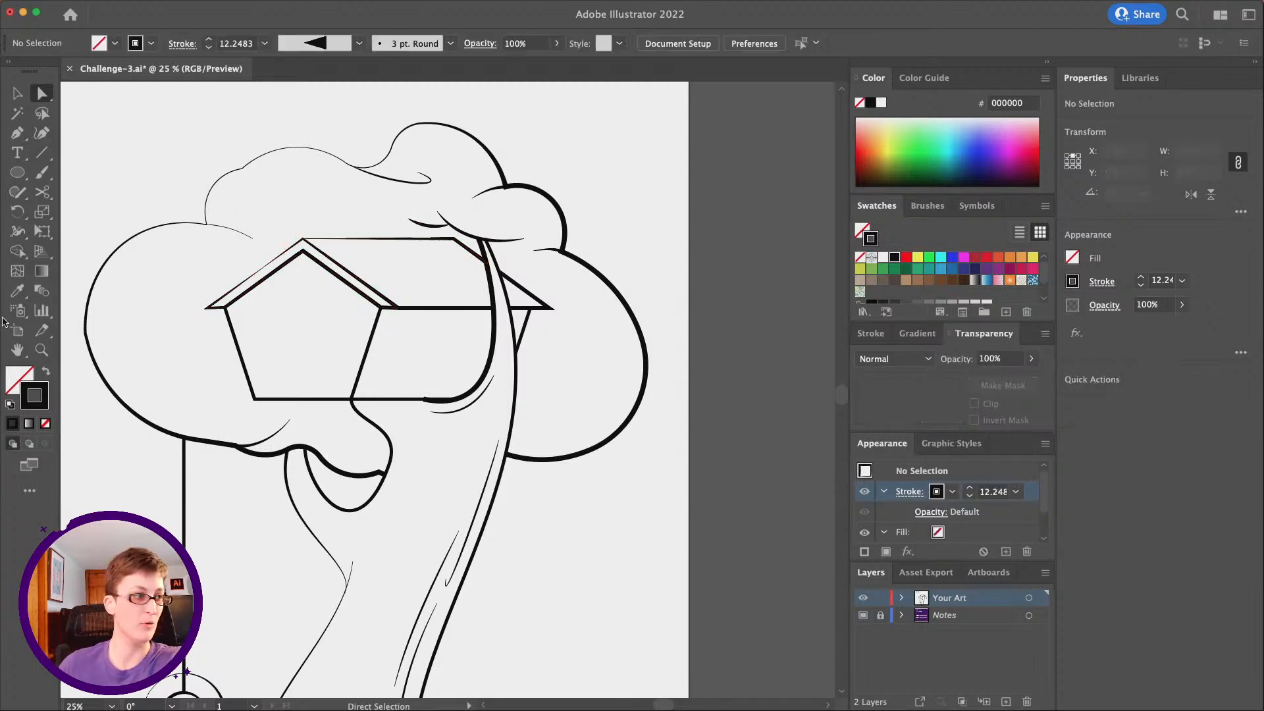
left_click(42, 349)
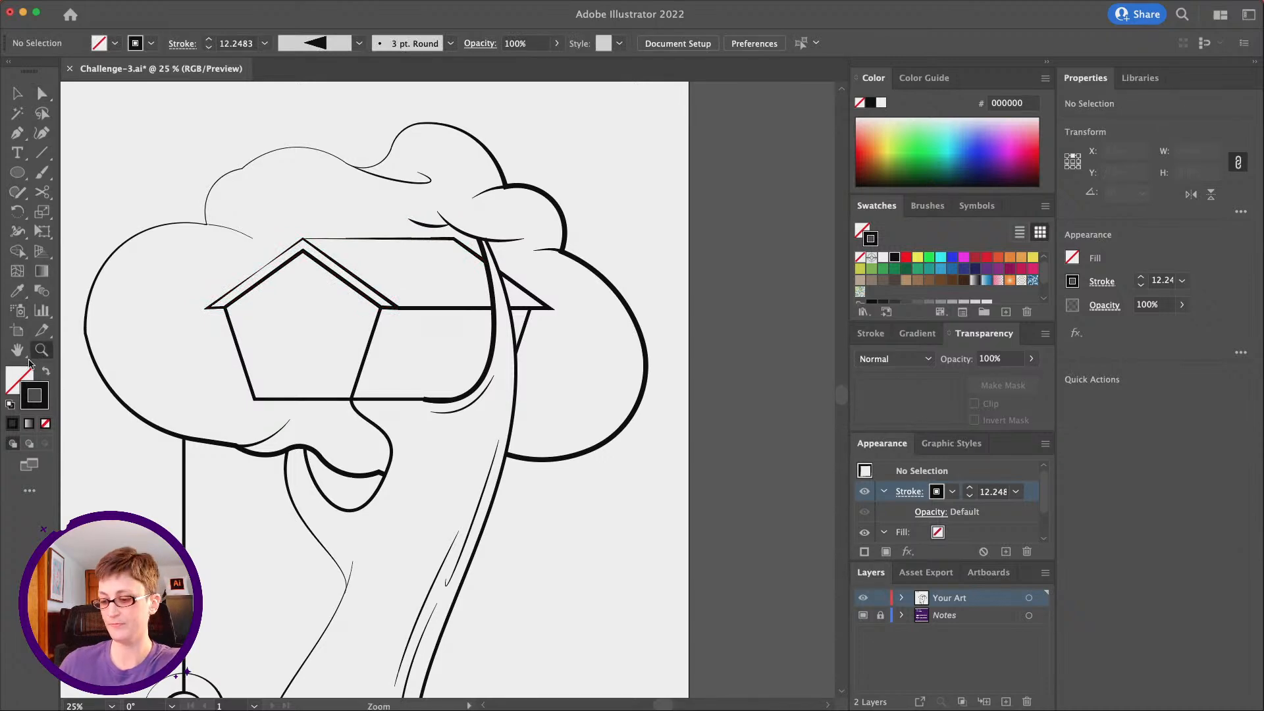
left_click(408, 420, "alt")
left_click(435, 434, "alt")
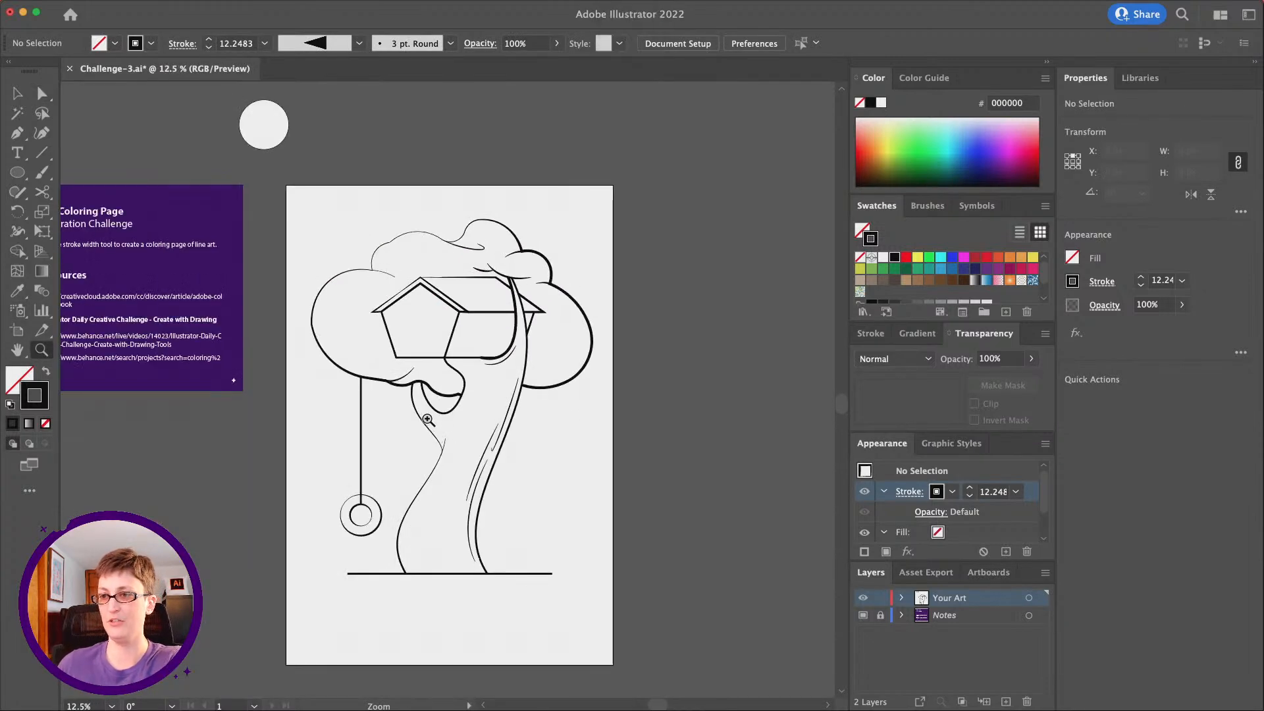
left_click(428, 420)
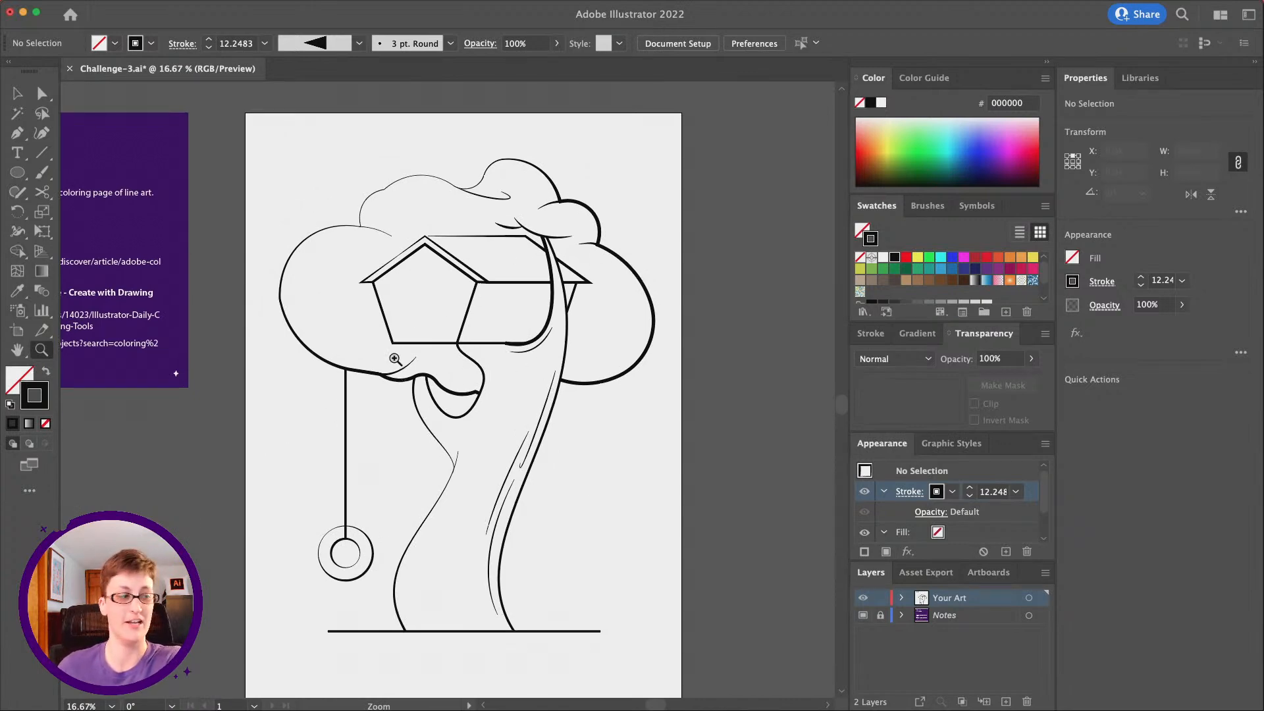
Bring the Discord window over the artwork, review recent posts in the Adobe Illustrator #challenge channel, and view the isometric star-and-cylinder submission enlarged
left_click_drag(1263, 135, 848, 141)
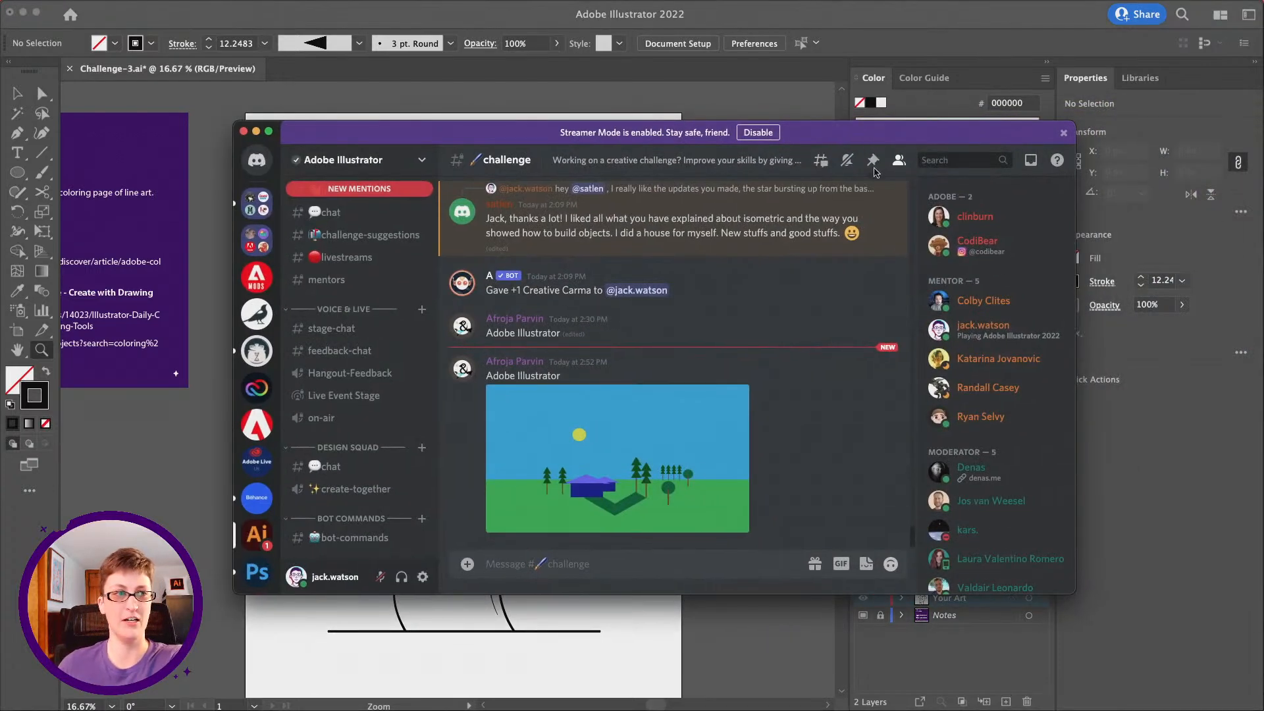
scroll(723, 392, "up", 2)
scroll(723, 391, "up", 3)
scroll(723, 391, "down", 3)
scroll(724, 391, "up", 5)
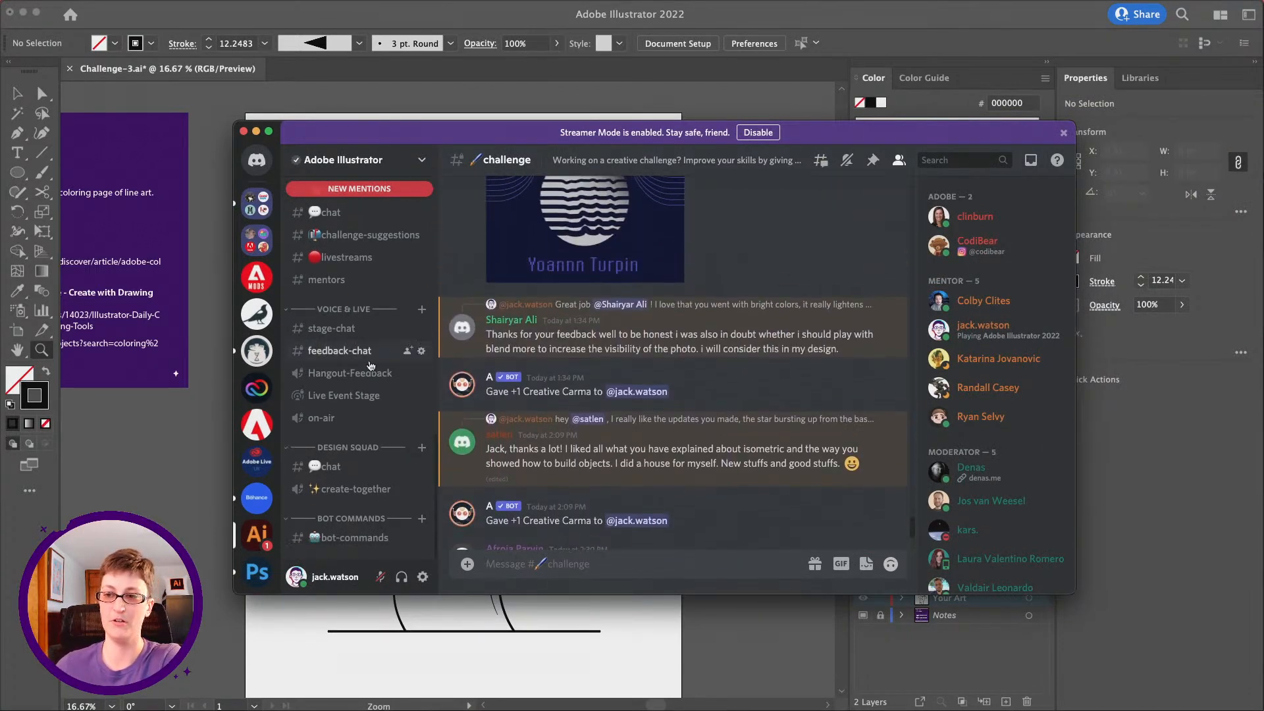
scroll(371, 366, "up", 2)
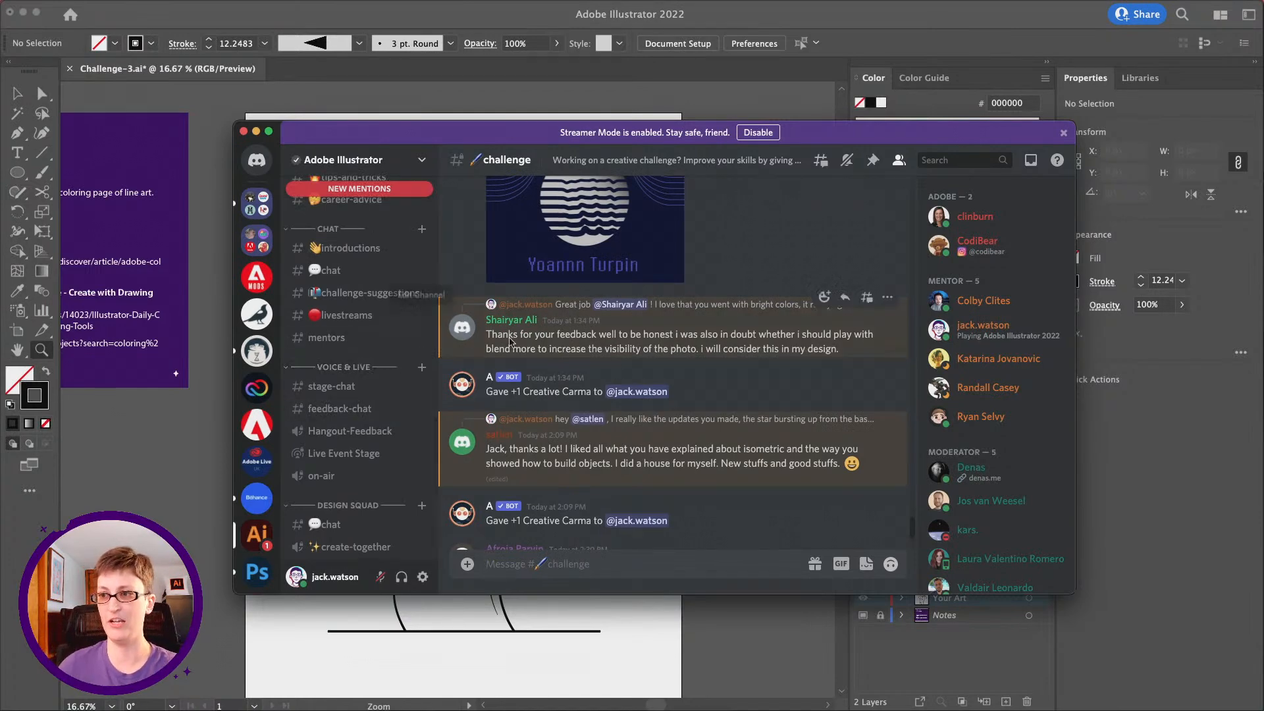
scroll(664, 390, "up", 3)
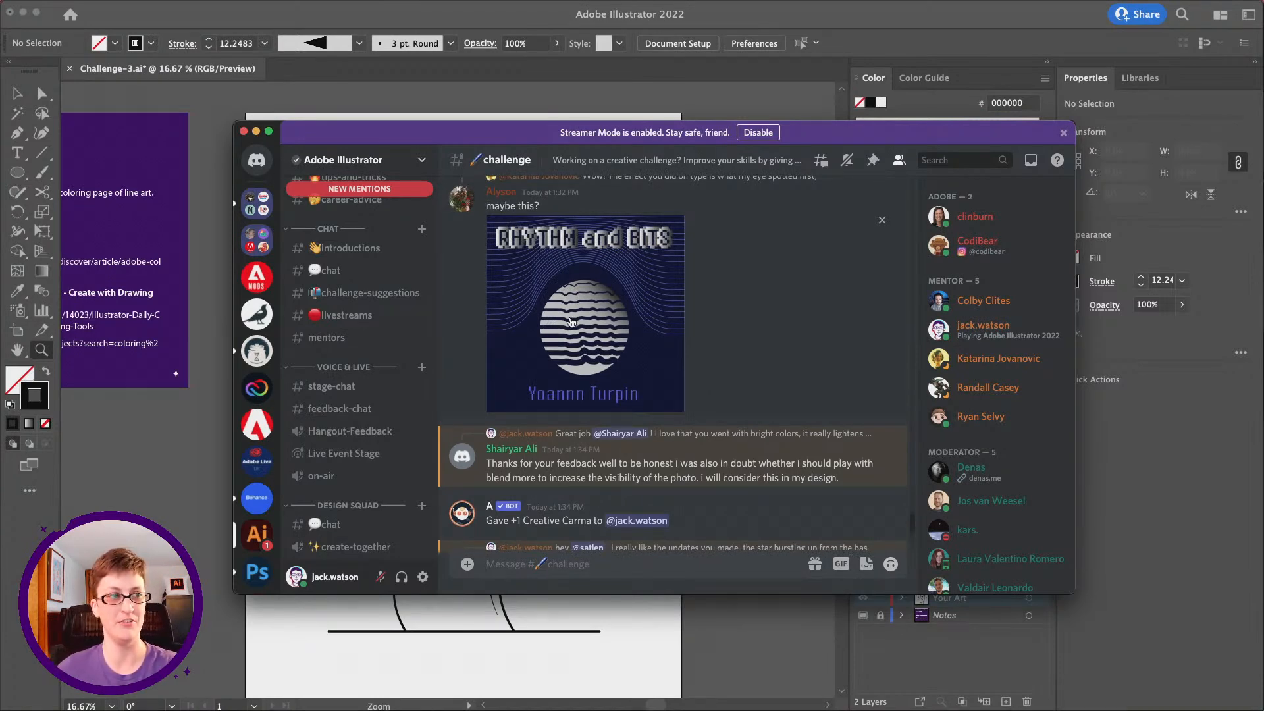
scroll(580, 323, "up", 5)
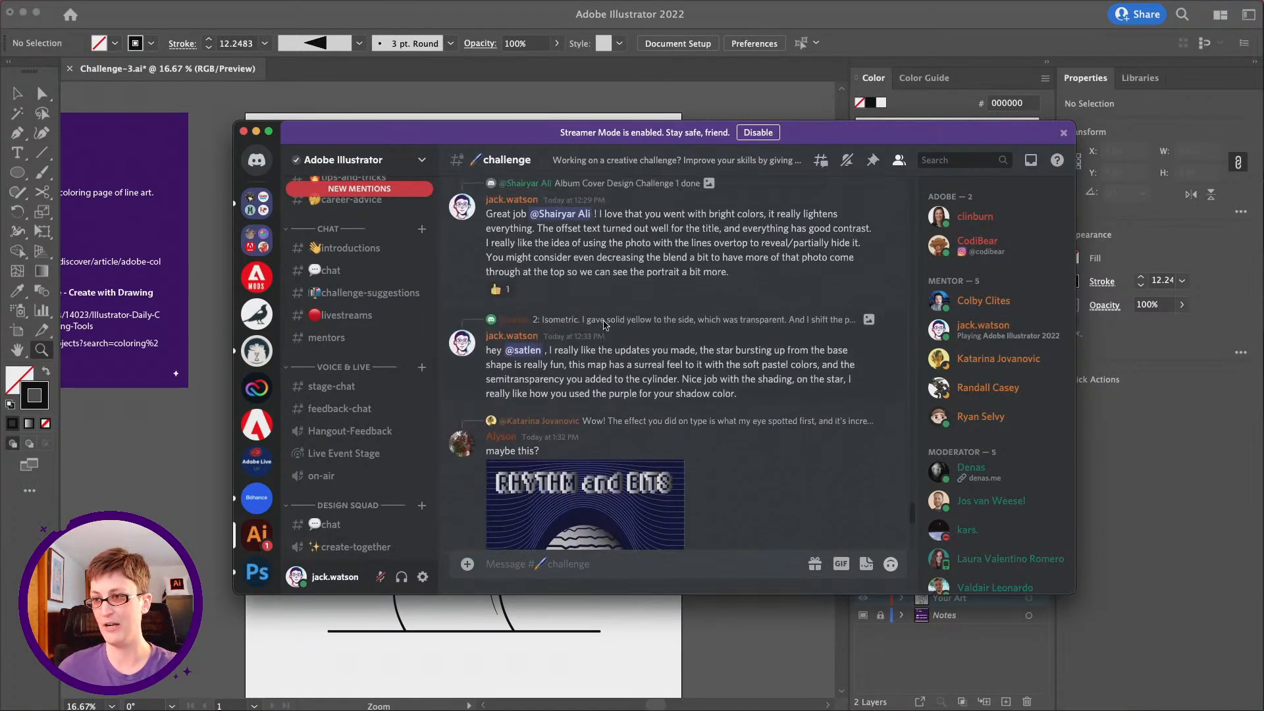
scroll(603, 323, "up", 10)
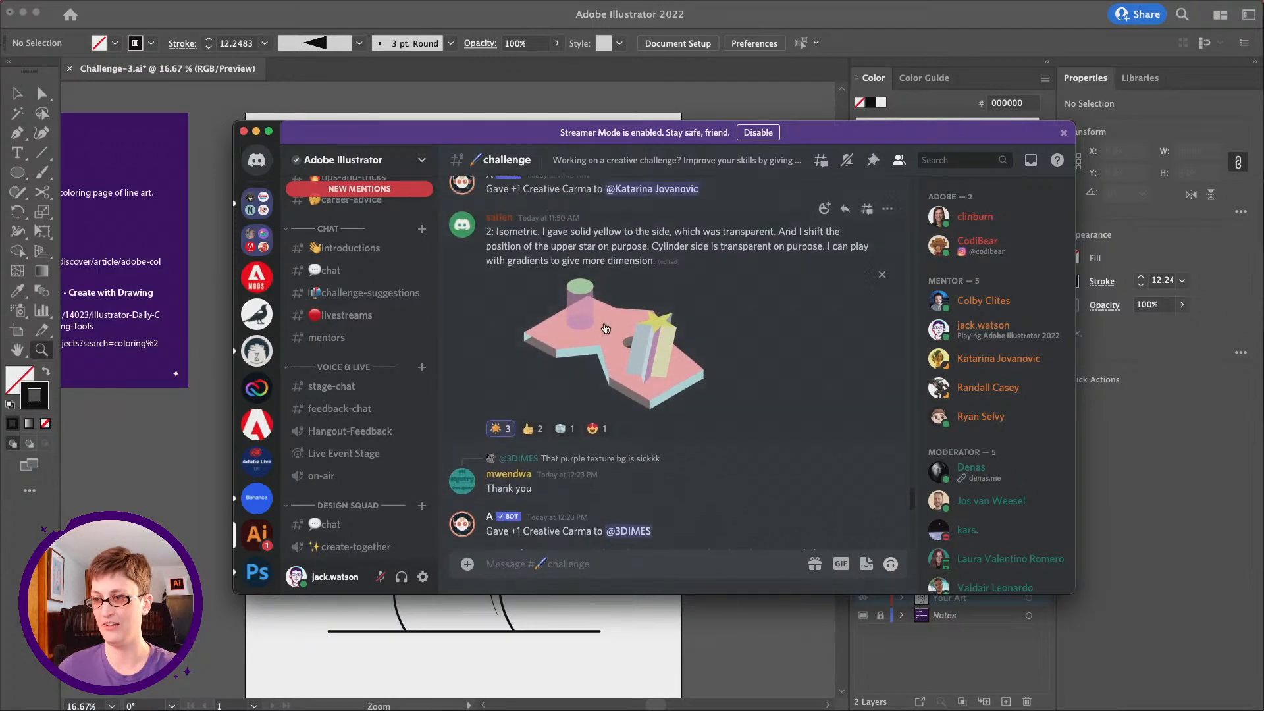
left_click(610, 339)
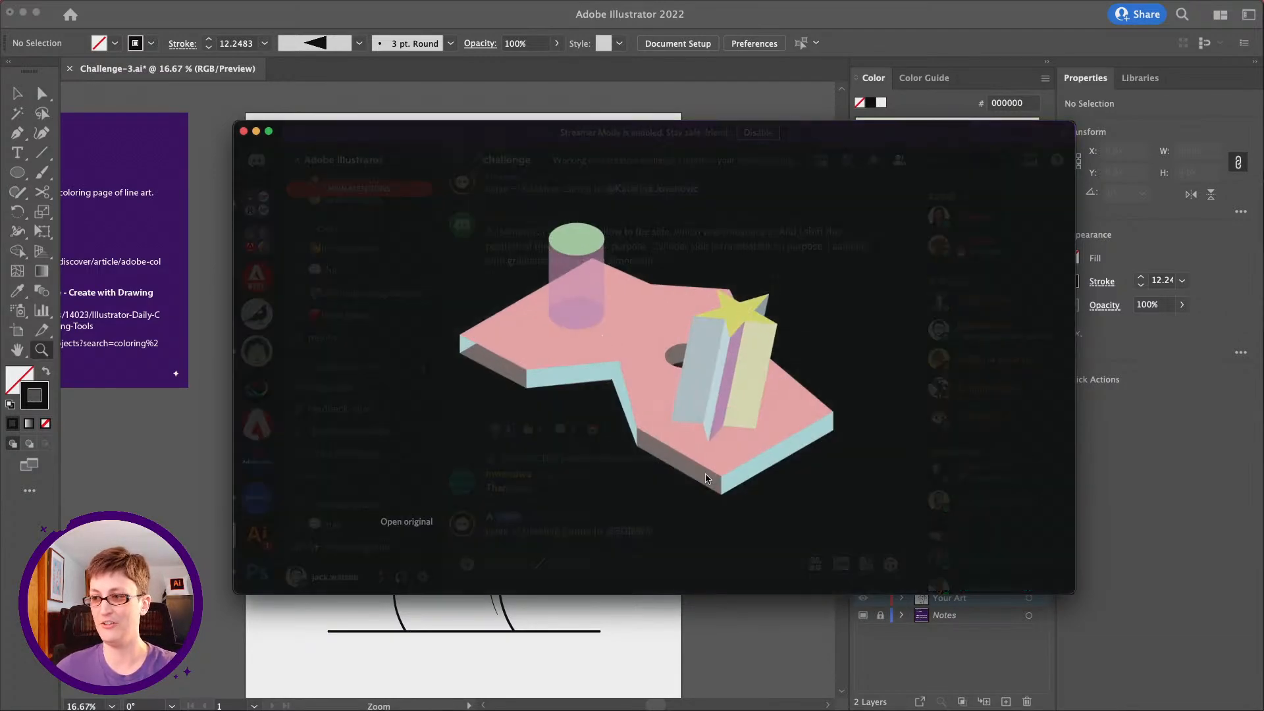
left_click(698, 512)
View the basketball-court album cover "The Off-Season" enlarged in the #challenge channel, and move the Discord window off the artwork
scroll(681, 469, "down", 10)
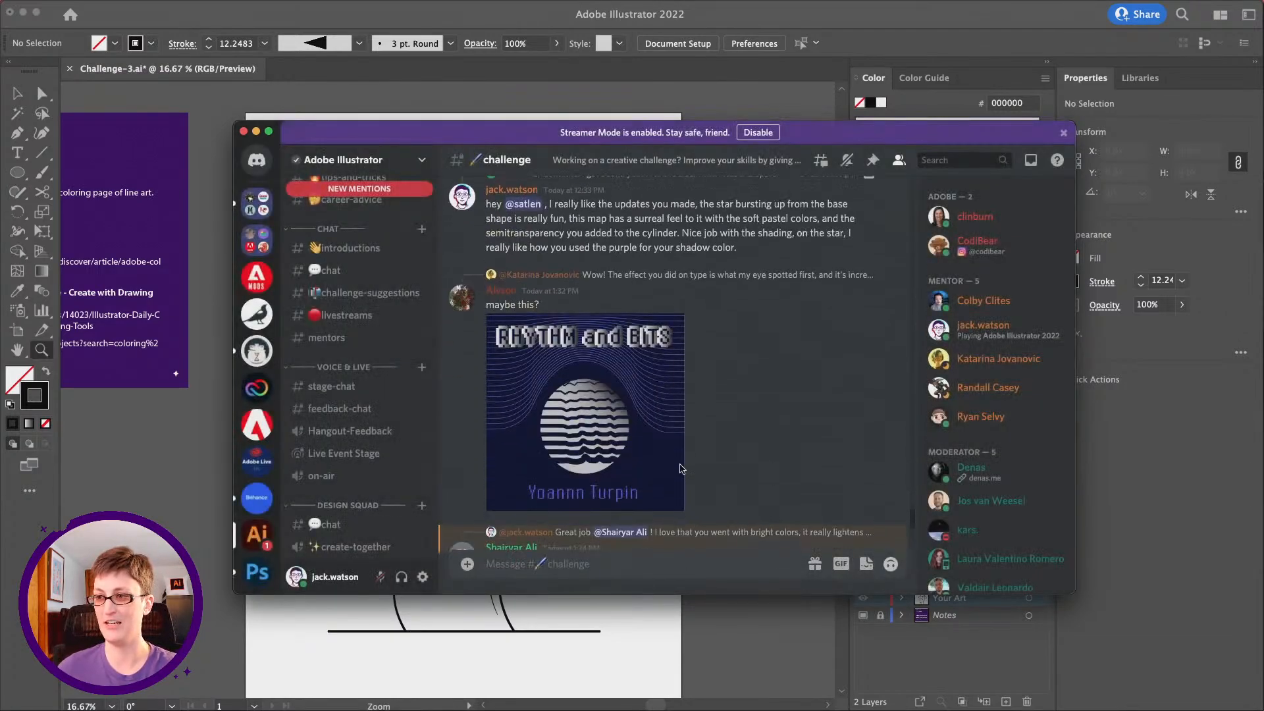
scroll(681, 469, "up", 15)
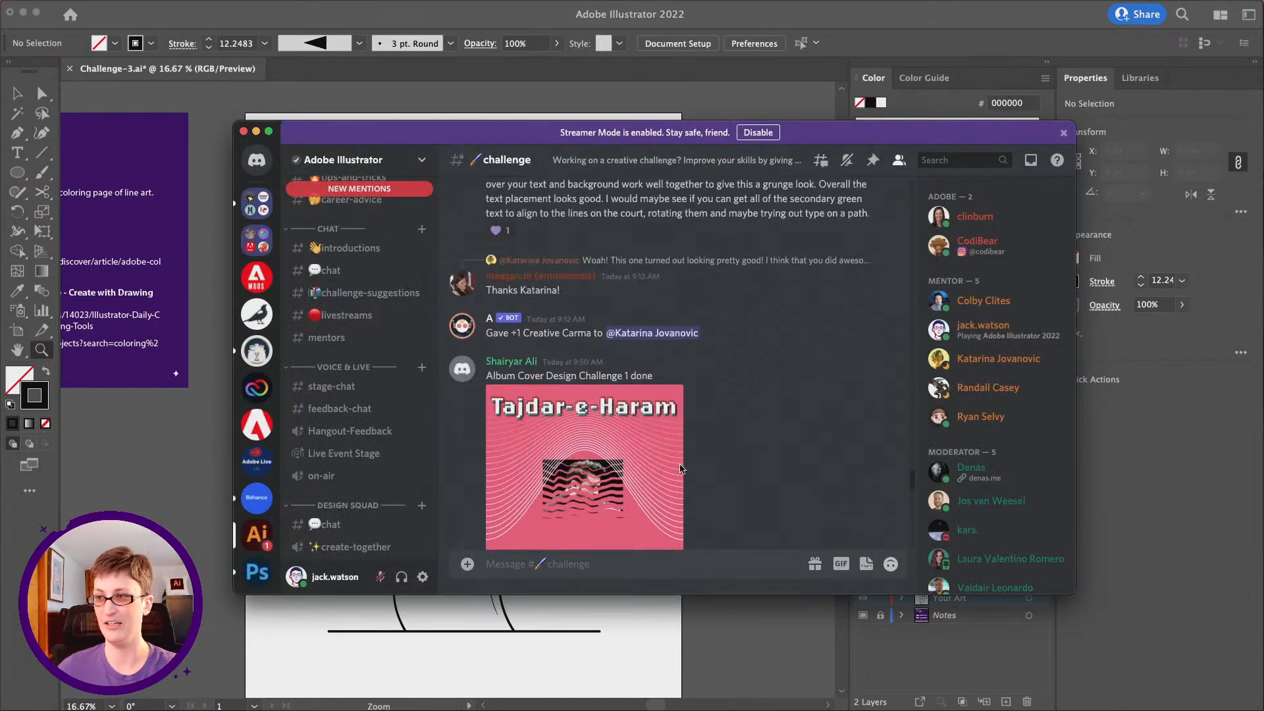
scroll(681, 469, "up", 5)
left_click(609, 403)
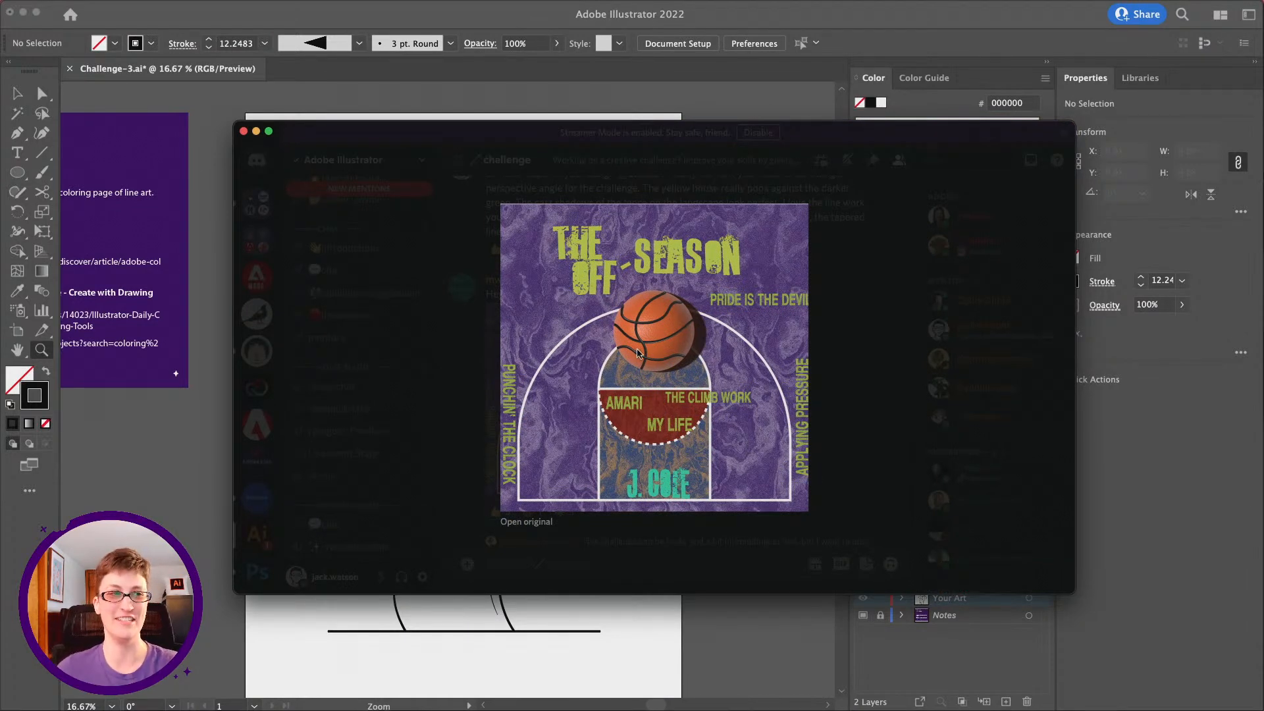
left_click(647, 569)
left_click_drag(477, 140, 1263, 106)
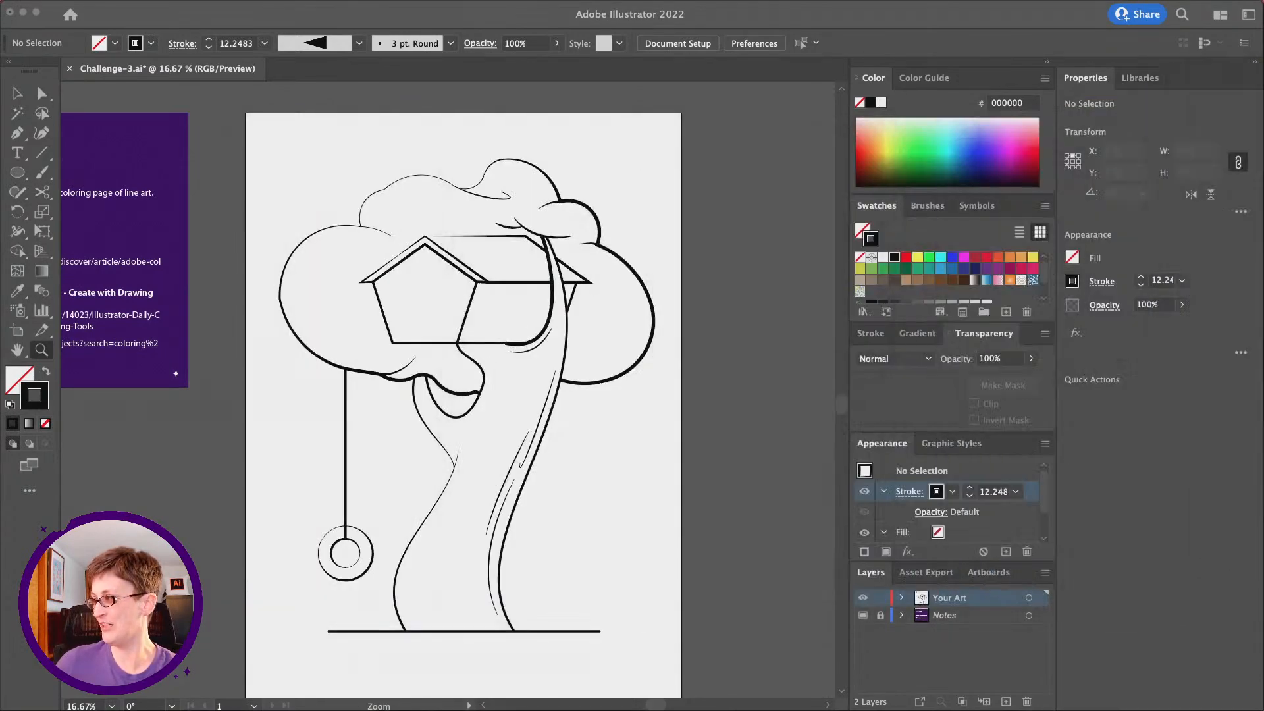